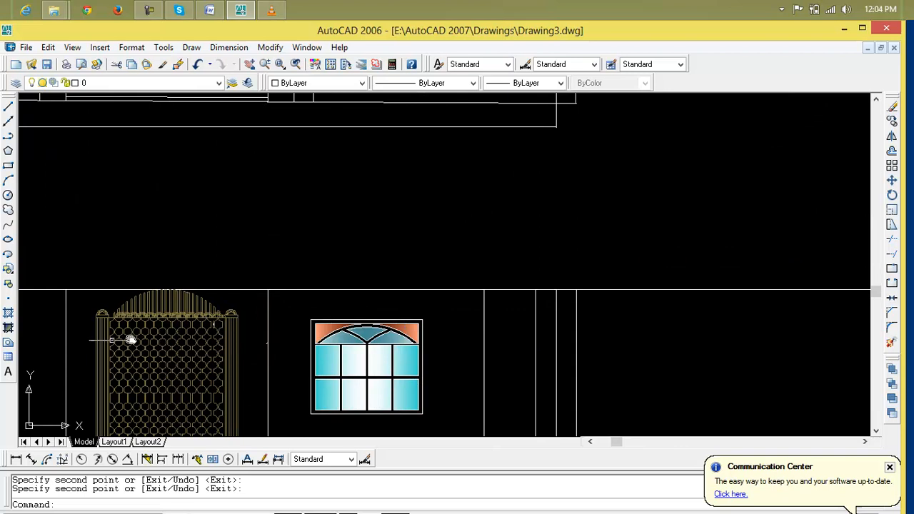
Step: Examine the gate and its pillar caps in the ground-floor elevation
{"action": "scroll", "coordinate": [200, 310], "scroll_direction": "up", "scroll_amount": 4}
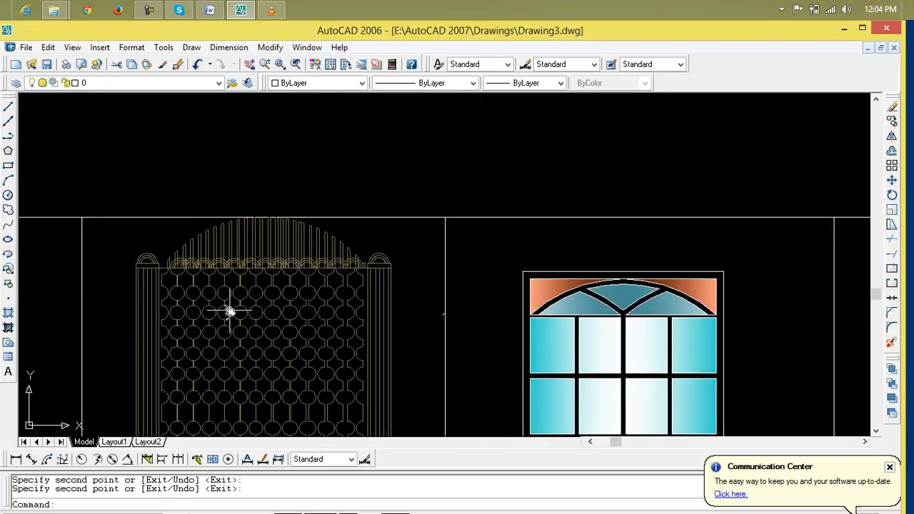
{"action": "scroll", "coordinate": [229, 311], "scroll_direction": "down", "scroll_amount": 2}
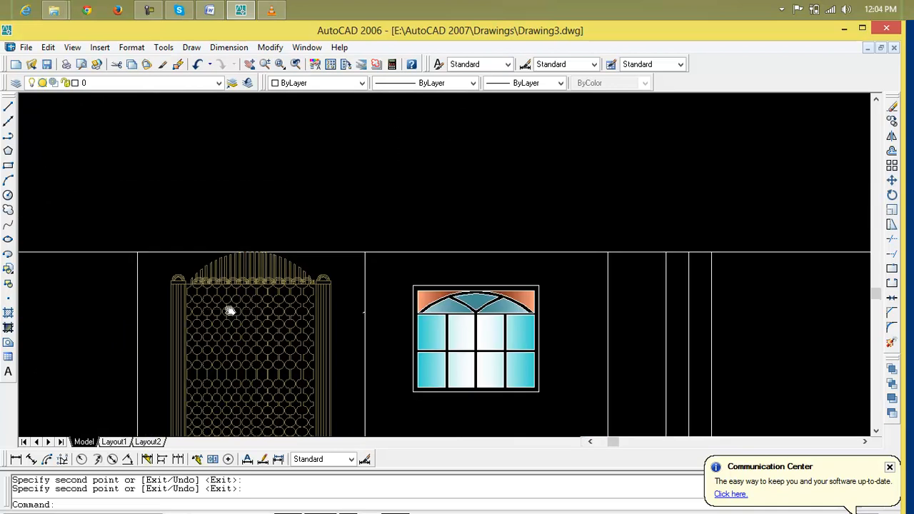
{"action": "middle_click_drag", "start_coordinate": [228, 311], "coordinate": [270, 260]}
{"action": "scroll", "coordinate": [265, 262], "scroll_direction": "up", "scroll_amount": 2}
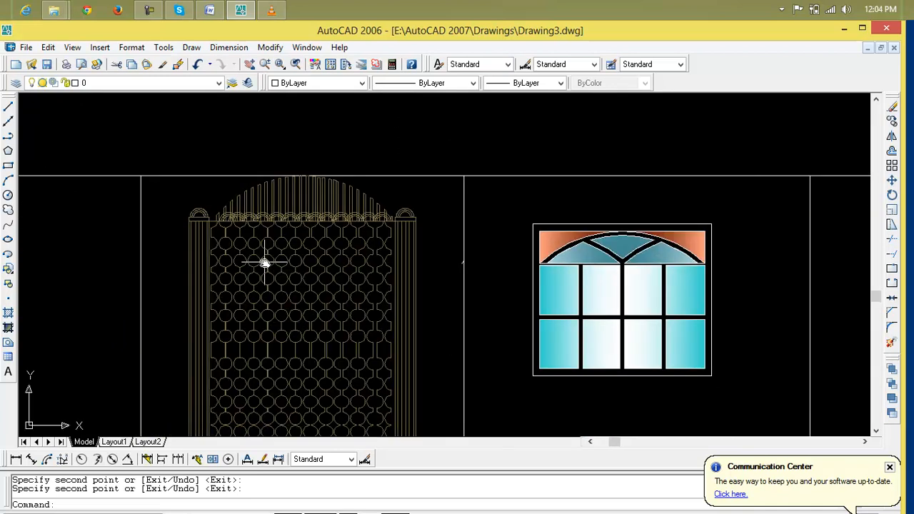
{"action": "scroll", "coordinate": [169, 196], "scroll_direction": "up", "scroll_amount": 2}
{"action": "scroll", "coordinate": [194, 202], "scroll_direction": "up", "scroll_amount": 4}
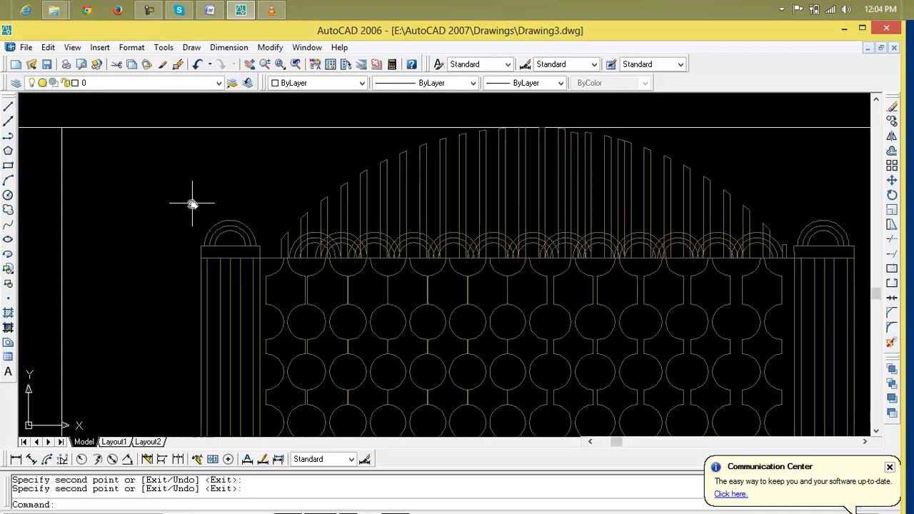
{"action": "left_click", "coordinate": [243, 206]}
{"action": "left_click", "coordinate": [230, 237]}
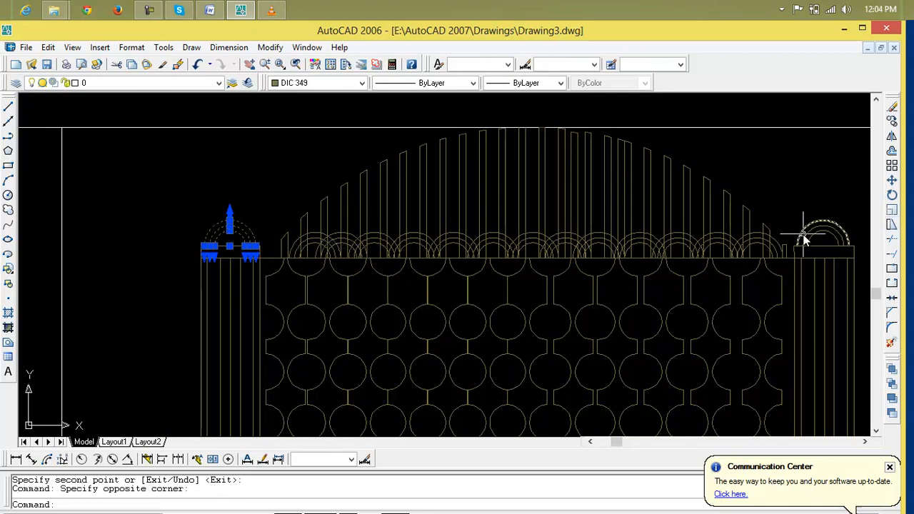
{"action": "key", "text": "Escape"}
{"action": "key", "text": "Escape"}
Step: Examine the door and arched window in the elevation below the plan with the open terrace
{"action": "scroll", "coordinate": [804, 238], "scroll_direction": "down", "scroll_amount": 4}
{"action": "middle_click_drag", "start_coordinate": [751, 236], "coordinate": [570, 214]}
{"action": "scroll", "coordinate": [586, 236], "scroll_direction": "down", "scroll_amount": 2}
{"action": "scroll", "coordinate": [627, 245], "scroll_direction": "down", "scroll_amount": 3}
{"action": "middle_click_drag", "start_coordinate": [626, 245], "coordinate": [211, 247]}
{"action": "scroll", "coordinate": [211, 247], "scroll_direction": "down", "scroll_amount": 2}
{"action": "scroll", "coordinate": [276, 250], "scroll_direction": "down", "scroll_amount": 2}
{"action": "middle_click_drag", "start_coordinate": [490, 253], "coordinate": [279, 319]}
{"action": "scroll", "coordinate": [365, 206], "scroll_direction": "up", "scroll_amount": 2}
{"action": "scroll", "coordinate": [365, 206], "scroll_direction": "up", "scroll_amount": 2}
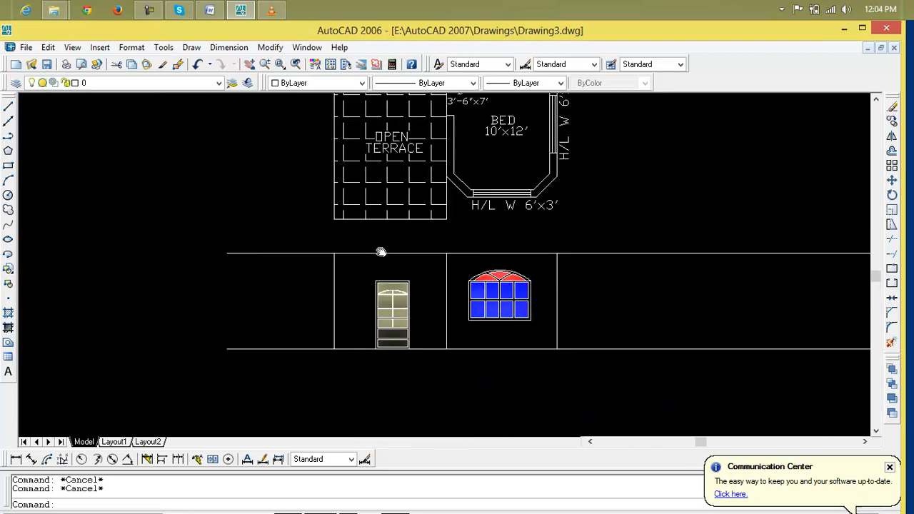
{"action": "scroll", "coordinate": [381, 252], "scroll_direction": "up", "scroll_amount": 4}
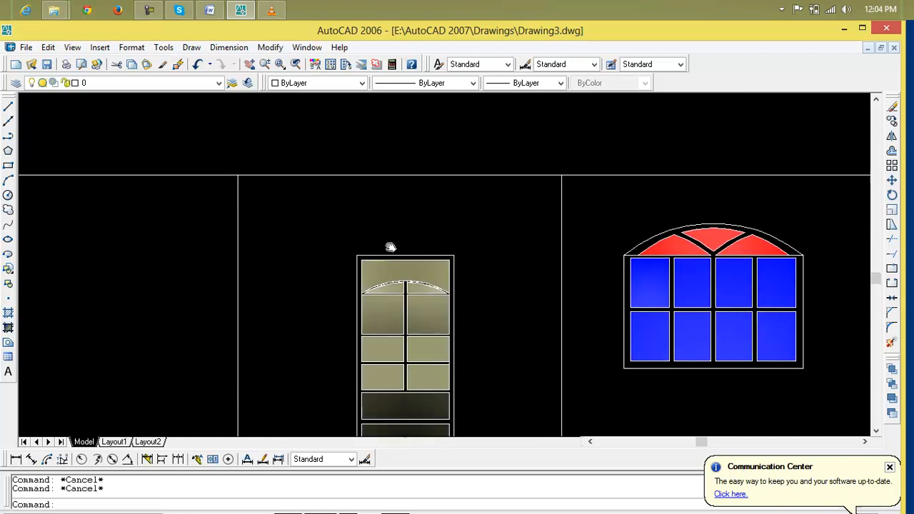
{"action": "middle_click_drag", "start_coordinate": [391, 247], "coordinate": [391, 213]}
{"action": "scroll", "coordinate": [397, 250], "scroll_direction": "up", "scroll_amount": 4}
{"action": "scroll", "coordinate": [398, 257], "scroll_direction": "down", "scroll_amount": 4}
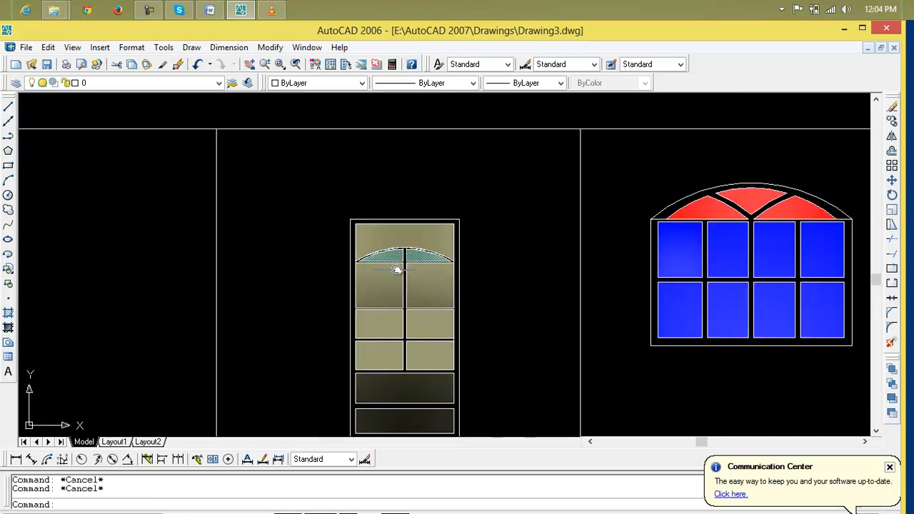
{"action": "scroll", "coordinate": [393, 342], "scroll_direction": "down", "scroll_amount": 2}
{"action": "scroll", "coordinate": [395, 343], "scroll_direction": "down", "scroll_amount": 6}
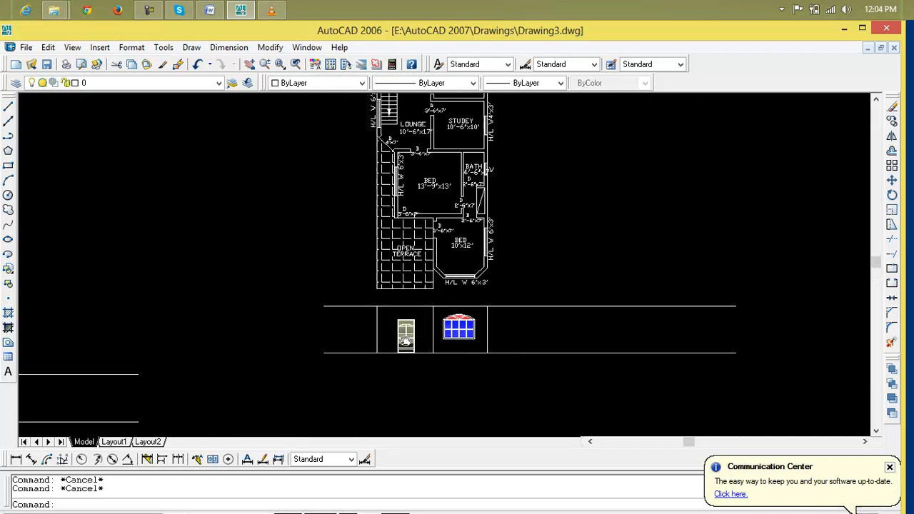
Step: Examine the gate and window elevation in relation to the ground-floor plan above it
{"action": "middle_click_drag", "start_coordinate": [395, 342], "coordinate": [709, 343]}
{"action": "middle_click_drag", "start_coordinate": [350, 361], "coordinate": [598, 171]}
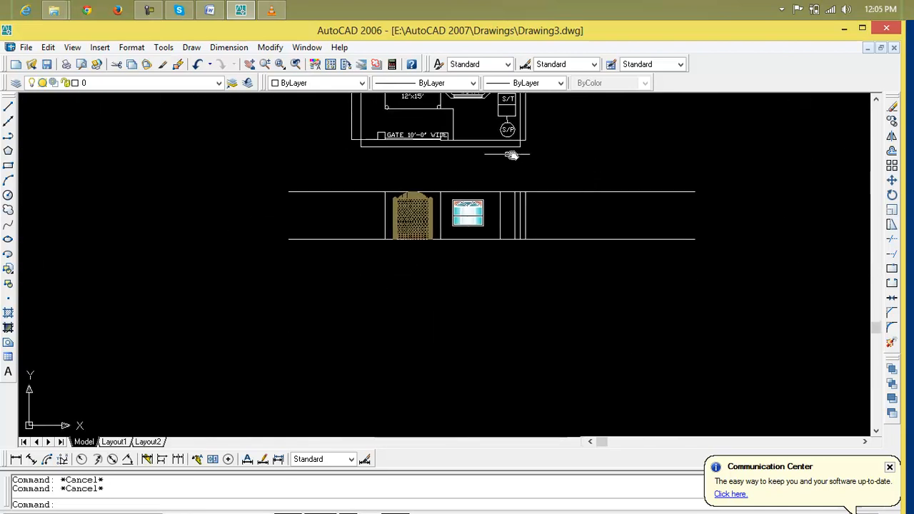
{"action": "scroll", "coordinate": [503, 152], "scroll_direction": "up", "scroll_amount": 3}
{"action": "mouse_move", "coordinate": [500, 151]}
{"action": "middle_mouse_down"}
{"action": "mouse_move", "coordinate": [563, 169]}
{"action": "mouse_move", "coordinate": [575, 182]}
{"action": "middle_mouse_up"}
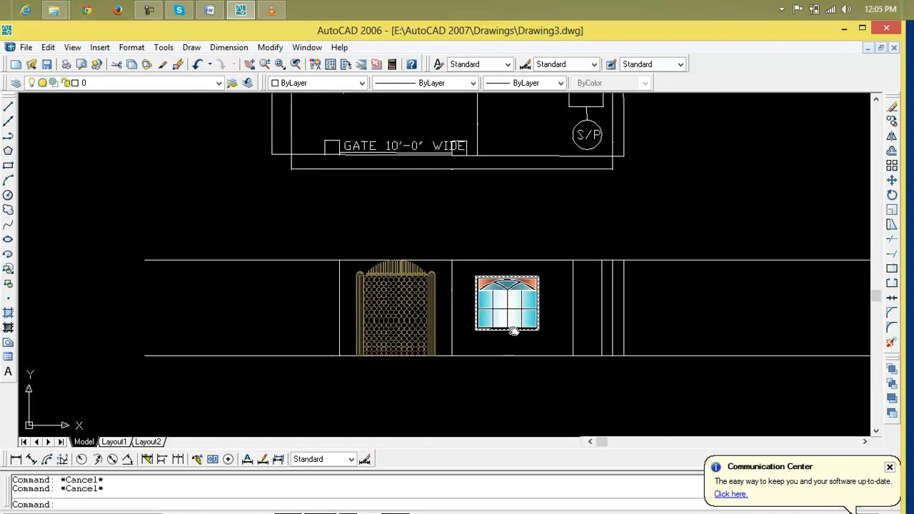
{"action": "scroll", "coordinate": [513, 333], "scroll_direction": "down", "scroll_amount": 2}
{"action": "mouse_move", "coordinate": [513, 332]}
{"action": "middle_mouse_down"}
{"action": "mouse_move", "coordinate": [467, 305]}
{"action": "mouse_move", "coordinate": [486, 282]}
{"action": "middle_mouse_up"}
{"action": "scroll", "coordinate": [467, 304], "scroll_direction": "up", "scroll_amount": 3}
{"action": "scroll", "coordinate": [465, 300], "scroll_direction": "down", "scroll_amount": 5}
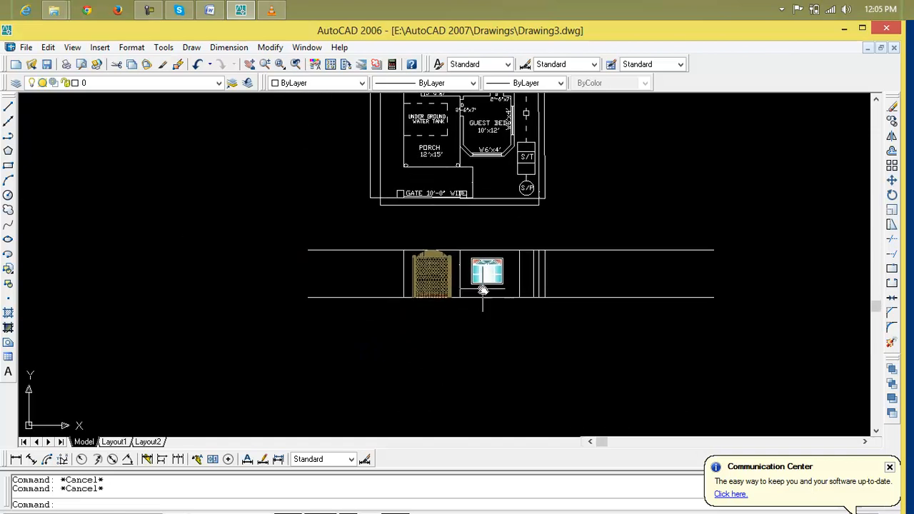
Step: Offset the base line of the gate elevation 2' downward
{"action": "scroll", "coordinate": [469, 291], "scroll_direction": "up", "scroll_amount": 4}
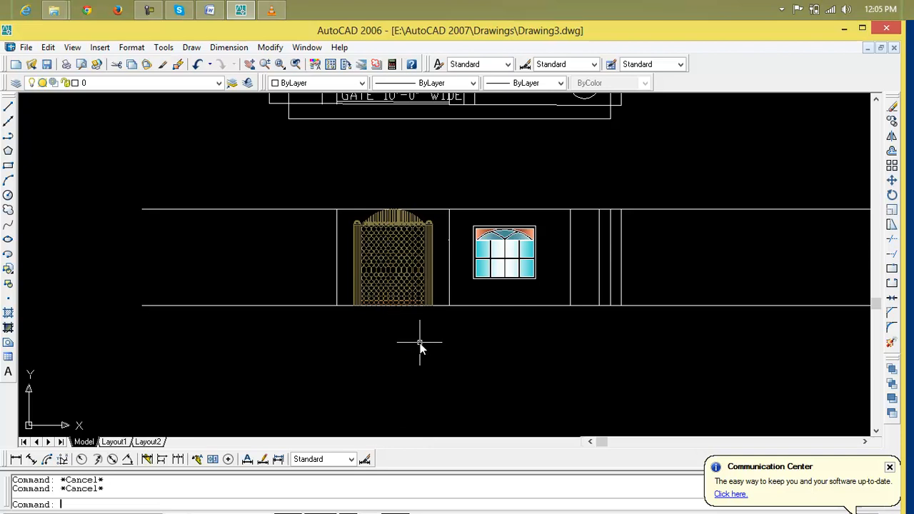
{"action": "type", "text": "o"}
{"action": "key", "text": "Return"}
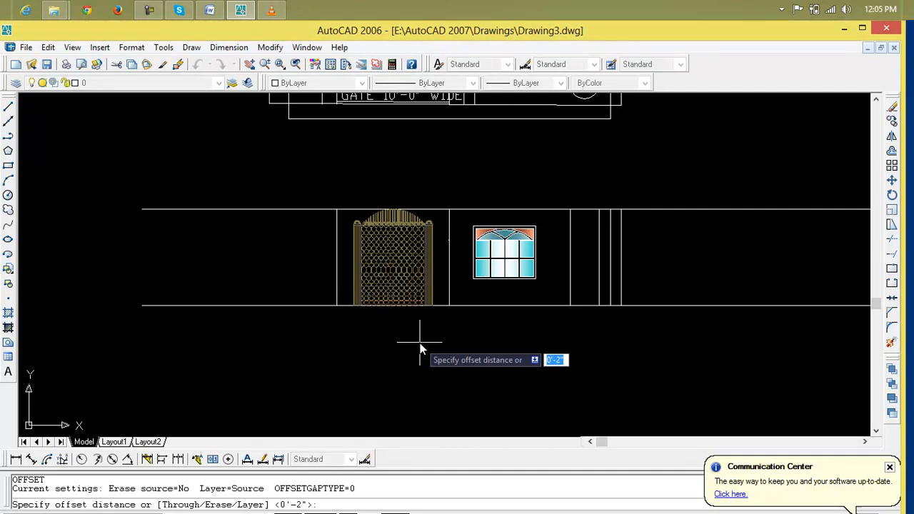
{"action": "type", "text": "2'"}
{"action": "key", "text": "Return"}
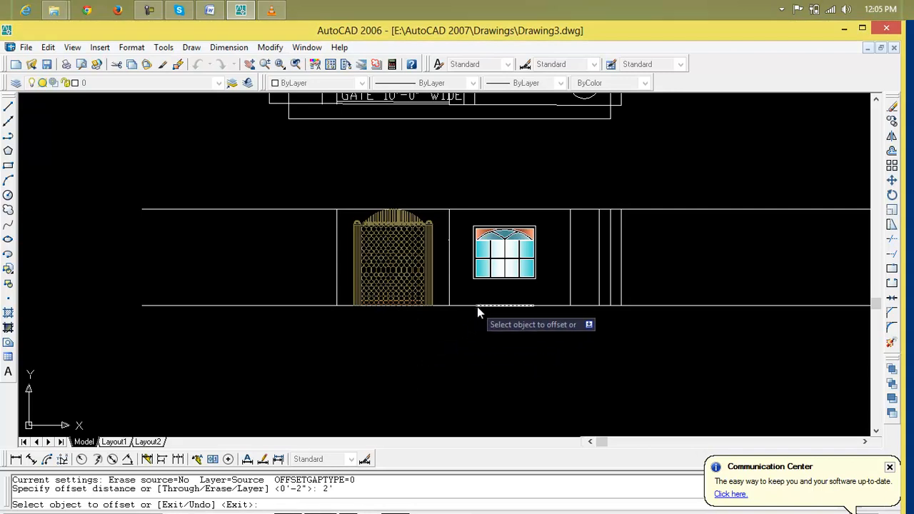
{"action": "left_click", "coordinate": [302, 305]}
{"action": "left_click", "coordinate": [305, 331]}
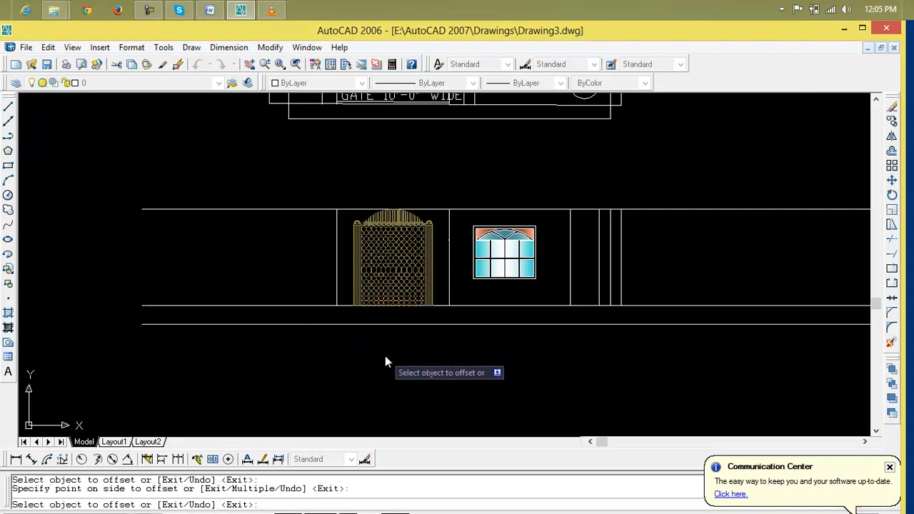
{"action": "scroll", "coordinate": [388, 336], "scroll_direction": "up", "scroll_amount": 2}
{"action": "scroll", "coordinate": [726, 278], "scroll_direction": "down", "scroll_amount": 2}
{"action": "mouse_move", "coordinate": [726, 277]}
{"action": "middle_mouse_down"}
{"action": "mouse_move", "coordinate": [505, 296]}
{"action": "mouse_move", "coordinate": [533, 290]}
{"action": "middle_mouse_up"}
{"action": "scroll", "coordinate": [517, 286], "scroll_direction": "down", "scroll_amount": 2}
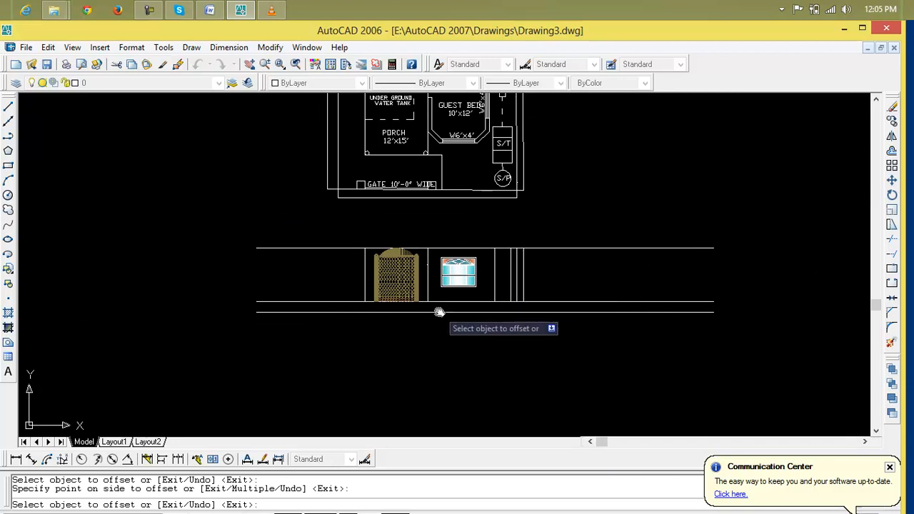
{"action": "scroll", "coordinate": [421, 314], "scroll_direction": "up", "scroll_amount": 2}
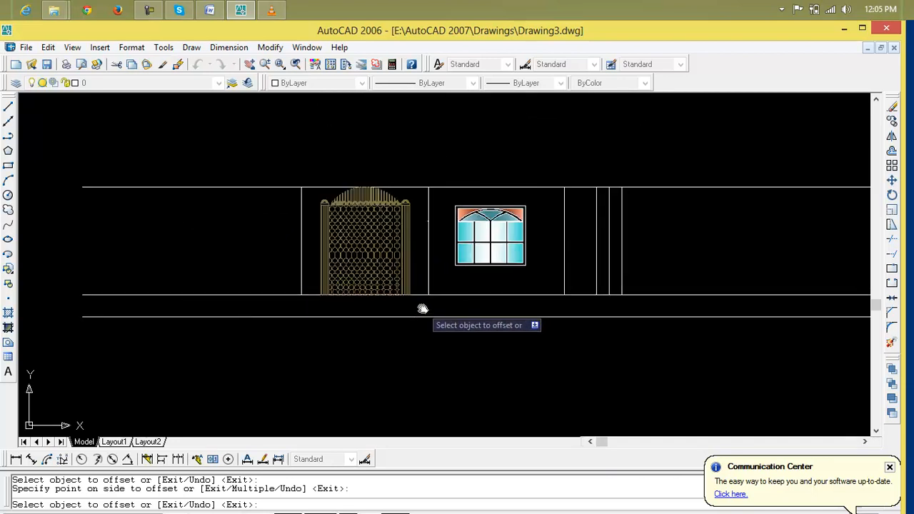
{"action": "scroll", "coordinate": [423, 310], "scroll_direction": "down", "scroll_amount": 1}
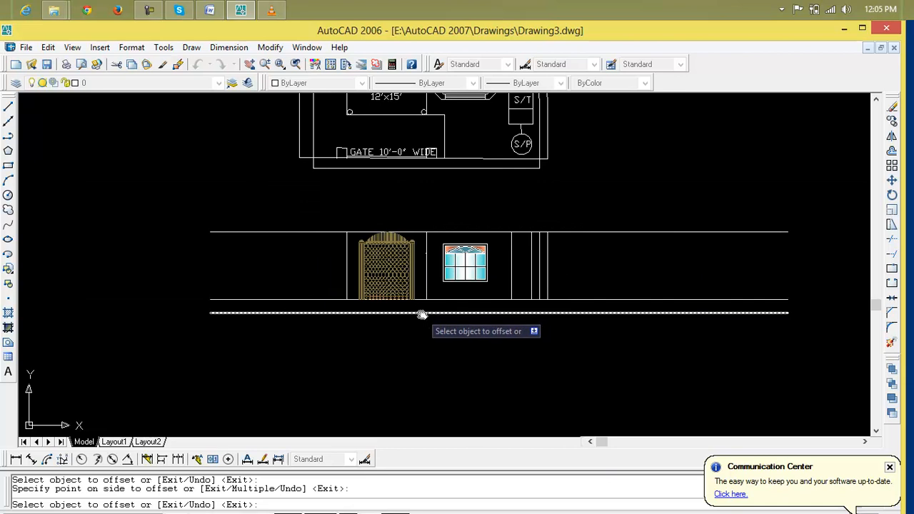
{"action": "scroll", "coordinate": [422, 311], "scroll_direction": "up", "scroll_amount": 2}
{"action": "key", "text": "Escape"}
{"action": "key", "text": "Escape"}
{"action": "key", "text": "Escape"}
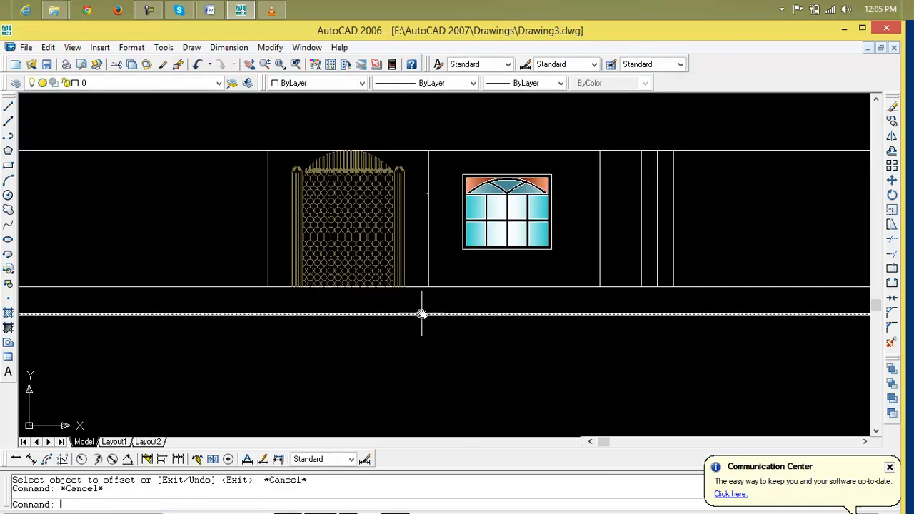
Step: Extend the six vertical wall lines of the gate elevation down to the new lower line
{"action": "left_click", "coordinate": [894, 262]}
{"action": "left_click", "coordinate": [659, 315]}
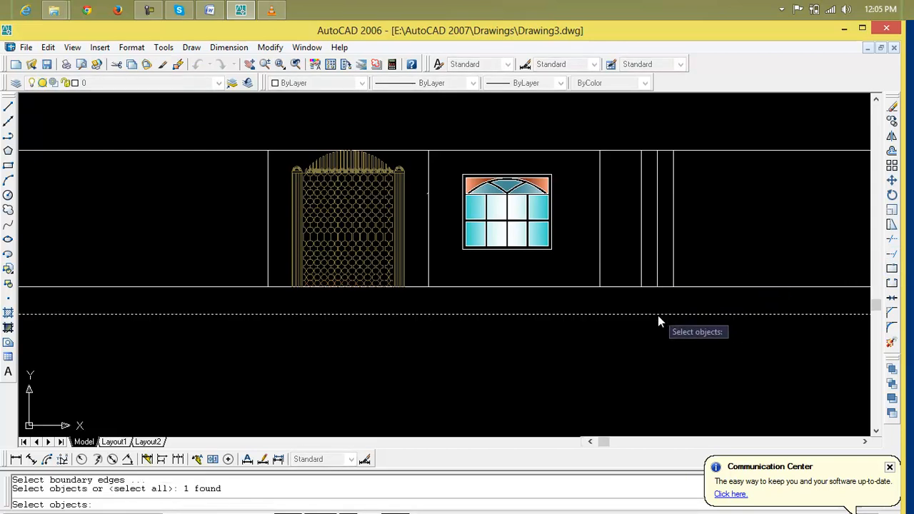
{"action": "key", "text": "Return"}
{"action": "left_click", "coordinate": [675, 280]}
{"action": "left_click", "coordinate": [578, 268]}
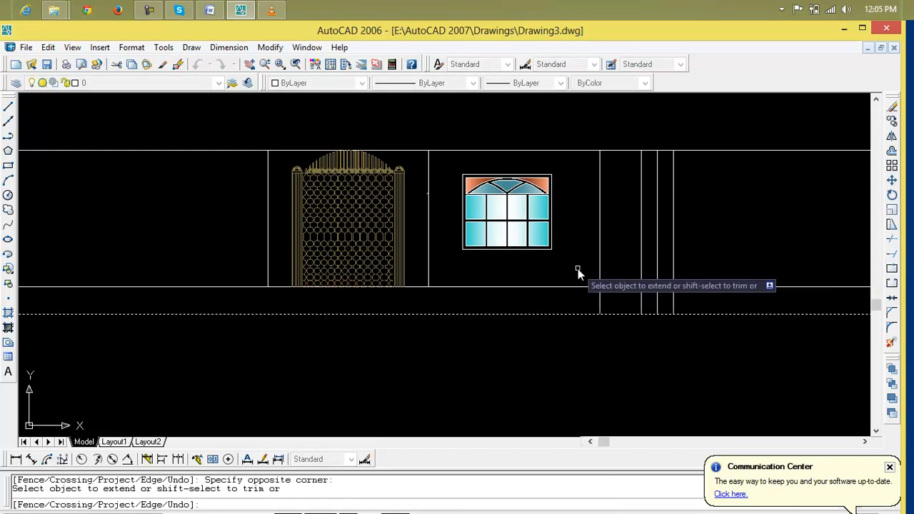
{"action": "left_click", "coordinate": [429, 282]}
{"action": "left_click", "coordinate": [267, 284]}
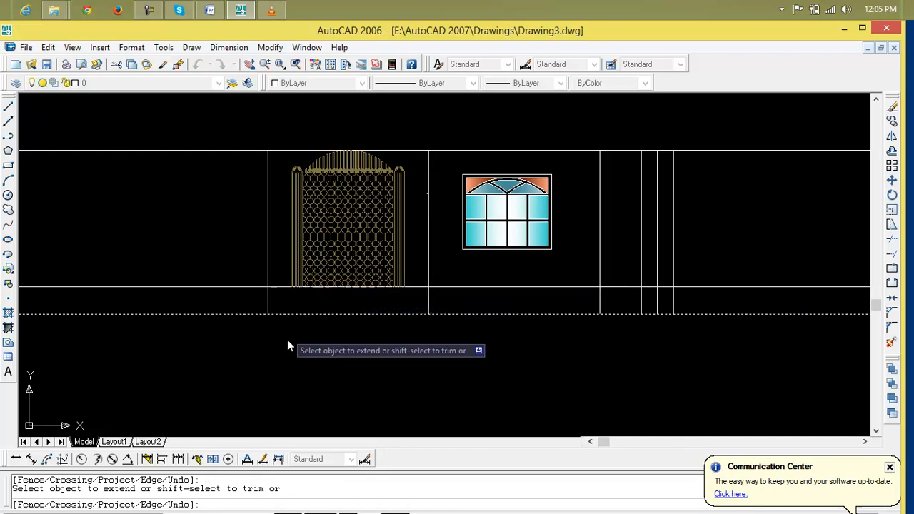
{"action": "scroll", "coordinate": [301, 346], "scroll_direction": "down", "scroll_amount": 2}
{"action": "middle_click_drag", "start_coordinate": [301, 347], "coordinate": [399, 351]}
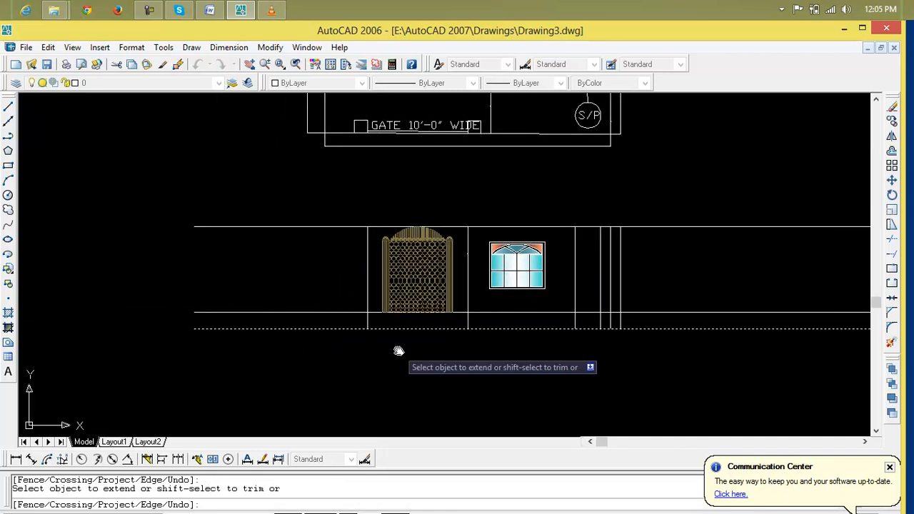
{"action": "key", "text": "Escape"}
{"action": "scroll", "coordinate": [398, 348], "scroll_direction": "up", "scroll_amount": 3}
{"action": "key", "text": "Escape"}
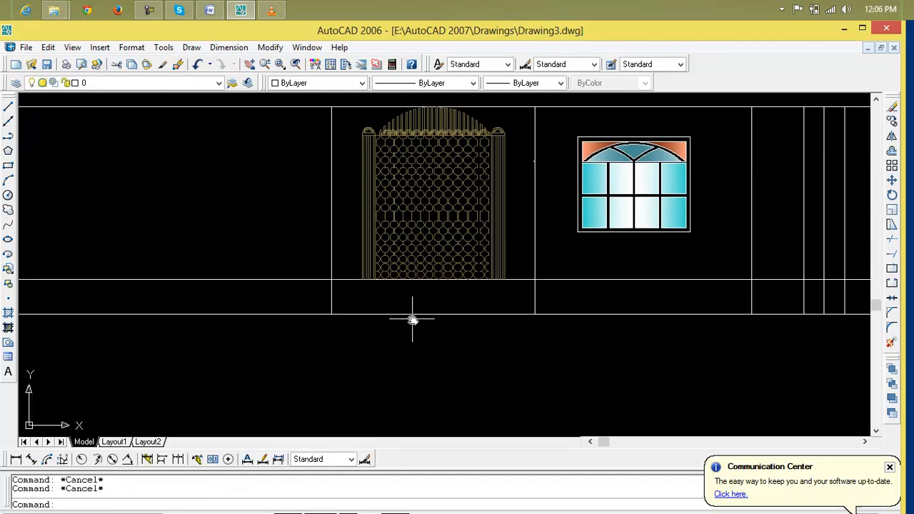
Step: Offset the vertical wall line between the gate and the window three times toward the gate at 6" spacing
{"action": "scroll", "coordinate": [413, 319], "scroll_direction": "up", "scroll_amount": 1}
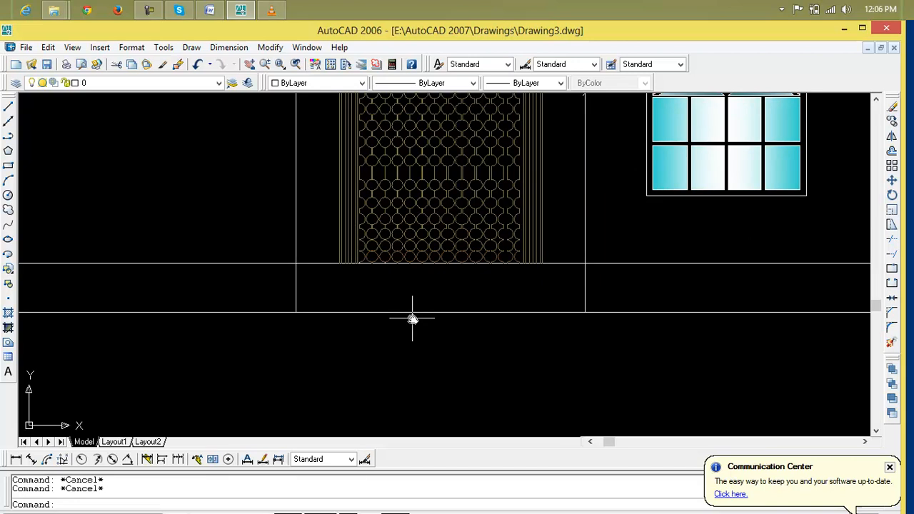
{"action": "type", "text": "o"}
{"action": "key", "text": "Return"}
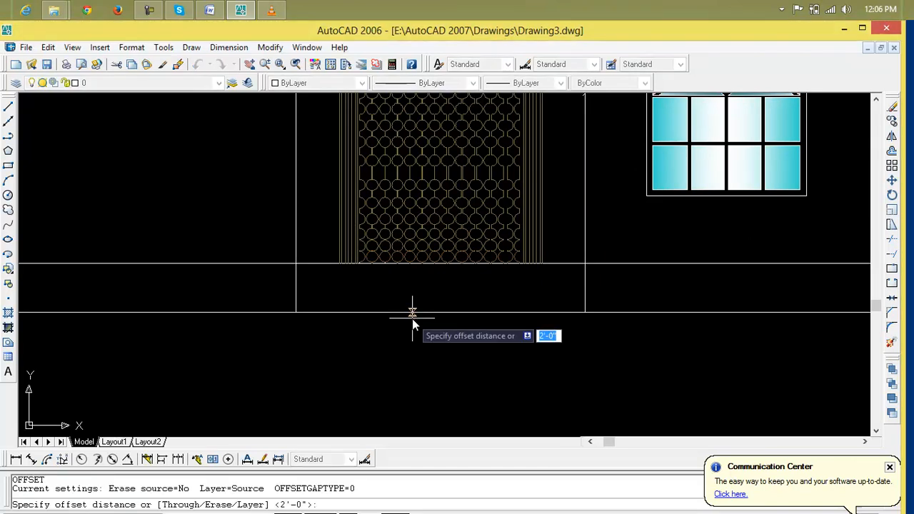
{"action": "type", "text": "6"}
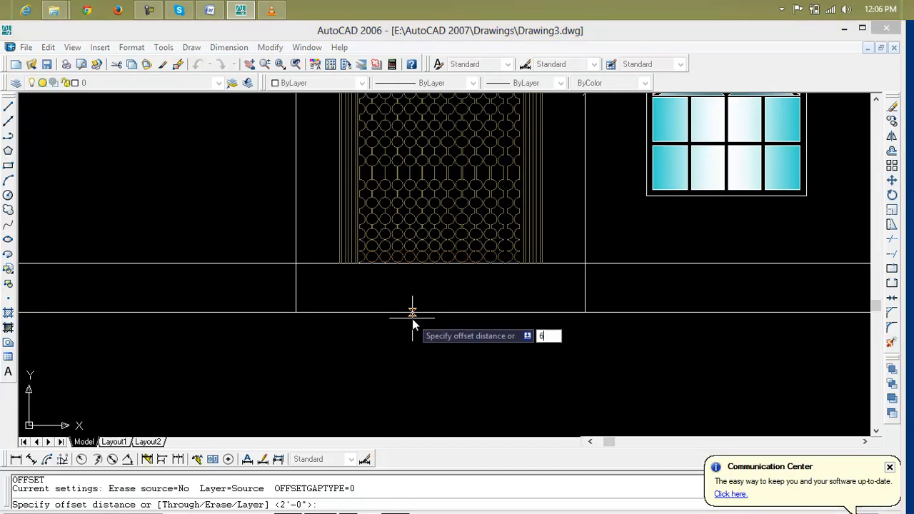
{"action": "key", "text": "Return"}
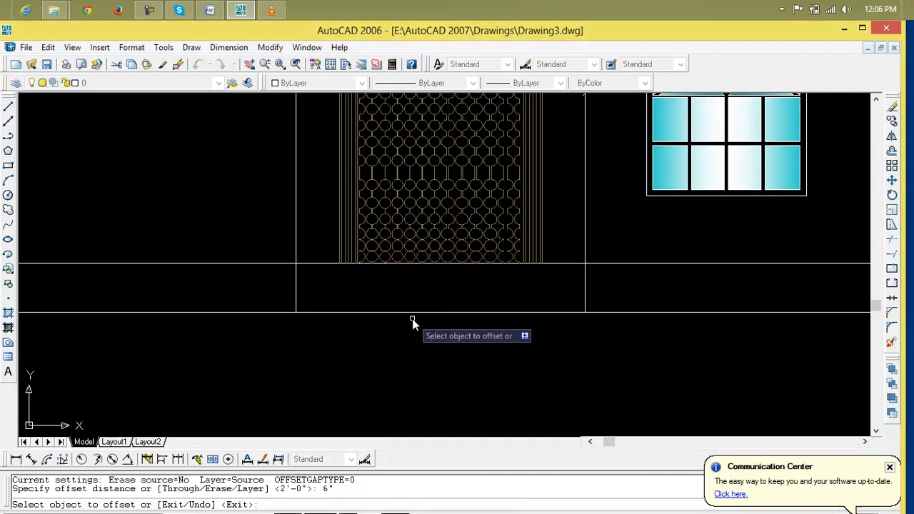
{"action": "left_click", "coordinate": [586, 298]}
{"action": "left_click", "coordinate": [578, 300]}
{"action": "left_click", "coordinate": [575, 297]}
{"action": "left_click", "coordinate": [563, 296]}
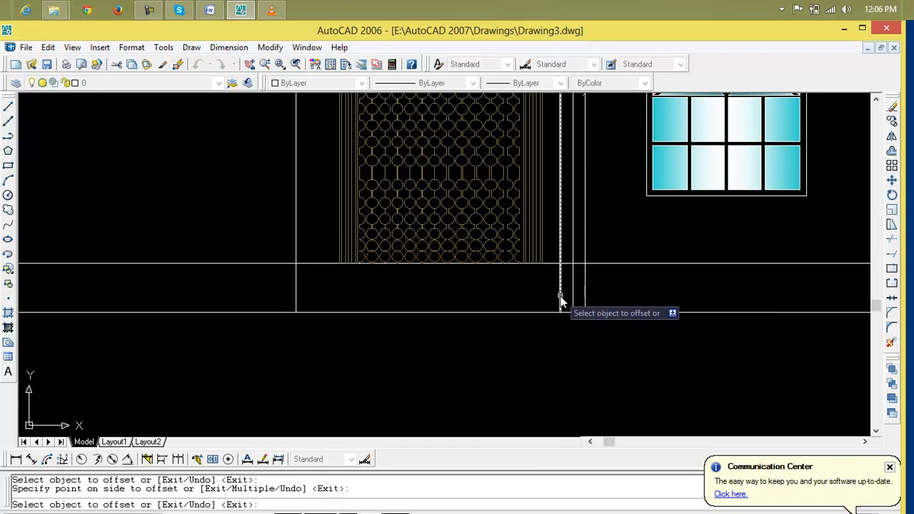
{"action": "left_click", "coordinate": [560, 297]}
{"action": "left_click", "coordinate": [548, 302]}
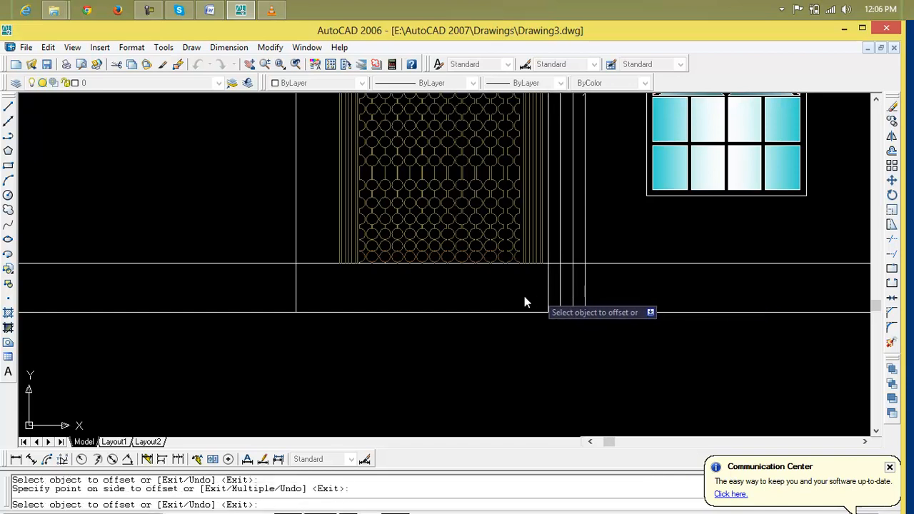
Step: Offset the vertical wall line on the gate's other side three times toward the gate at 6" spacing
{"action": "left_click", "coordinate": [297, 285]}
{"action": "left_click", "coordinate": [305, 288]}
{"action": "left_click", "coordinate": [308, 288]}
{"action": "left_click", "coordinate": [315, 288]}
{"action": "left_click", "coordinate": [321, 288]}
{"action": "left_click", "coordinate": [339, 297]}
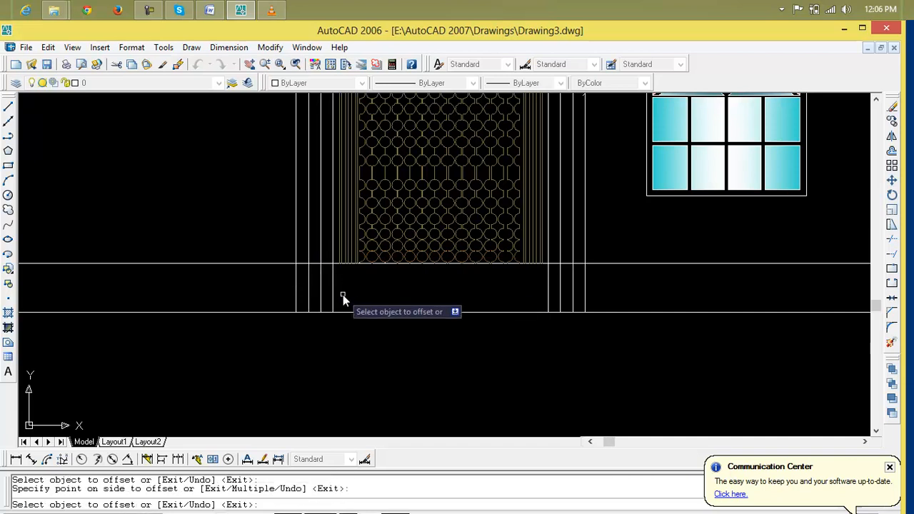
{"action": "key", "text": "Escape"}
{"action": "key", "text": "Escape"}
Step: Offset the lowest horizontal line below the gate upward three times at 7" spacing to form the step lines
{"action": "type", "text": "o"}
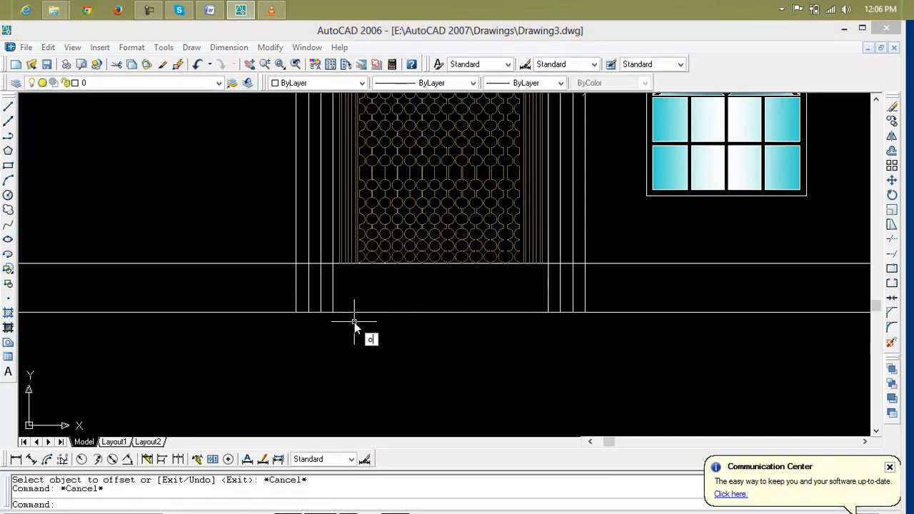
{"action": "key", "text": "Return"}
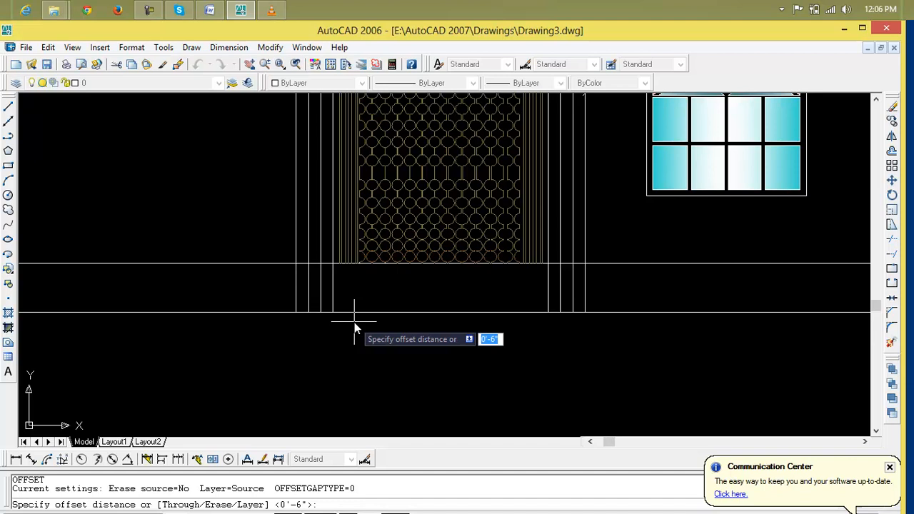
{"action": "type", "text": "7"}
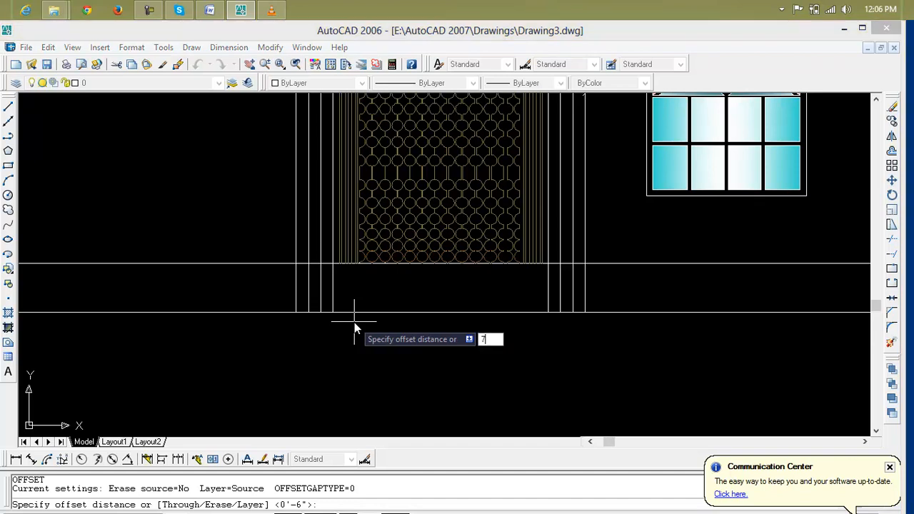
{"action": "key", "text": "Return"}
{"action": "left_click", "coordinate": [356, 312]}
{"action": "left_click", "coordinate": [361, 306]}
{"action": "left_click", "coordinate": [364, 298]}
{"action": "left_click", "coordinate": [365, 290]}
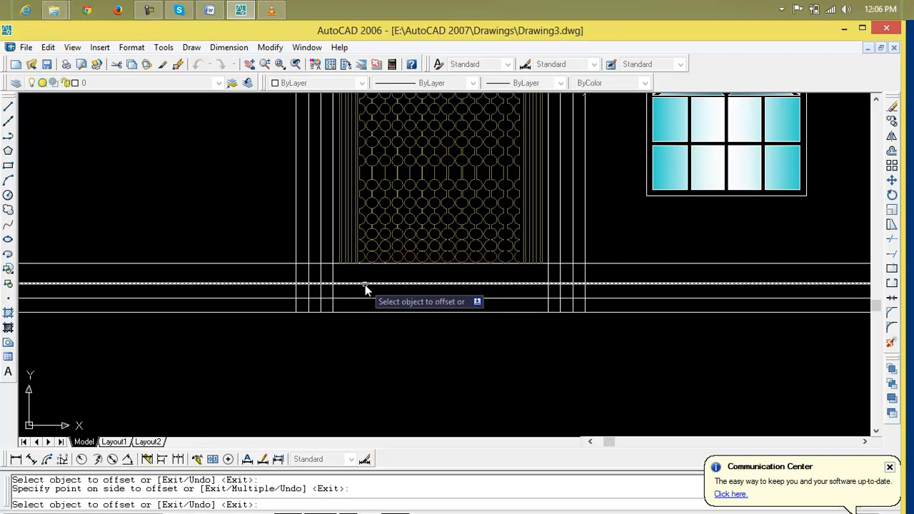
{"action": "key", "text": "Escape"}
{"action": "key", "text": "Escape"}
Step: Trim the three step lines beyond the outermost vertical line on the gate's side away from the window
{"action": "type", "text": "tr"}
{"action": "key", "text": "Return"}
{"action": "key", "text": "Return"}
{"action": "scroll", "coordinate": [266, 338], "scroll_direction": "down", "scroll_amount": 4}
{"action": "scroll", "coordinate": [239, 325], "scroll_direction": "up", "scroll_amount": 5}
{"action": "left_click", "coordinate": [240, 332]}
{"action": "left_click", "coordinate": [259, 293]}
{"action": "left_click", "coordinate": [272, 294]}
Step: Trim the three step lines beyond the outermost vertical line on the window side of the gate
{"action": "left_click", "coordinate": [718, 330]}
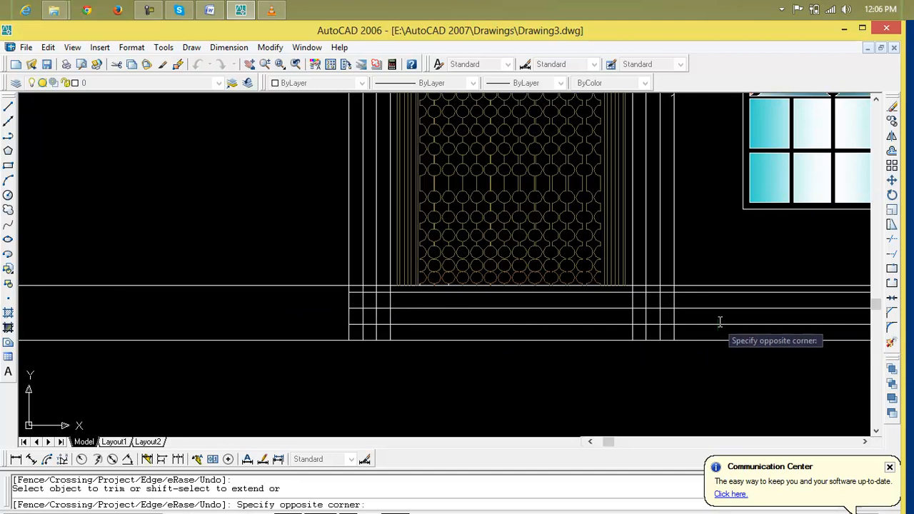
{"action": "left_click", "coordinate": [717, 290]}
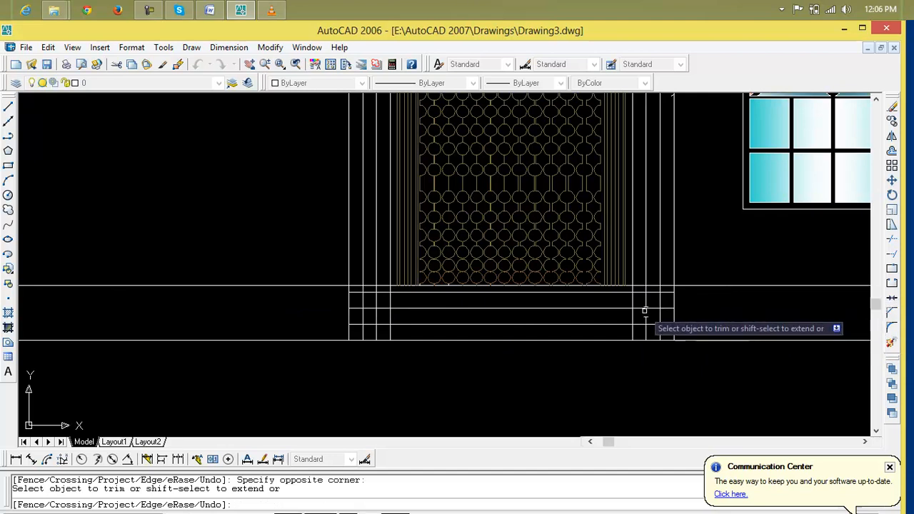
{"action": "scroll", "coordinate": [650, 318], "scroll_direction": "up", "scroll_amount": 2}
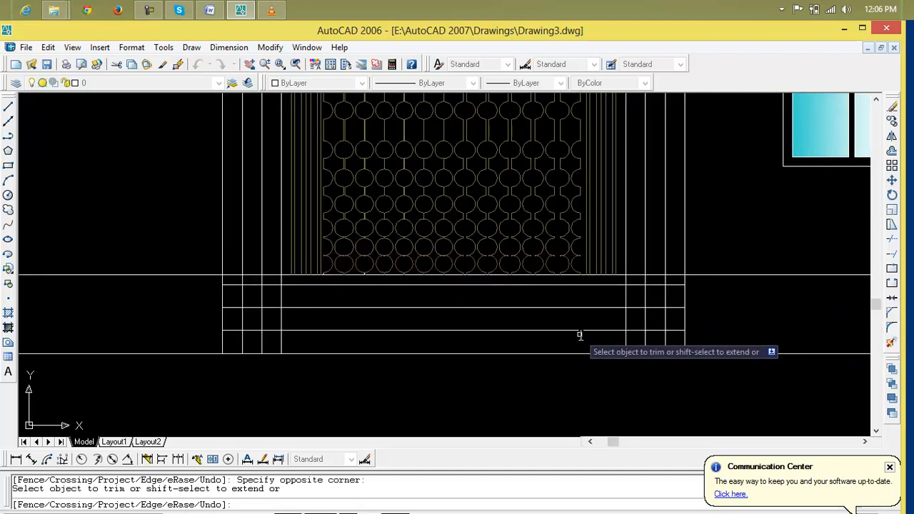
{"action": "key", "text": "Escape"}
{"action": "key", "text": "Escape"}
{"action": "key", "text": "Escape"}
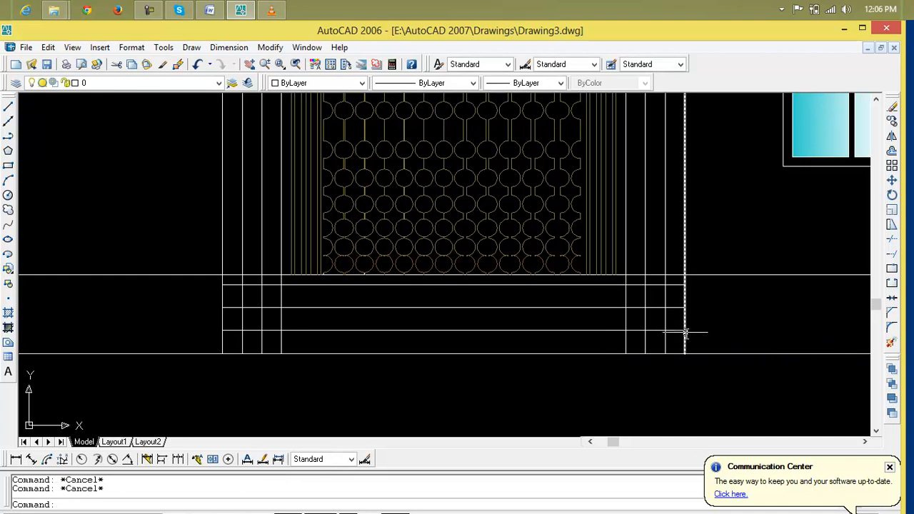
Step: Try to fillet the second-outermost vertical line on the window side with the outer end of the lowest step line, and undo it
{"action": "type", "text": "f"}
{"action": "key", "text": "Return"}
{"action": "scroll", "coordinate": [681, 343], "scroll_direction": "up", "scroll_amount": 3}
{"action": "left_click", "coordinate": [642, 351]}
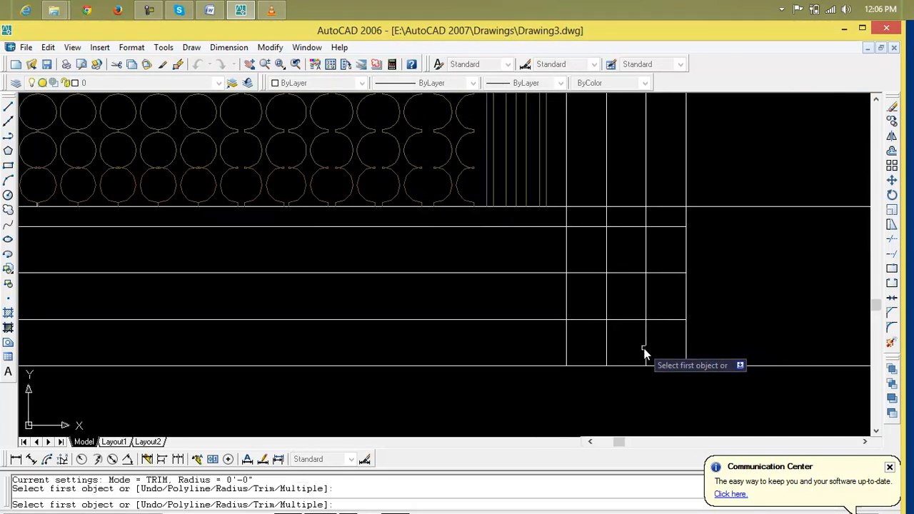
{"action": "left_click", "coordinate": [648, 350]}
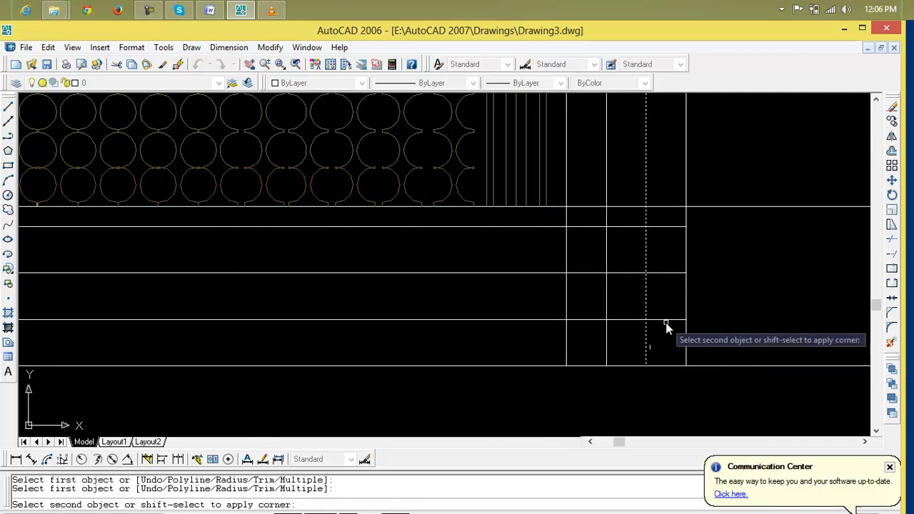
{"action": "left_click", "coordinate": [666, 322]}
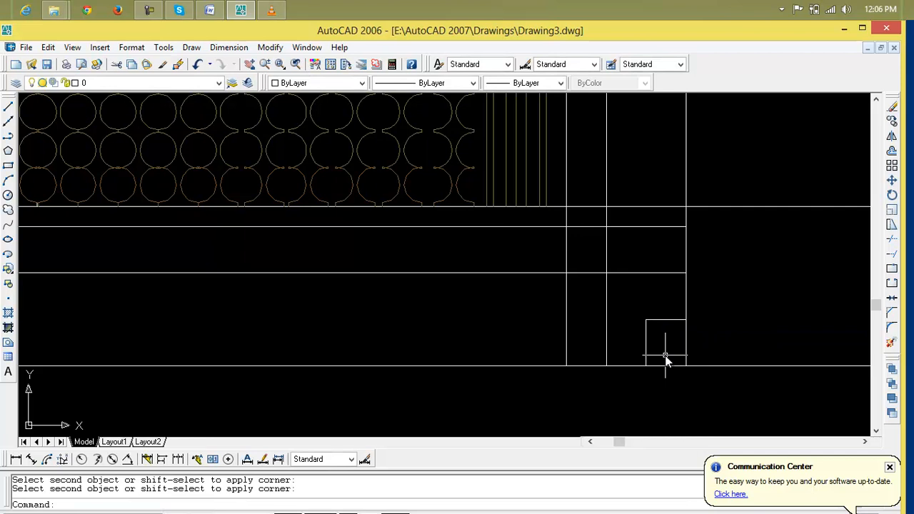
{"action": "key", "text": "ctrl+z"}
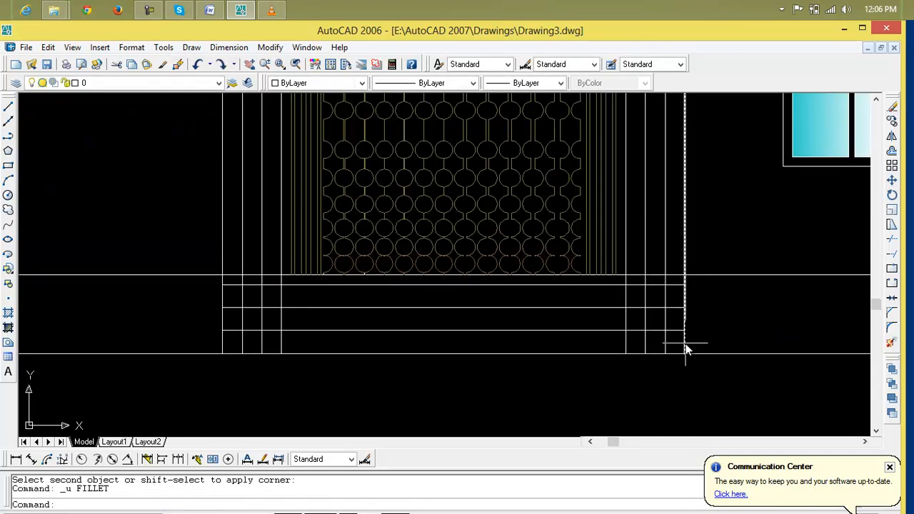
Step: Try to fillet the outermost vertical line on the window side with the lowest step line, and undo it
{"action": "scroll", "coordinate": [686, 348], "scroll_direction": "up", "scroll_amount": 3}
{"action": "key", "text": "Escape"}
{"action": "key", "text": "Escape"}
{"action": "type", "text": "f"}
{"action": "key", "text": "Return"}
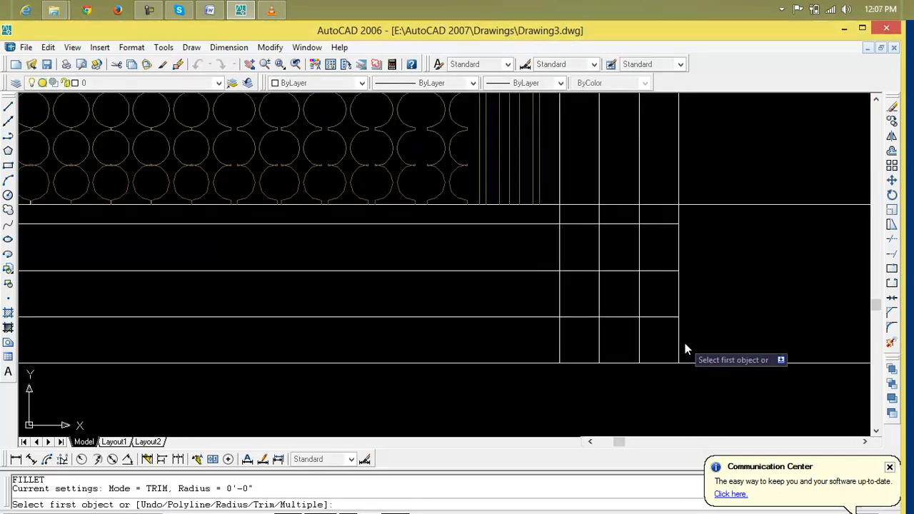
{"action": "left_click", "coordinate": [679, 347]}
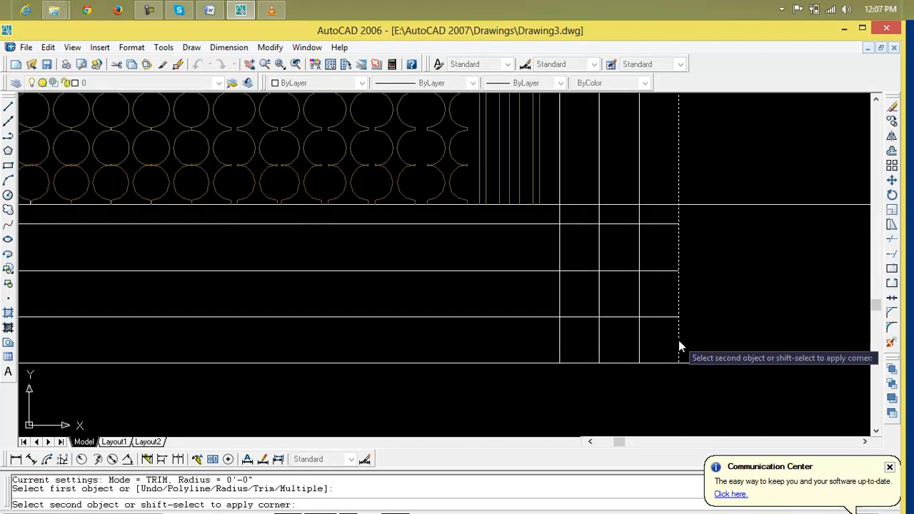
{"action": "left_click", "coordinate": [663, 319]}
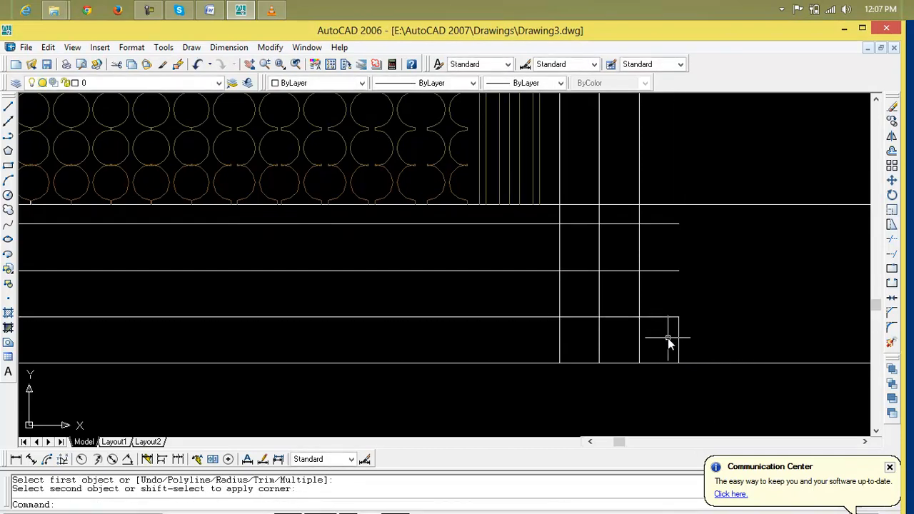
{"action": "key", "text": "ctrl+z"}
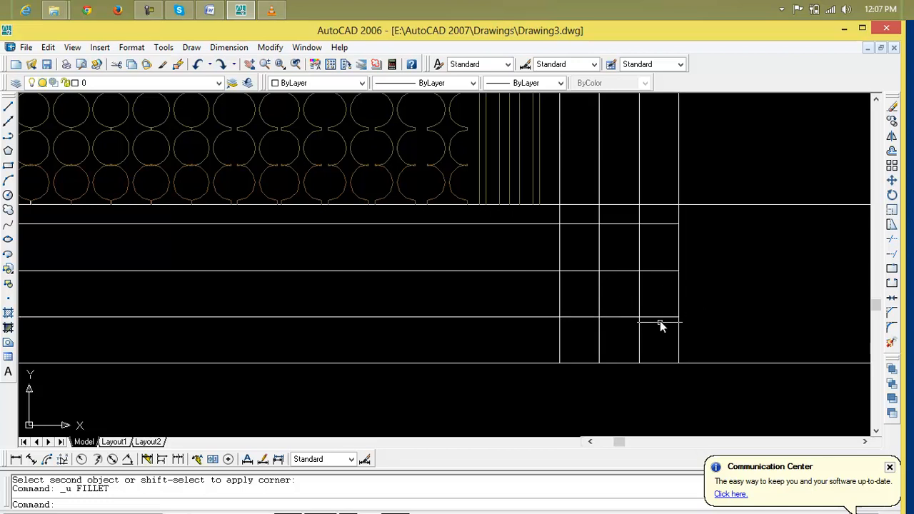
Step: Try to fillet the lowest step line's outer end with the upper part of the second-outermost vertical line, and undo it
{"action": "key", "text": "Return"}
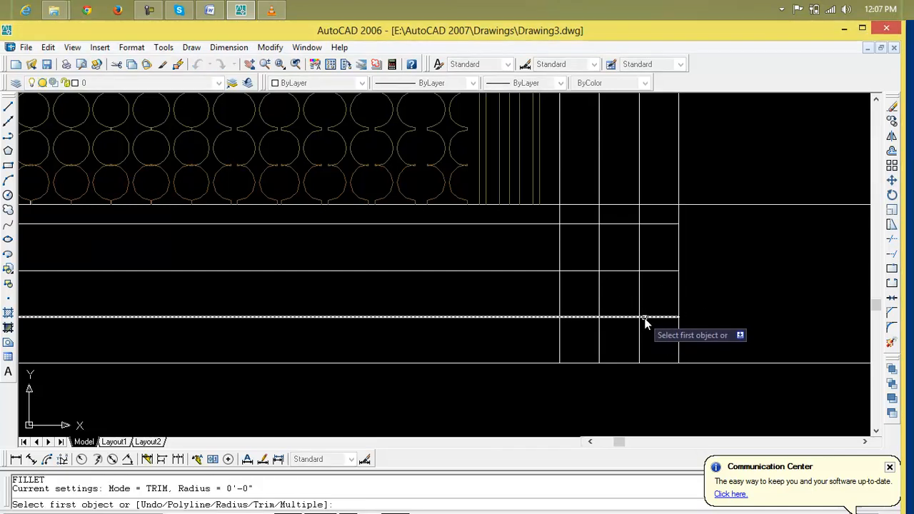
{"action": "left_click", "coordinate": [644, 319]}
{"action": "left_click", "coordinate": [640, 300]}
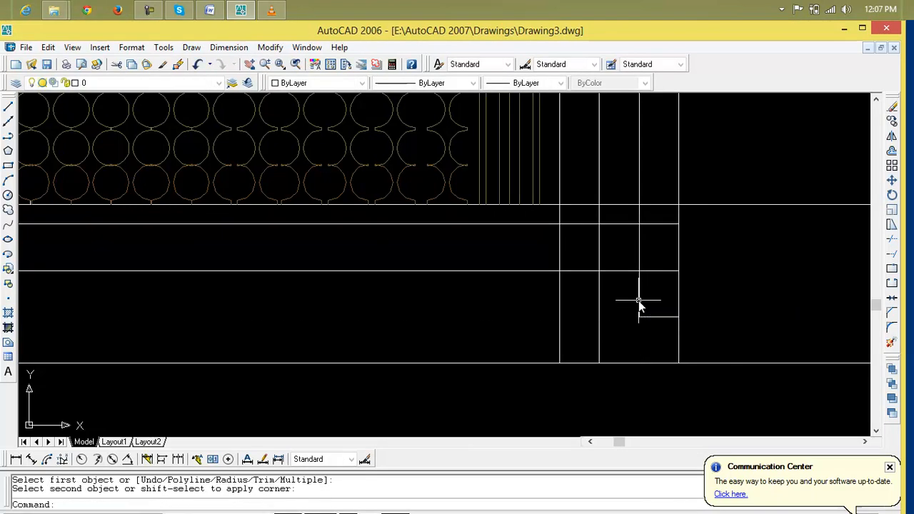
{"action": "key", "text": "ctrl+z"}
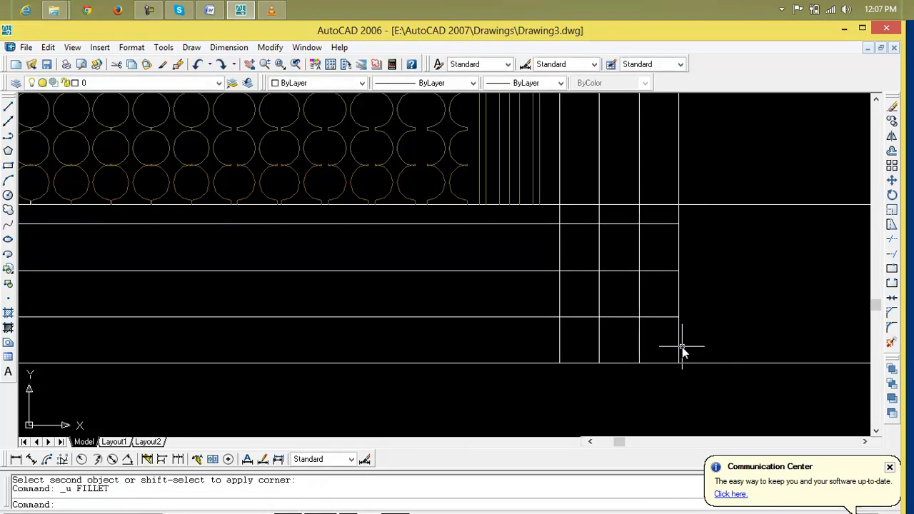
Step: Try to fillet the gate-side part of the lowest step line with the upper part of the second-outermost vertical line
{"action": "key", "text": "Escape"}
{"action": "key", "text": "Escape"}
{"action": "type", "text": "f"}
{"action": "key", "text": "Return"}
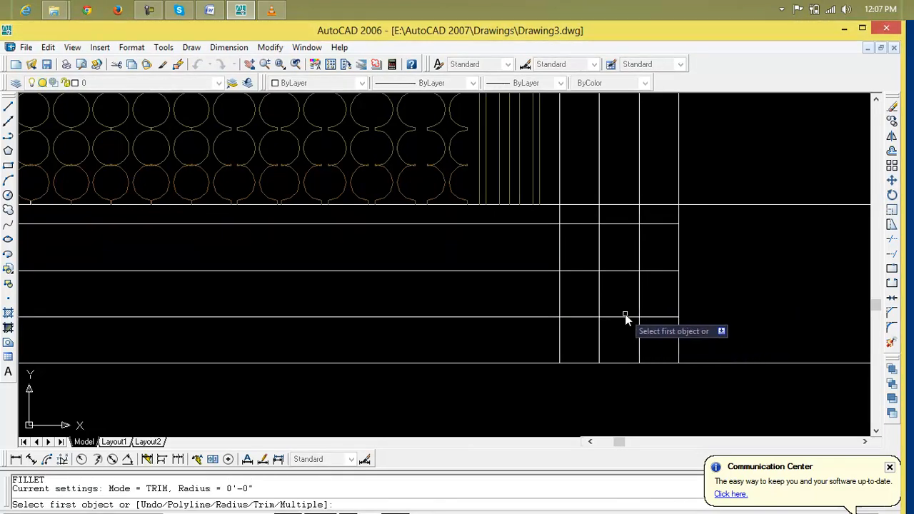
{"action": "left_click", "coordinate": [626, 318]}
{"action": "left_click", "coordinate": [640, 307]}
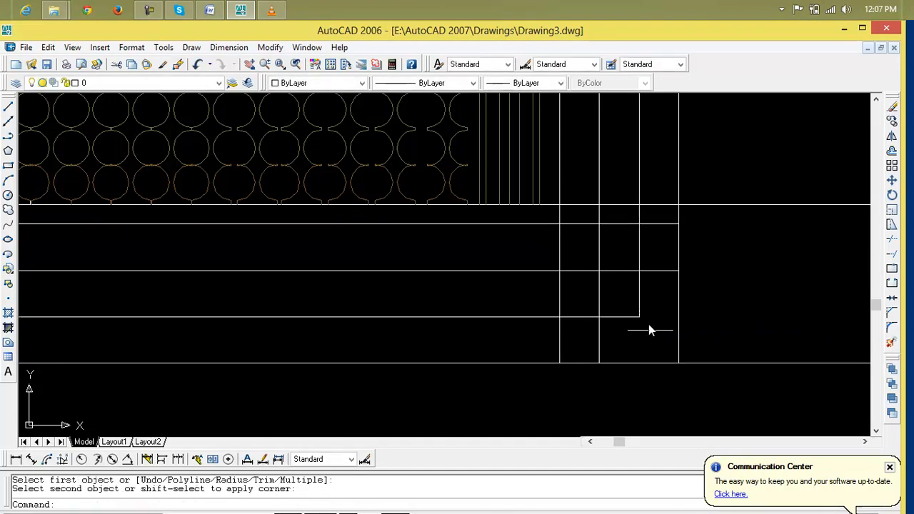
Step: Try to fillet the middle step line with the same vertical line, and undo the recent fillets
{"action": "key", "text": "Return"}
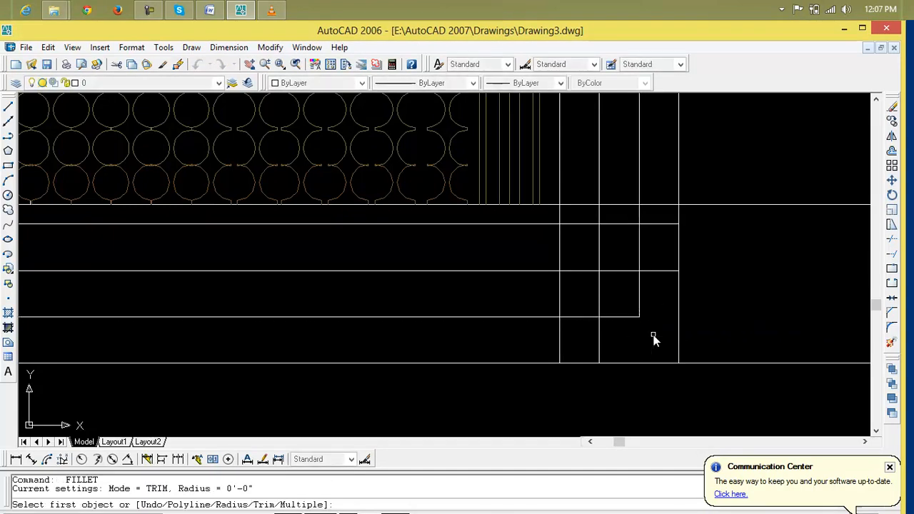
{"action": "left_click", "coordinate": [636, 273]}
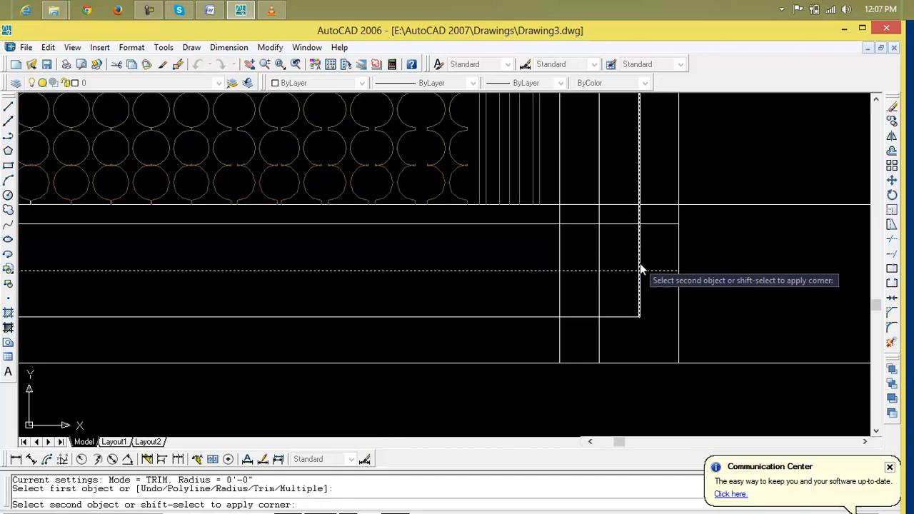
{"action": "left_click", "coordinate": [639, 260]}
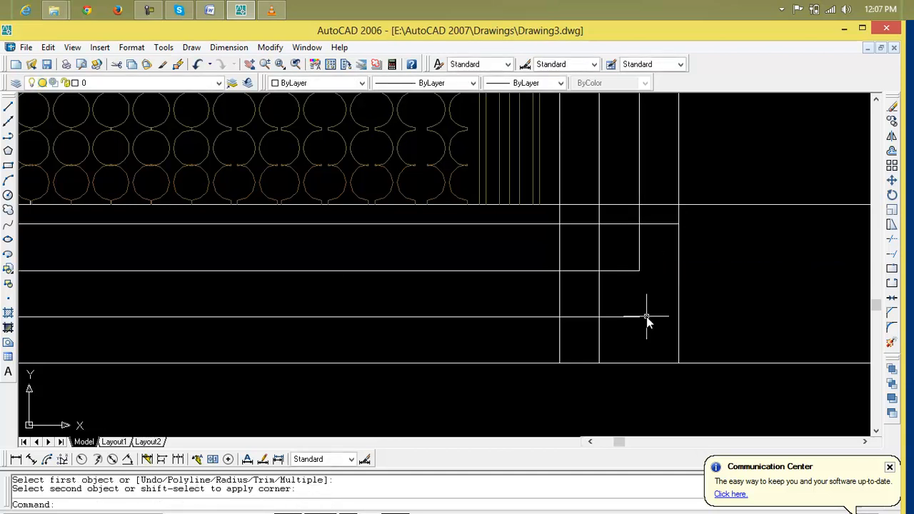
{"action": "key", "text": "ctrl+z"}
{"action": "key", "text": "ctrl+z"}
{"action": "key", "text": "ctrl+z"}
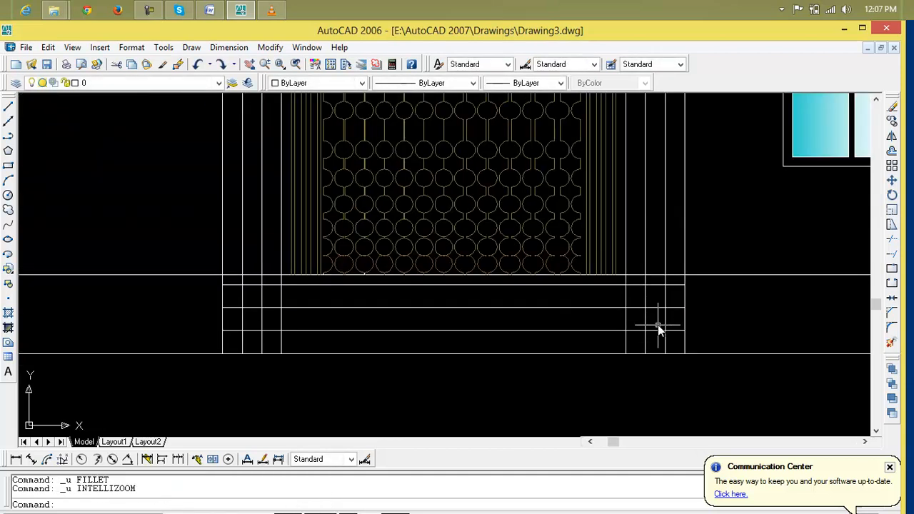
{"action": "scroll", "coordinate": [654, 327], "scroll_direction": "up", "scroll_amount": 2}
{"action": "scroll", "coordinate": [670, 359], "scroll_direction": "down", "scroll_amount": 3}
{"action": "middle_click_drag", "start_coordinate": [669, 359], "coordinate": [676, 359]}
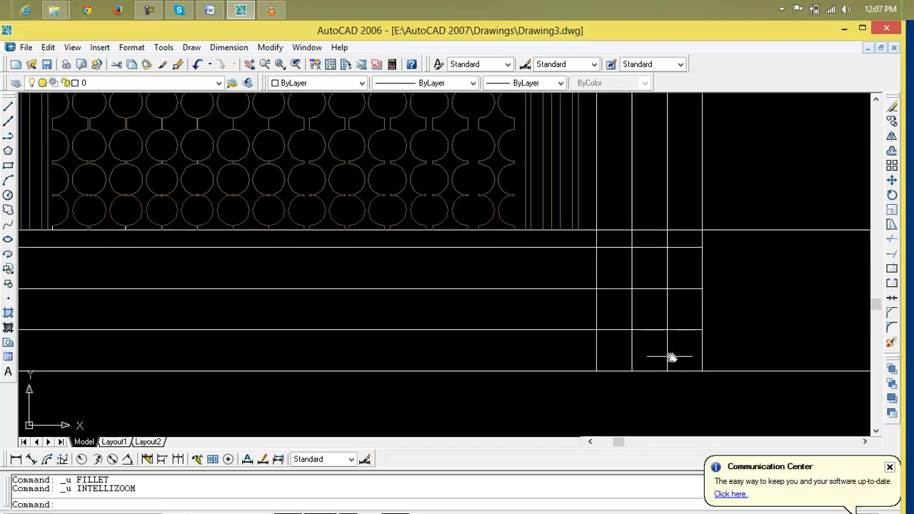
{"action": "left_click", "coordinate": [157, 10]}
{"action": "left_click", "coordinate": [803, 471]}
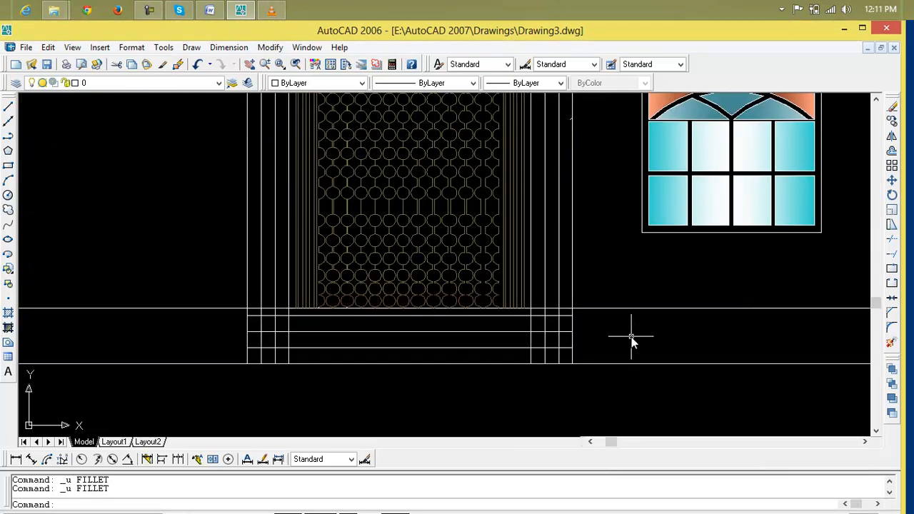
Step: Fillet the outermost vertical line on the window side with the lowest step line into a square corner below the gate
{"action": "scroll", "coordinate": [632, 337], "scroll_direction": "up", "scroll_amount": 2}
{"action": "middle_click_drag", "start_coordinate": [612, 336], "coordinate": [636, 333]}
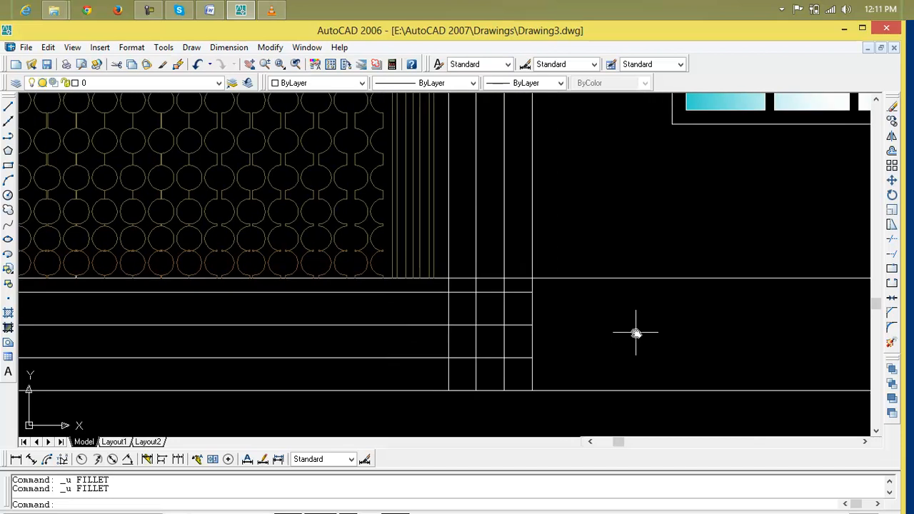
{"action": "type", "text": "f"}
{"action": "key", "text": "Return"}
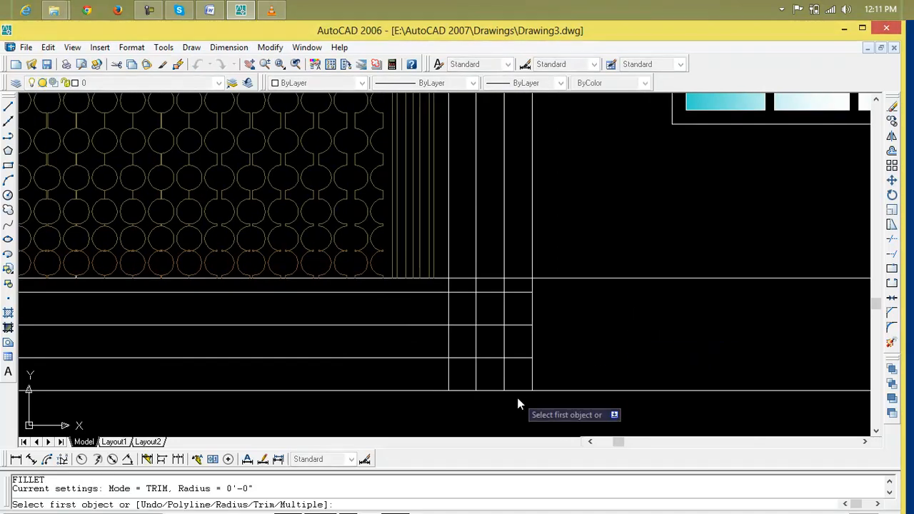
{"action": "left_click", "coordinate": [532, 384]}
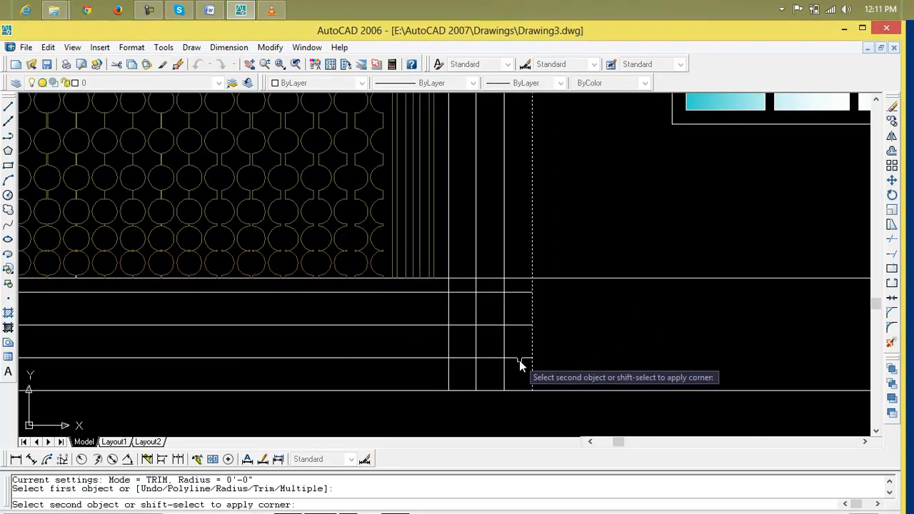
{"action": "left_click", "coordinate": [519, 359]}
Step: Fillet the middle and upper step lines with the next two inner vertical lines on the window side to form square step corners
{"action": "key", "text": "Return"}
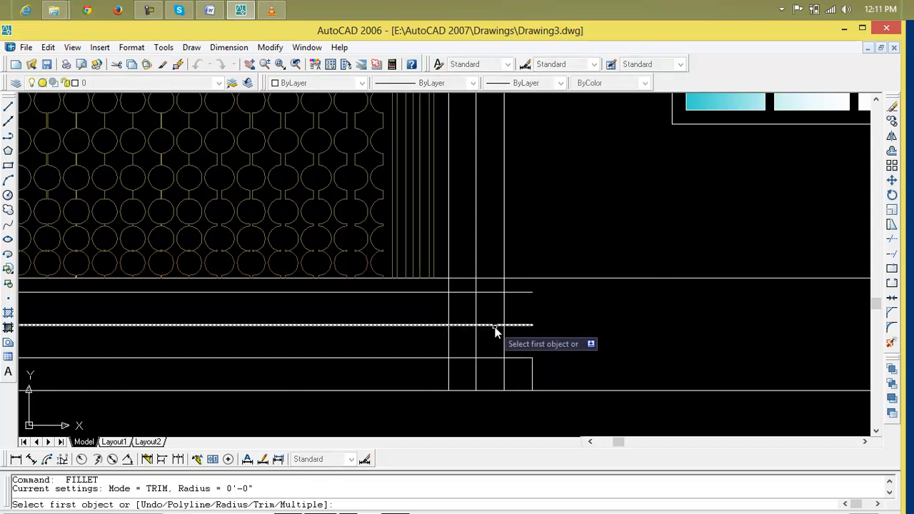
{"action": "left_click", "coordinate": [490, 325]}
{"action": "key", "text": "Return"}
{"action": "left_click", "coordinate": [477, 314]}
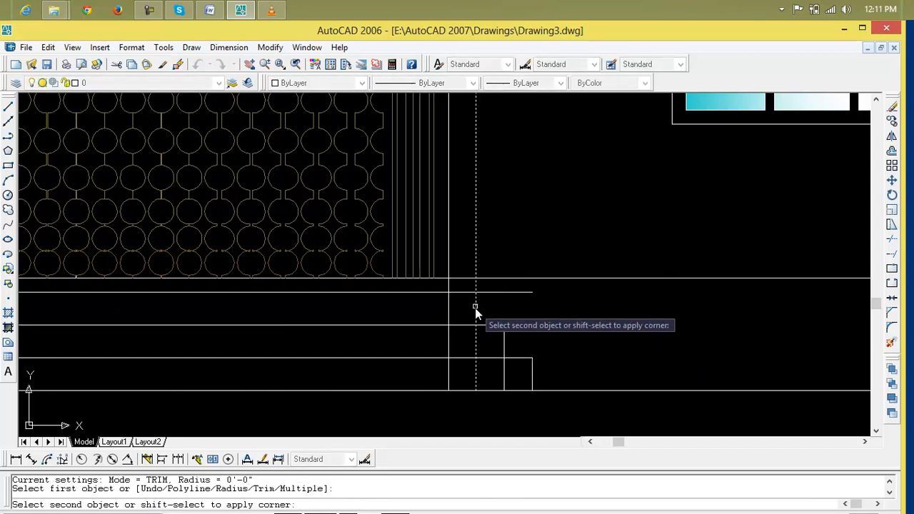
{"action": "left_click", "coordinate": [468, 293]}
{"action": "scroll", "coordinate": [497, 363], "scroll_direction": "down", "scroll_amount": 4}
{"action": "middle_click_drag", "start_coordinate": [497, 362], "coordinate": [648, 357]}
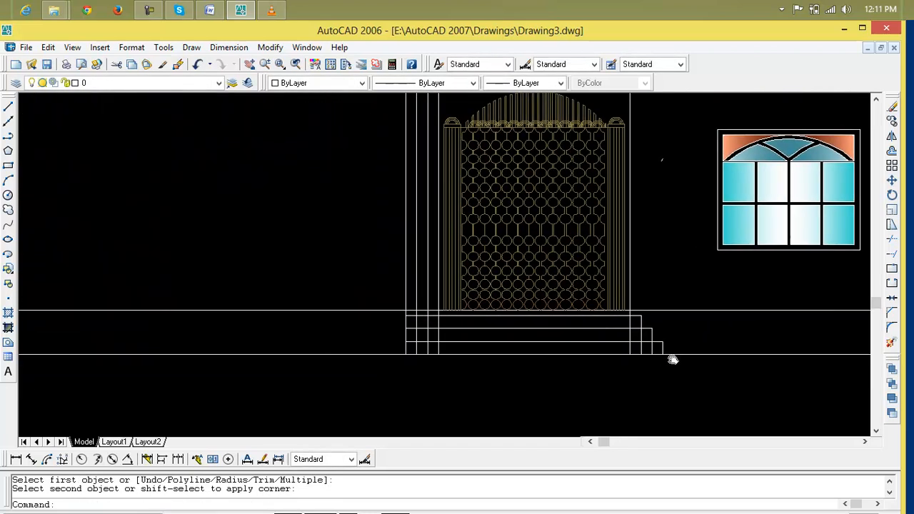
{"action": "scroll", "coordinate": [431, 347], "scroll_direction": "up", "scroll_amount": 3}
{"action": "mouse_move", "coordinate": [431, 347]}
{"action": "middle_mouse_down"}
{"action": "mouse_move", "coordinate": [449, 331]}
{"action": "mouse_move", "coordinate": [416, 334]}
{"action": "middle_mouse_up"}
{"action": "scroll", "coordinate": [450, 330], "scroll_direction": "down", "scroll_amount": 1}
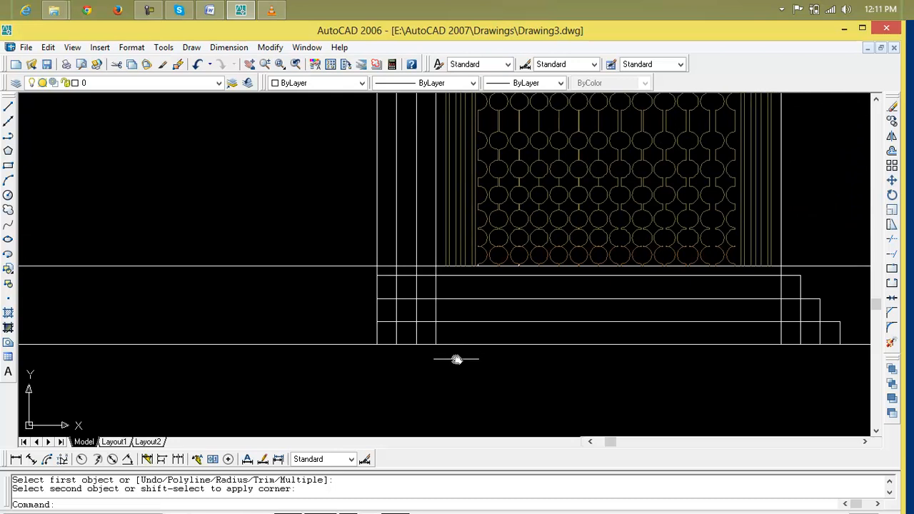
{"action": "key", "text": "Escape"}
{"action": "key", "text": "Escape"}
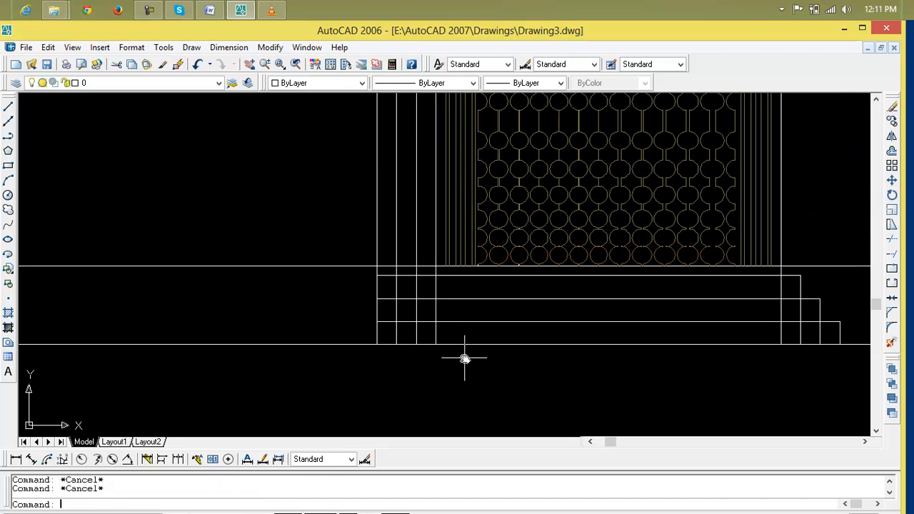
Step: Try to trim the overlapping step and vertical lines at the side of the steps away from the window, and undo the trims
{"action": "type", "text": "tr"}
{"action": "key", "text": "Return"}
{"action": "key", "text": "Return"}
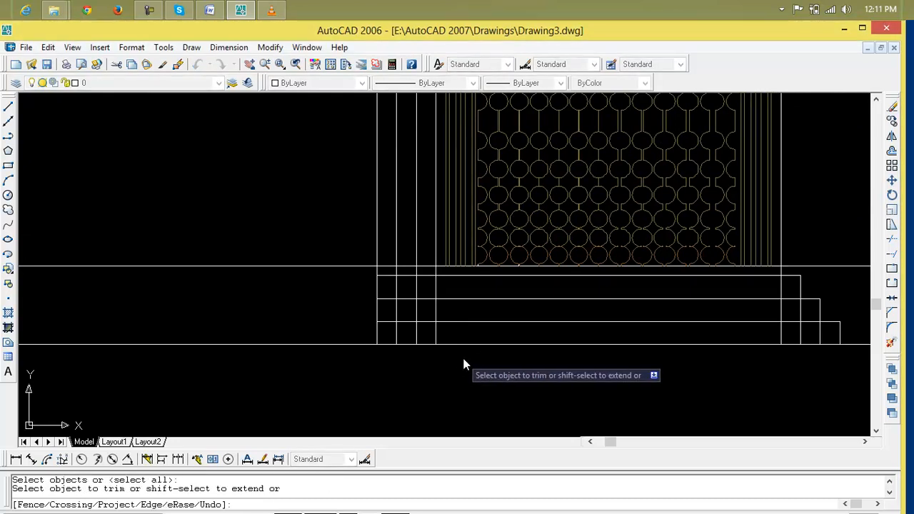
{"action": "left_click", "coordinate": [398, 320]}
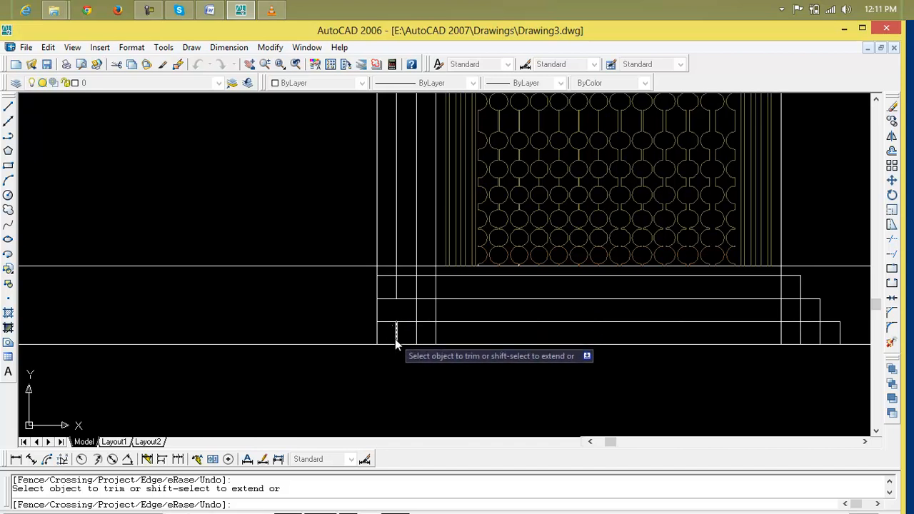
{"action": "left_click", "coordinate": [398, 333]}
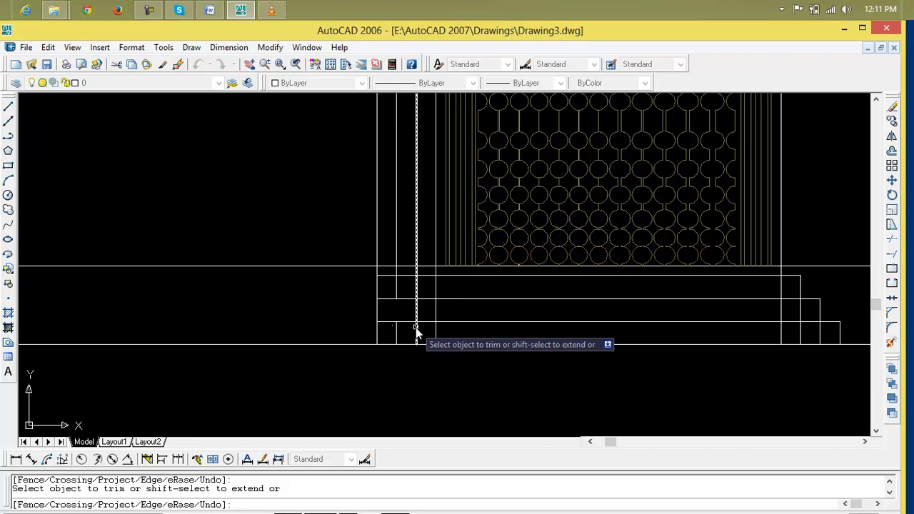
{"action": "left_click", "coordinate": [408, 300]}
{"action": "left_click", "coordinate": [418, 286]}
{"action": "left_click", "coordinate": [436, 271]}
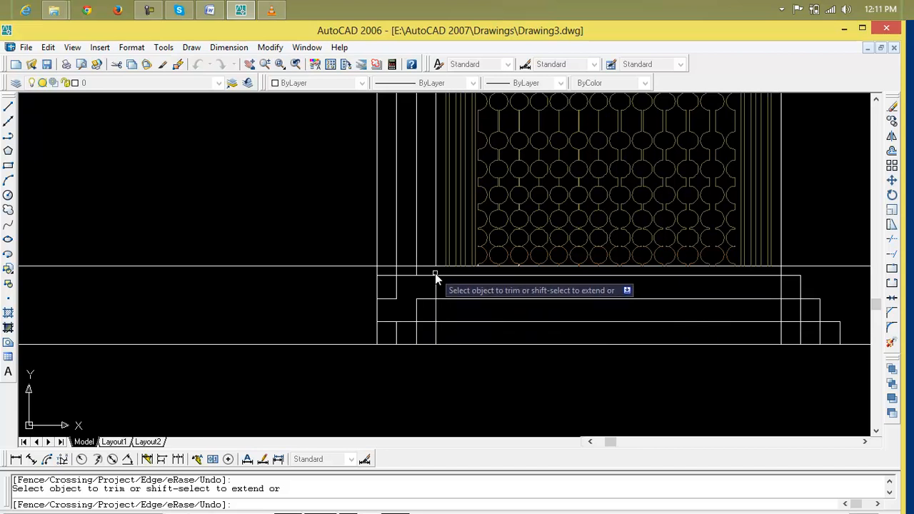
{"action": "left_click", "coordinate": [384, 322]}
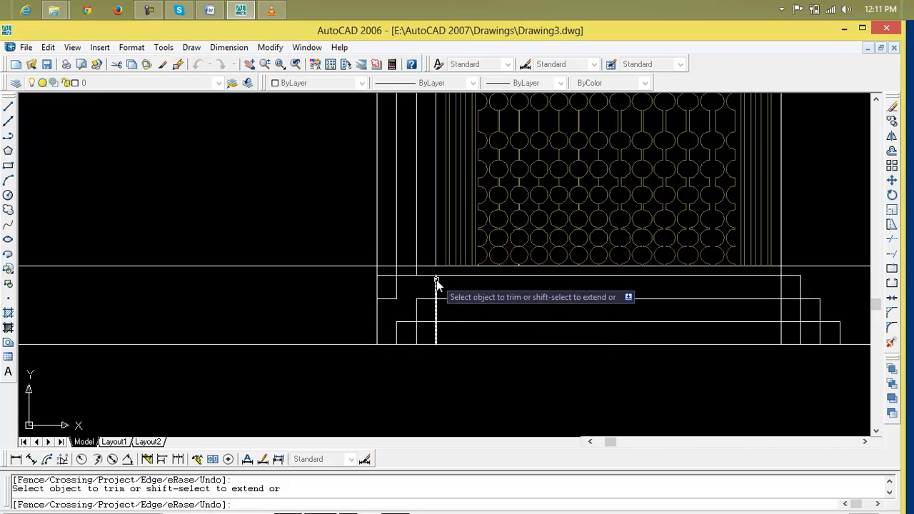
{"action": "key", "text": "ctrl+z"}
{"action": "key", "text": "ctrl+z"}
{"action": "key", "text": "ctrl+z"}
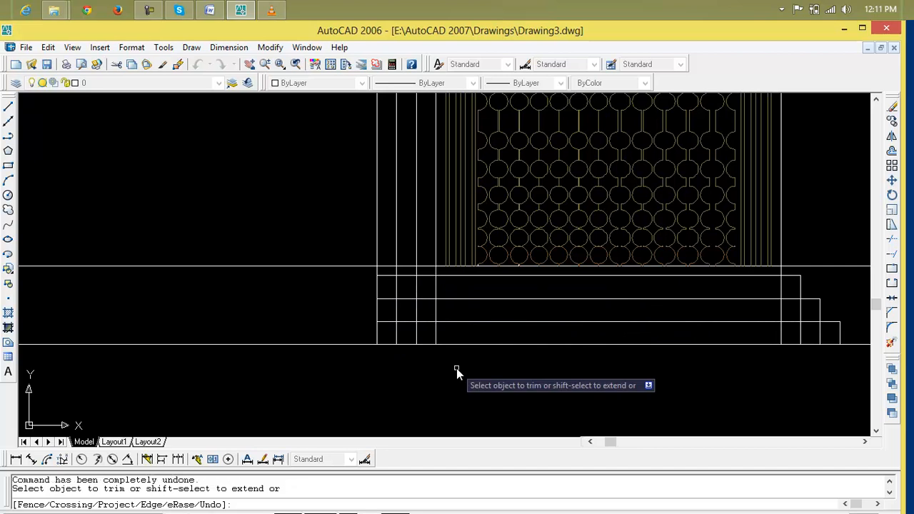
Step: Fillet the outermost vertical line on the side away from the window with the lowest step line into a square corner
{"action": "key", "text": "Escape"}
{"action": "key", "text": "Escape"}
{"action": "type", "text": "f"}
{"action": "key", "text": "Return"}
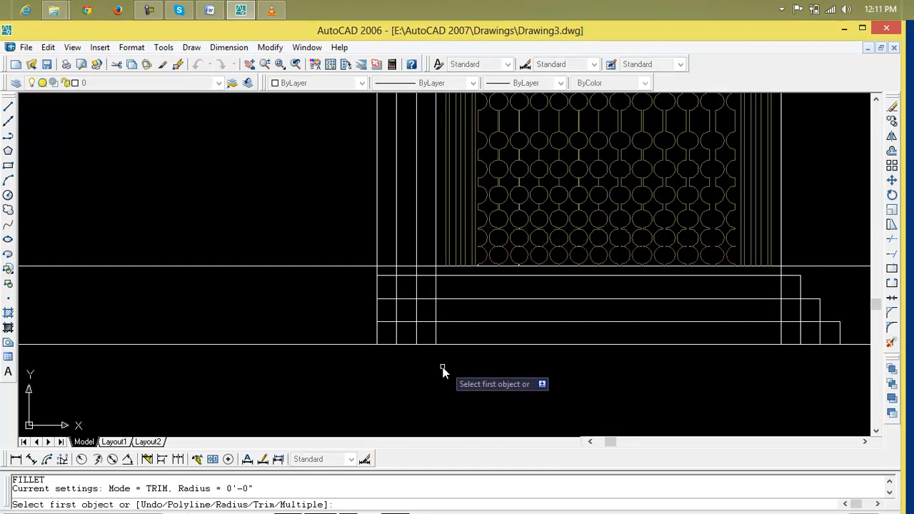
{"action": "left_click", "coordinate": [379, 334]}
{"action": "left_click", "coordinate": [387, 324]}
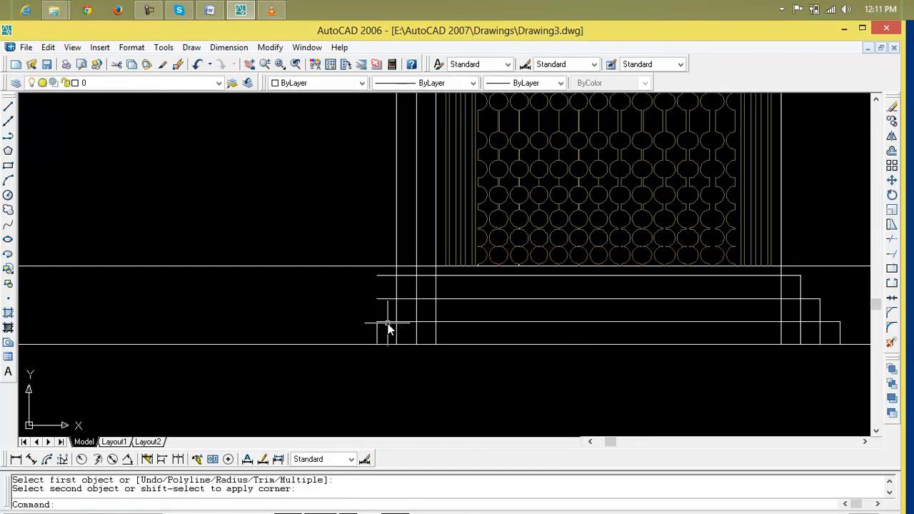
Step: Fillet the middle and upper step lines with the next two inner vertical lines on the side away from the window
{"action": "key", "text": "Return"}
{"action": "left_click", "coordinate": [398, 317]}
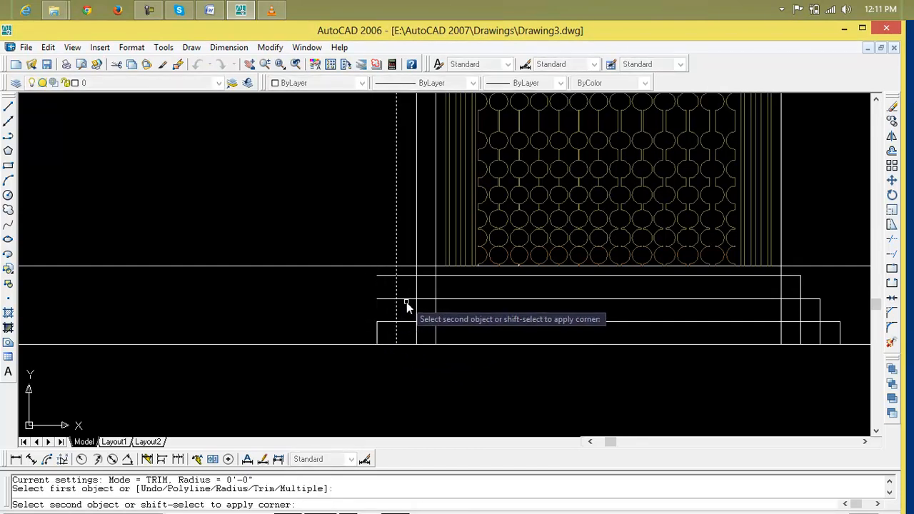
{"action": "left_click", "coordinate": [407, 301]}
{"action": "key", "text": "Return"}
{"action": "left_click", "coordinate": [416, 287]}
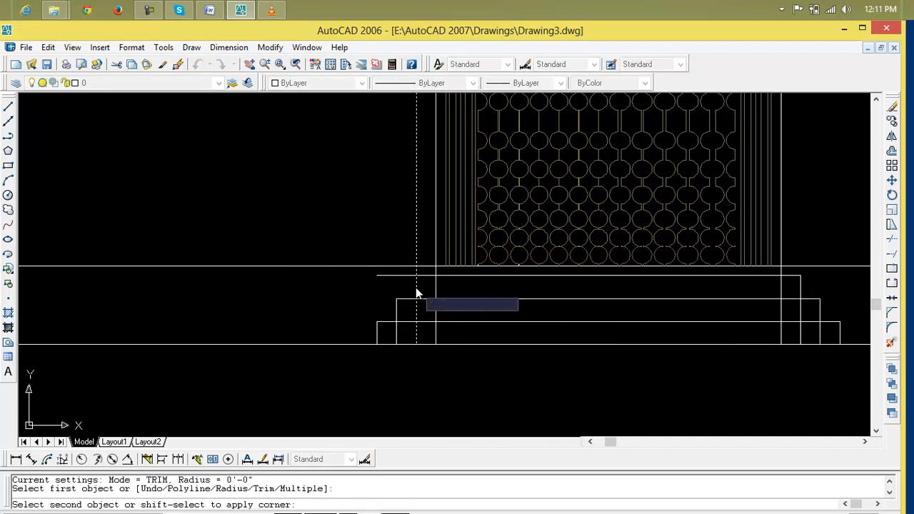
{"action": "left_click", "coordinate": [431, 278]}
{"action": "key", "text": "Escape"}
{"action": "key", "text": "Escape"}
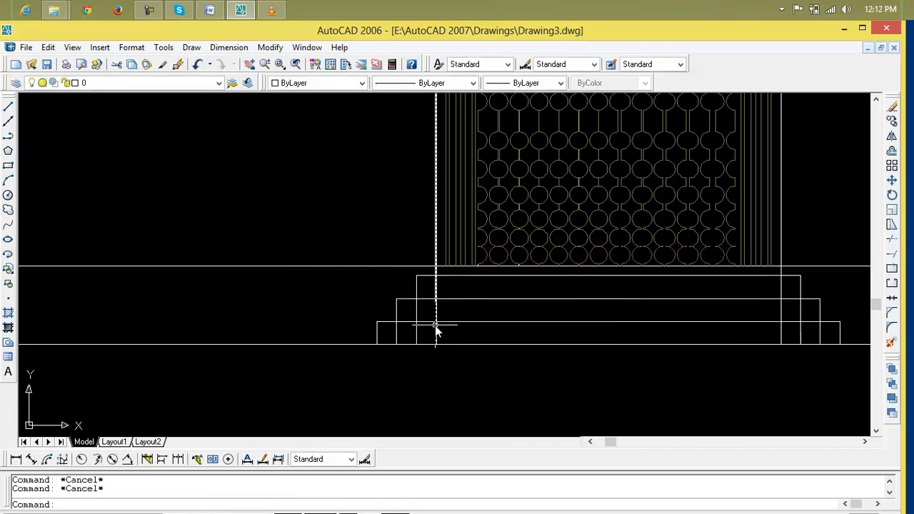
Step: Erase the leftover innermost vertical lines on both sides of the gate
{"action": "left_click", "coordinate": [436, 328]}
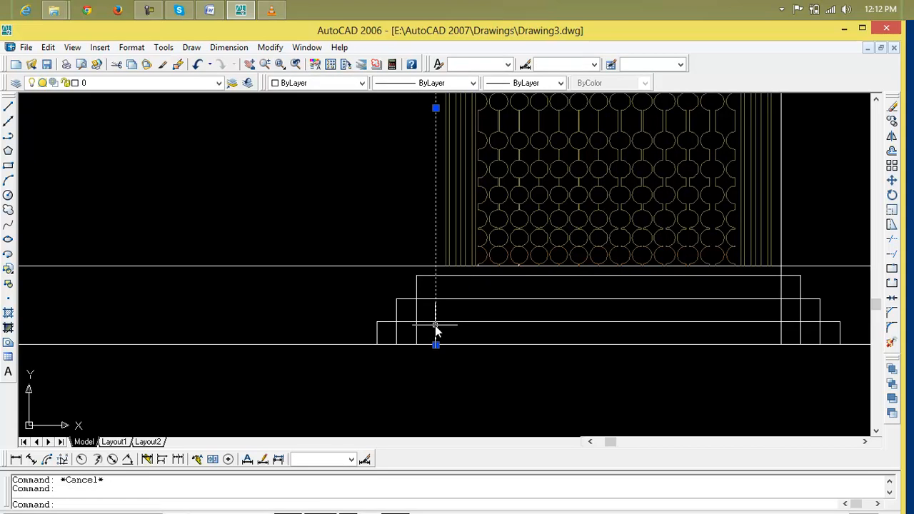
{"action": "key", "text": "Delete"}
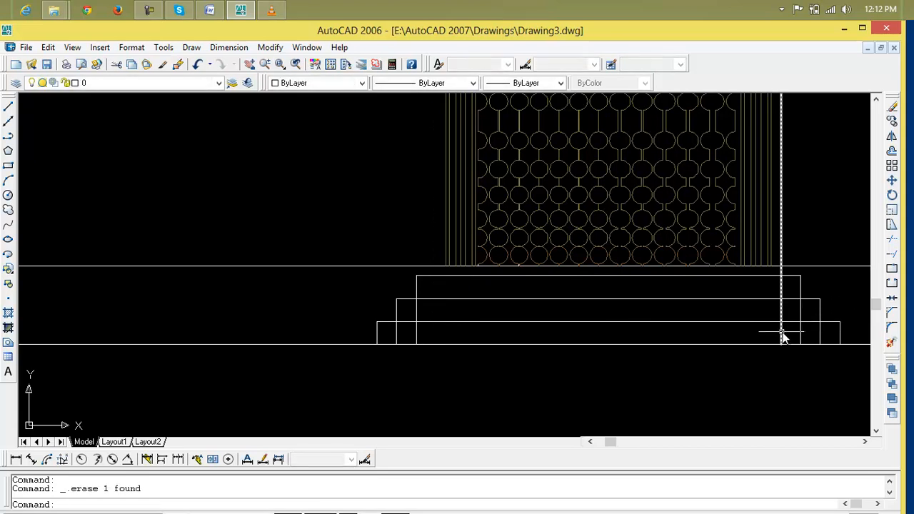
{"action": "scroll", "coordinate": [783, 330], "scroll_direction": "down", "scroll_amount": 4}
{"action": "middle_click_drag", "start_coordinate": [781, 330], "coordinate": [579, 339]}
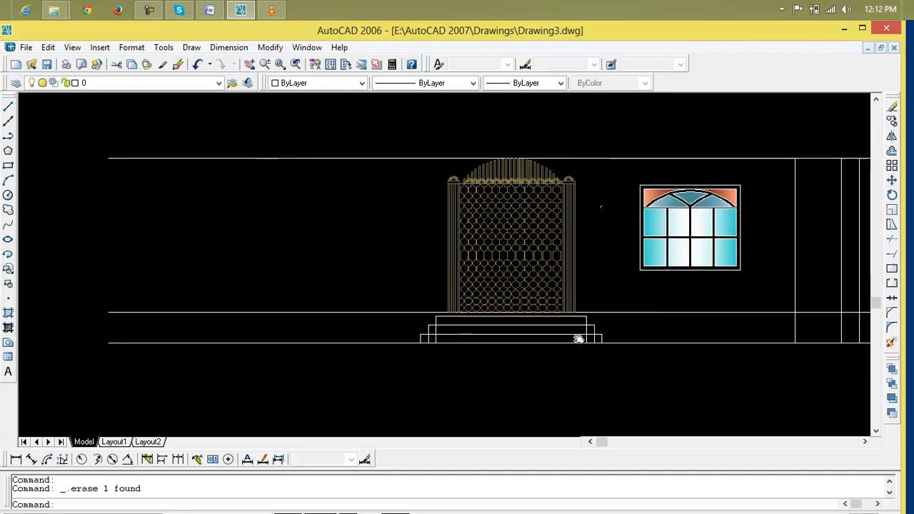
{"action": "scroll", "coordinate": [578, 339], "scroll_direction": "down", "scroll_amount": 2}
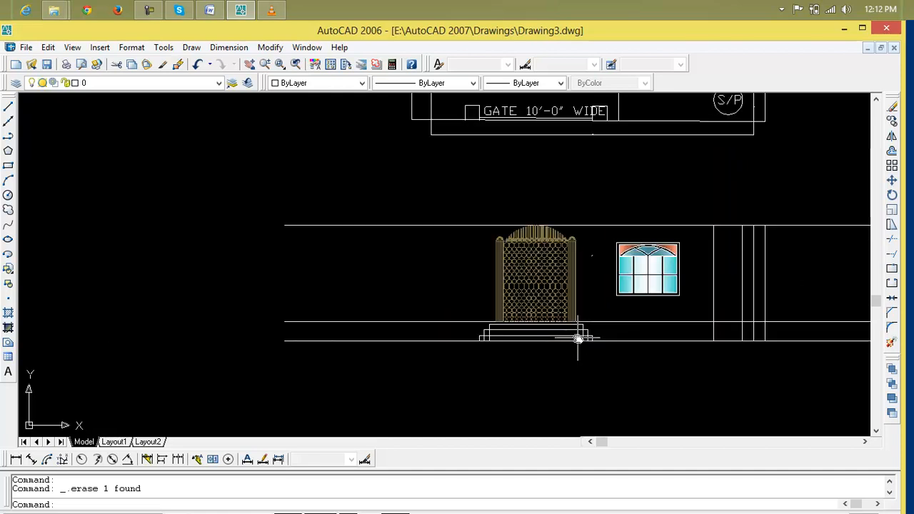
{"action": "scroll", "coordinate": [578, 345], "scroll_direction": "up", "scroll_amount": 4}
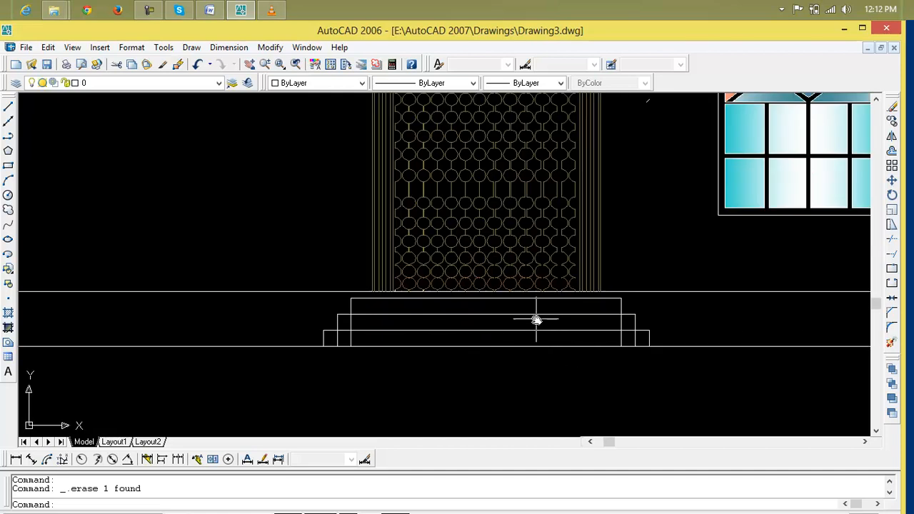
{"action": "scroll", "coordinate": [357, 324], "scroll_direction": "up", "scroll_amount": 2}
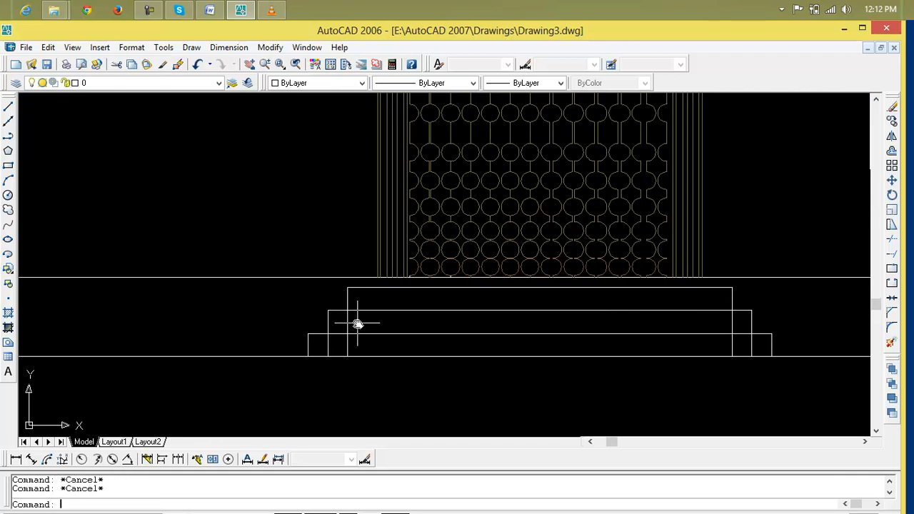
{"action": "type", "text": "tr"}
{"action": "key", "text": "Return"}
{"action": "left_click", "coordinate": [354, 327]}
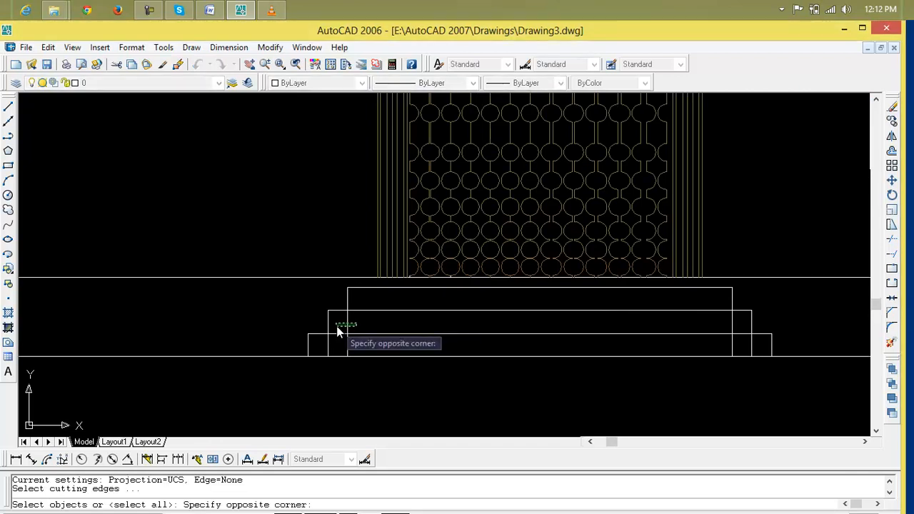
{"action": "left_click", "coordinate": [345, 345]}
{"action": "key", "text": "Escape"}
{"action": "key", "text": "Escape"}
Step: Trim the vertical lines crossing the lower steps on the side away from the window, and erase the remaining short piece
{"action": "type", "text": "tr"}
{"action": "key", "text": "Return"}
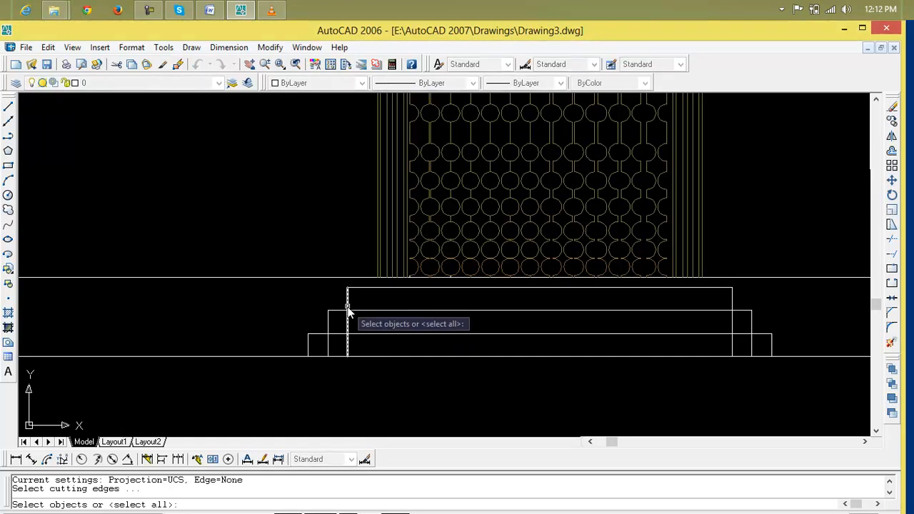
{"action": "key", "text": "Return"}
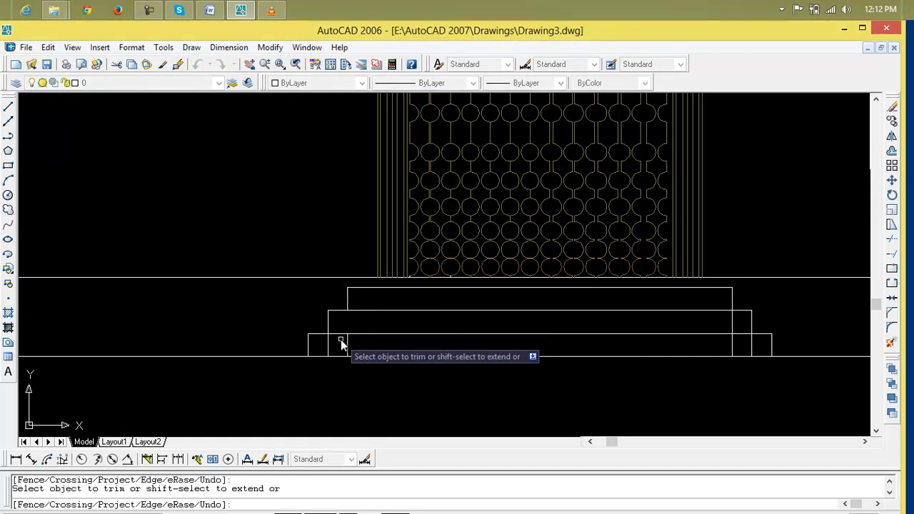
{"action": "left_click", "coordinate": [329, 349]}
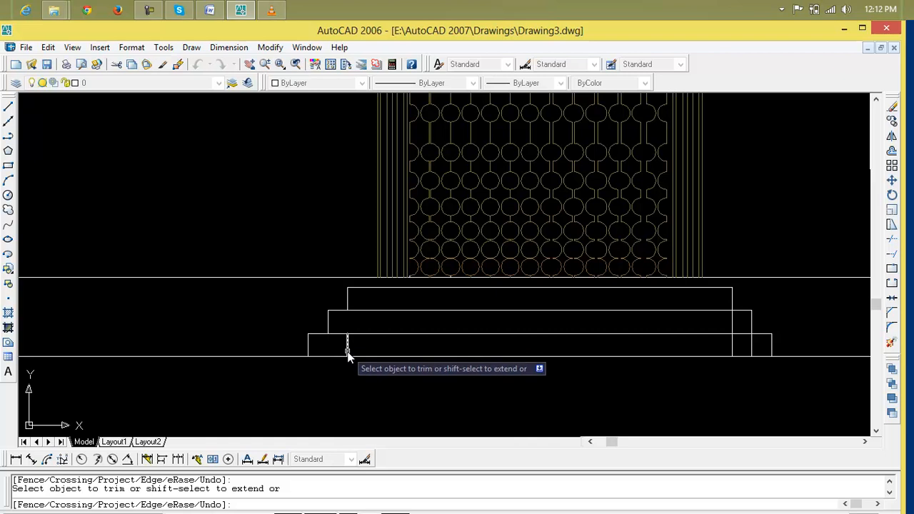
{"action": "key", "text": "Escape"}
{"action": "left_click", "coordinate": [347, 346]}
{"action": "key", "text": "Delete"}
{"action": "middle_click_drag", "start_coordinate": [402, 357], "coordinate": [365, 356]}
{"action": "type", "text": "tr"}
{"action": "key", "text": "Return"}
{"action": "scroll", "coordinate": [676, 353], "scroll_direction": "up", "scroll_amount": 3}
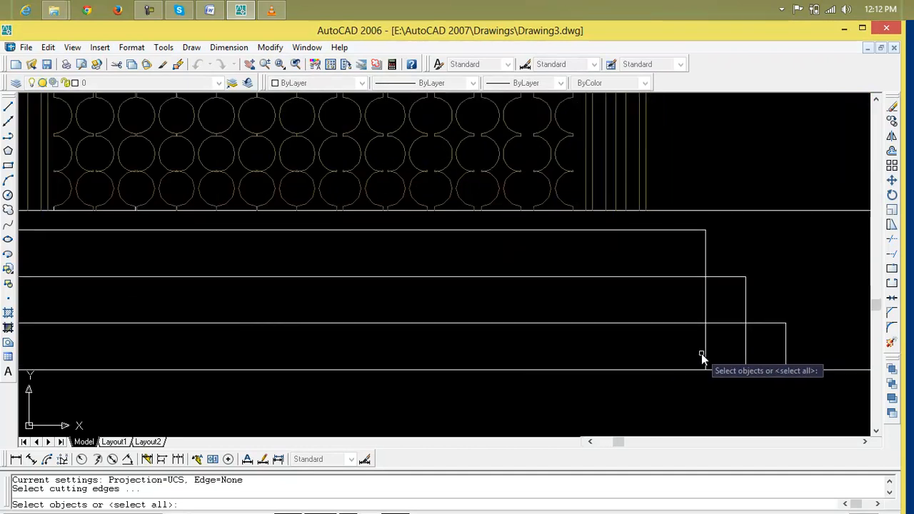
{"action": "left_click", "coordinate": [705, 354]}
{"action": "left_click", "coordinate": [747, 351]}
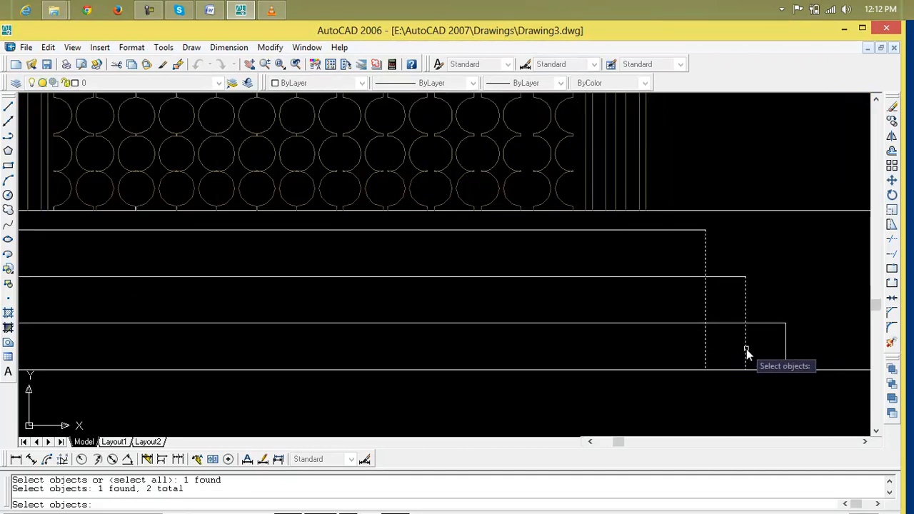
{"action": "key", "text": "Return"}
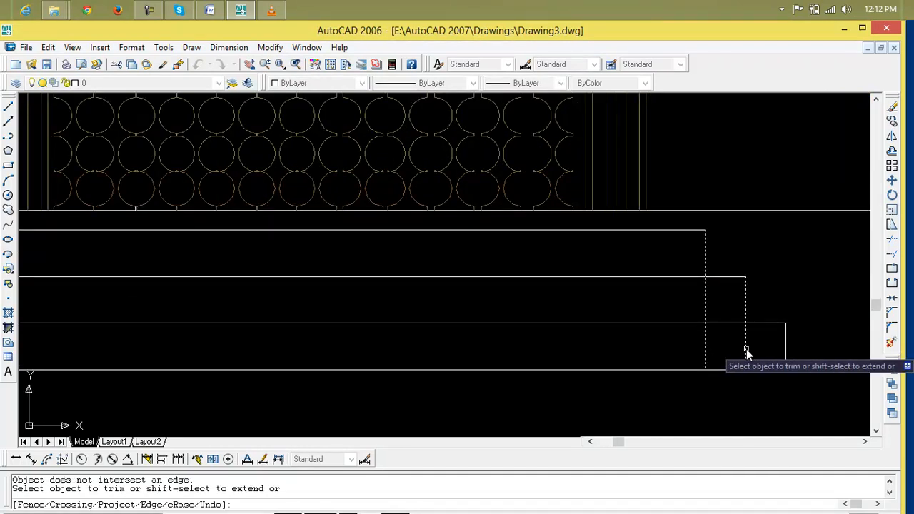
{"action": "key", "text": "Escape"}
{"action": "key", "text": "Escape"}
Step: Trim the two inner vertical lines on the window side so each ends at the step line directly below it
{"action": "key", "text": "Return"}
{"action": "key", "text": "Return"}
{"action": "left_click", "coordinate": [746, 351]}
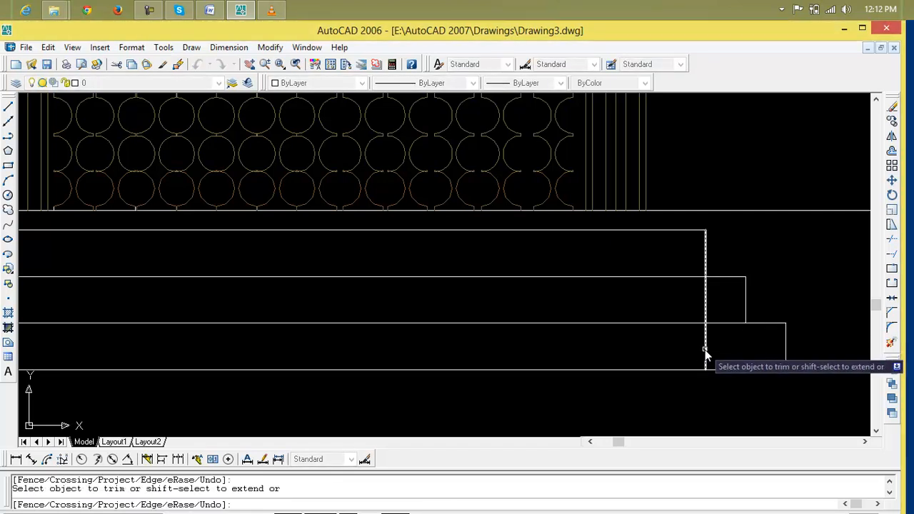
{"action": "left_click", "coordinate": [706, 327]}
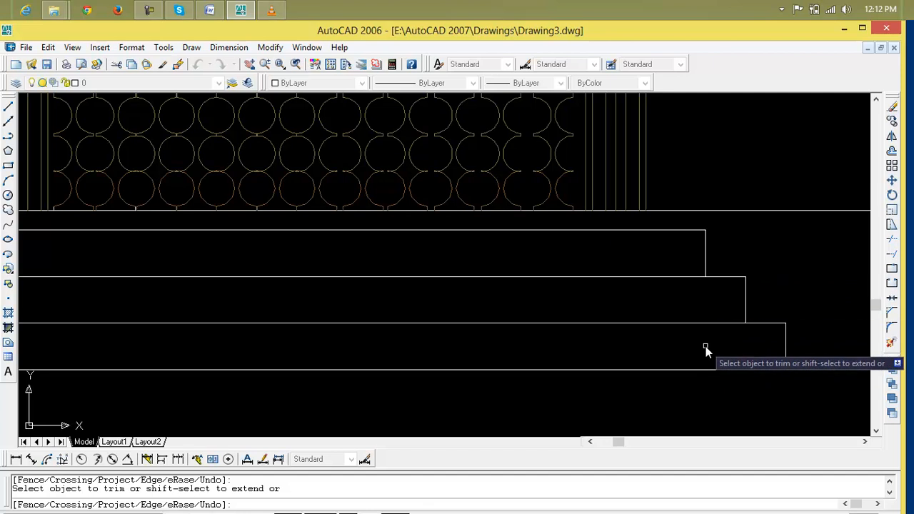
{"action": "scroll", "coordinate": [704, 350], "scroll_direction": "down", "scroll_amount": 6}
{"action": "key", "text": "Escape"}
{"action": "key", "text": "Escape"}
{"action": "key", "text": "Escape"}
{"action": "scroll", "coordinate": [695, 357], "scroll_direction": "down", "scroll_amount": 4}
{"action": "middle_click_drag", "start_coordinate": [694, 357], "coordinate": [493, 364]}
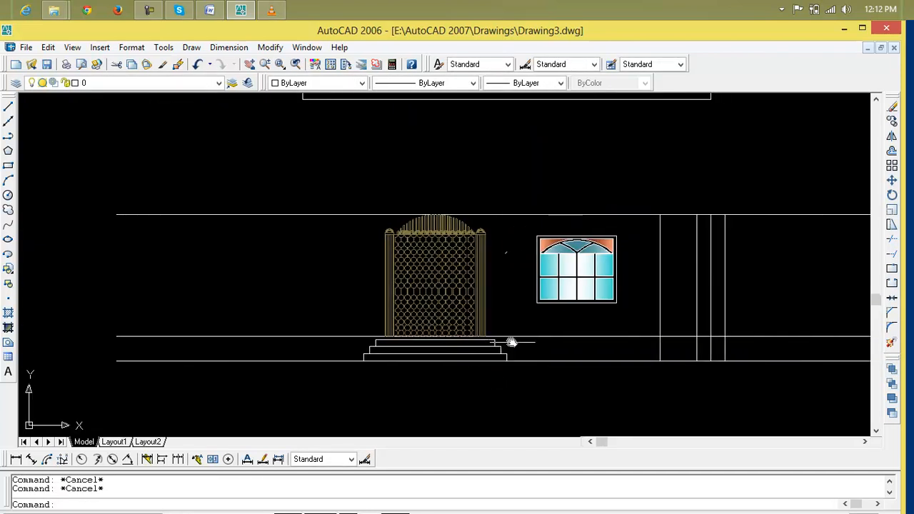
{"action": "scroll", "coordinate": [516, 357], "scroll_direction": "down", "scroll_amount": 2}
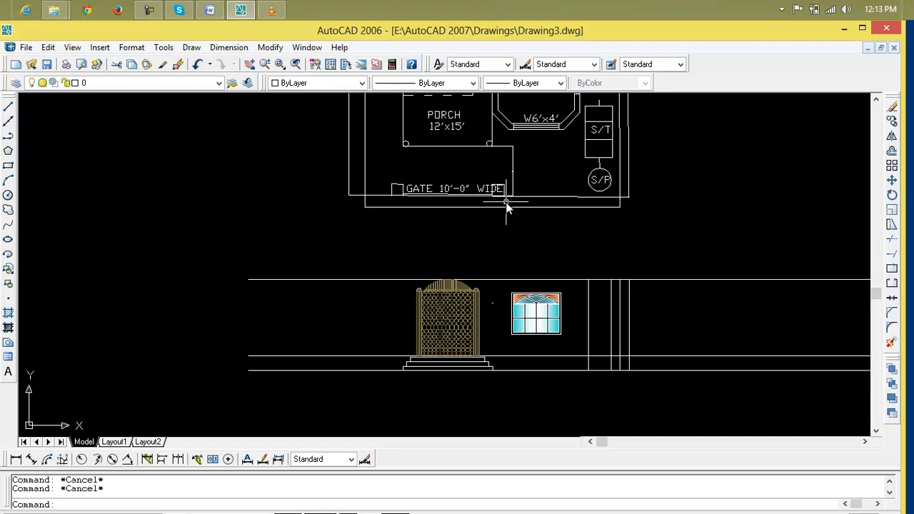
Step: Erase the stray small arc between the gate and the window in the elevation
{"action": "scroll", "coordinate": [500, 269], "scroll_direction": "down", "scroll_amount": 2}
{"action": "scroll", "coordinate": [498, 267], "scroll_direction": "up", "scroll_amount": 6}
{"action": "left_click", "coordinate": [499, 255]}
{"action": "left_click", "coordinate": [478, 280]}
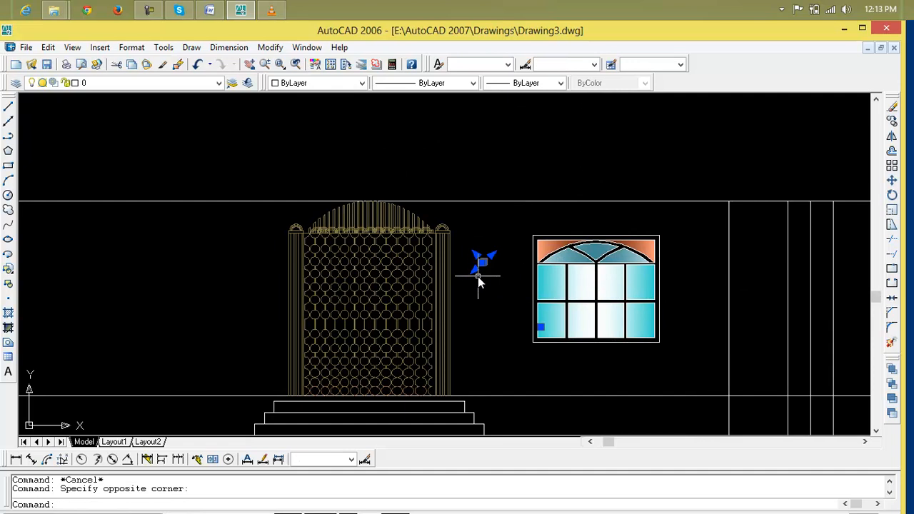
{"action": "key", "text": "Delete"}
Step: Turn Ortho on and draw a vertical construction line through the window-side edge of the porch column nearest the W6'x4' window
{"action": "scroll", "coordinate": [478, 276], "scroll_direction": "down", "scroll_amount": 2}
{"action": "middle_click_drag", "start_coordinate": [468, 276], "coordinate": [461, 408]}
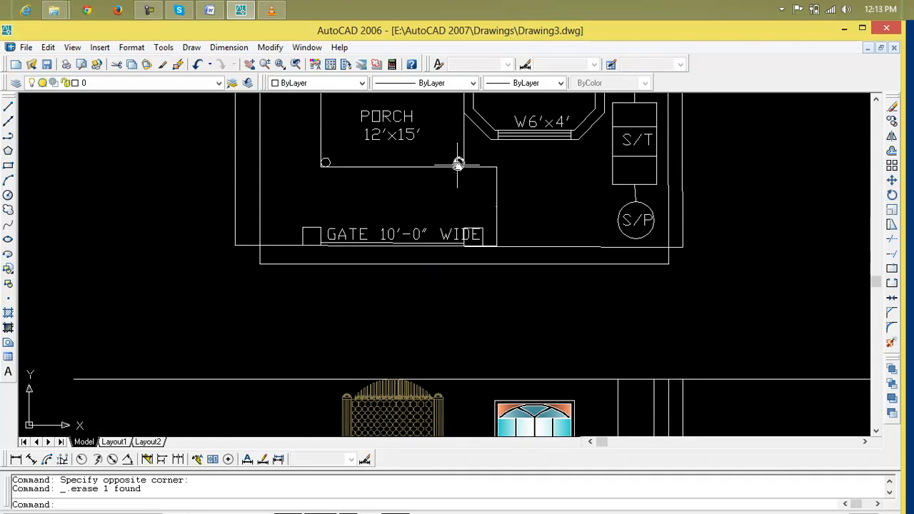
{"action": "key", "text": "Escape"}
{"action": "key", "text": "Escape"}
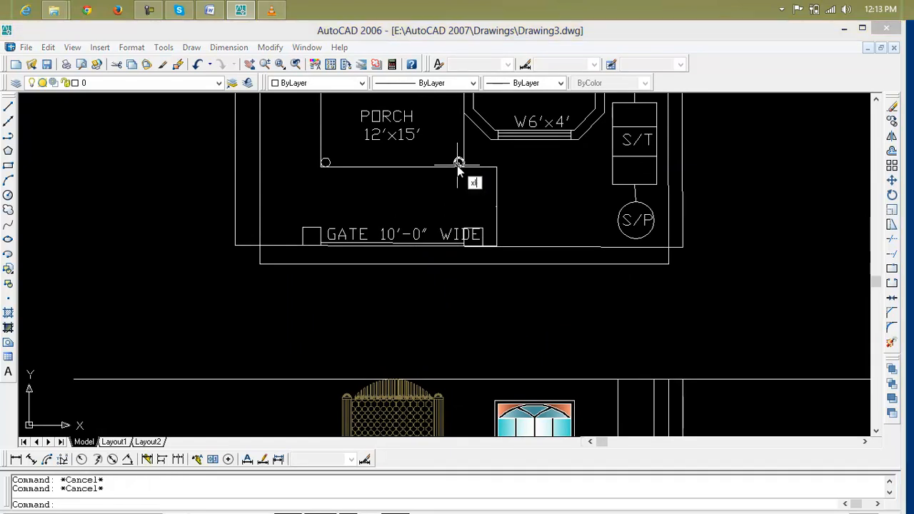
{"action": "key", "text": "Return"}
{"action": "left_click", "coordinate": [464, 164]}
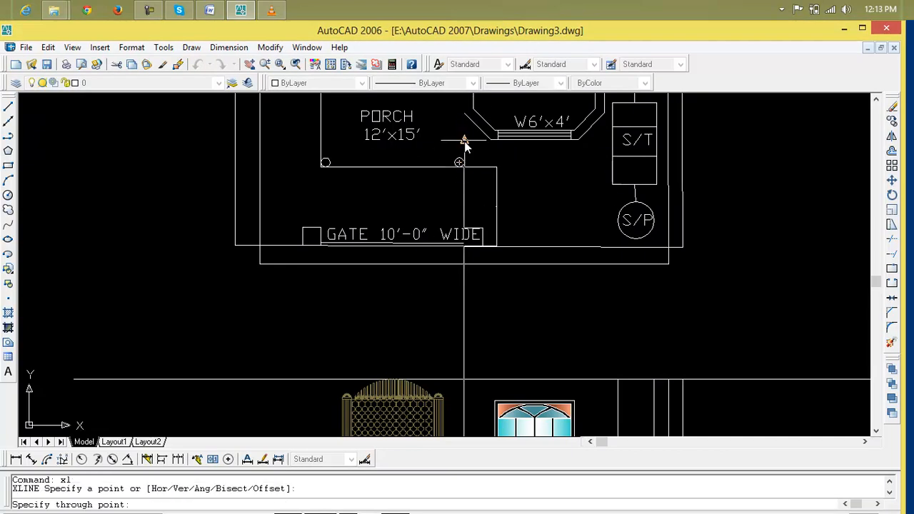
{"action": "key", "text": "F8"}
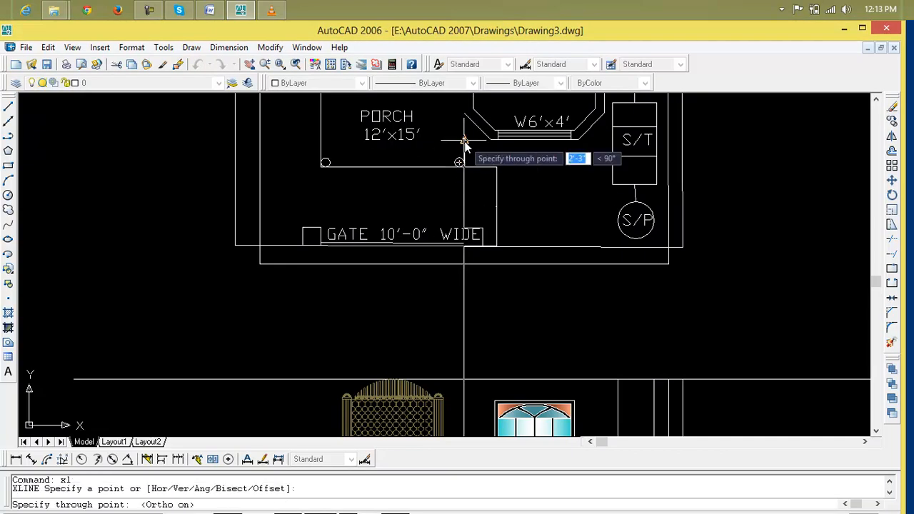
{"action": "left_click", "coordinate": [464, 143]}
{"action": "key", "text": "Return"}
Step: Draw a second vertical construction line through the opposite edge of the same porch column
{"action": "key", "text": "Return"}
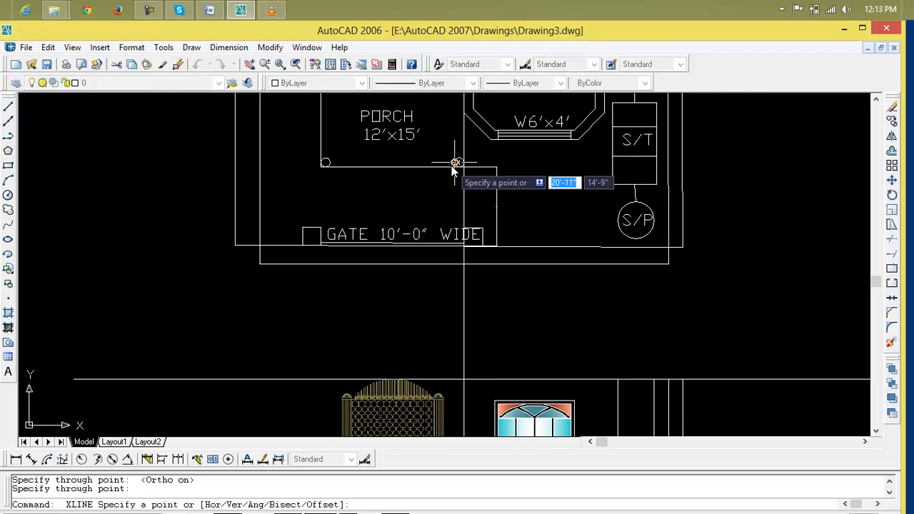
{"action": "left_click", "coordinate": [455, 163]}
{"action": "left_click", "coordinate": [452, 151]}
{"action": "key", "text": "Return"}
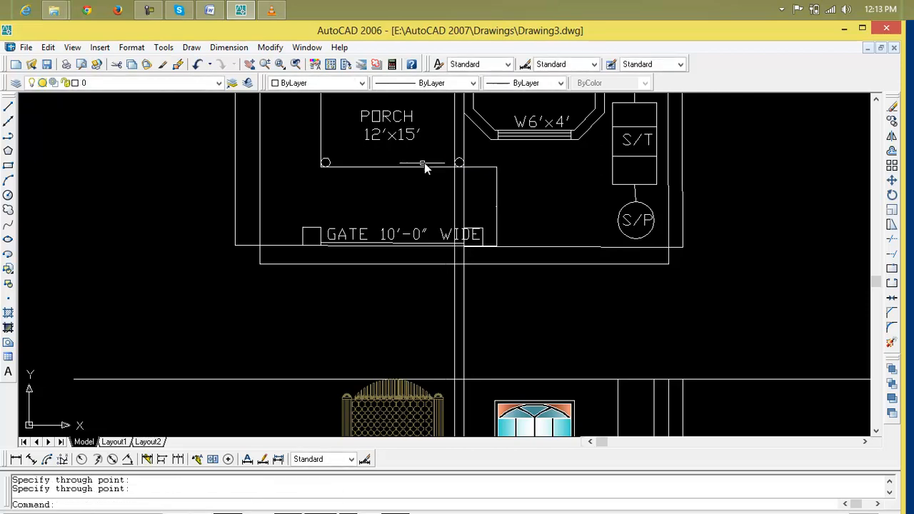
Step: Draw vertical construction lines through both edges of the porch column farthest from the W6'x4' window
{"action": "key", "text": "Return"}
{"action": "left_click", "coordinate": [331, 167]}
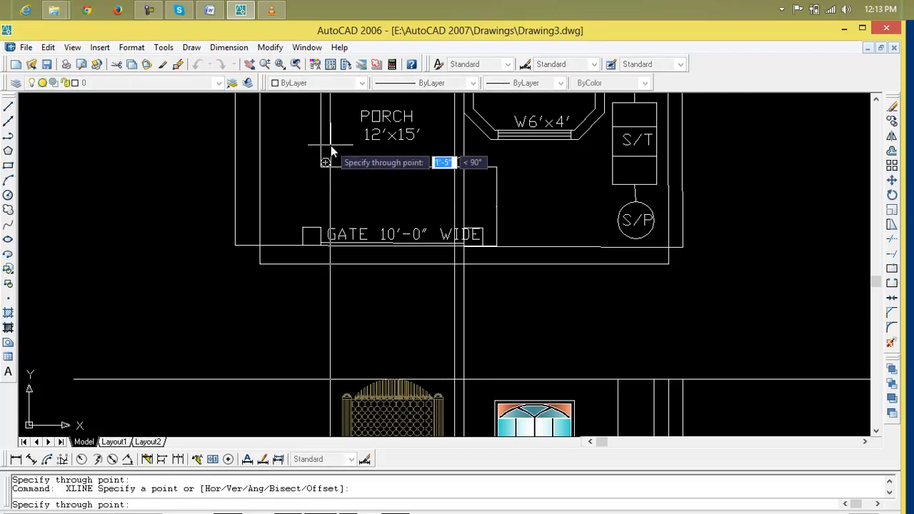
{"action": "left_click", "coordinate": [331, 147]}
{"action": "key", "text": "Return"}
{"action": "key", "text": "Return"}
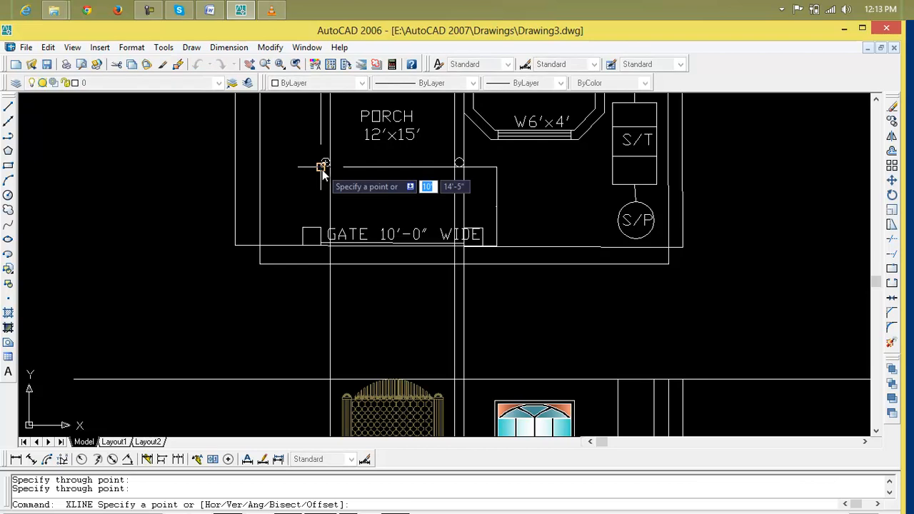
{"action": "left_click", "coordinate": [322, 169]}
{"action": "left_click", "coordinate": [322, 153]}
{"action": "key", "text": "Return"}
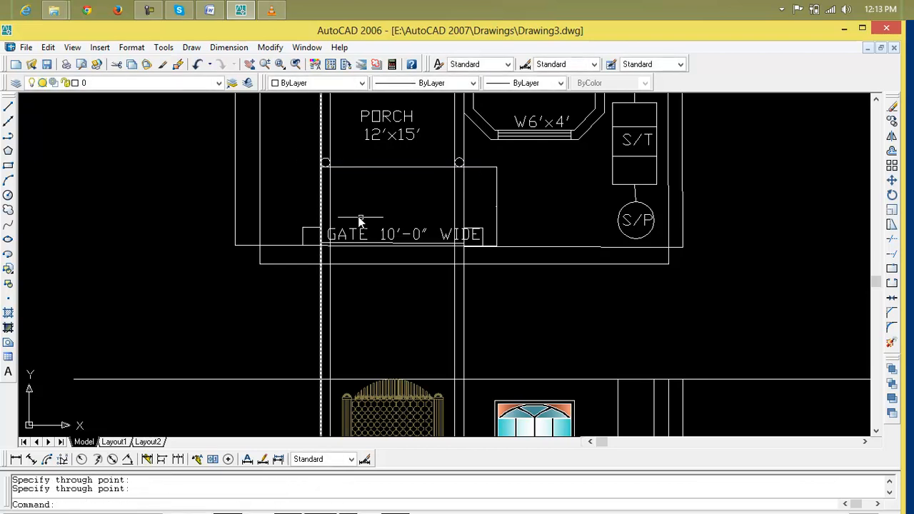
Step: Change the colour of the four porch column construction lines to green
{"action": "scroll", "coordinate": [382, 253], "scroll_direction": "down", "scroll_amount": 5}
{"action": "left_click", "coordinate": [332, 386]}
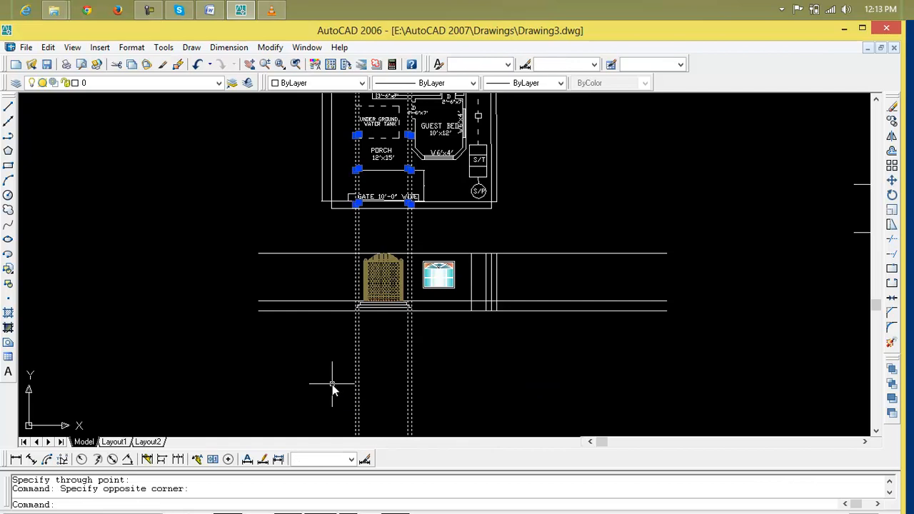
{"action": "left_click", "coordinate": [362, 82]}
{"action": "left_click", "coordinate": [316, 139]}
{"action": "key", "text": "Escape"}
{"action": "key", "text": "Escape"}
{"action": "scroll", "coordinate": [448, 333], "scroll_direction": "down", "scroll_amount": 2}
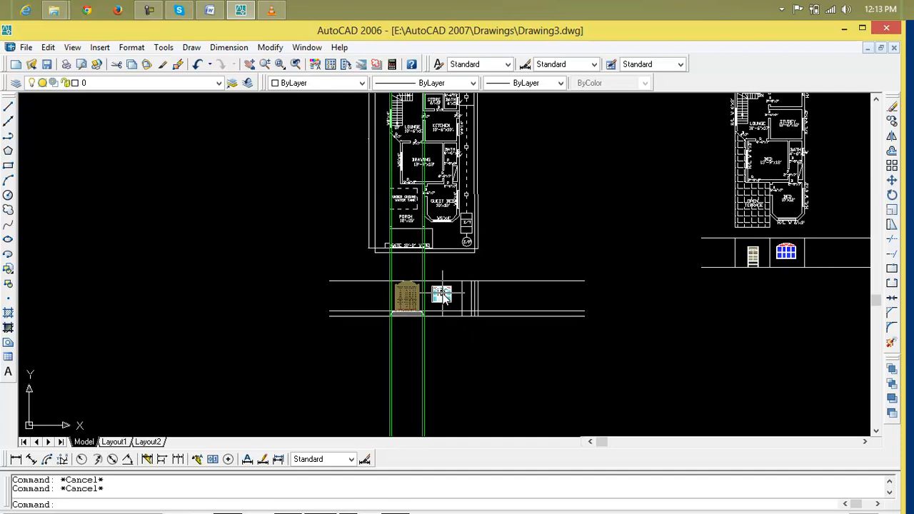
Step: Trim the green construction lines between the plan and the elevation and below the elevation's ground line
{"action": "type", "text": "tr"}
{"action": "key", "text": "Return"}
{"action": "key", "text": "Return"}
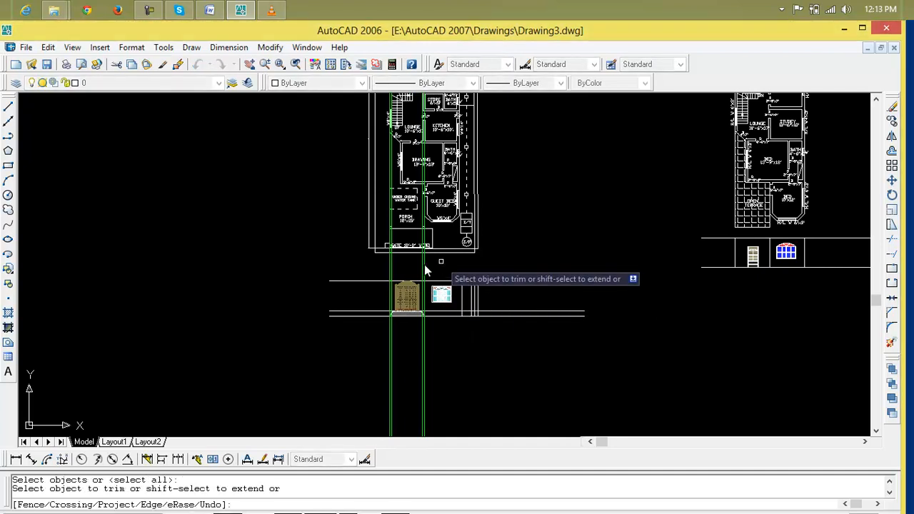
{"action": "left_click", "coordinate": [427, 268]}
{"action": "left_click", "coordinate": [363, 270]}
{"action": "left_click", "coordinate": [444, 342]}
{"action": "left_click", "coordinate": [325, 360]}
{"action": "key", "text": "Escape"}
{"action": "key", "text": "Escape"}
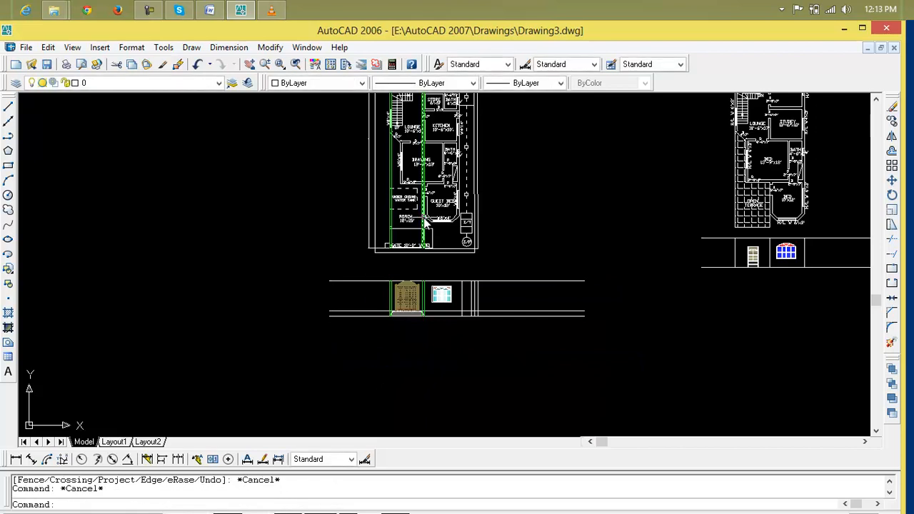
Step: Erase the leftover green construction line pieces running over the ground floor plan
{"action": "left_click", "coordinate": [424, 224]}
{"action": "key", "text": "Delete"}
{"action": "scroll", "coordinate": [402, 428], "scroll_direction": "down", "scroll_amount": 3}
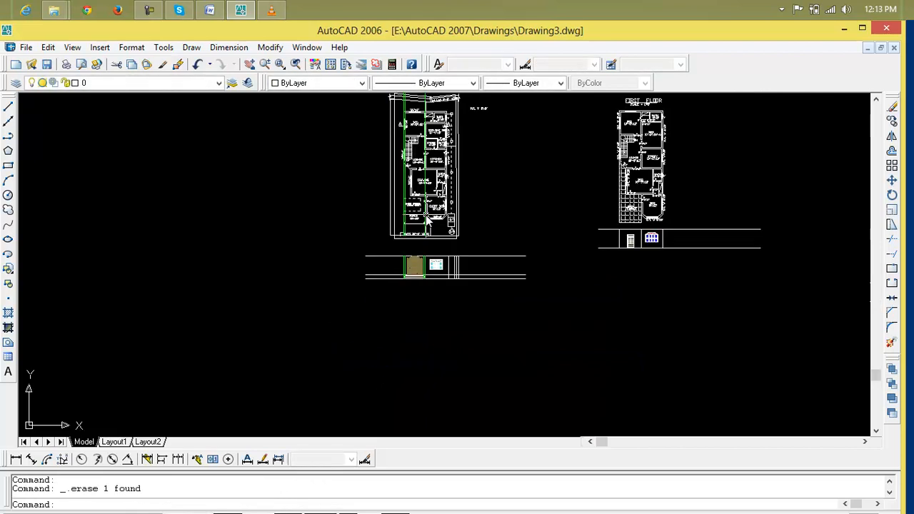
{"action": "left_click", "coordinate": [459, 276]}
{"action": "left_click", "coordinate": [242, 272]}
{"action": "key", "text": "Delete"}
Step: Examine the green column lines beside the gate and steps in the elevation, and regenerate the drawing
{"action": "scroll", "coordinate": [298, 320], "scroll_direction": "down", "scroll_amount": 4}
{"action": "middle_click_drag", "start_coordinate": [376, 394], "coordinate": [369, 280]}
{"action": "scroll", "coordinate": [369, 279], "scroll_direction": "up", "scroll_amount": 8}
{"action": "middle_click_drag", "start_coordinate": [392, 314], "coordinate": [395, 201]}
{"action": "scroll", "coordinate": [398, 293], "scroll_direction": "up", "scroll_amount": 3}
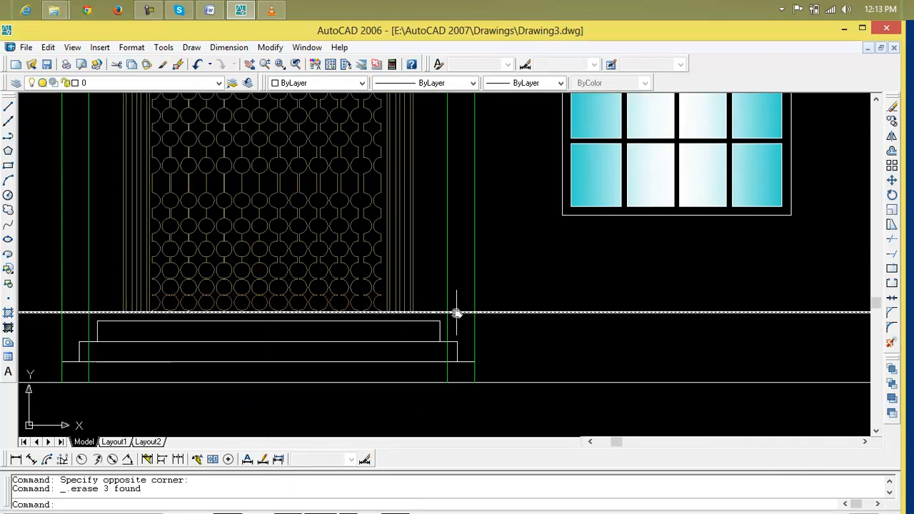
{"action": "scroll", "coordinate": [510, 300], "scroll_direction": "down", "scroll_amount": 5}
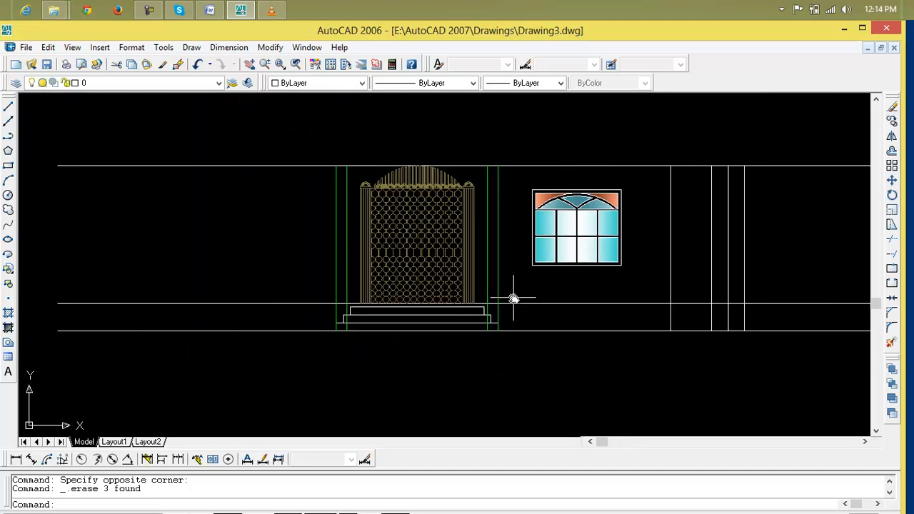
{"action": "middle_click_drag", "start_coordinate": [512, 300], "coordinate": [480, 345]}
{"action": "scroll", "coordinate": [465, 239], "scroll_direction": "up", "scroll_amount": 2}
{"action": "middle_click_drag", "start_coordinate": [462, 249], "coordinate": [448, 358]}
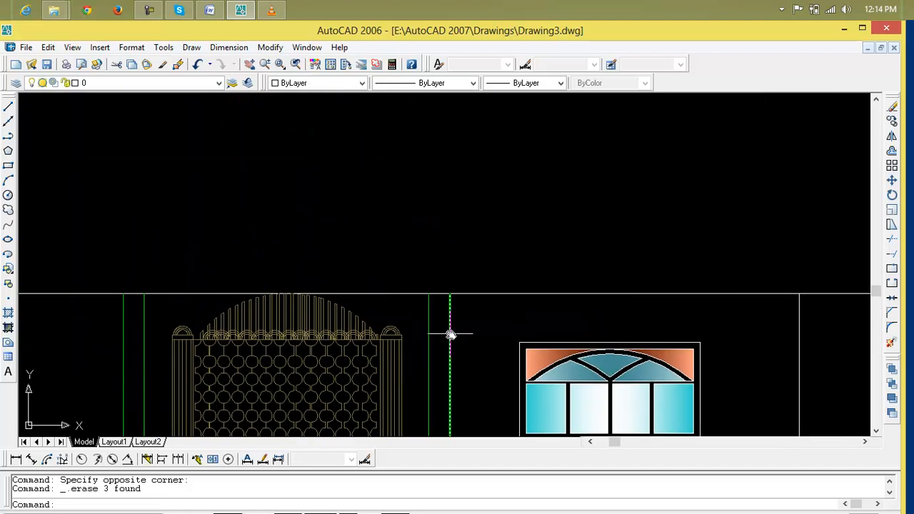
{"action": "scroll", "coordinate": [450, 332], "scroll_direction": "up", "scroll_amount": 1}
{"action": "key", "text": "Escape"}
{"action": "key", "text": "Escape"}
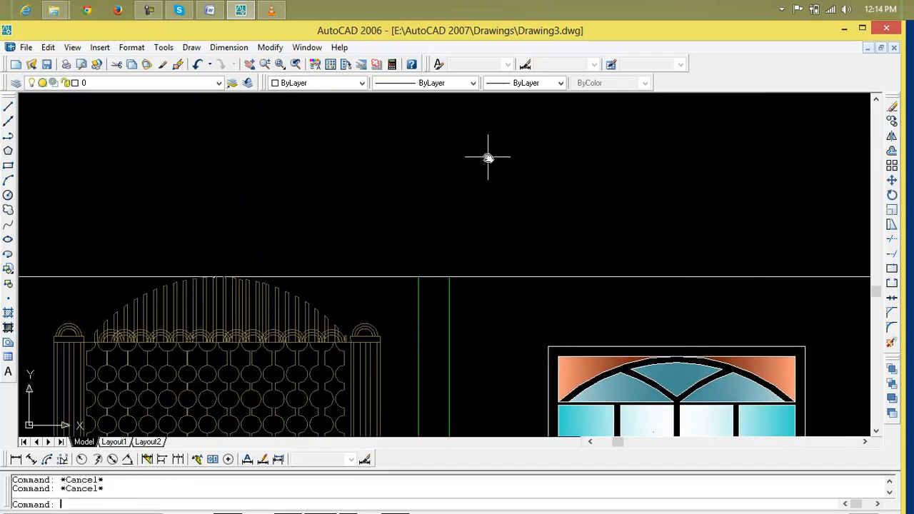
{"action": "type", "text": "re"}
{"action": "key", "text": "Return"}
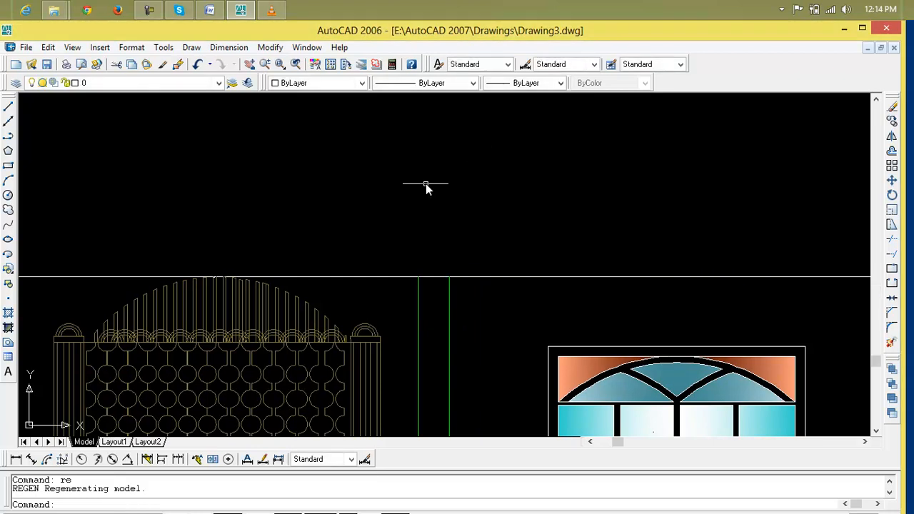
{"action": "key", "text": "Escape"}
{"action": "key", "text": "Escape"}
{"action": "type", "text": "rec"}
{"action": "key", "text": "Return"}
{"action": "left_click", "coordinate": [426, 142]}
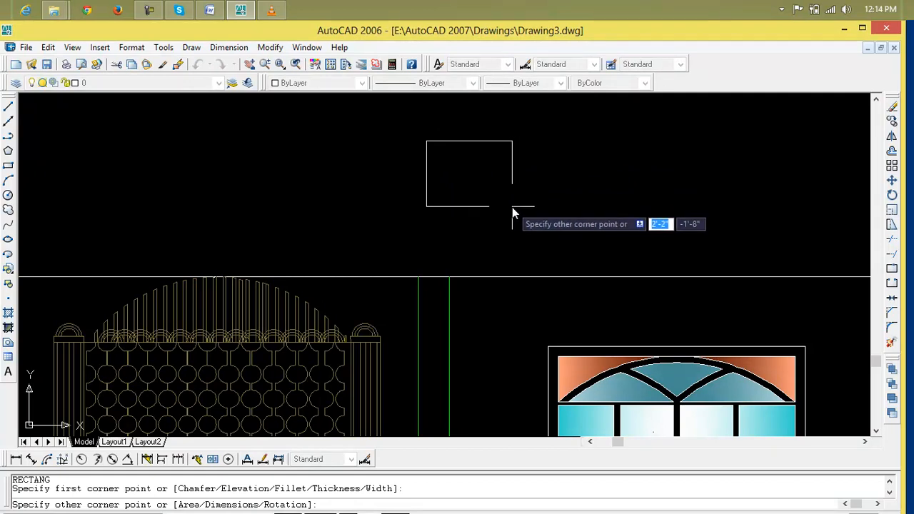
{"action": "type", "text": "1"}
{"action": "key", "text": "BackSpace"}
{"action": "type", "text": "@1"}
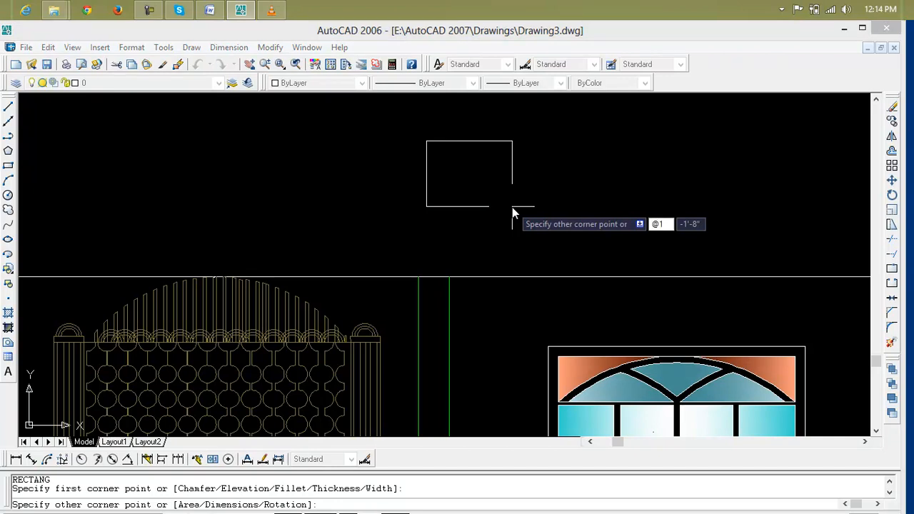
{"action": "key", "text": "BackSpace"}
{"action": "key", "text": "BackSpace"}
{"action": "key", "text": "BackSpace"}
{"action": "key", "text": "Escape"}
{"action": "key", "text": "Escape"}
Step: Check the drawing units settings for length type, precision and insertion scale
{"action": "type", "text": "un"}
{"action": "key", "text": "Return"}
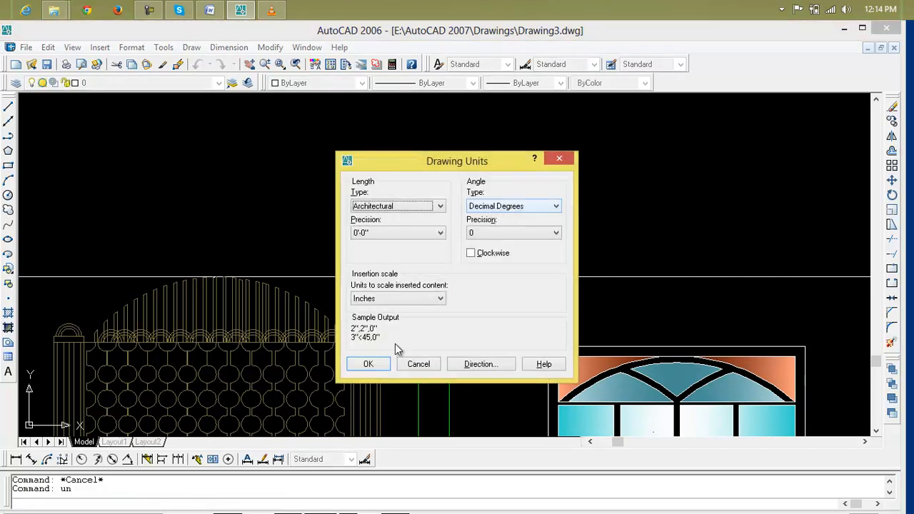
{"action": "left_click", "coordinate": [368, 363]}
{"action": "key", "text": "Escape"}
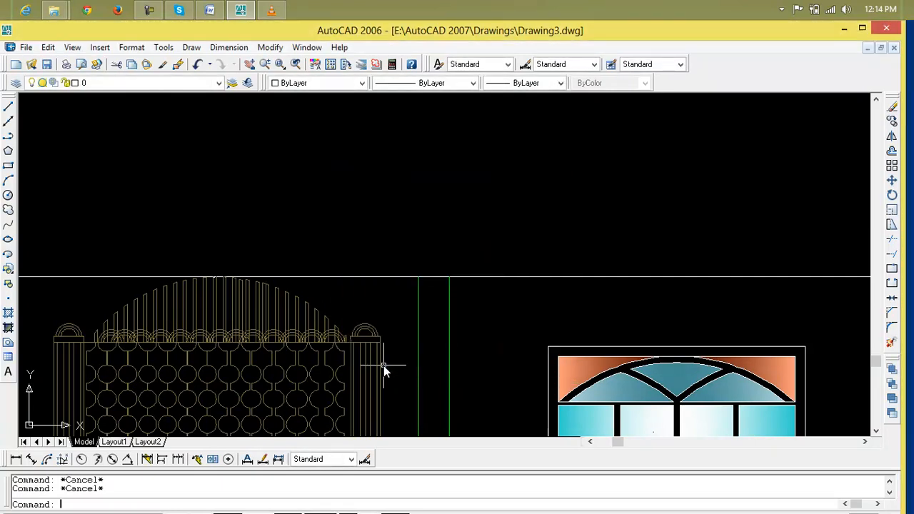
Step: Draw a 1' by 1' square in the empty space above the elevation's upper line, near the gate
{"action": "type", "text": "rec"}
{"action": "key", "text": "Return"}
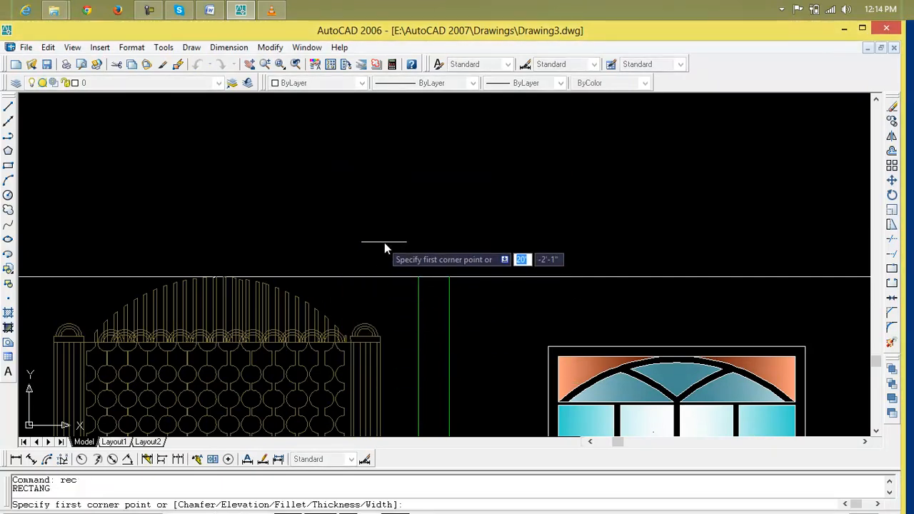
{"action": "left_click", "coordinate": [367, 166]}
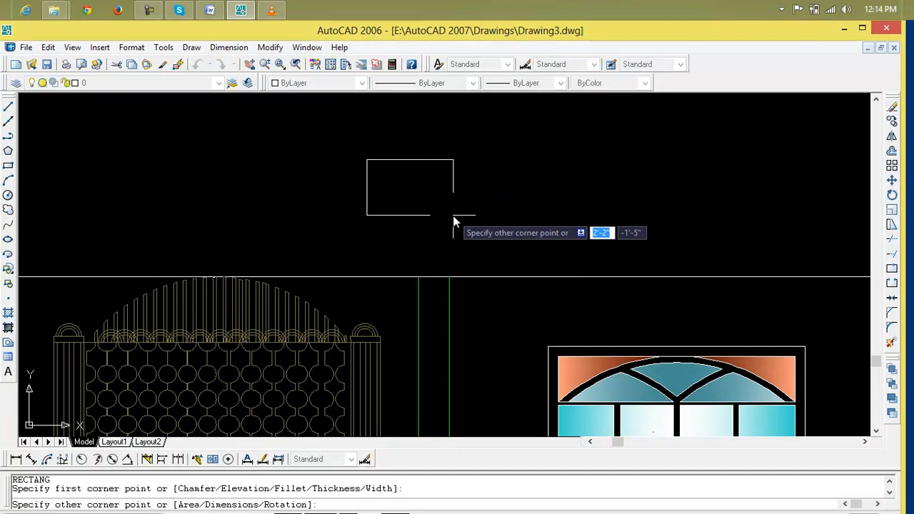
{"action": "type", "text": "@"}
{"action": "type", "text": "1"}
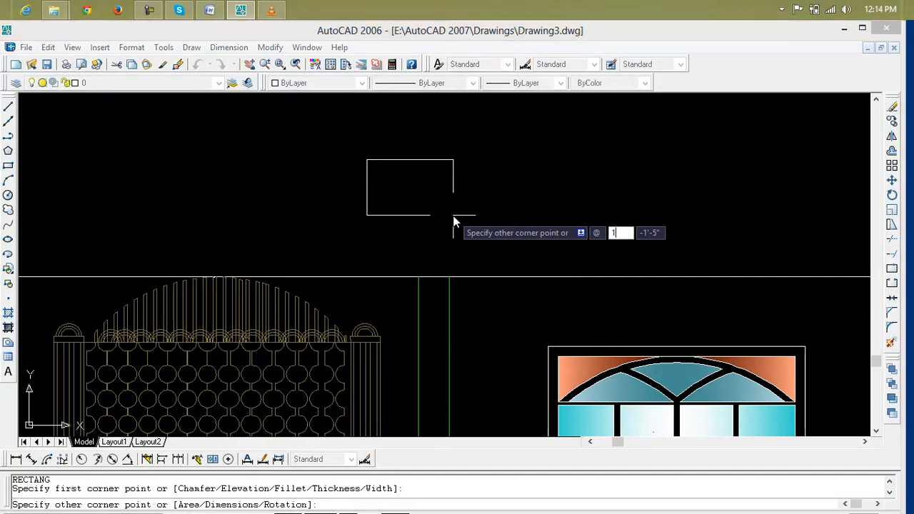
{"action": "type", "text": "'"}
{"action": "key", "text": "Tab"}
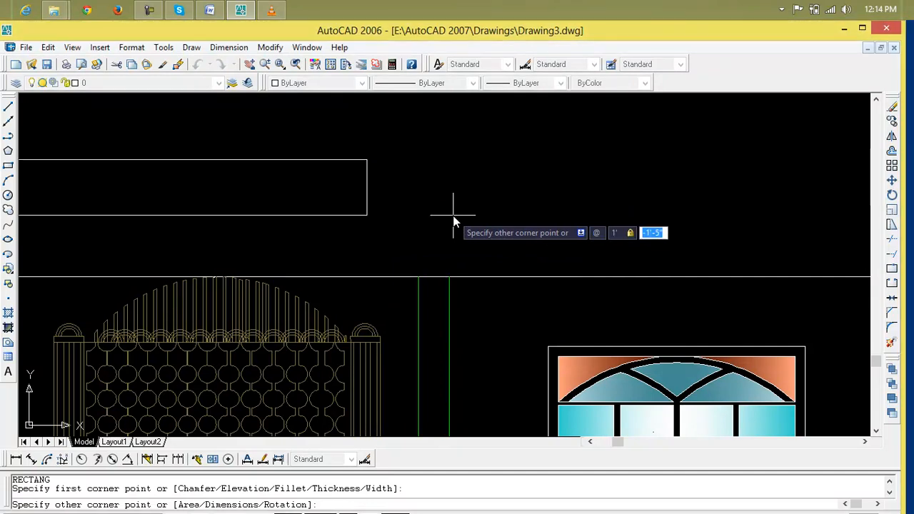
{"action": "type", "text": "1'"}
{"action": "key", "text": "Return"}
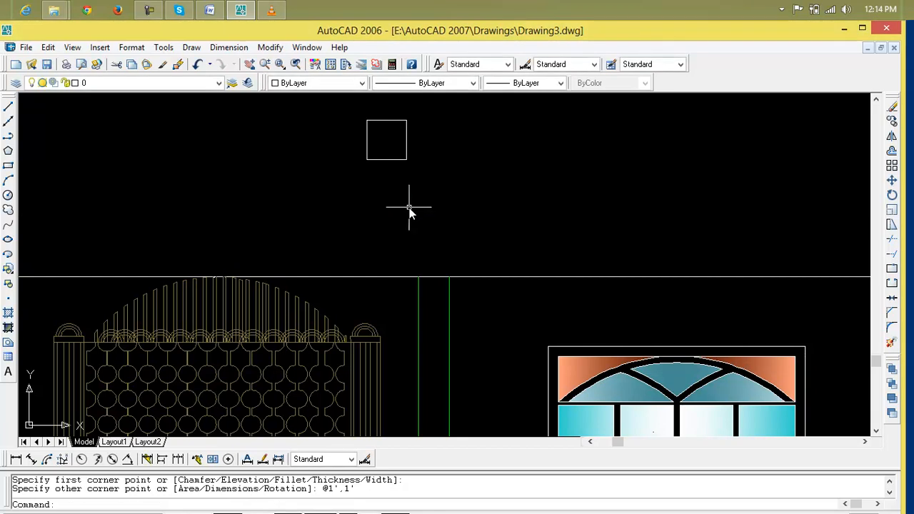
Step: Explode the 1' square into separate lines
{"action": "scroll", "coordinate": [398, 153], "scroll_direction": "up", "scroll_amount": 8}
{"action": "scroll", "coordinate": [391, 212], "scroll_direction": "down", "scroll_amount": 2}
{"action": "middle_click_drag", "start_coordinate": [391, 212], "coordinate": [391, 228]}
{"action": "key", "text": "Escape"}
{"action": "key", "text": "Escape"}
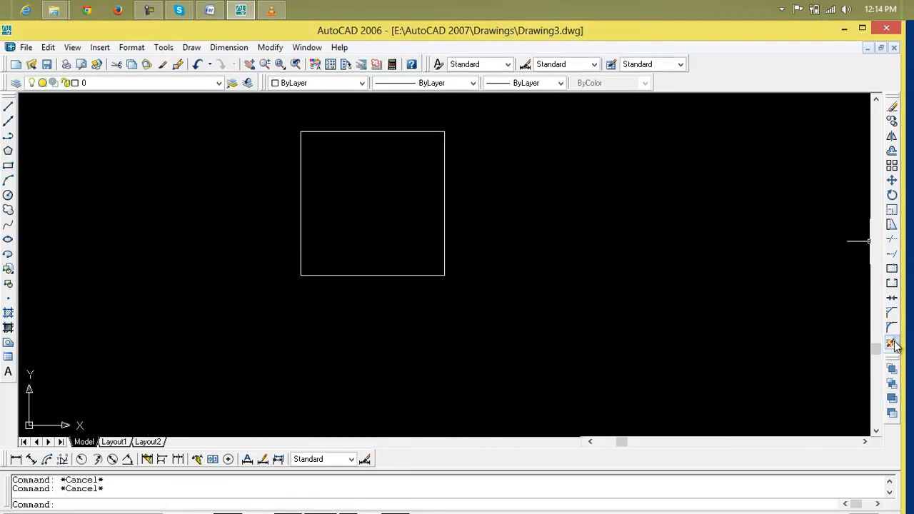
{"action": "left_click", "coordinate": [892, 344]}
{"action": "left_click", "coordinate": [400, 275]}
{"action": "key", "text": "Return"}
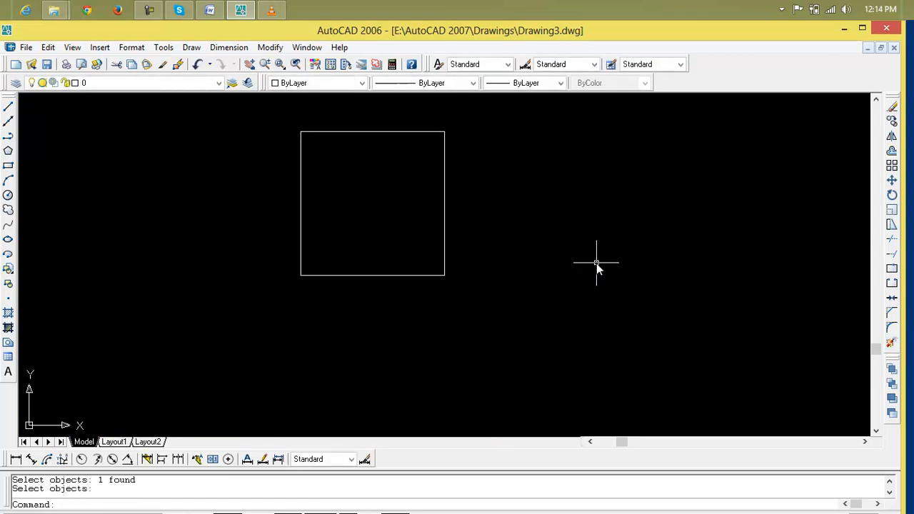
Step: Offset the square's bottom edge and right edge inward twice each at a distance of 2"
{"action": "type", "text": "o"}
{"action": "key", "text": "Return"}
{"action": "type", "text": "2"}
{"action": "key", "text": "Return"}
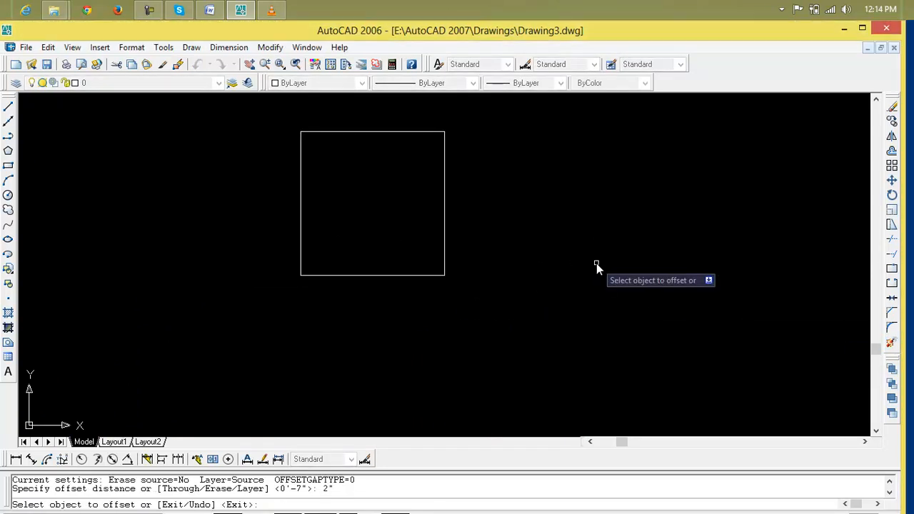
{"action": "left_click", "coordinate": [416, 275]}
{"action": "left_click", "coordinate": [416, 263]}
{"action": "left_click", "coordinate": [416, 251]}
{"action": "left_click", "coordinate": [438, 227]}
{"action": "left_click", "coordinate": [445, 217]}
{"action": "left_click", "coordinate": [433, 221]}
{"action": "left_click", "coordinate": [422, 214]}
{"action": "left_click", "coordinate": [404, 218]}
Step: Offset the square's left edge and top edge inward twice each at the same 2" distance
{"action": "left_click", "coordinate": [301, 210]}
{"action": "left_click", "coordinate": [320, 208]}
{"action": "left_click", "coordinate": [328, 211]}
{"action": "left_click", "coordinate": [347, 197]}
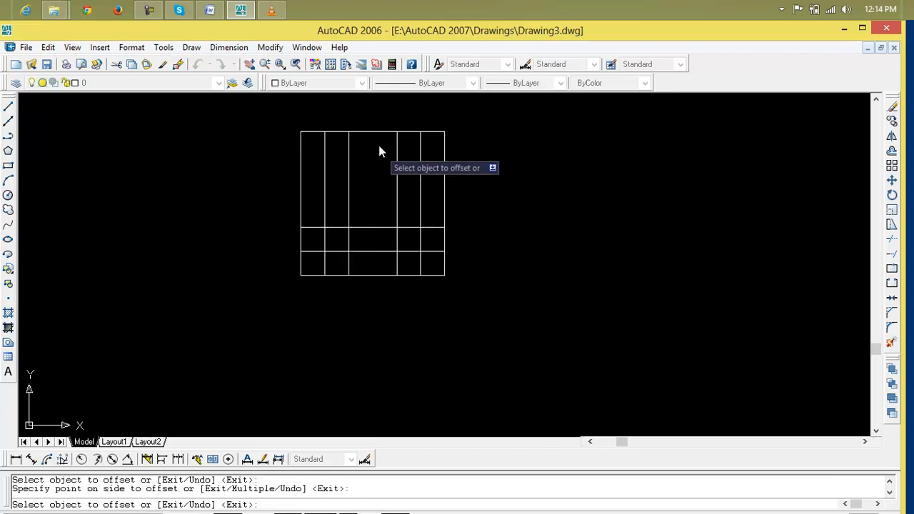
{"action": "left_click", "coordinate": [376, 132]}
{"action": "left_click", "coordinate": [376, 150]}
{"action": "left_click", "coordinate": [377, 156]}
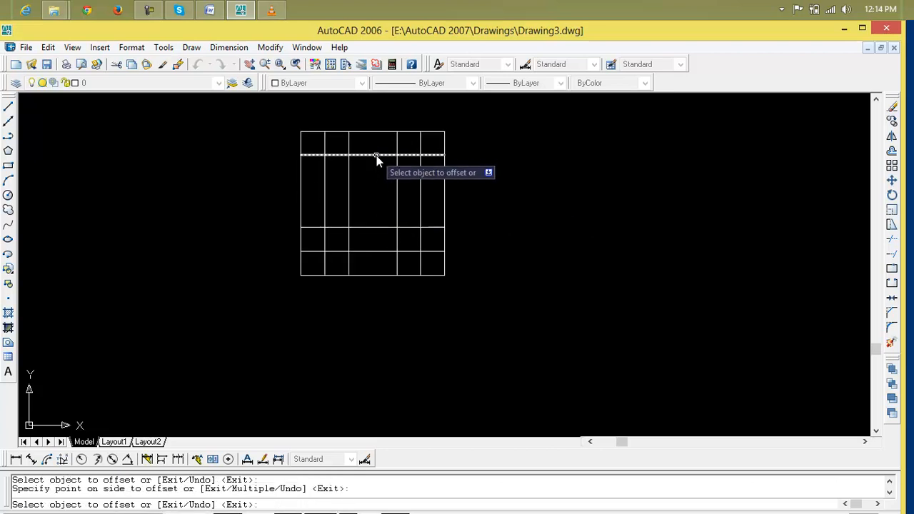
{"action": "left_click", "coordinate": [376, 184]}
{"action": "key", "text": "Escape"}
{"action": "key", "text": "Escape"}
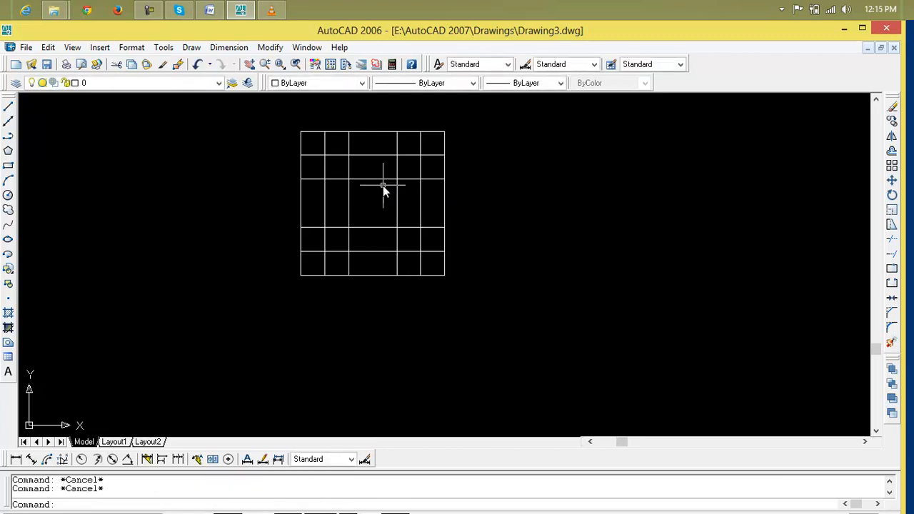
Step: Start a polyline at the square's lower-left corner and step it along the 2" grid up to the central cell's lower-left corner
{"action": "left_click", "coordinate": [8, 137]}
{"action": "left_click", "coordinate": [301, 276]}
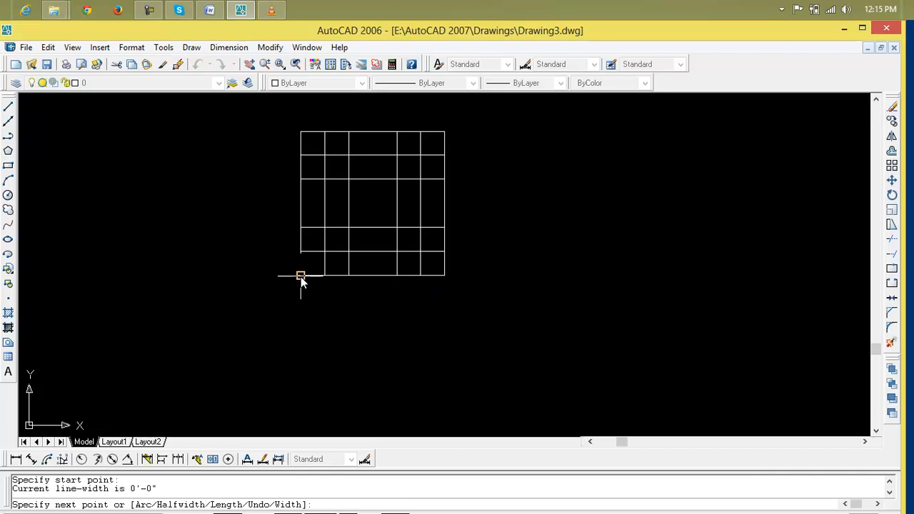
{"action": "left_click", "coordinate": [325, 275]}
{"action": "left_click", "coordinate": [325, 251]}
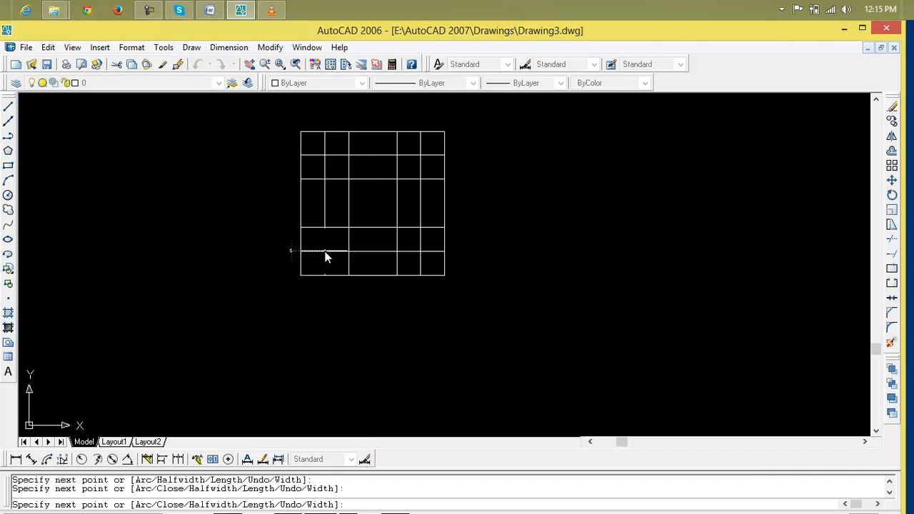
{"action": "left_click", "coordinate": [349, 251]}
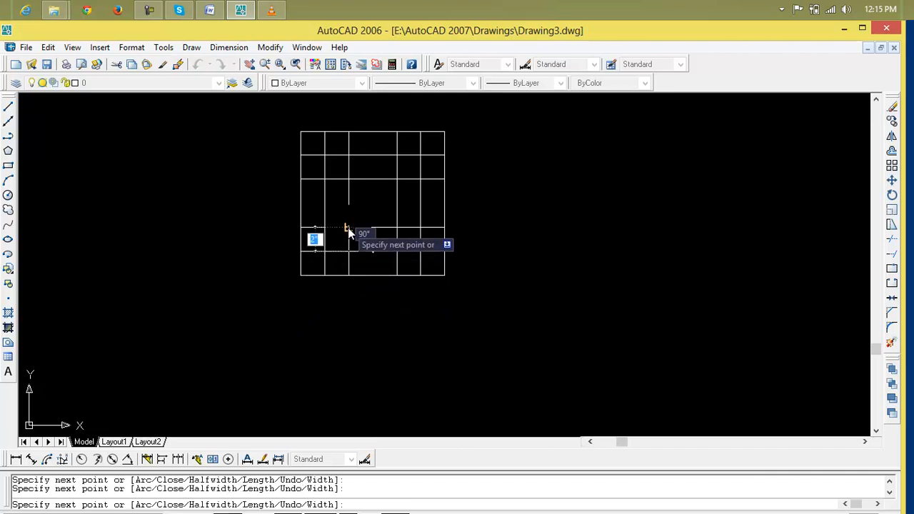
{"action": "left_click", "coordinate": [349, 227]}
Step: Continue the polyline with an arc across the central cell, step it to the square's upper-right corner in straight segments, and close it
{"action": "type", "text": "a"}
{"action": "key", "text": "Return"}
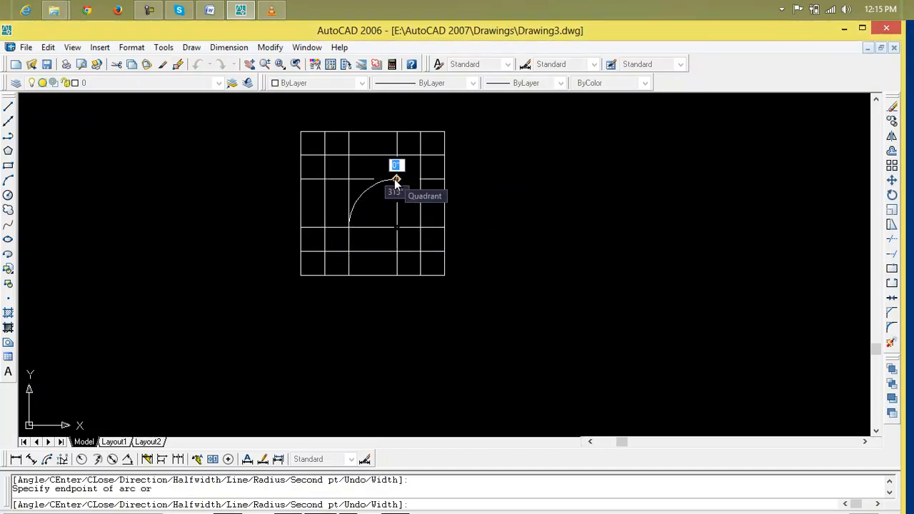
{"action": "type", "text": "l"}
{"action": "key", "text": "Return"}
{"action": "left_click", "coordinate": [421, 179]}
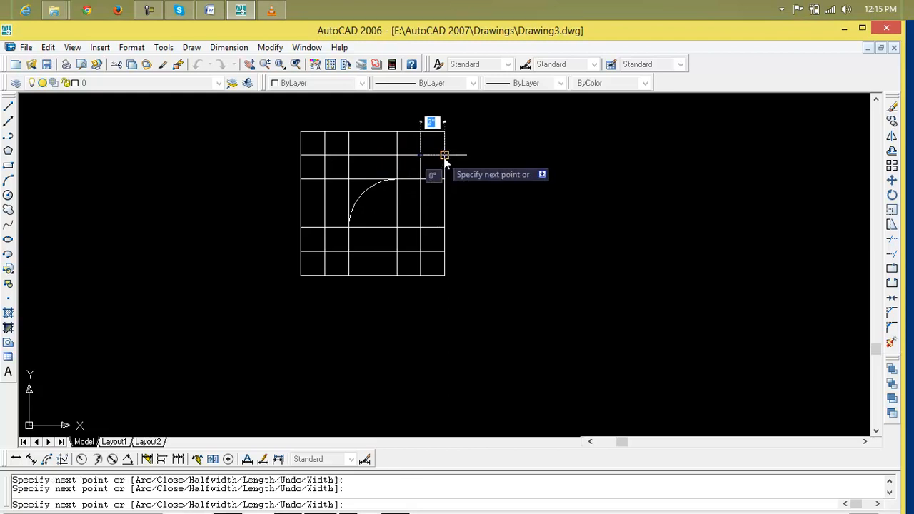
{"action": "left_click", "coordinate": [444, 140]}
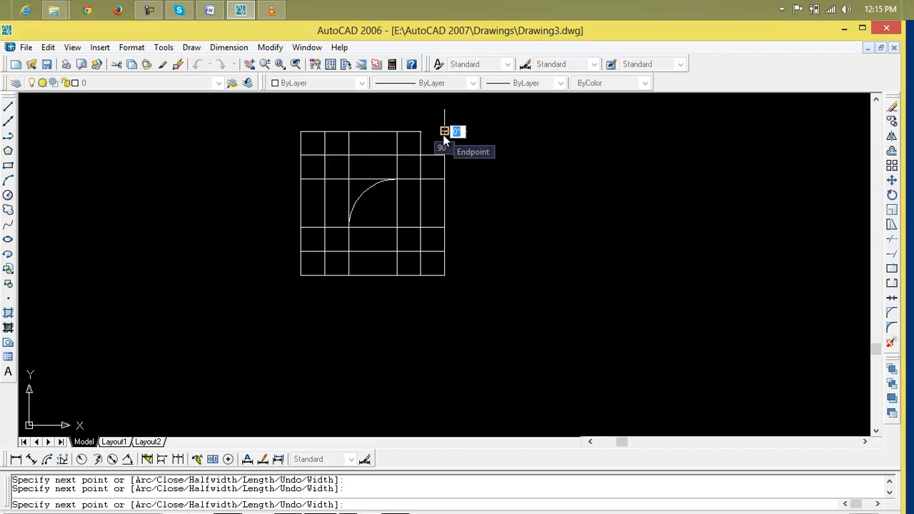
{"action": "type", "text": "c"}
{"action": "key", "text": "Return"}
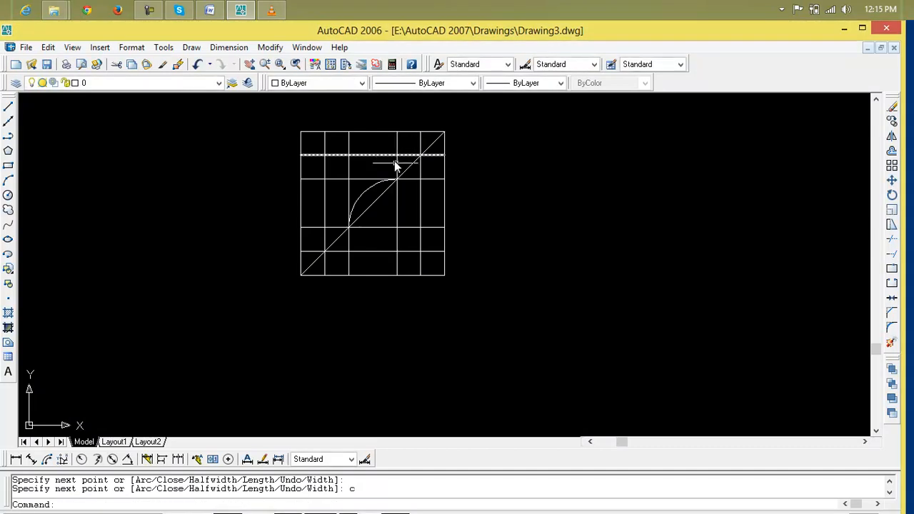
Step: Erase the diagonally closed polyline and restart it in 2" steps from the square's lower-left corner to the central cell's lower-left corner
{"action": "left_click", "coordinate": [403, 179]}
{"action": "key", "text": "Delete"}
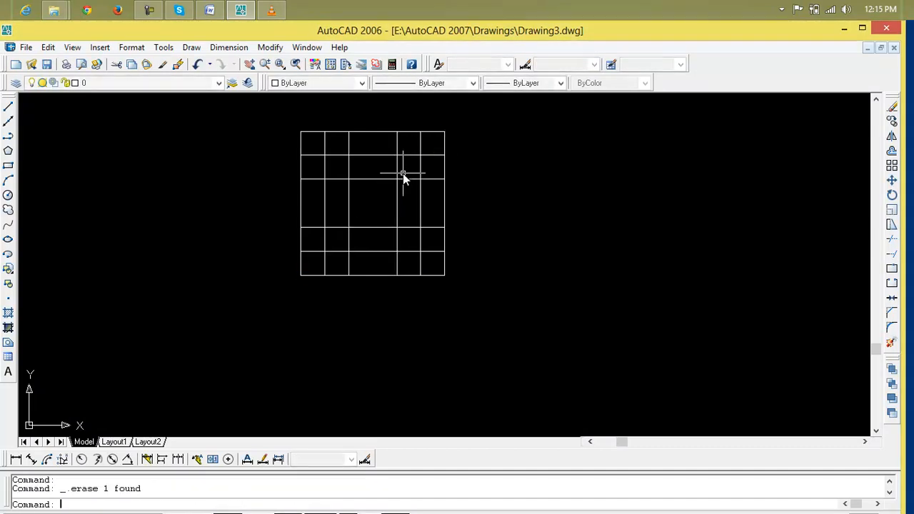
{"action": "left_click", "coordinate": [8, 121]}
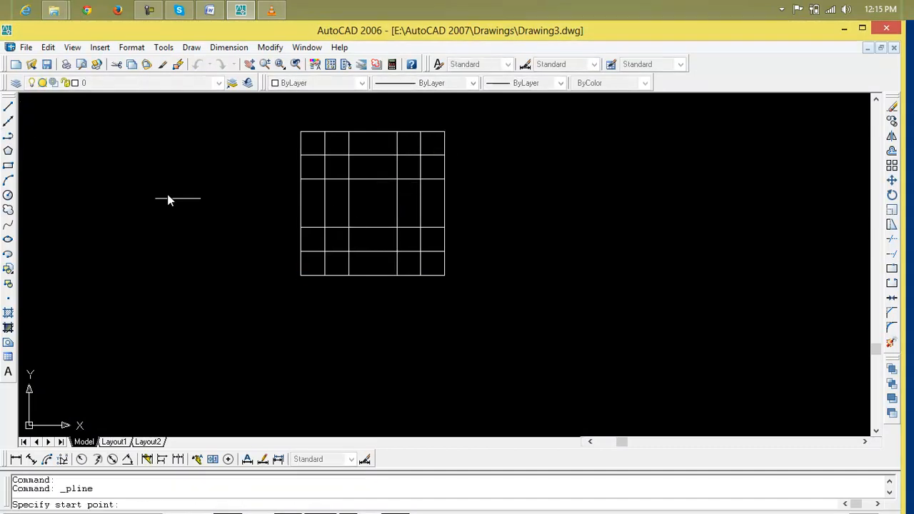
{"action": "left_click", "coordinate": [300, 276]}
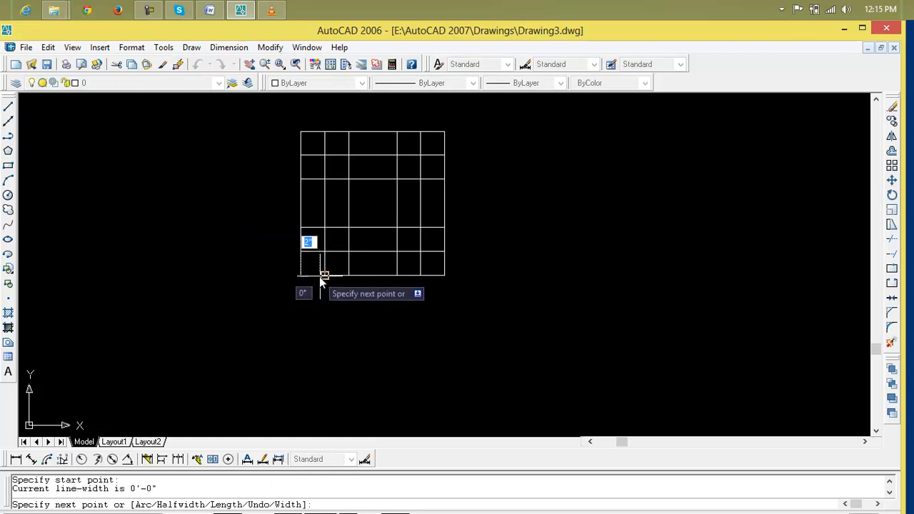
{"action": "left_click", "coordinate": [325, 276]}
{"action": "left_click", "coordinate": [325, 252]}
{"action": "left_click", "coordinate": [349, 251]}
{"action": "left_click", "coordinate": [349, 227]}
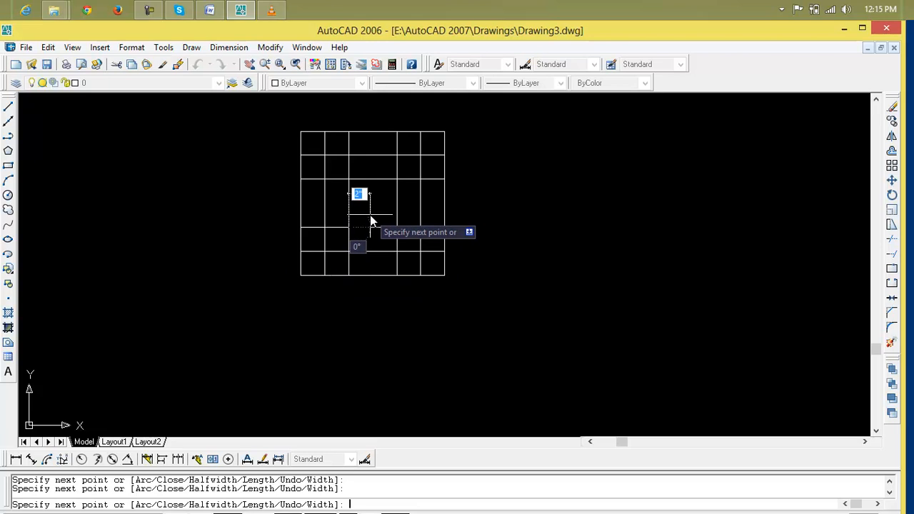
Step: Arc the polyline across the central cell, step it to the square's upper-right corner, and close it around the top and left edges
{"action": "type", "text": "a"}
{"action": "key", "text": "Return"}
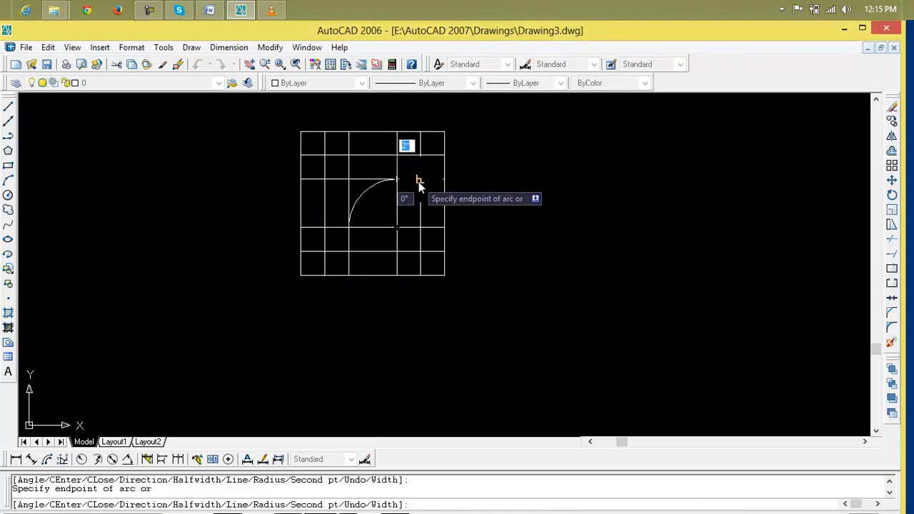
{"action": "type", "text": "l"}
{"action": "key", "text": "Return"}
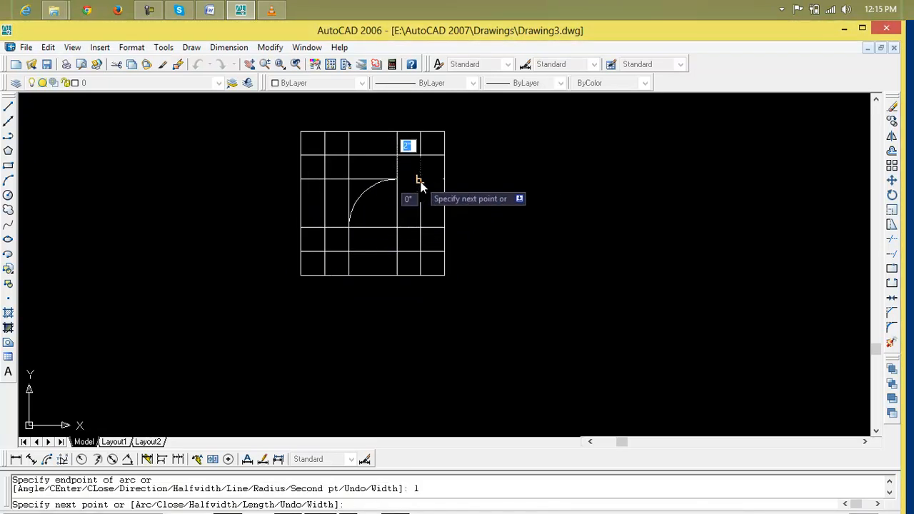
{"action": "left_click", "coordinate": [421, 179]}
{"action": "left_click", "coordinate": [421, 156]}
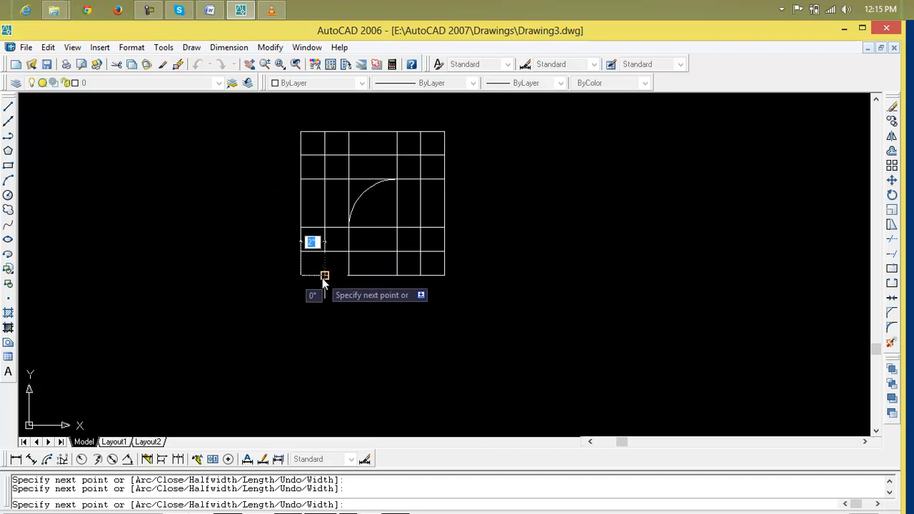
{"action": "type", "text": "c"}
{"action": "key", "text": "Return"}
{"action": "scroll", "coordinate": [311, 280], "scroll_direction": "down", "scroll_amount": 3}
{"action": "middle_click_drag", "start_coordinate": [311, 275], "coordinate": [326, 275]}
{"action": "scroll", "coordinate": [327, 275], "scroll_direction": "down", "scroll_amount": 2}
{"action": "key", "text": "Escape"}
{"action": "key", "text": "Escape"}
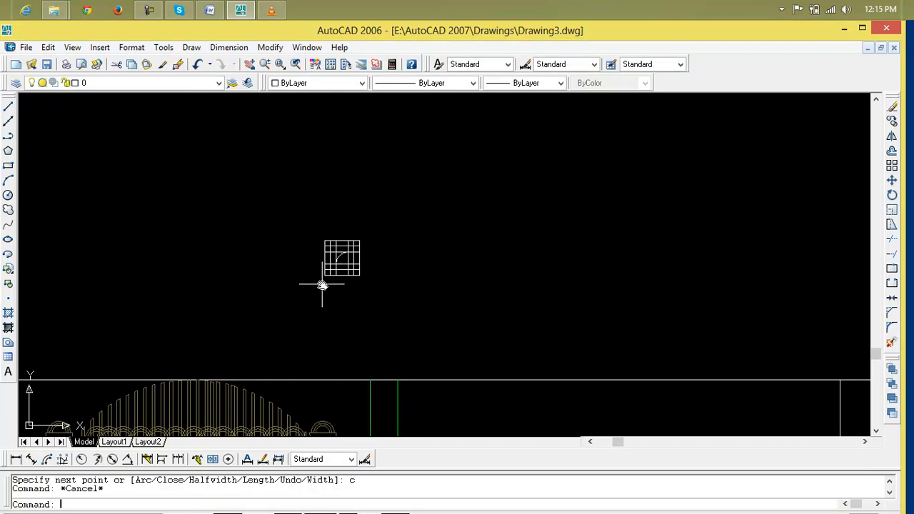
{"action": "type", "text": "l"}
{"action": "key", "text": "Return"}
{"action": "left_click", "coordinate": [324, 276]}
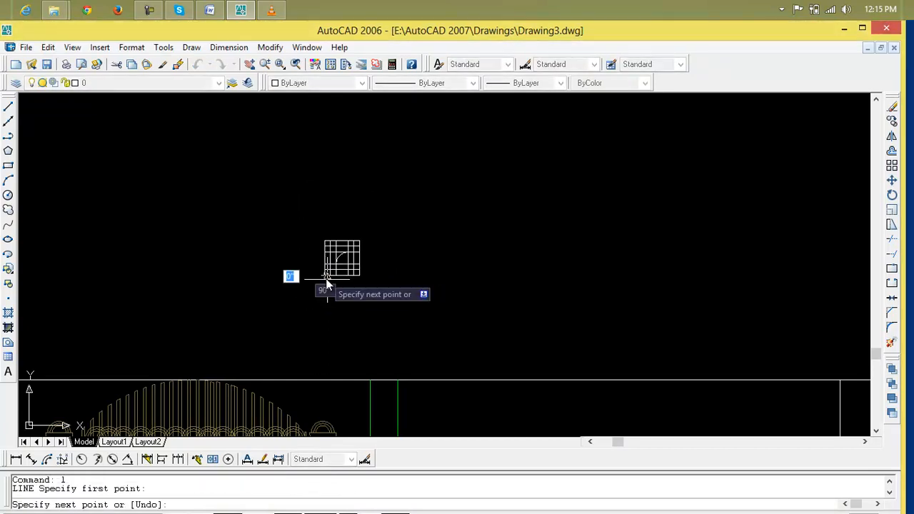
{"action": "key", "text": "Escape"}
{"action": "key", "text": "Escape"}
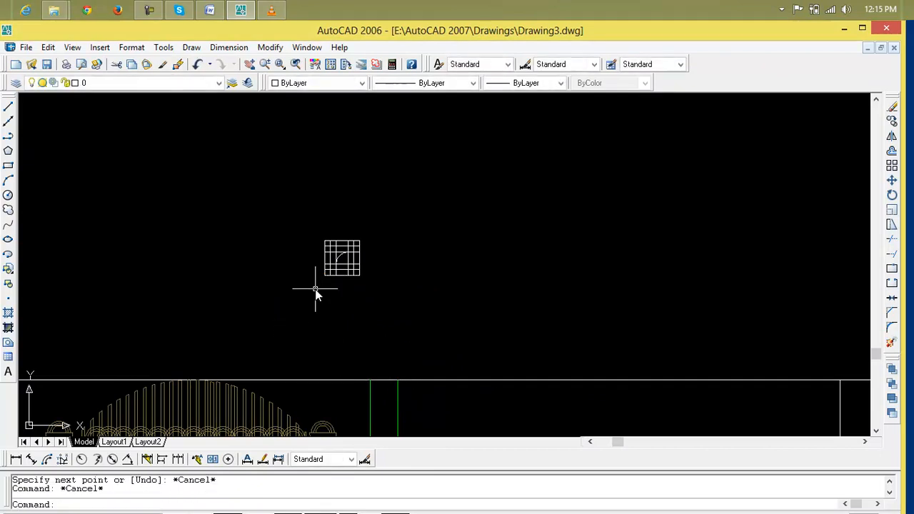
Step: Move the closed profile by its lower-left corner onto the column's right green edge, near the elevation's top horizontal line
{"action": "scroll", "coordinate": [319, 286], "scroll_direction": "up", "scroll_amount": 4}
{"action": "type", "text": "m"}
{"action": "key", "text": "Return"}
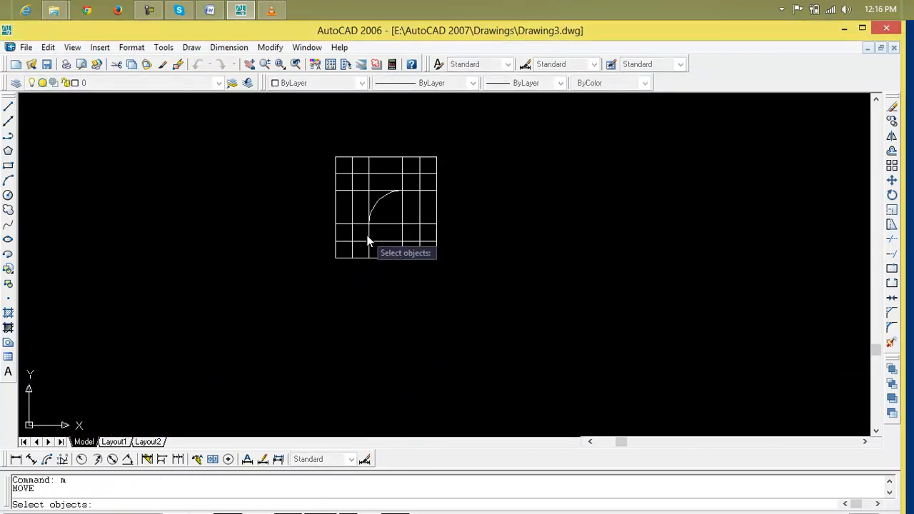
{"action": "left_click", "coordinate": [373, 233]}
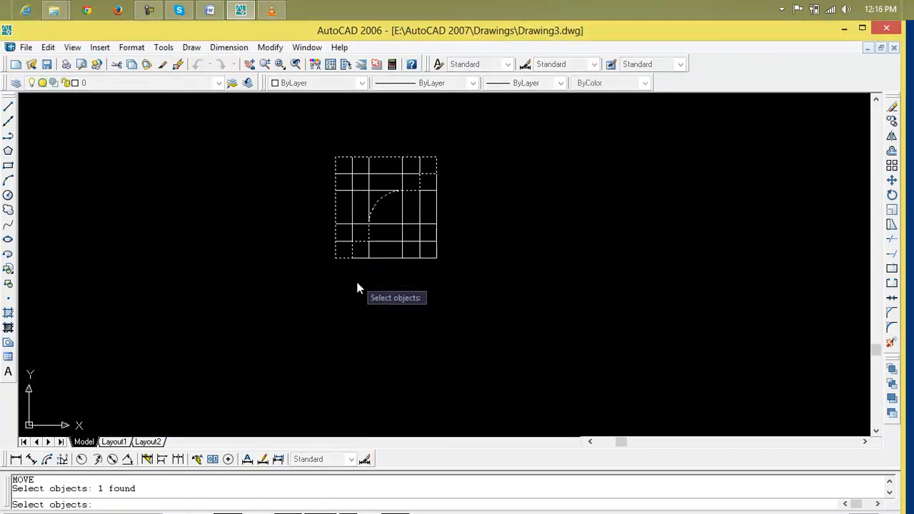
{"action": "key", "text": "Return"}
{"action": "left_click", "coordinate": [335, 259]}
{"action": "scroll", "coordinate": [415, 351], "scroll_direction": "down", "scroll_amount": 4}
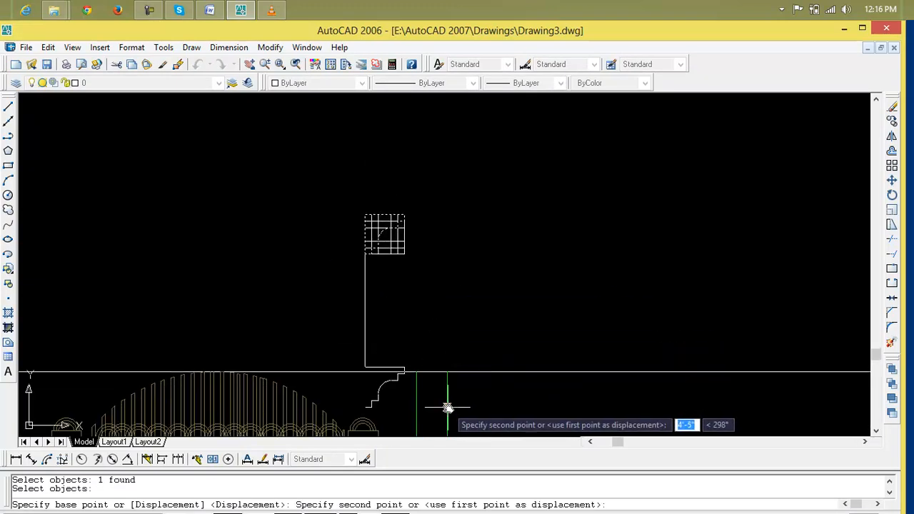
{"action": "left_click", "coordinate": [447, 409]}
{"action": "scroll", "coordinate": [455, 416], "scroll_direction": "down", "scroll_amount": 2}
{"action": "middle_click_drag", "start_coordinate": [453, 380], "coordinate": [448, 328]}
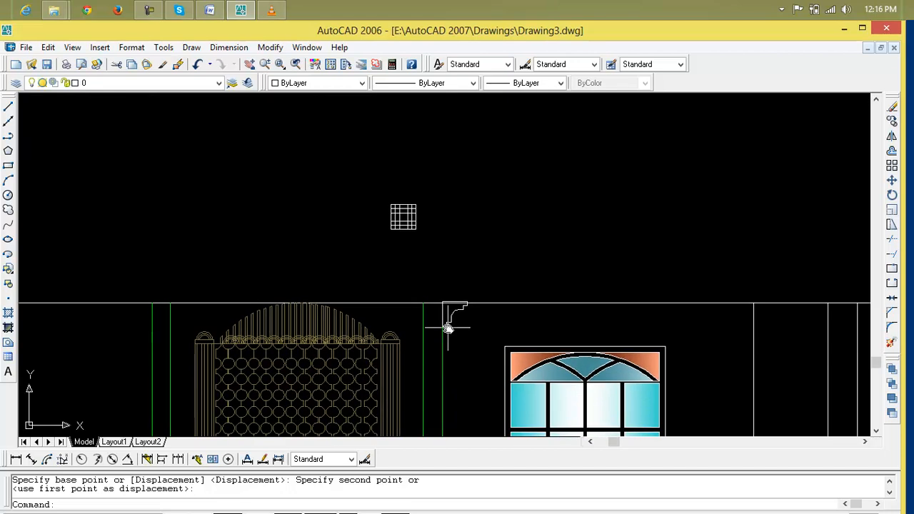
Step: Move the profile down so its upper-left corner meets the intersection of the column's right edge and the horizontal line
{"action": "scroll", "coordinate": [443, 315], "scroll_direction": "up", "scroll_amount": 8}
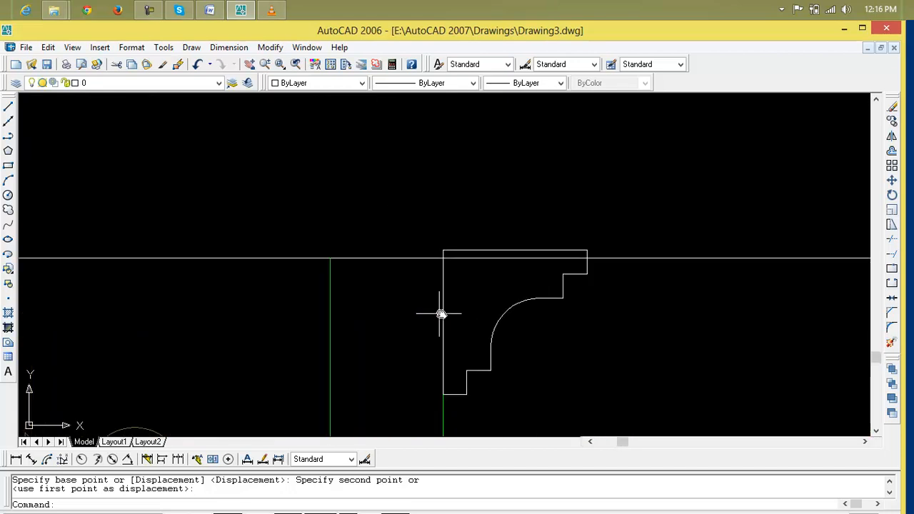
{"action": "type", "text": "m"}
{"action": "key", "text": "Return"}
{"action": "key", "text": "Escape"}
{"action": "key", "text": "Escape"}
{"action": "type", "text": "m"}
{"action": "key", "text": "Return"}
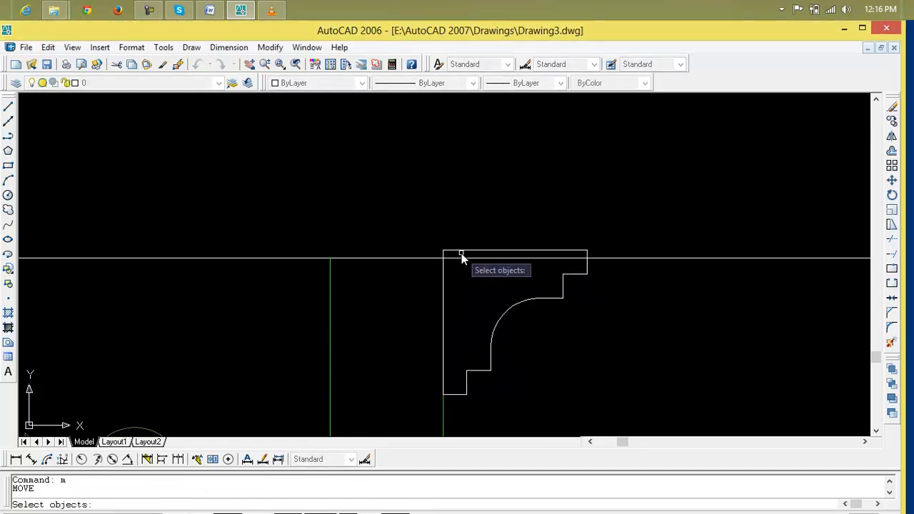
{"action": "left_click", "coordinate": [462, 251]}
{"action": "key", "text": "Return"}
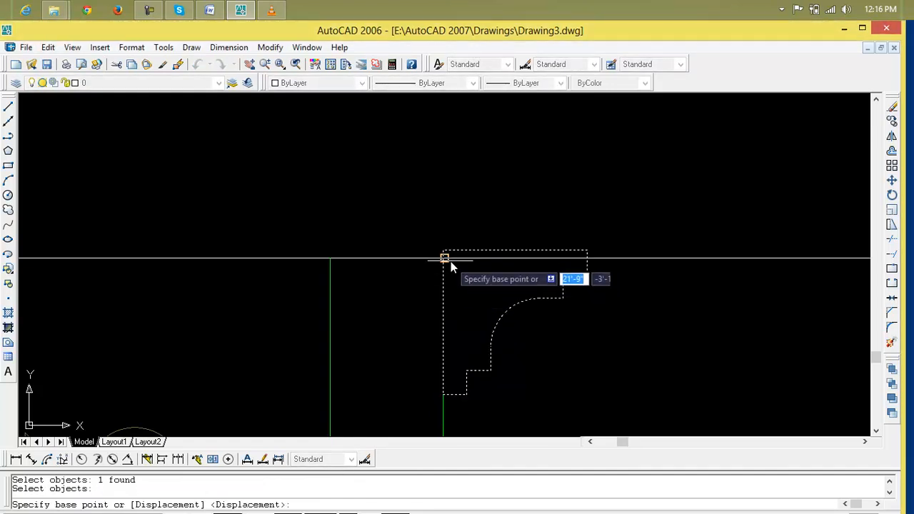
{"action": "left_click", "coordinate": [444, 257]}
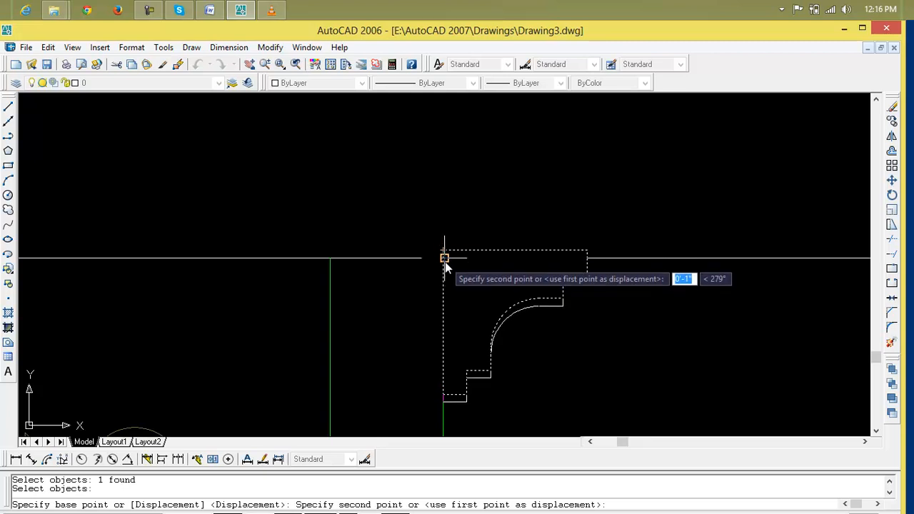
{"action": "left_click", "coordinate": [444, 258]}
{"action": "scroll", "coordinate": [538, 397], "scroll_direction": "down", "scroll_amount": 2}
{"action": "scroll", "coordinate": [537, 397], "scroll_direction": "down", "scroll_amount": 3}
{"action": "scroll", "coordinate": [494, 394], "scroll_direction": "down", "scroll_amount": 2}
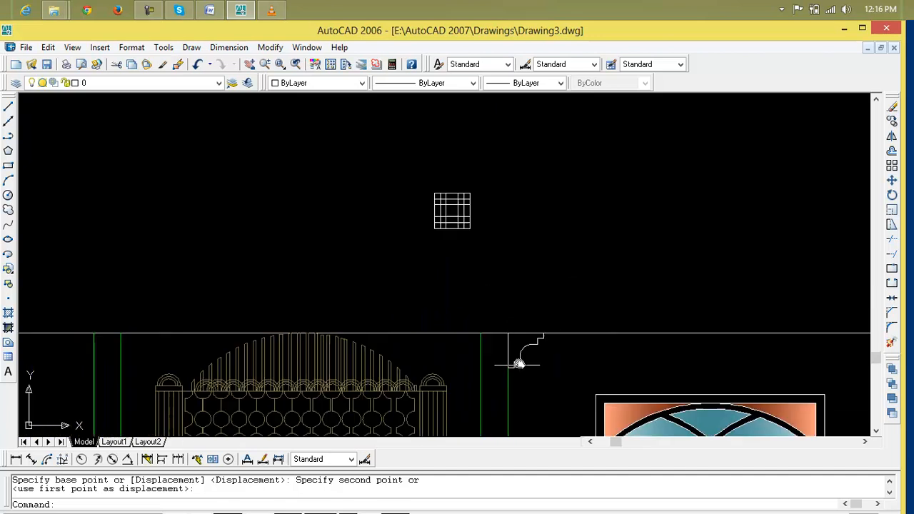
{"action": "middle_click_drag", "start_coordinate": [495, 393], "coordinate": [522, 306]}
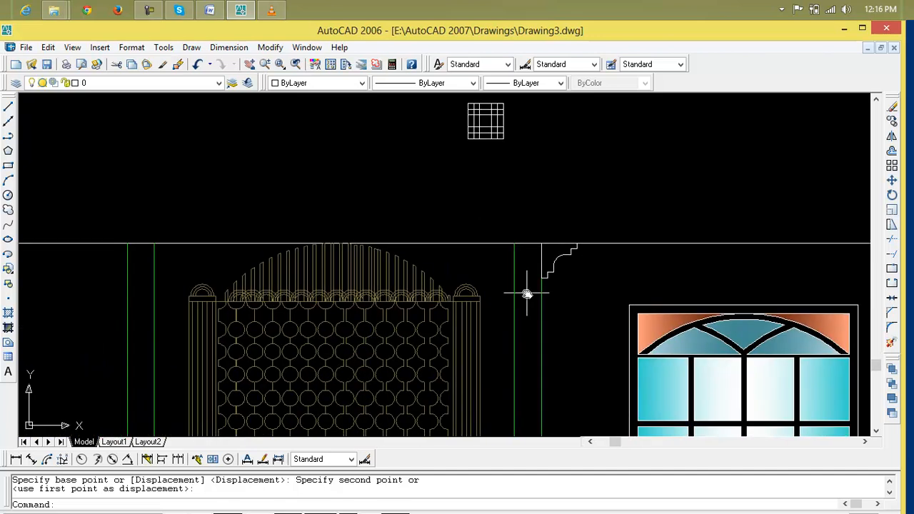
Step: Draw a line across the column's top from its right green edge to its left green edge
{"action": "left_click", "coordinate": [549, 274]}
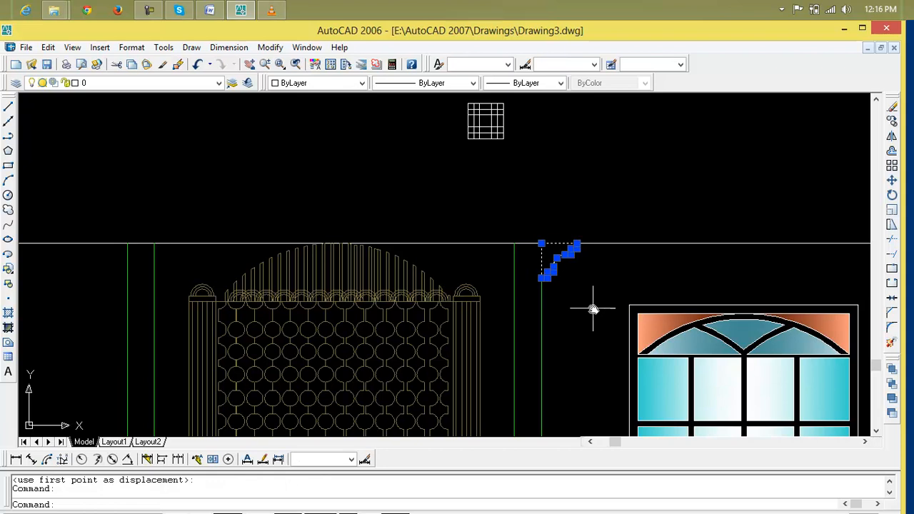
{"action": "key", "text": "Escape"}
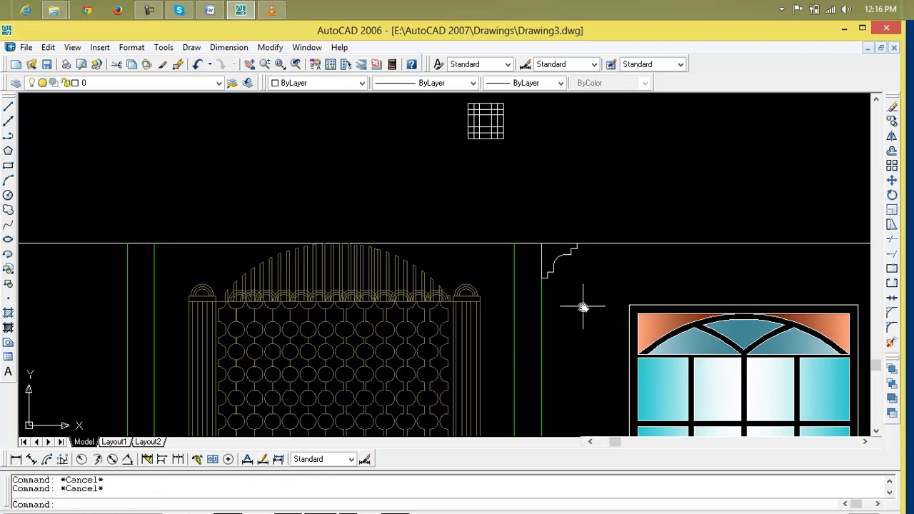
{"action": "scroll", "coordinate": [538, 258], "scroll_direction": "up", "scroll_amount": 3}
{"action": "type", "text": "l"}
{"action": "key", "text": "Return"}
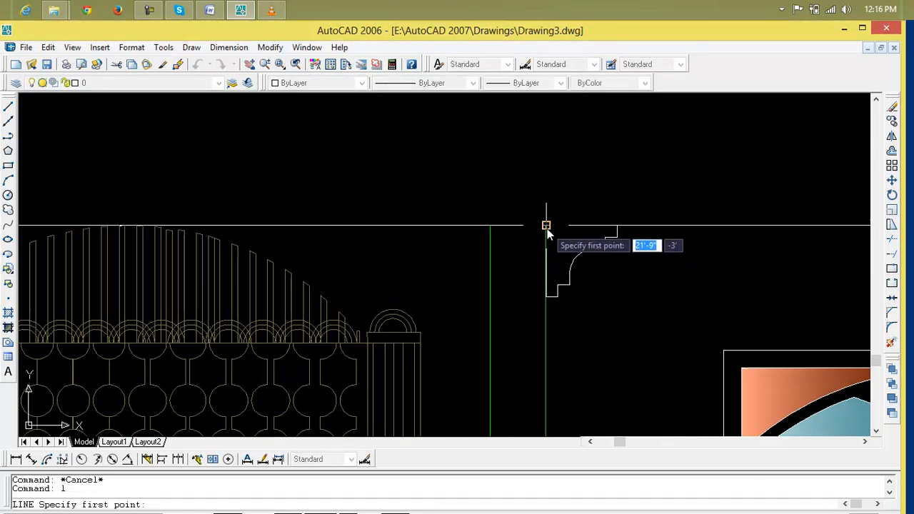
{"action": "left_click", "coordinate": [546, 227]}
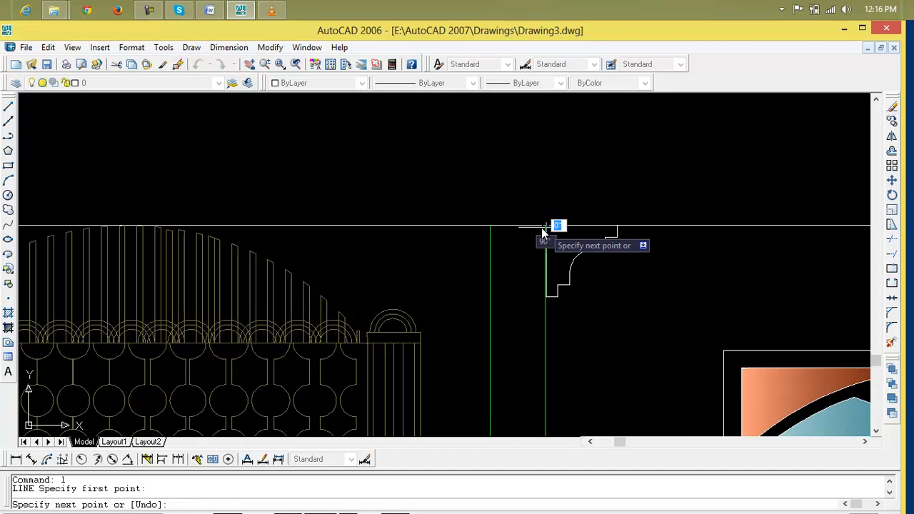
{"action": "left_click", "coordinate": [490, 227]}
{"action": "key", "text": "Escape"}
{"action": "key", "text": "Escape"}
{"action": "type", "text": "m"}
{"action": "key", "text": "Return"}
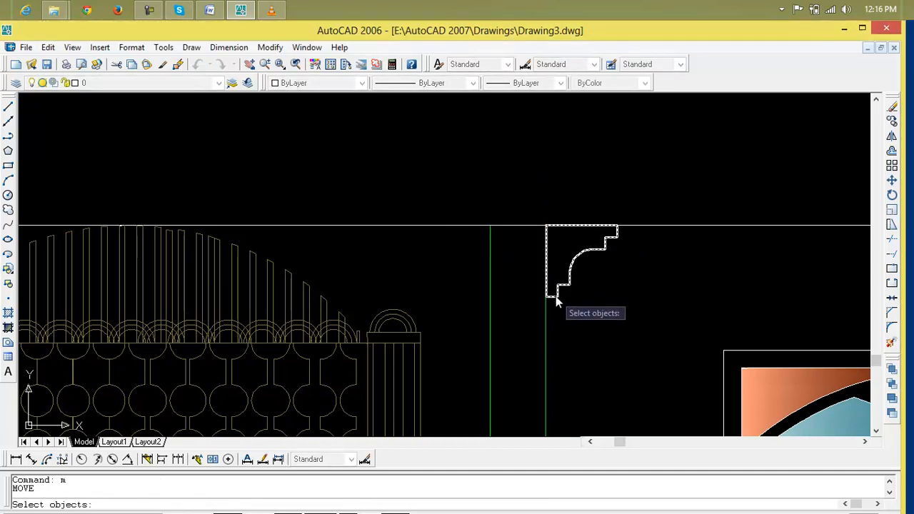
{"action": "key", "text": "Escape"}
{"action": "key", "text": "Escape"}
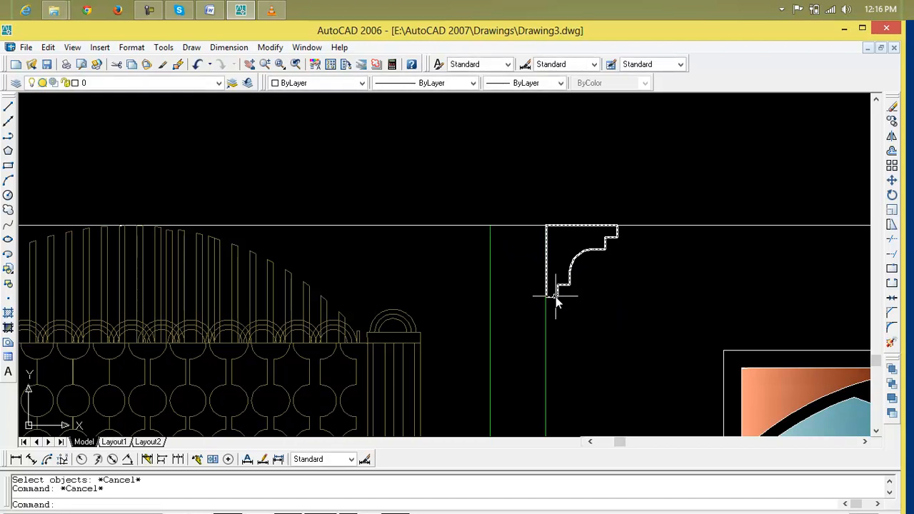
Step: List the moulded profile's properties, close the text window and return to the drawing
{"action": "type", "text": "m"}
{"action": "key", "text": "Return"}
{"action": "left_click", "coordinate": [558, 295]}
{"action": "key", "text": "Return"}
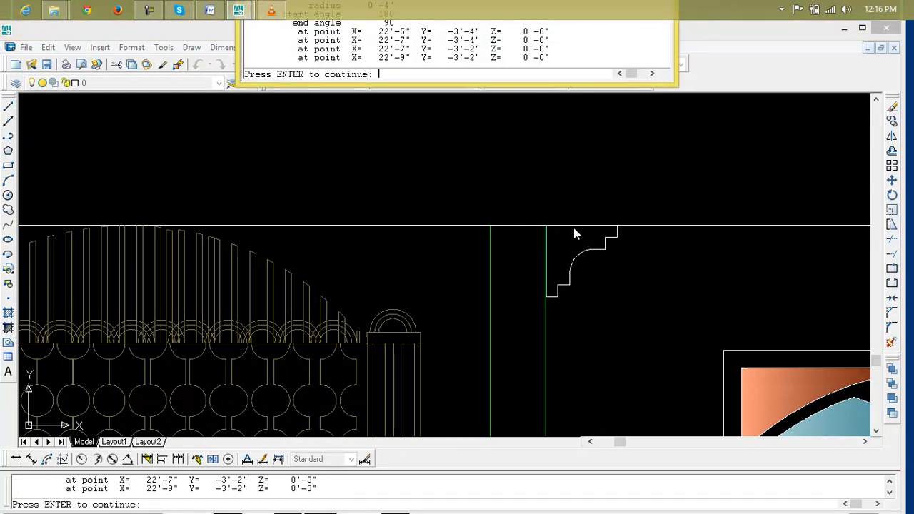
{"action": "key", "text": "Escape"}
{"action": "key", "text": "Escape"}
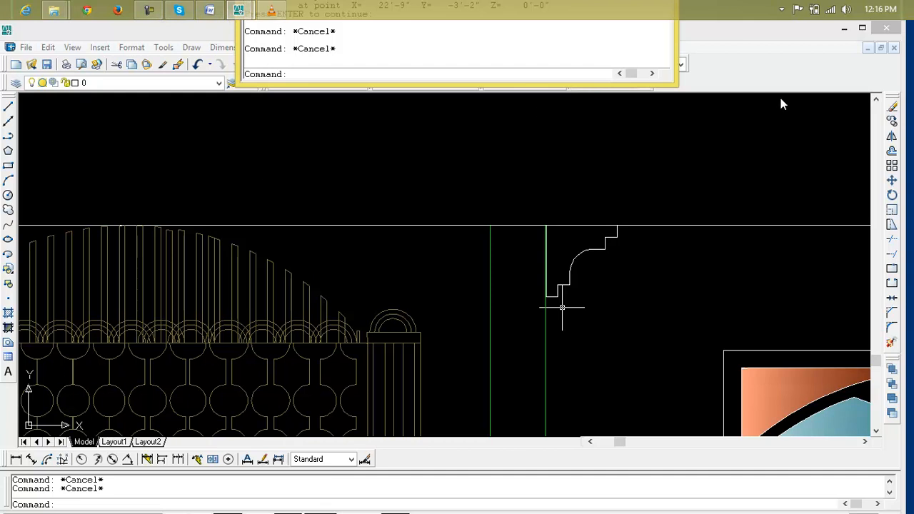
{"action": "left_click", "coordinate": [848, 31]}
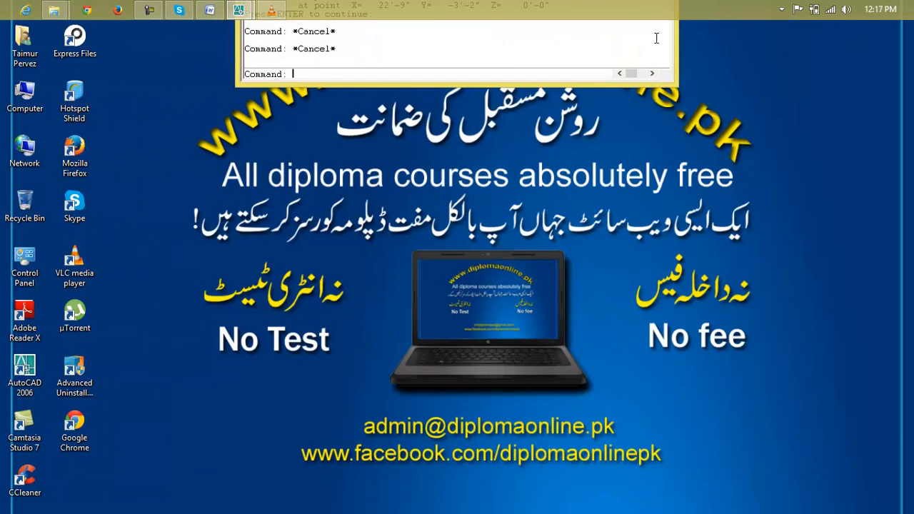
{"action": "left_click_drag", "start_coordinate": [676, 83], "coordinate": [808, 511]}
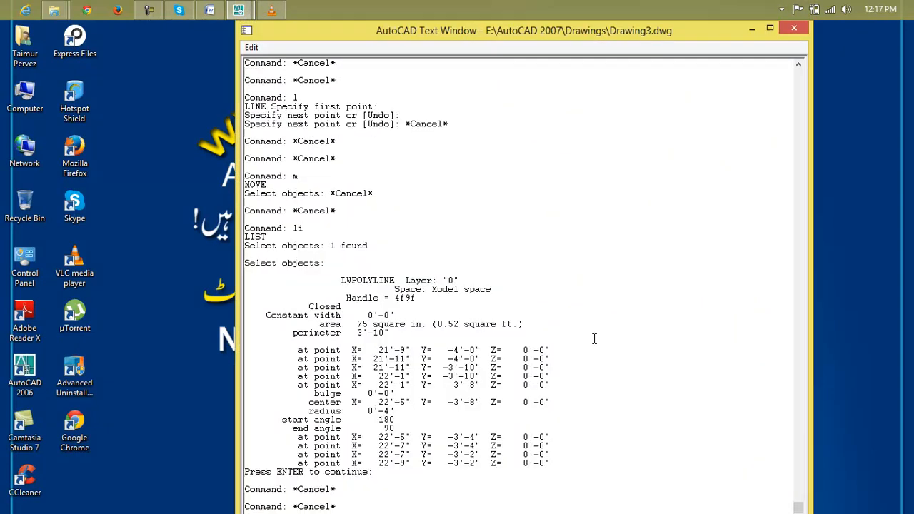
{"action": "left_click", "coordinate": [794, 28]}
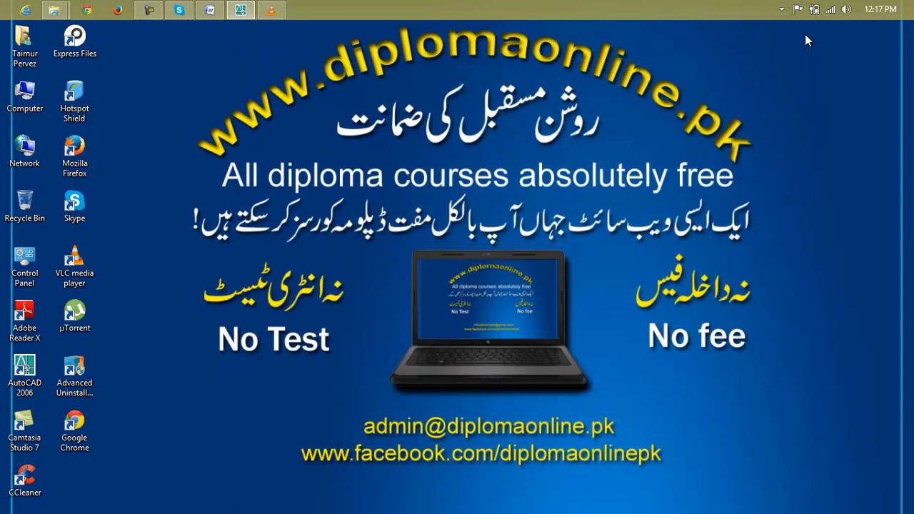
{"action": "left_click", "coordinate": [241, 11]}
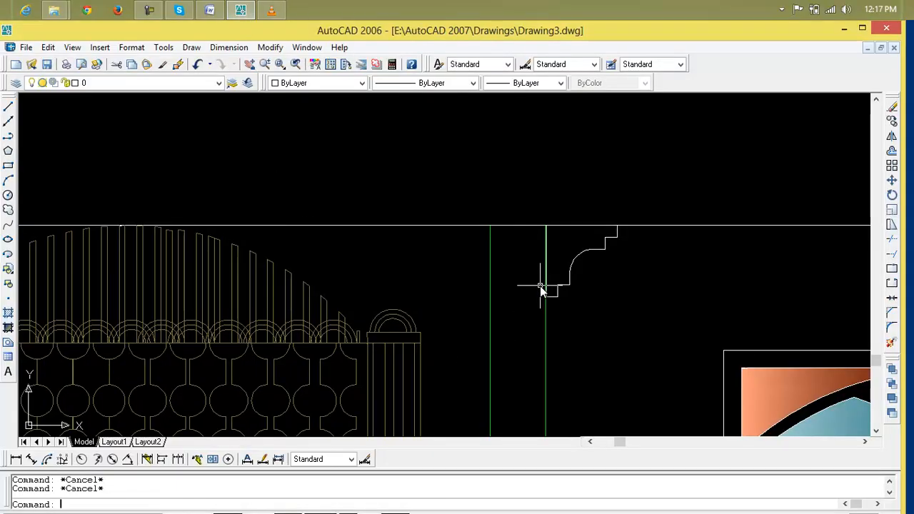
Step: Mirror the moulded profile about the column's vertical centreline, keeping the original
{"action": "type", "text": "mi"}
{"action": "key", "text": "Return"}
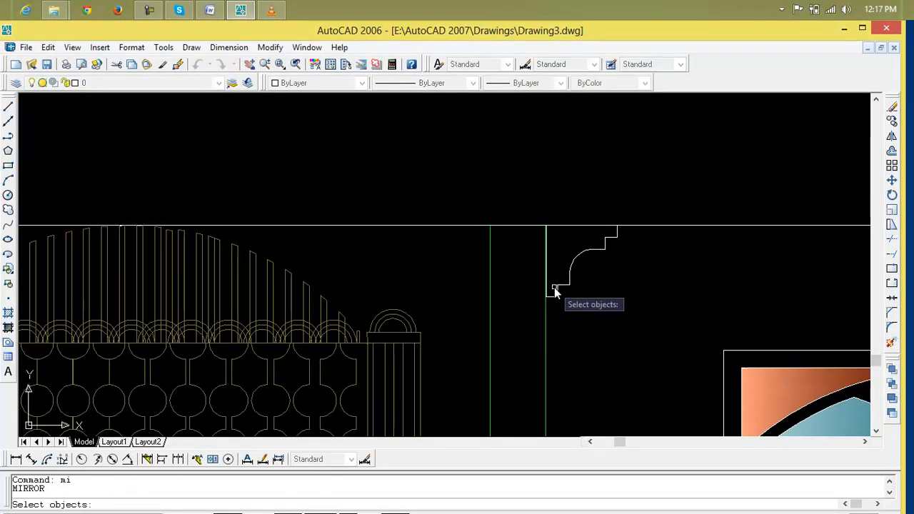
{"action": "left_click", "coordinate": [555, 288]}
{"action": "key", "text": "Return"}
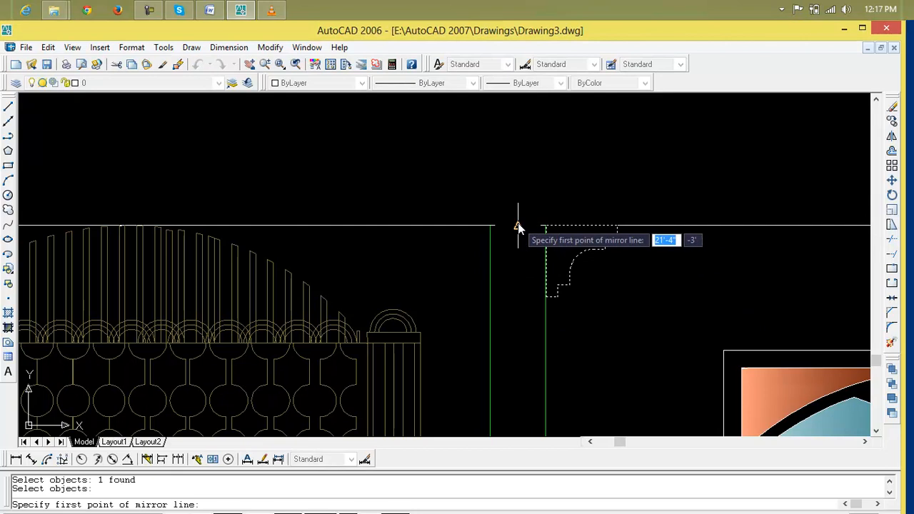
{"action": "left_click", "coordinate": [518, 226]}
{"action": "left_click", "coordinate": [519, 332]}
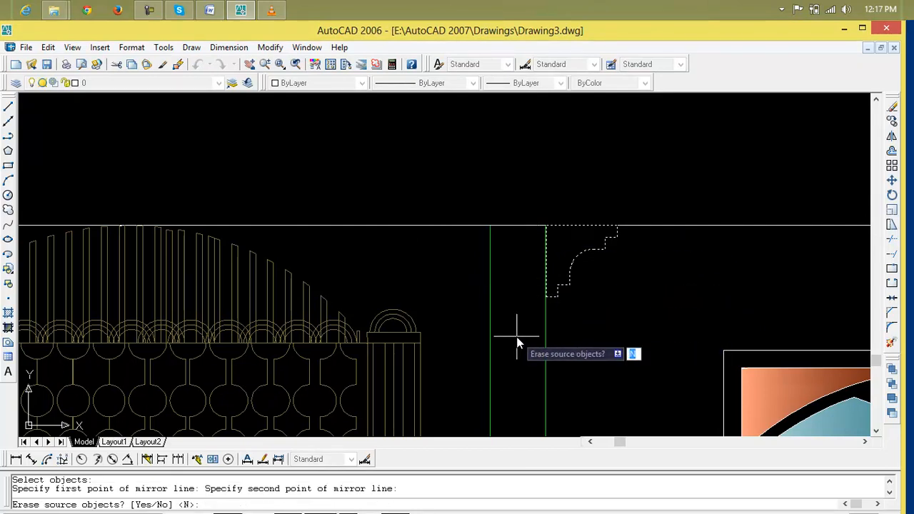
{"action": "key", "text": "Return"}
{"action": "key", "text": "Escape"}
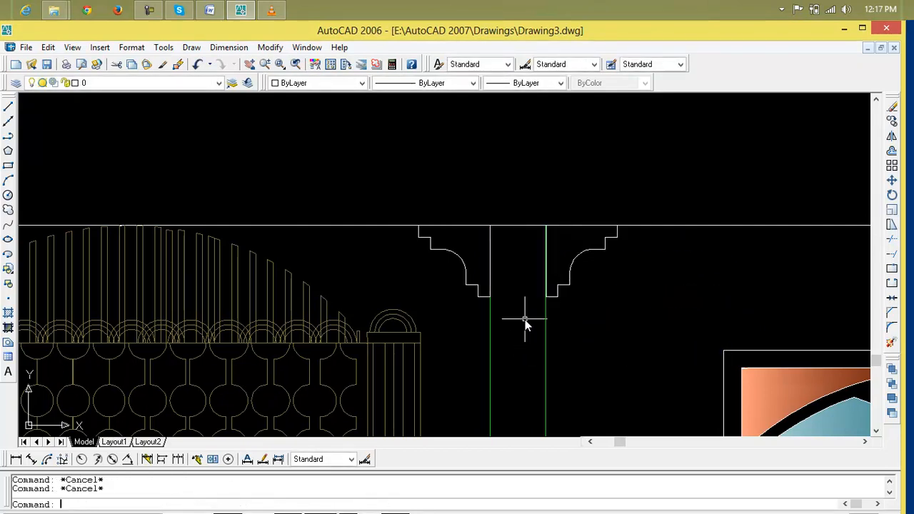
Step: Draw a horizontal line across the column between the inner lower corners of the two moulded profiles
{"action": "type", "text": "l"}
{"action": "key", "text": "Return"}
{"action": "left_click", "coordinate": [490, 297]}
{"action": "left_click", "coordinate": [548, 296]}
{"action": "key", "text": "Return"}
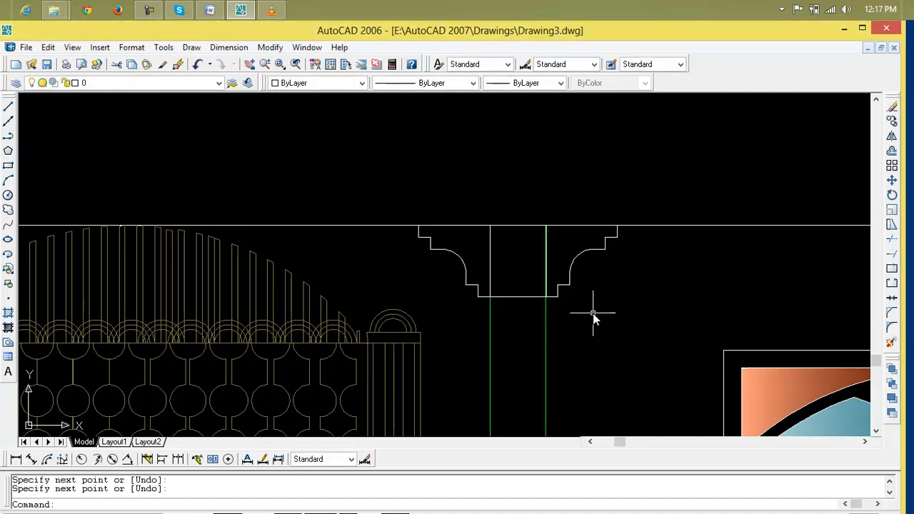
{"action": "left_click", "coordinate": [575, 233]}
{"action": "key", "text": "Escape"}
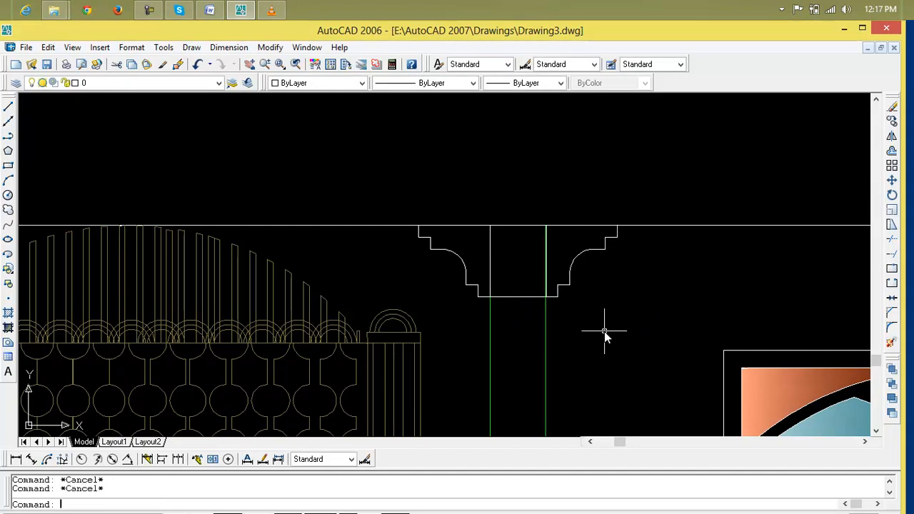
Step: Explode the moulded profiles on both sides of the column into separate segments
{"action": "left_click", "coordinate": [891, 346]}
{"action": "left_click", "coordinate": [587, 249]}
{"action": "key", "text": "Return"}
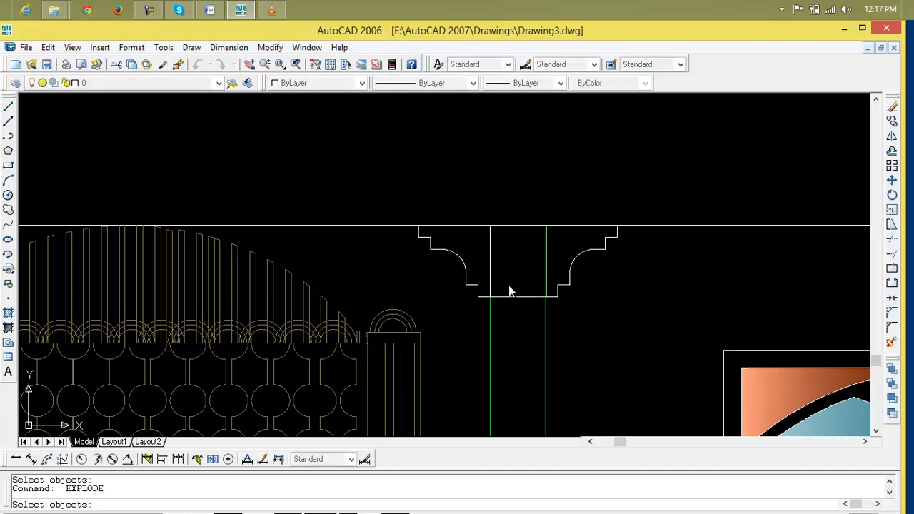
{"action": "left_click", "coordinate": [463, 267]}
{"action": "key", "text": "Return"}
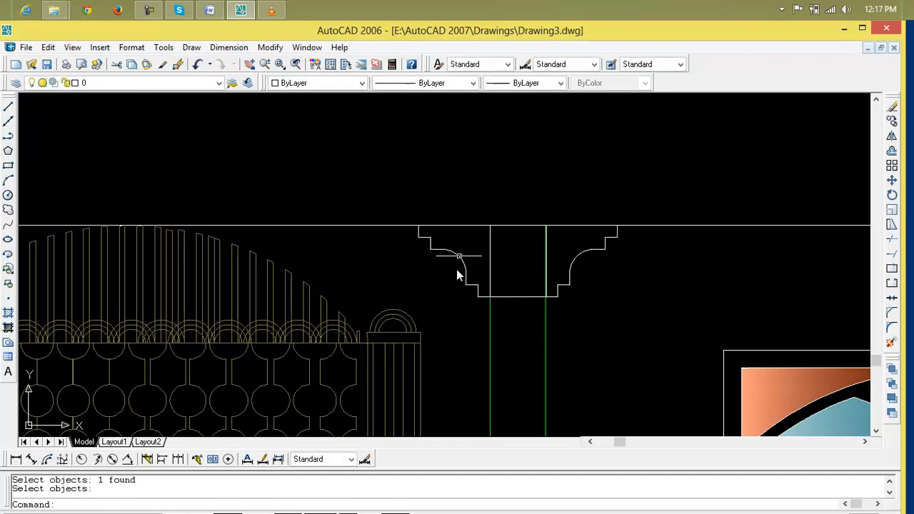
Step: Erase the top horizontal and inner vertical segments of both exploded profiles
{"action": "left_click", "coordinate": [464, 226]}
{"action": "key", "text": "Delete"}
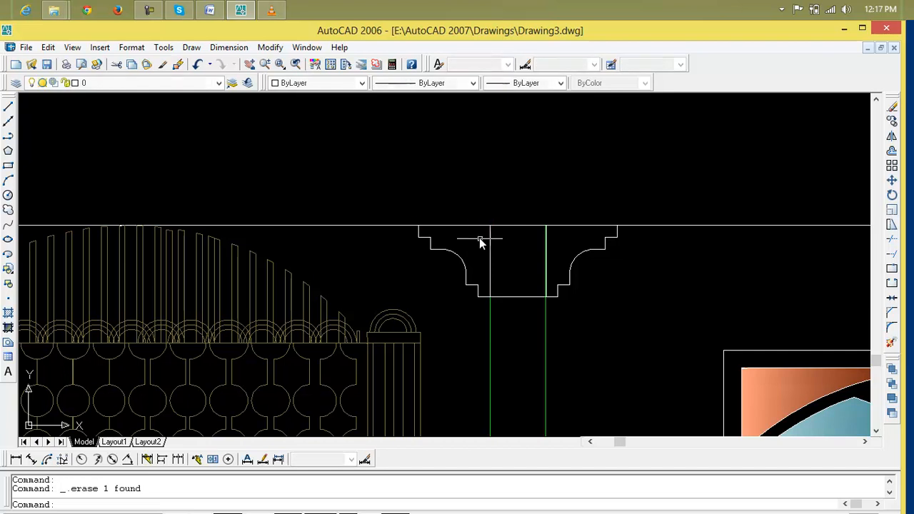
{"action": "left_click", "coordinate": [491, 254]}
{"action": "key", "text": "Delete"}
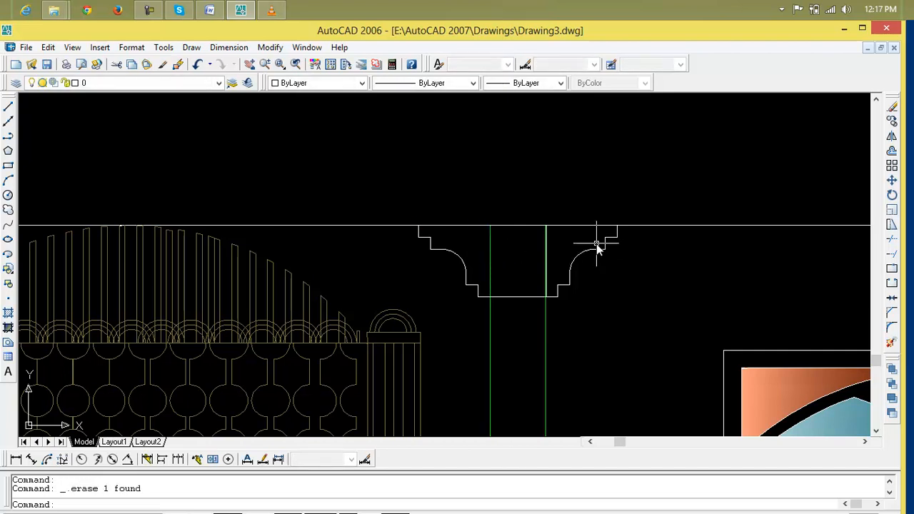
{"action": "left_click", "coordinate": [604, 230]}
{"action": "key", "text": "Delete"}
{"action": "left_click", "coordinate": [548, 263]}
{"action": "key", "text": "Delete"}
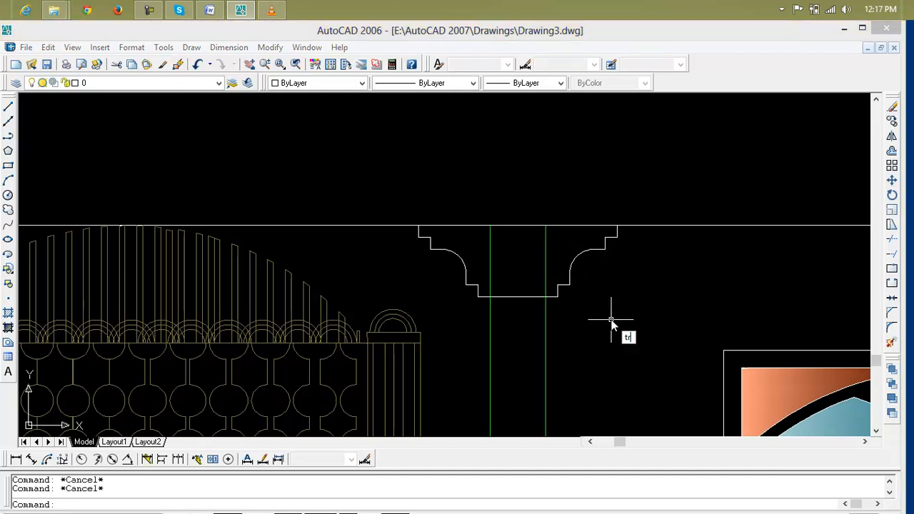
Step: Trim both green column edges inside the capital, and erase the horizontal line across the capital's base
{"action": "type", "text": "tr"}
{"action": "key", "text": "Return"}
{"action": "key", "text": "Return"}
{"action": "left_click", "coordinate": [558, 255]}
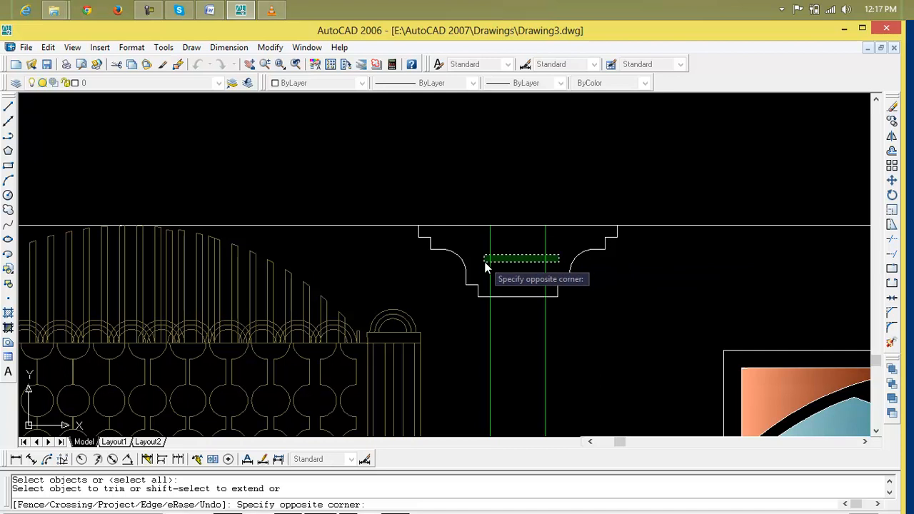
{"action": "left_click", "coordinate": [487, 260]}
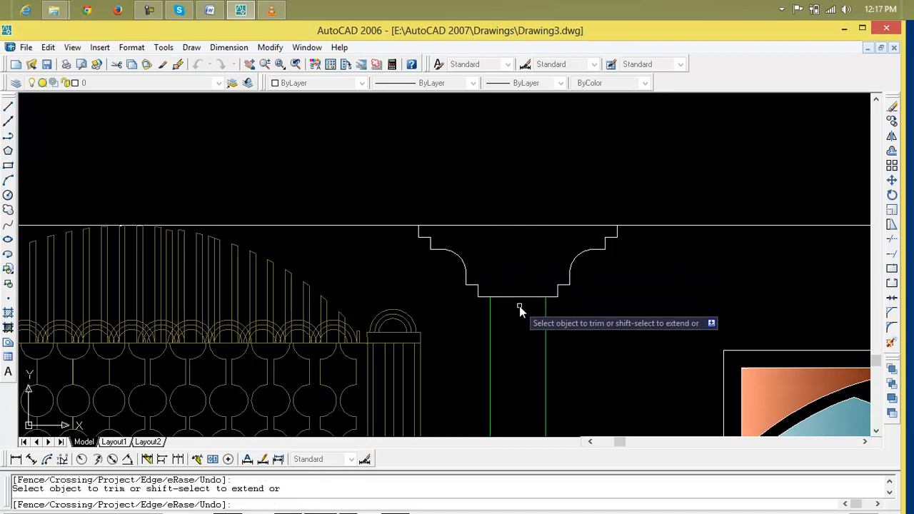
{"action": "key", "text": "Escape"}
{"action": "left_click", "coordinate": [513, 297]}
{"action": "key", "text": "Delete"}
Step: Draw two horizontal lines across the capital, joining the matching corners of the two upper steps
{"action": "scroll", "coordinate": [513, 297], "scroll_direction": "down", "scroll_amount": 2}
{"action": "scroll", "coordinate": [513, 297], "scroll_direction": "up", "scroll_amount": 2}
{"action": "scroll", "coordinate": [597, 319], "scroll_direction": "down", "scroll_amount": 1}
{"action": "middle_click_drag", "start_coordinate": [596, 319], "coordinate": [602, 179]}
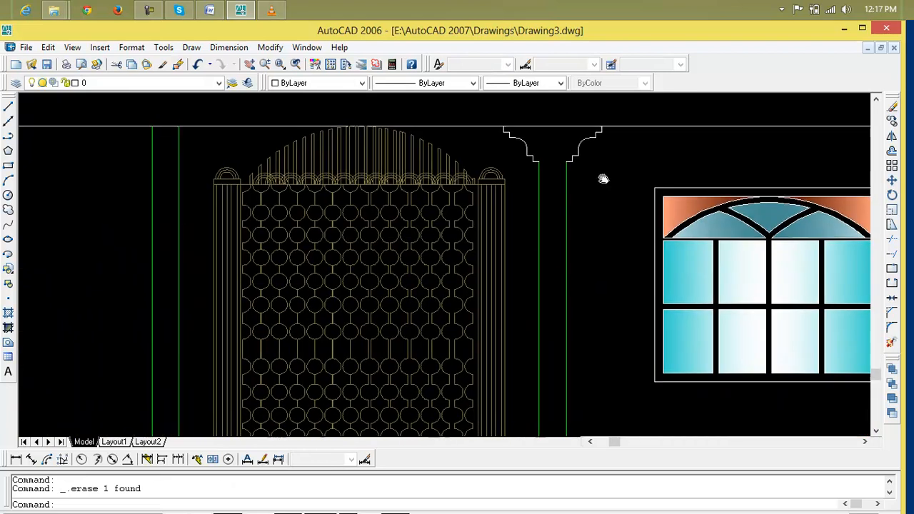
{"action": "scroll", "coordinate": [590, 189], "scroll_direction": "down", "scroll_amount": 1}
{"action": "scroll", "coordinate": [577, 212], "scroll_direction": "up", "scroll_amount": 4}
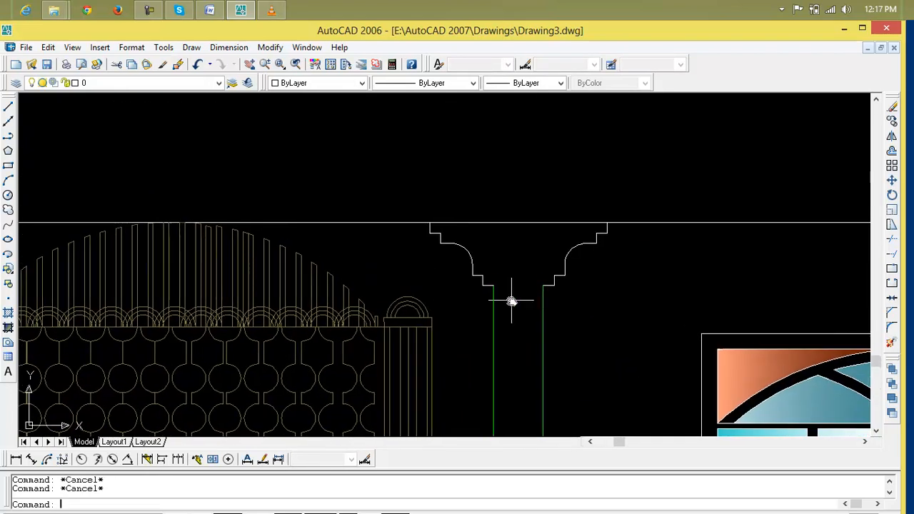
{"action": "type", "text": "l"}
{"action": "key", "text": "Return"}
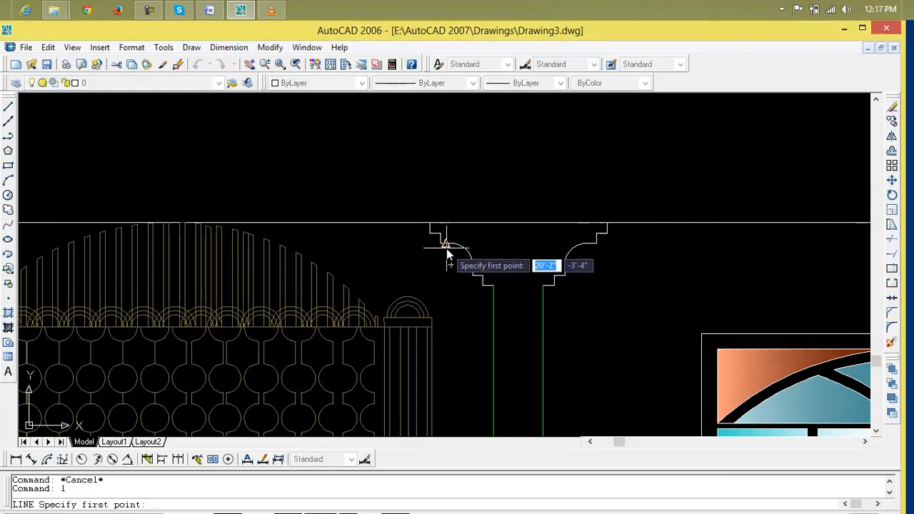
{"action": "left_click", "coordinate": [440, 232]}
{"action": "left_click", "coordinate": [597, 233]}
{"action": "key", "text": "Return"}
{"action": "key", "text": "Return"}
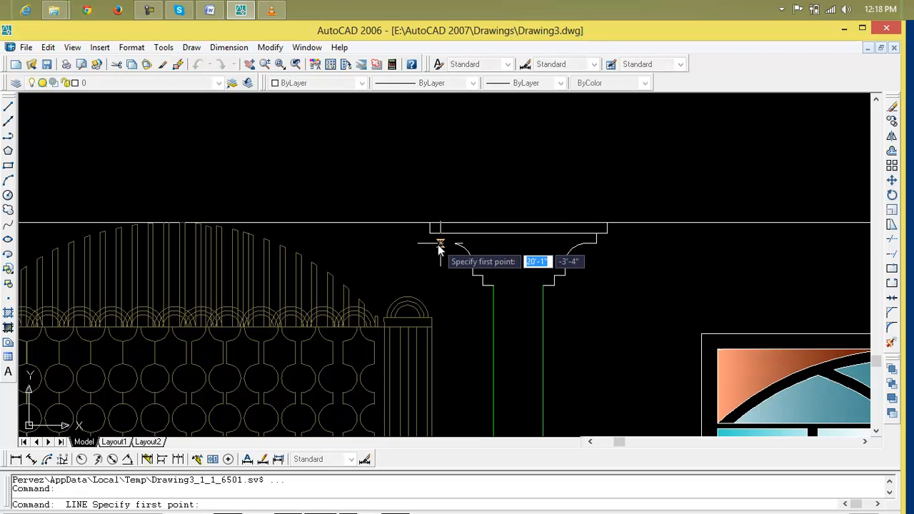
{"action": "left_click", "coordinate": [440, 243]}
{"action": "left_click", "coordinate": [596, 244]}
{"action": "key", "text": "Return"}
Step: Draw horizontal lines across the capital's lowest step and across its base between the green column edges
{"action": "key", "text": "Return"}
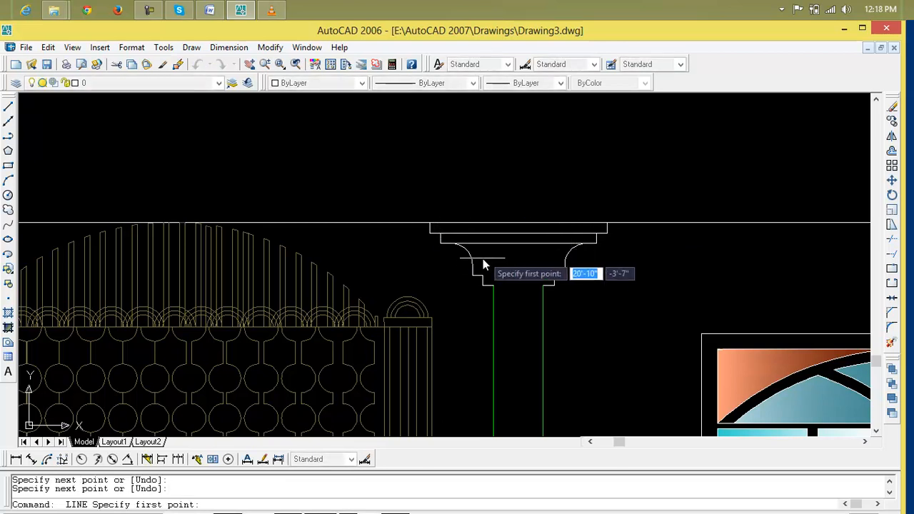
{"action": "left_click", "coordinate": [482, 285]}
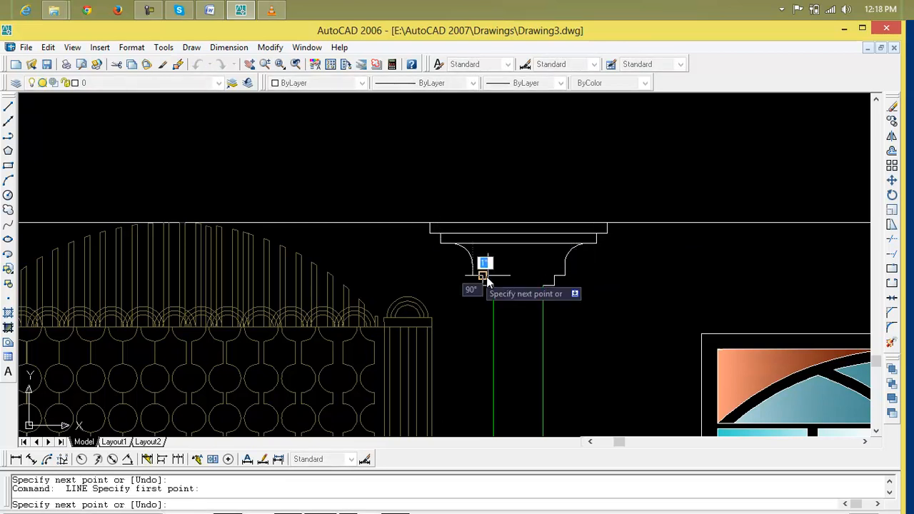
{"action": "left_click", "coordinate": [554, 276]}
{"action": "key", "text": "Return"}
{"action": "scroll", "coordinate": [495, 291], "scroll_direction": "up", "scroll_amount": 1}
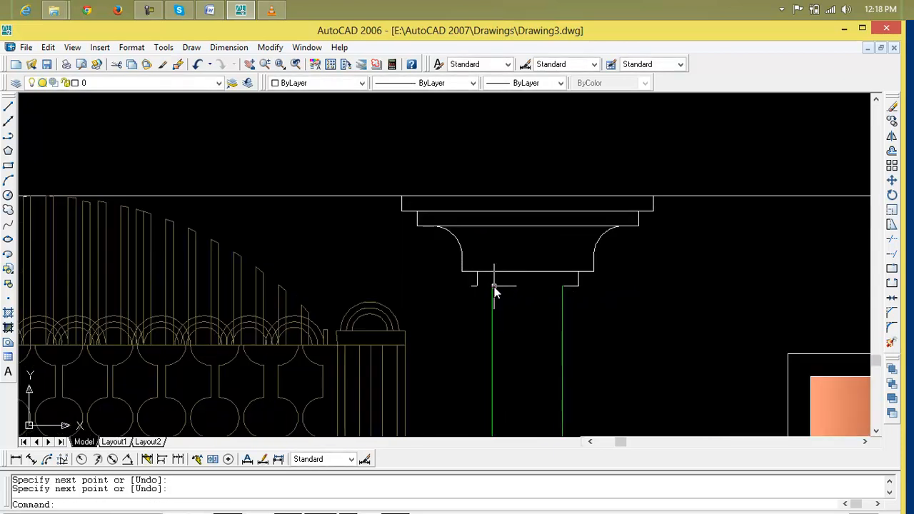
{"action": "key", "text": "Return"}
{"action": "left_click", "coordinate": [491, 286]}
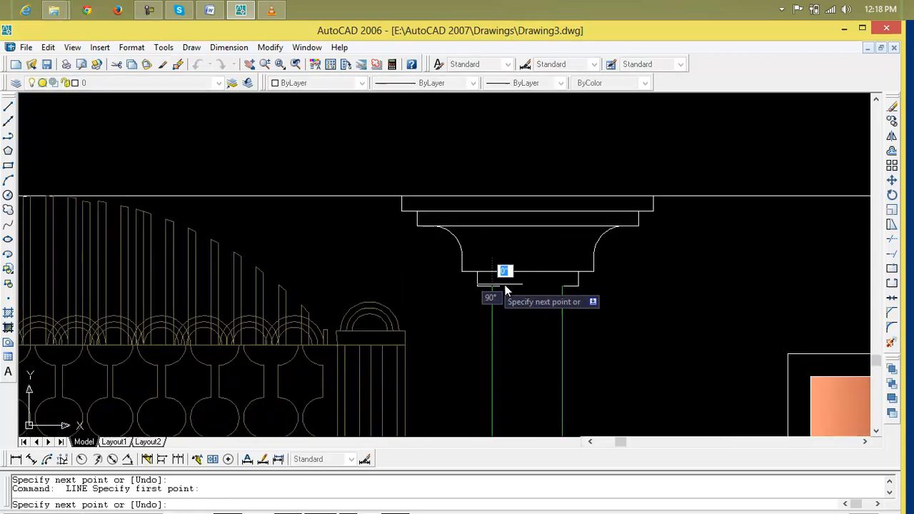
{"action": "left_click", "coordinate": [563, 286]}
{"action": "key", "text": "Return"}
{"action": "scroll", "coordinate": [486, 241], "scroll_direction": "down", "scroll_amount": 5}
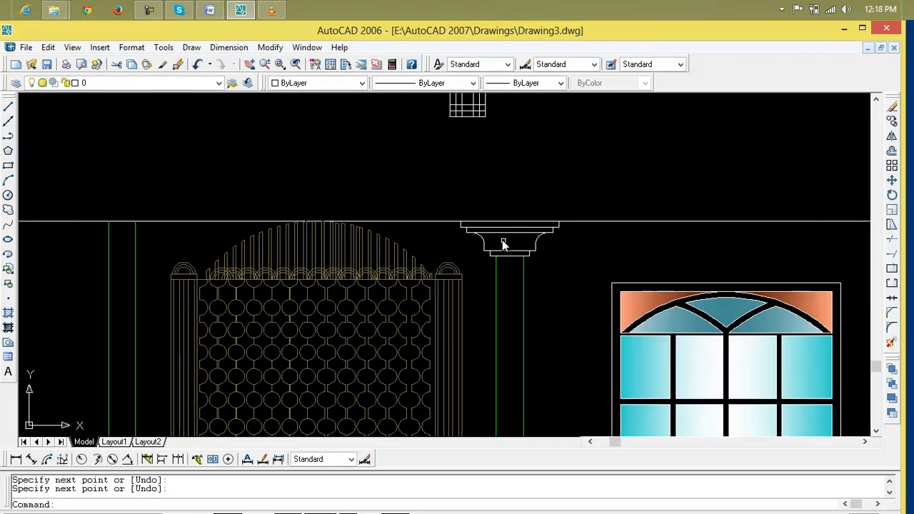
{"action": "middle_click_drag", "start_coordinate": [519, 261], "coordinate": [578, 241]}
{"action": "scroll", "coordinate": [576, 240], "scroll_direction": "up", "scroll_amount": 3}
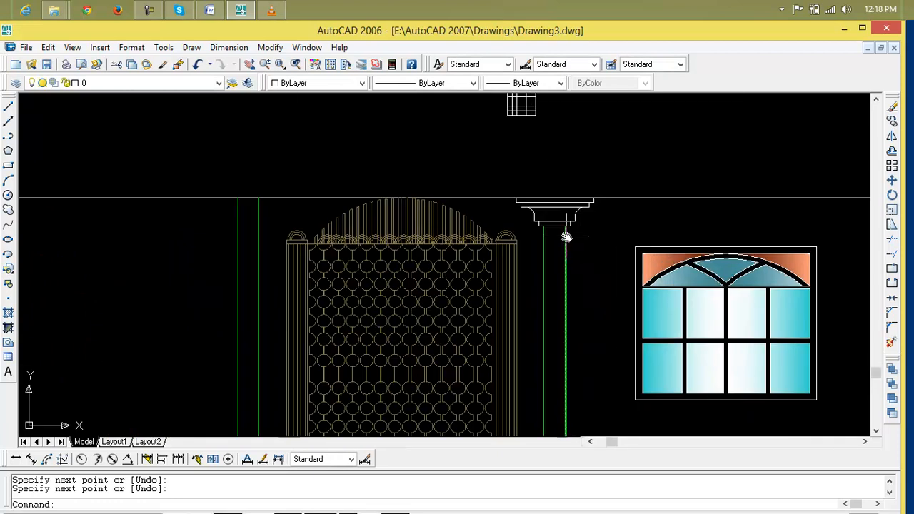
{"action": "left_click", "coordinate": [596, 223]}
{"action": "left_click", "coordinate": [516, 204]}
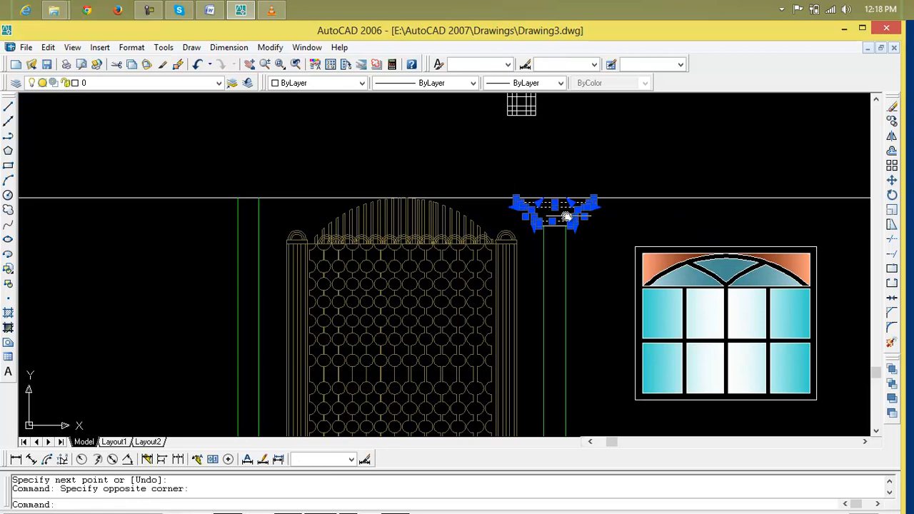
{"action": "scroll", "coordinate": [575, 214], "scroll_direction": "up", "scroll_amount": 3}
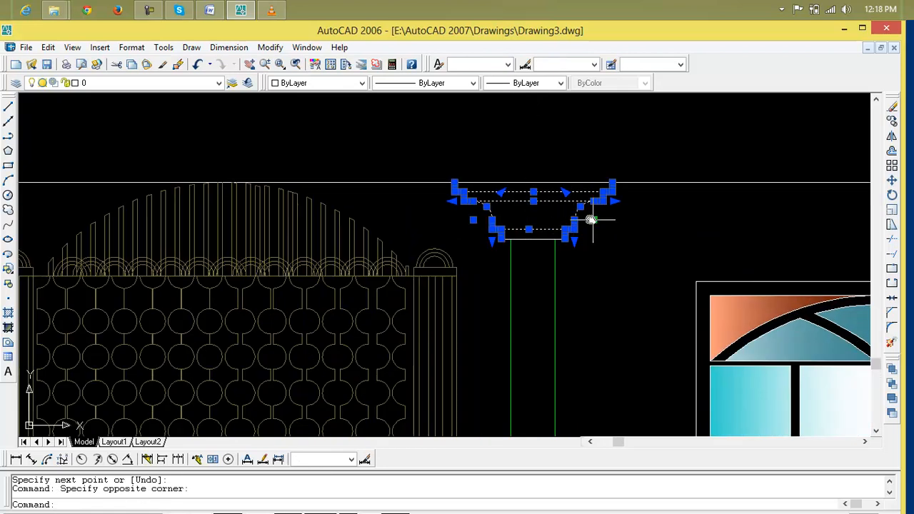
{"action": "type", "text": "mi"}
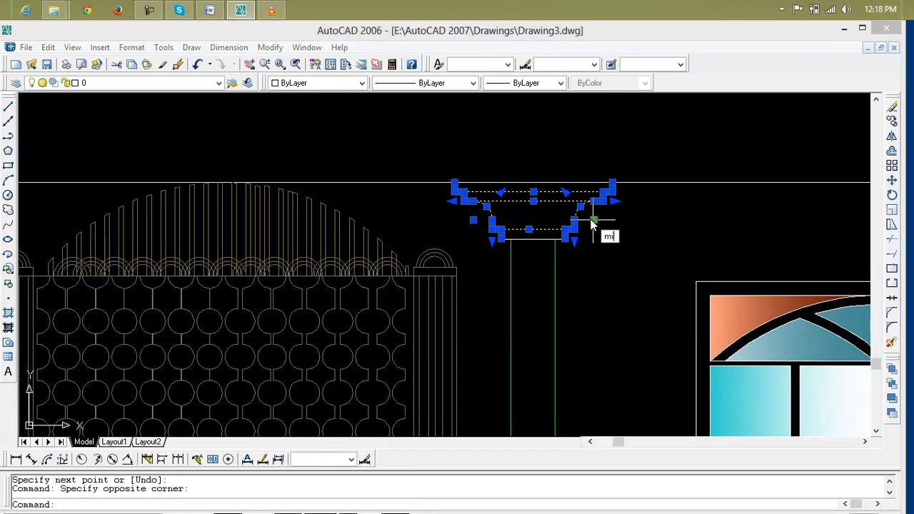
{"action": "key", "text": "Return"}
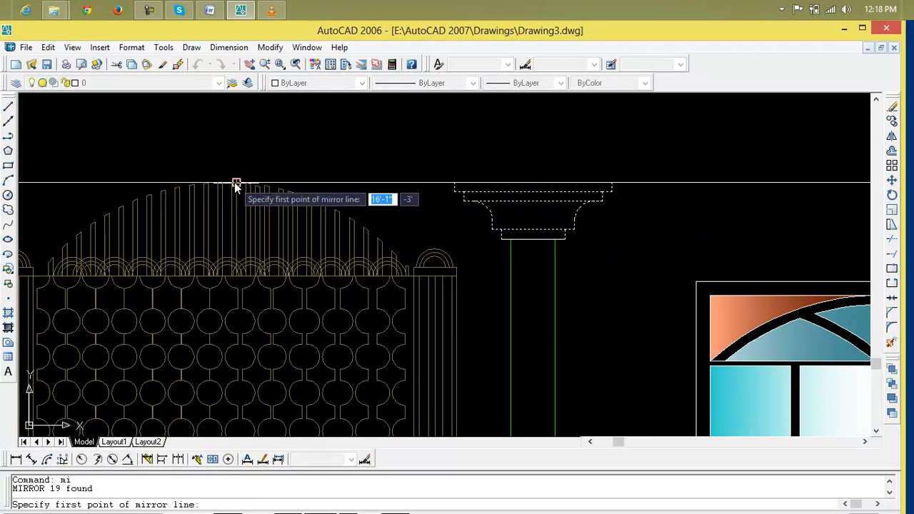
{"action": "middle_click_drag", "start_coordinate": [233, 179], "coordinate": [602, 220]}
{"action": "key", "text": "Escape"}
{"action": "key", "text": "Escape"}
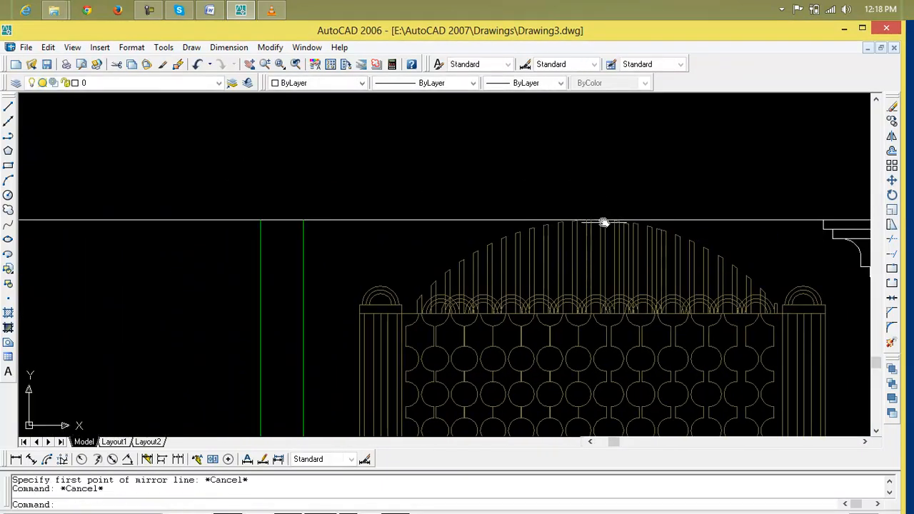
Step: Draw a horizontal line above the gate from the left column's inner top corner to the right column's inner edge
{"action": "type", "text": "l"}
{"action": "key", "text": "Return"}
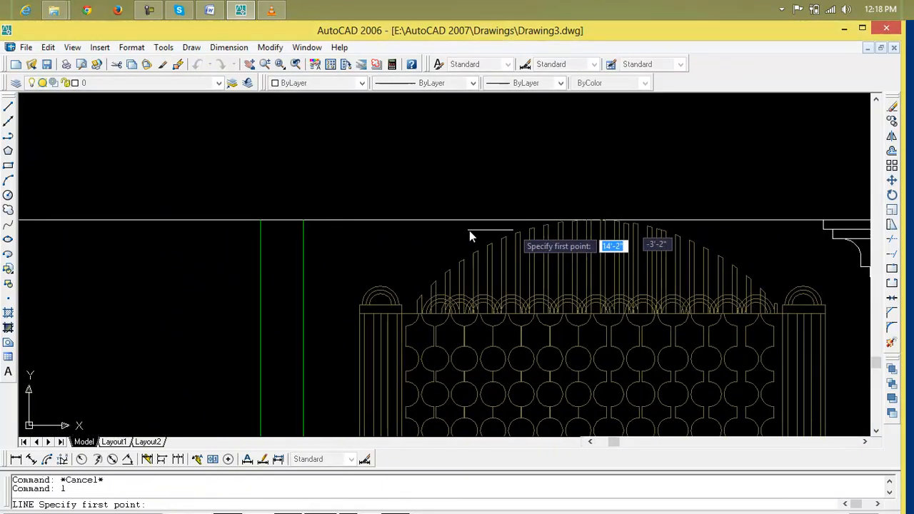
{"action": "left_click", "coordinate": [303, 220]}
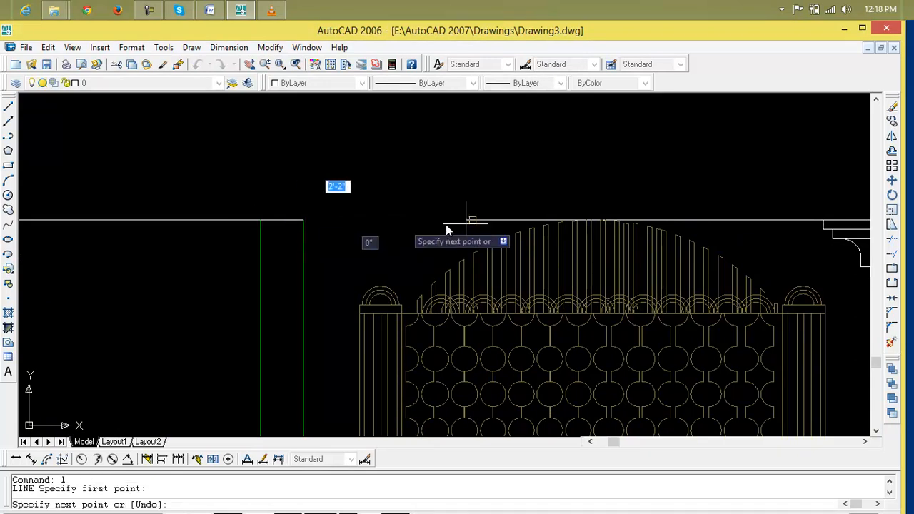
{"action": "middle_click_drag", "start_coordinate": [782, 242], "coordinate": [522, 222]}
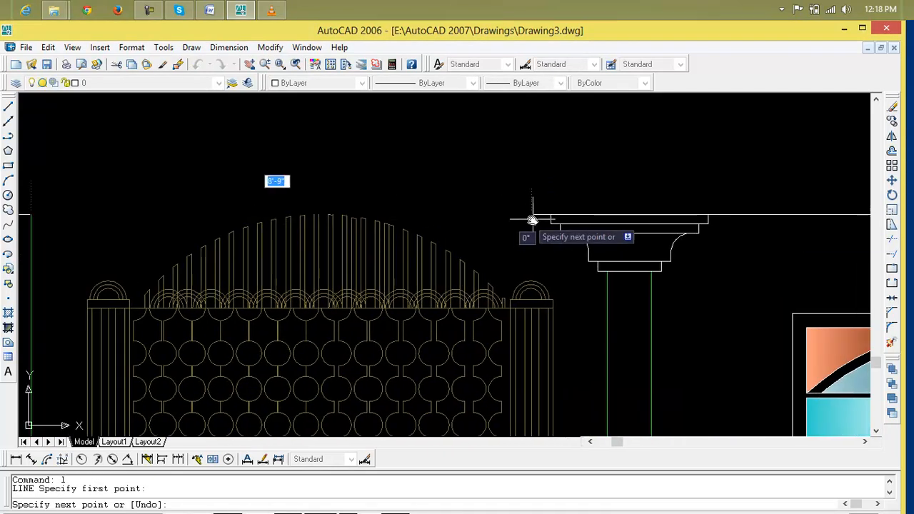
{"action": "left_click", "coordinate": [606, 216]}
{"action": "key", "text": "Return"}
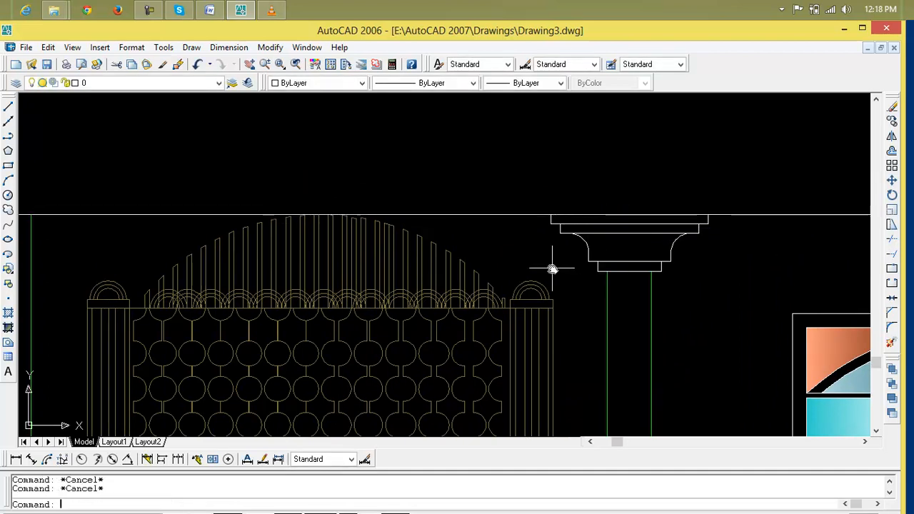
Step: Mirror the right column's capital onto the left column about a vertical axis through the gate arch's centre, keeping the original
{"action": "left_click", "coordinate": [718, 275]}
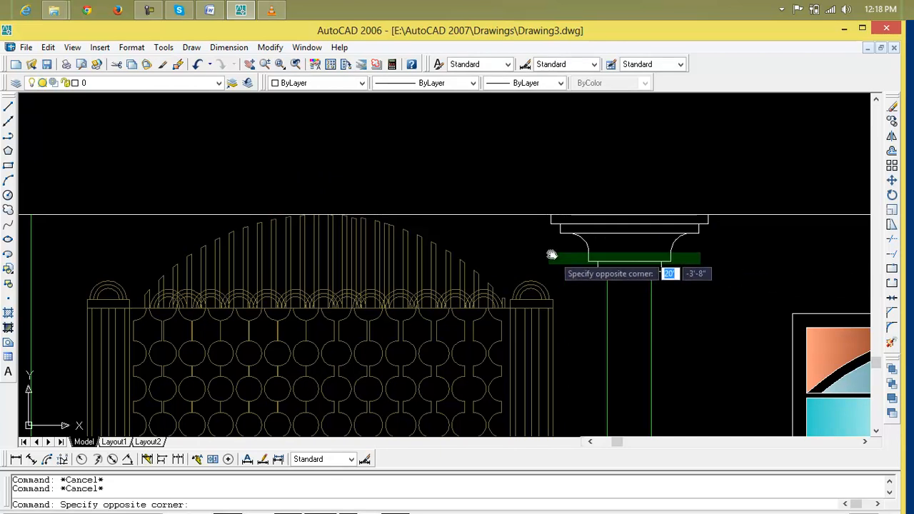
{"action": "left_click", "coordinate": [548, 219]}
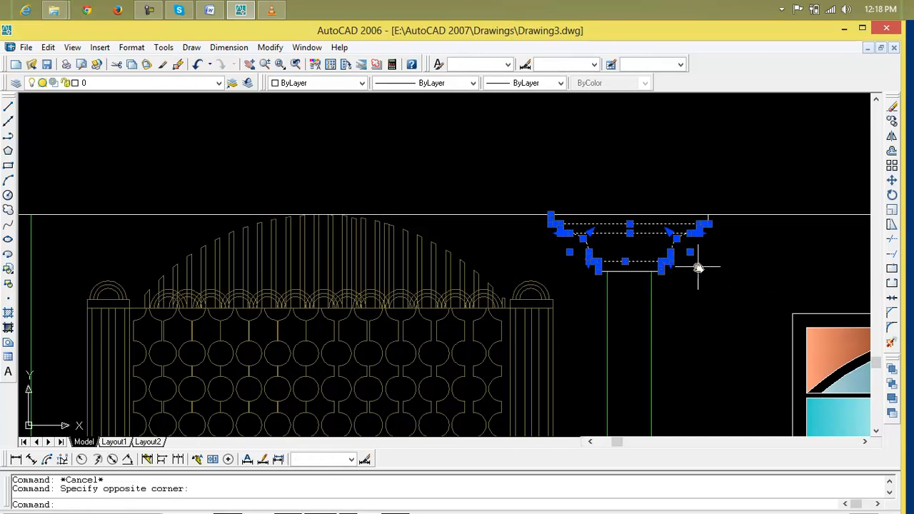
{"action": "left_click", "coordinate": [643, 273]}
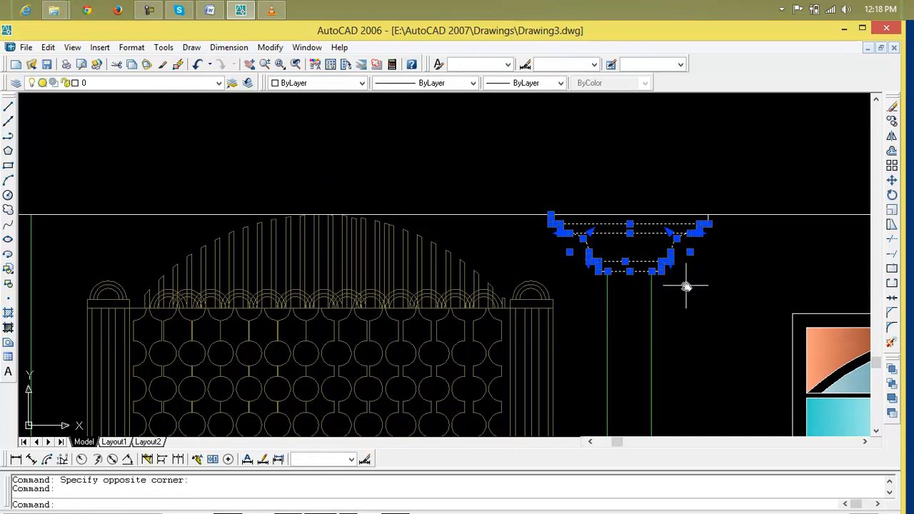
{"action": "scroll", "coordinate": [688, 239], "scroll_direction": "up", "scroll_amount": 3}
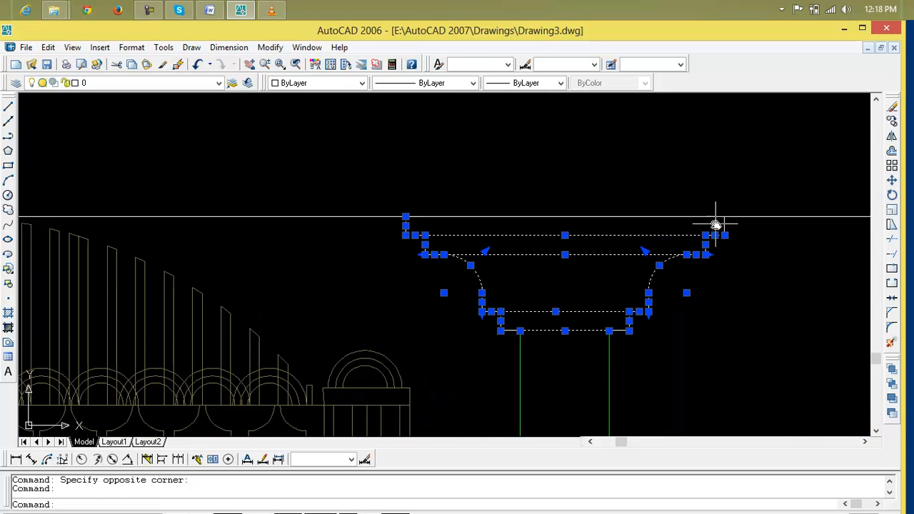
{"action": "type", "text": "mi"}
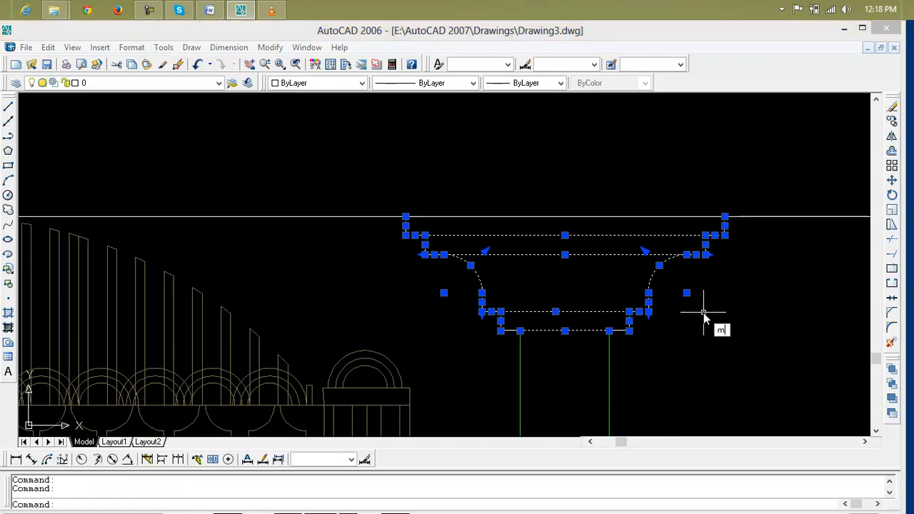
{"action": "key", "text": "Return"}
{"action": "scroll", "coordinate": [408, 263], "scroll_direction": "down", "scroll_amount": 4}
{"action": "middle_click_drag", "start_coordinate": [407, 263], "coordinate": [800, 261]}
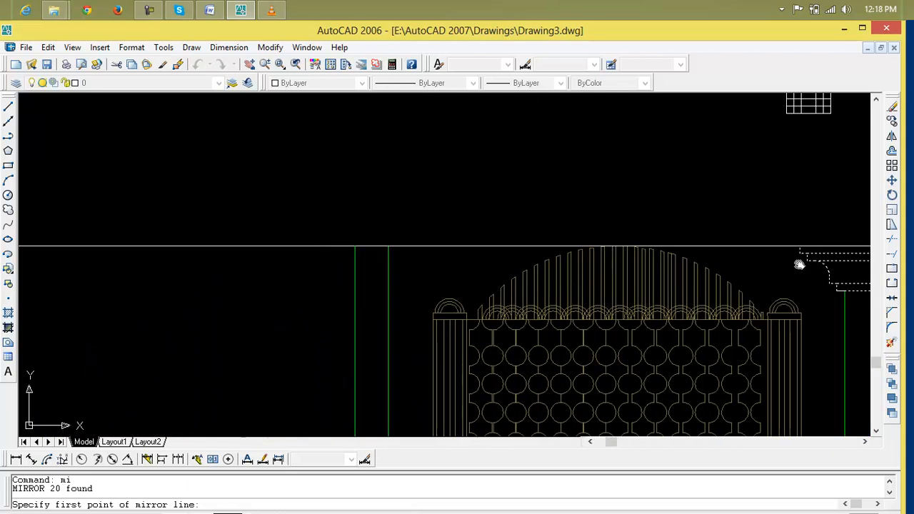
{"action": "left_click", "coordinate": [617, 246]}
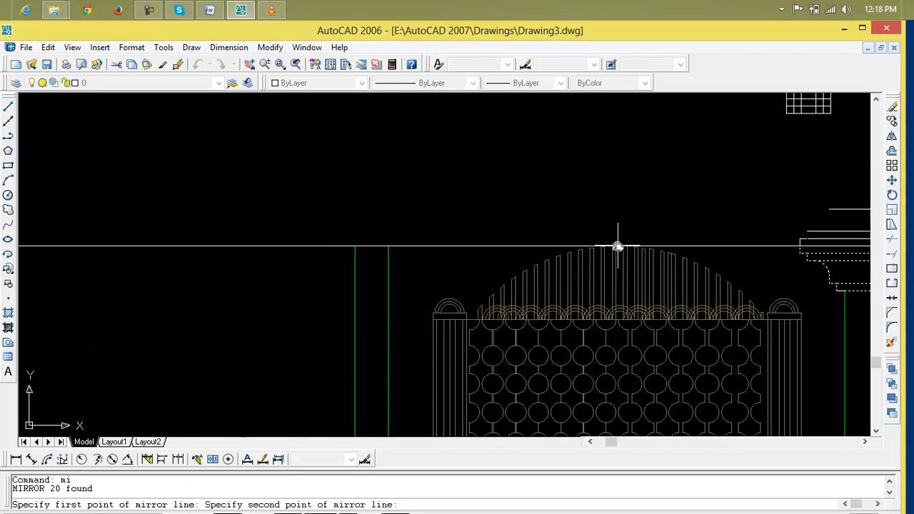
{"action": "left_click", "coordinate": [619, 194]}
{"action": "key", "text": "Return"}
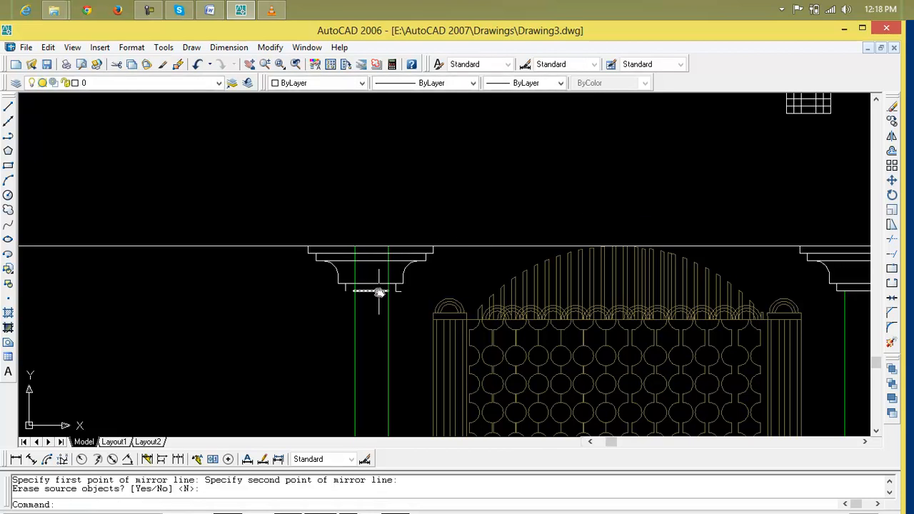
Step: Draw short horizontal lines closing both open ends of the left capital's base
{"action": "scroll", "coordinate": [391, 300], "scroll_direction": "up", "scroll_amount": 5}
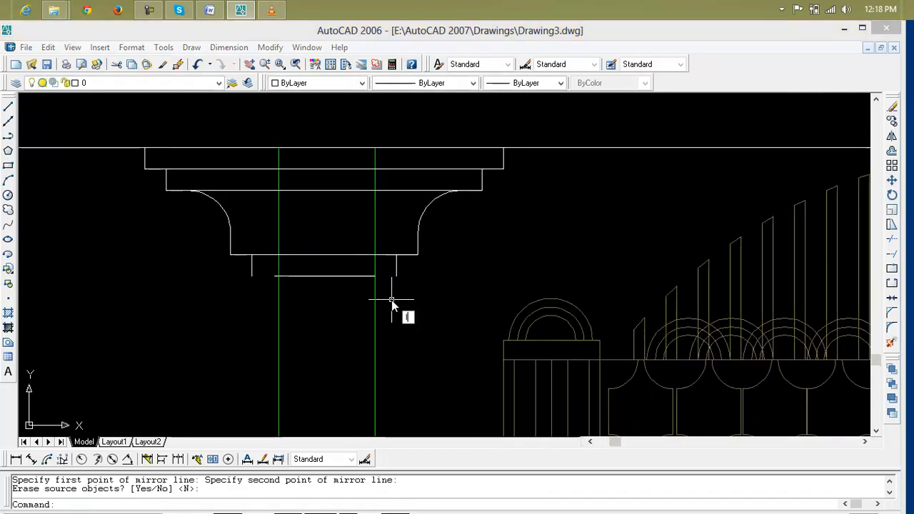
{"action": "type", "text": "l"}
{"action": "key", "text": "Return"}
{"action": "scroll", "coordinate": [386, 296], "scroll_direction": "up", "scroll_amount": 3}
{"action": "left_click", "coordinate": [370, 267]}
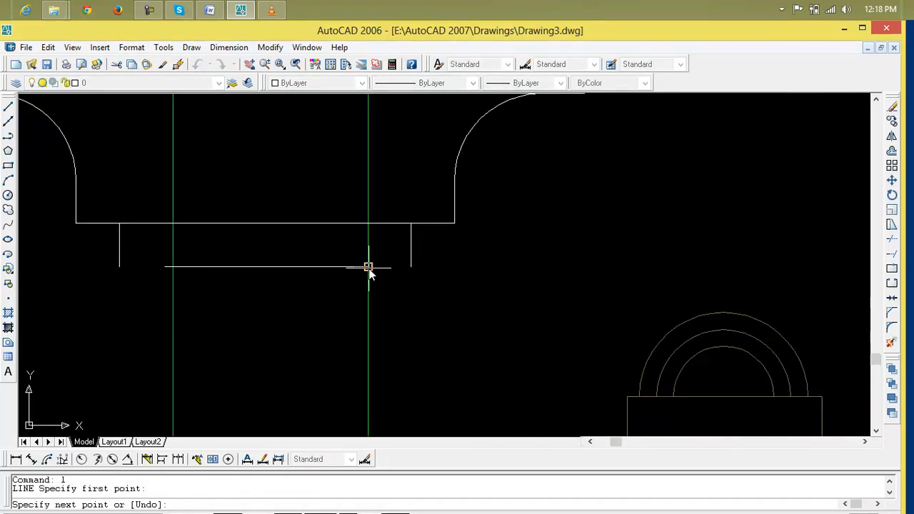
{"action": "left_click", "coordinate": [410, 267]}
{"action": "key", "text": "Return"}
{"action": "key", "text": "Return"}
{"action": "left_click", "coordinate": [165, 267]}
{"action": "left_click", "coordinate": [118, 266]}
{"action": "key", "text": "Return"}
{"action": "scroll", "coordinate": [179, 297], "scroll_direction": "down", "scroll_amount": 6}
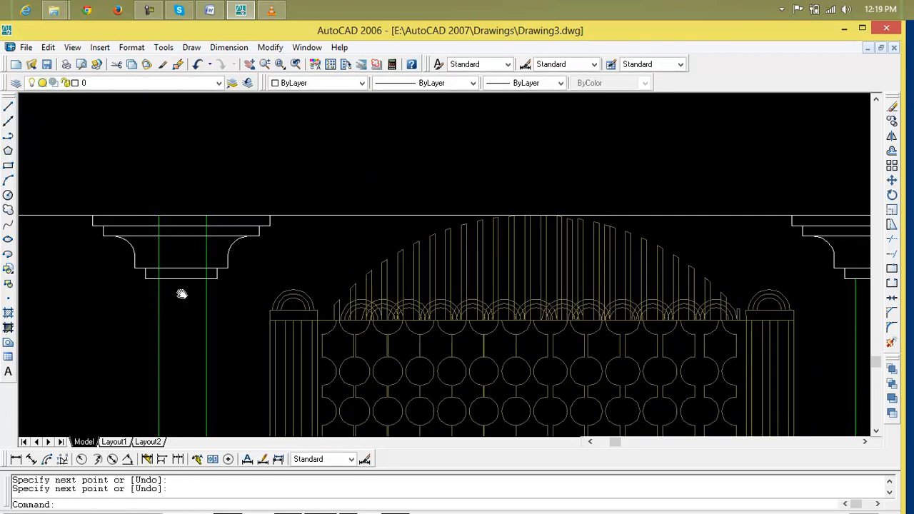
{"action": "middle_click_drag", "start_coordinate": [182, 300], "coordinate": [225, 313]}
{"action": "key", "text": "Escape"}
{"action": "key", "text": "Escape"}
Step: Trim both green column edges inside the left capital's curved body and the second step from its top
{"action": "type", "text": "t"}
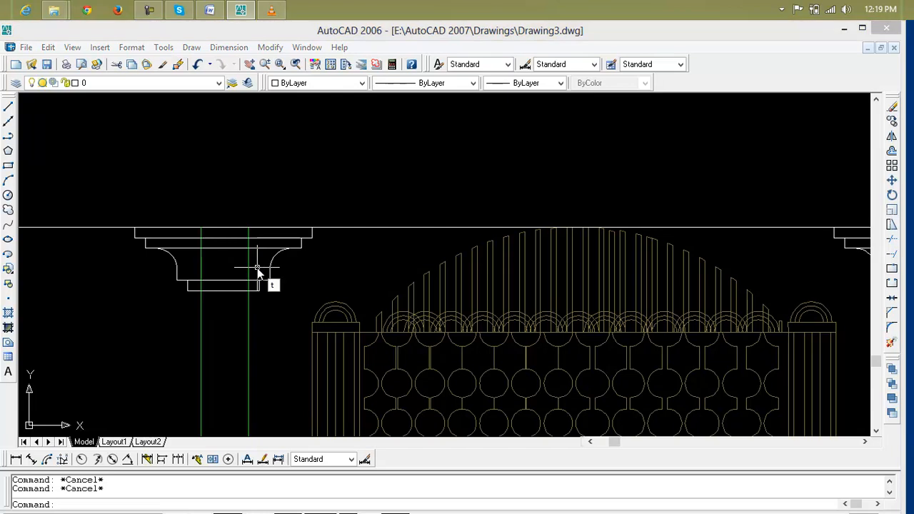
{"action": "type", "text": "r"}
{"action": "key", "text": "Return"}
{"action": "key", "text": "Return"}
{"action": "left_click", "coordinate": [255, 259]}
{"action": "left_click", "coordinate": [195, 266]}
{"action": "scroll", "coordinate": [224, 251], "scroll_direction": "up", "scroll_amount": 5}
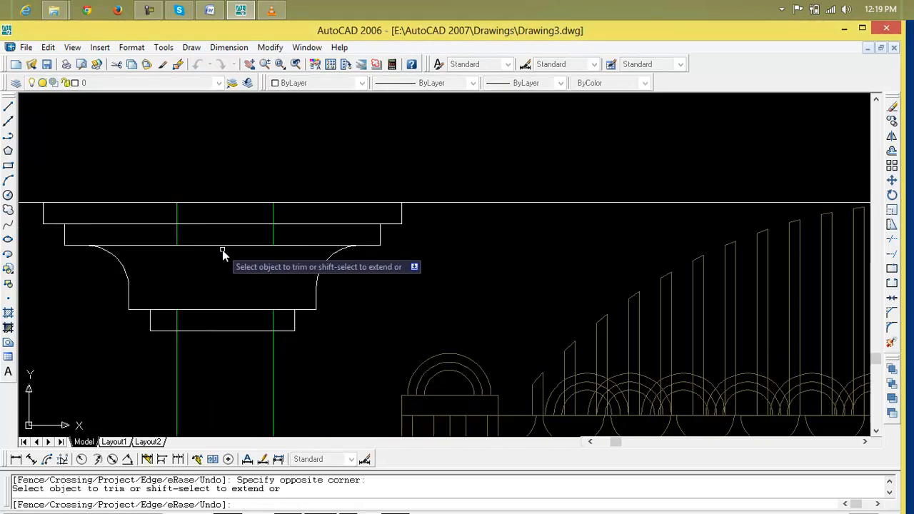
{"action": "left_click", "coordinate": [303, 228]}
{"action": "left_click", "coordinate": [143, 225]}
{"action": "left_click", "coordinate": [304, 207]}
{"action": "left_click", "coordinate": [139, 199]}
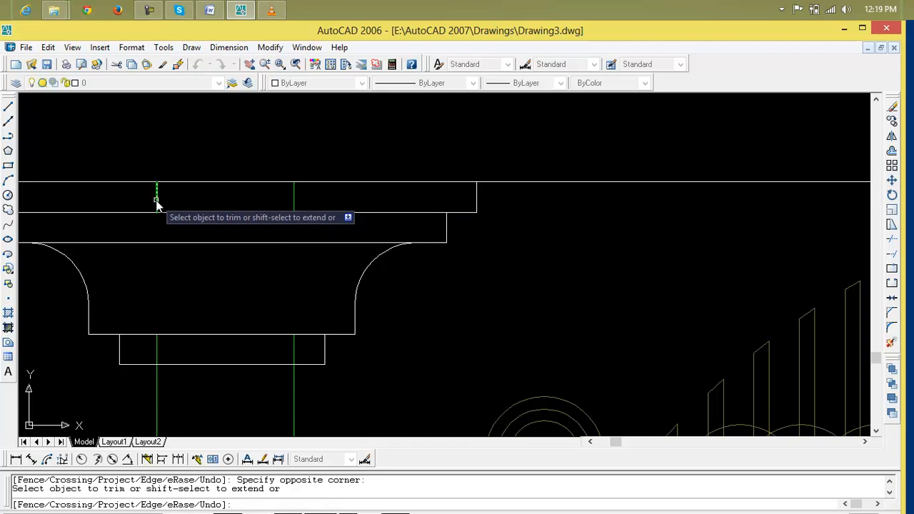
{"action": "key", "text": "Escape"}
Step: Erase the two leftover green column edge pieces in the left capital's uppermost step
{"action": "left_click", "coordinate": [157, 199]}
{"action": "key", "text": "Delete"}
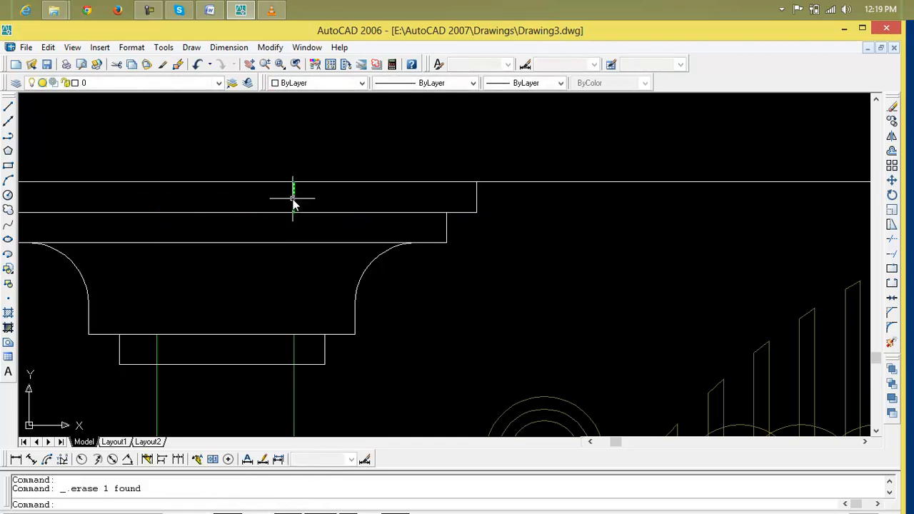
{"action": "left_click", "coordinate": [293, 198]}
{"action": "left_click", "coordinate": [294, 198]}
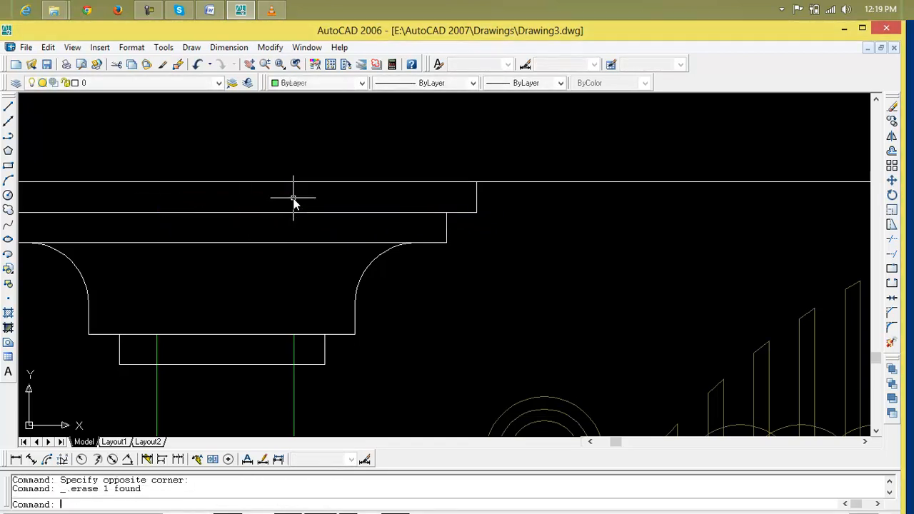
Step: Trim both green column edges inside the left capital's lowest step
{"action": "scroll", "coordinate": [276, 296], "scroll_direction": "down", "scroll_amount": 5}
{"action": "scroll", "coordinate": [276, 272], "scroll_direction": "up", "scroll_amount": 5}
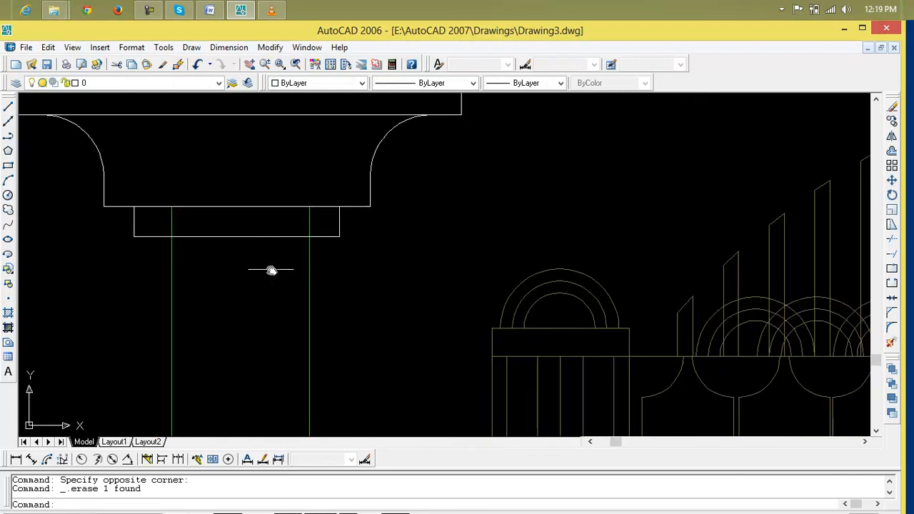
{"action": "type", "text": "tr"}
{"action": "key", "text": "Return"}
{"action": "key", "text": "Return"}
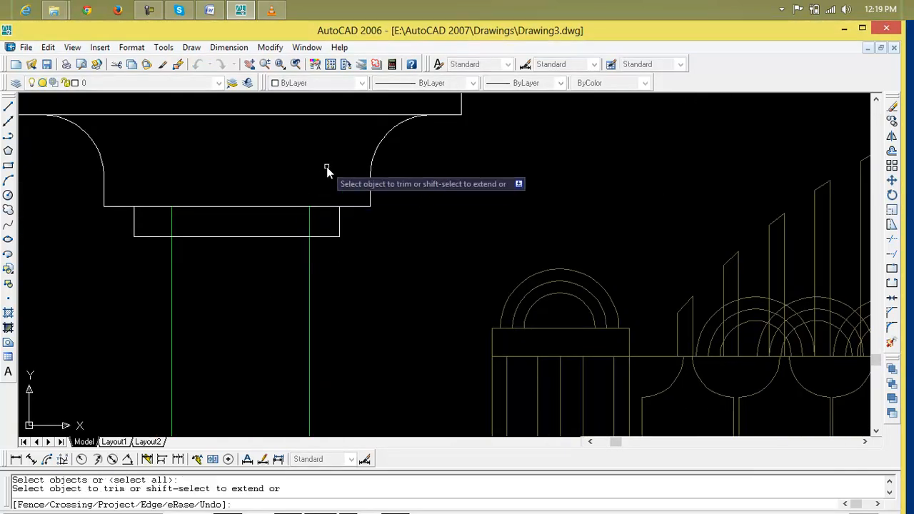
{"action": "left_click", "coordinate": [318, 220]}
{"action": "left_click", "coordinate": [191, 224]}
{"action": "scroll", "coordinate": [259, 291], "scroll_direction": "down", "scroll_amount": 3}
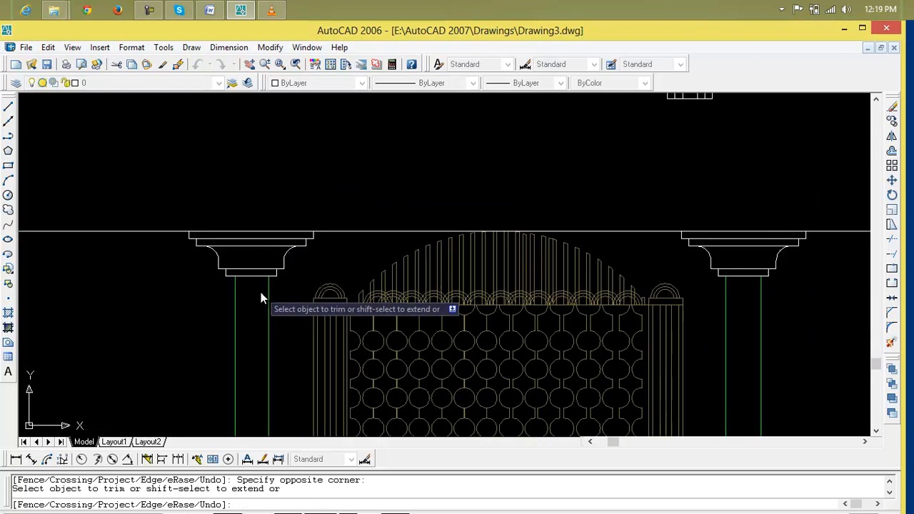
Step: Trim the left column's shaft edges between the capital and the plinth line, and undo that trim
{"action": "middle_click_drag", "start_coordinate": [261, 291], "coordinate": [265, 231]}
{"action": "scroll", "coordinate": [264, 230], "scroll_direction": "down", "scroll_amount": 2}
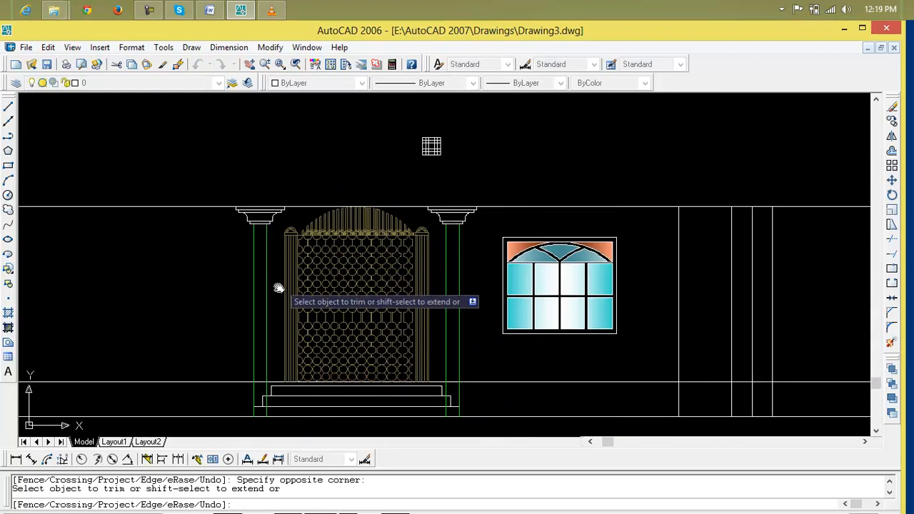
{"action": "left_click", "coordinate": [270, 286]}
{"action": "left_click", "coordinate": [246, 299]}
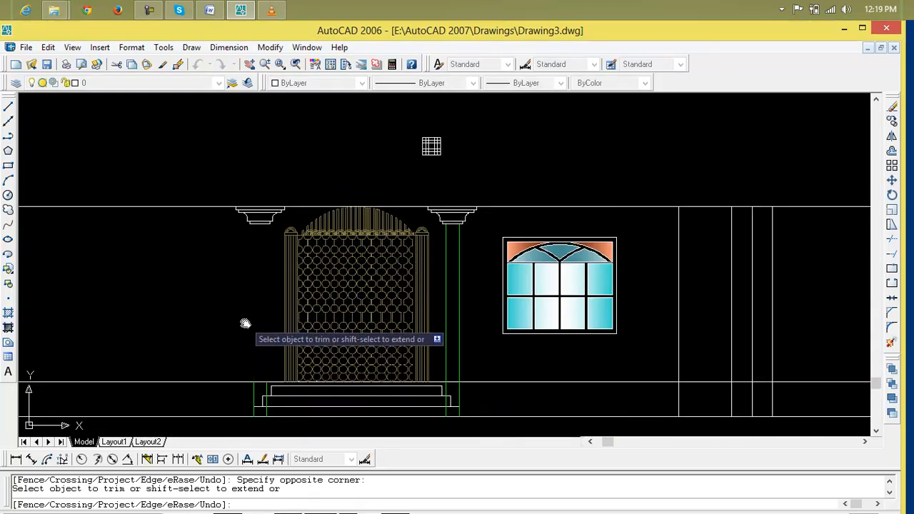
{"action": "key", "text": "ctrl+z"}
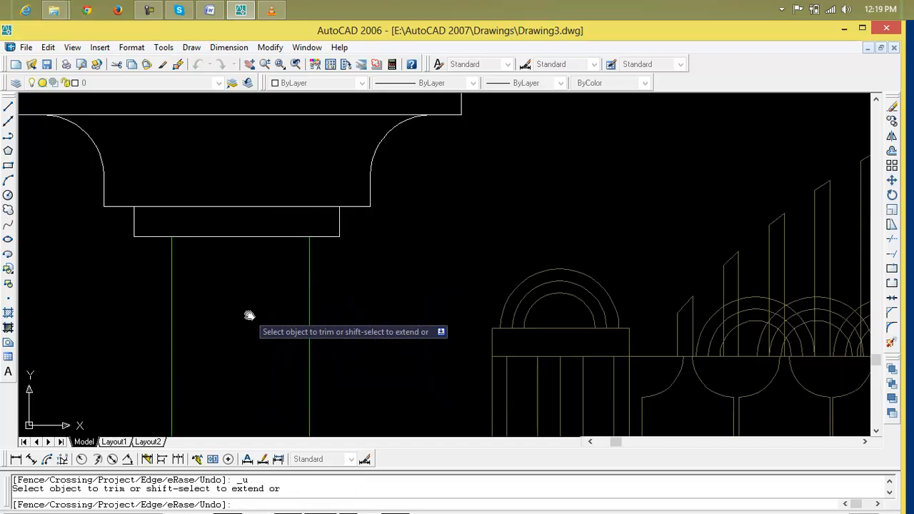
{"action": "key", "text": "Escape"}
Step: Try to select the left and right columns together with their capitals
{"action": "scroll", "coordinate": [250, 316], "scroll_direction": "down", "scroll_amount": 3}
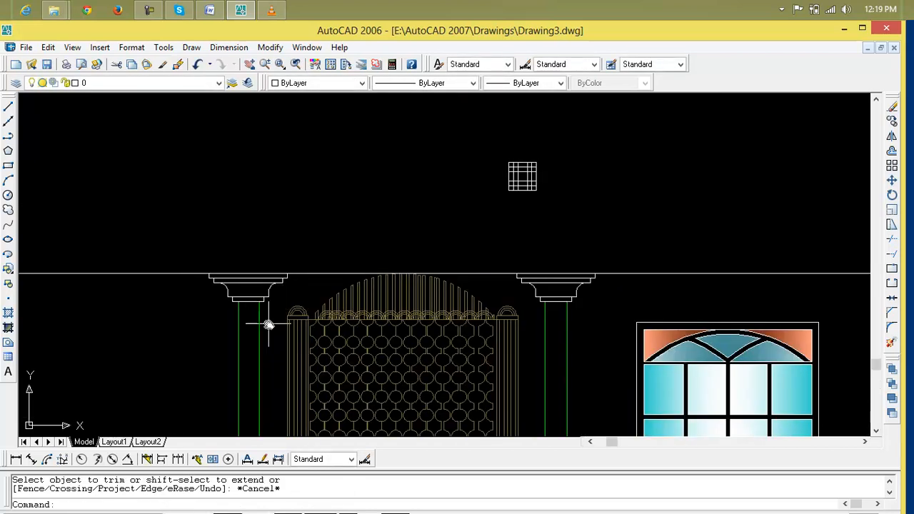
{"action": "scroll", "coordinate": [263, 333], "scroll_direction": "down", "scroll_amount": 2}
{"action": "middle_click_drag", "start_coordinate": [263, 334], "coordinate": [260, 284]}
{"action": "scroll", "coordinate": [260, 300], "scroll_direction": "up", "scroll_amount": 3}
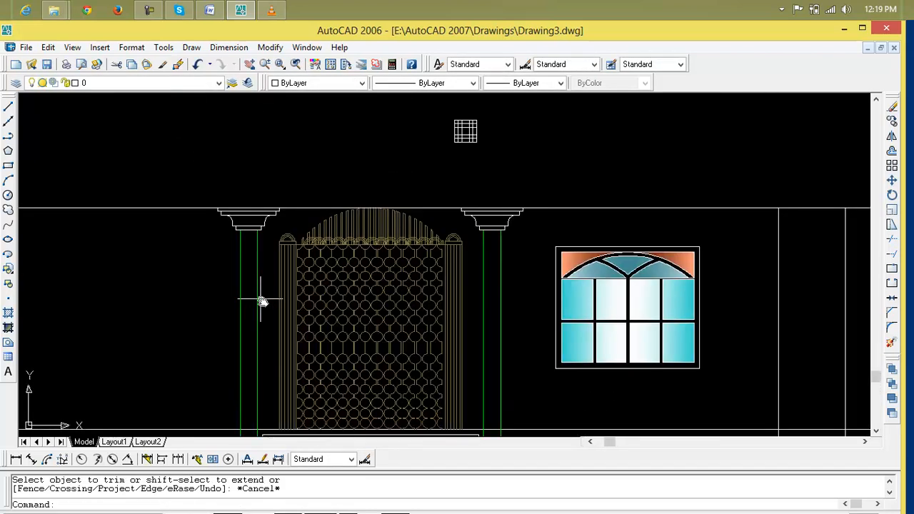
{"action": "left_click", "coordinate": [235, 320]}
{"action": "scroll", "coordinate": [274, 252], "scroll_direction": "up", "scroll_amount": 3}
{"action": "left_click", "coordinate": [286, 190]}
{"action": "left_click", "coordinate": [98, 153]}
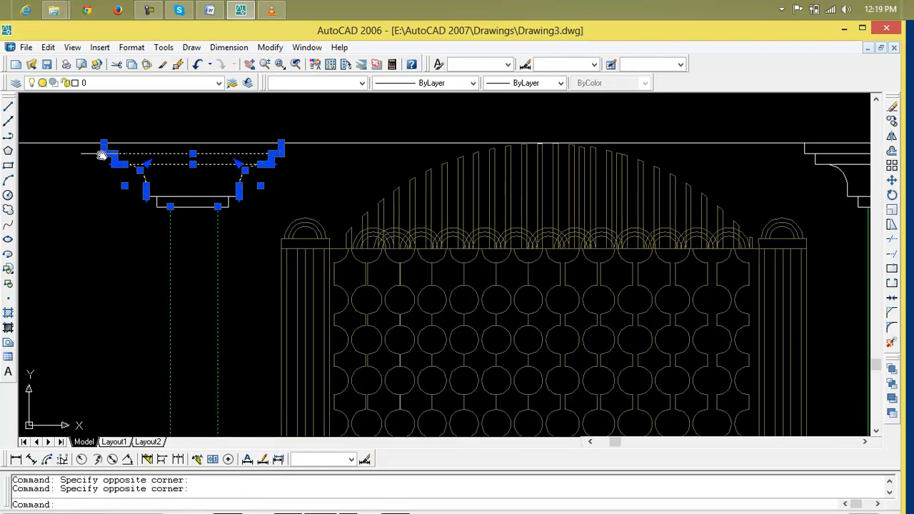
{"action": "left_click", "coordinate": [221, 237]}
{"action": "left_click", "coordinate": [94, 170]}
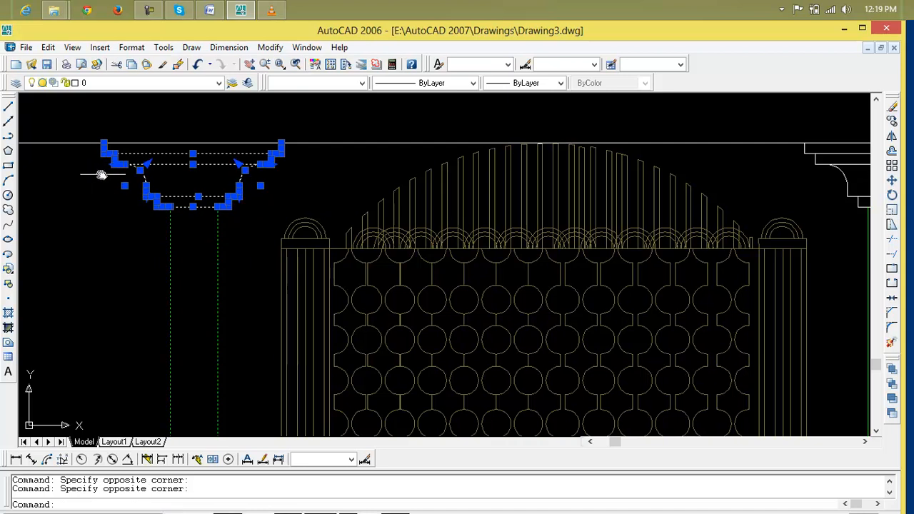
{"action": "left_click", "coordinate": [249, 229]}
{"action": "left_click", "coordinate": [214, 161]}
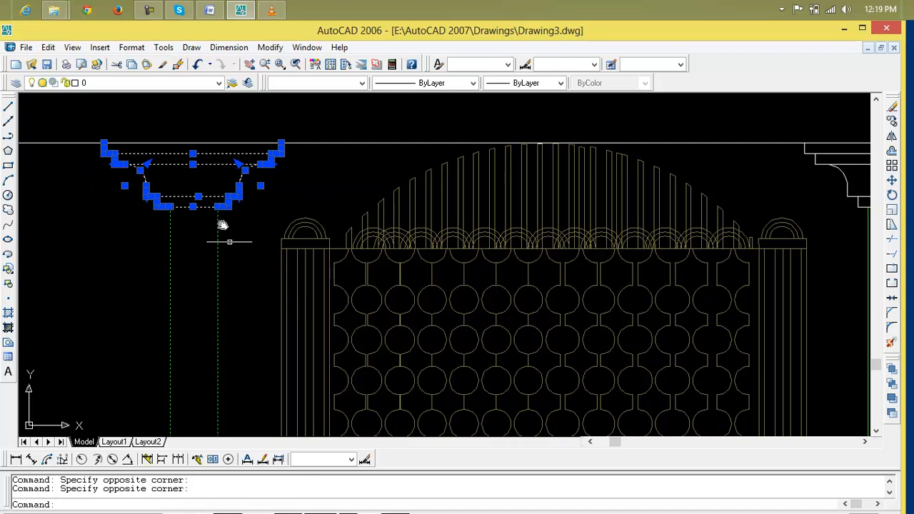
{"action": "scroll", "coordinate": [232, 315], "scroll_direction": "down", "scroll_amount": 1}
{"action": "middle_click_drag", "start_coordinate": [232, 316], "coordinate": [164, 288]}
{"action": "middle_click_drag", "start_coordinate": [588, 282], "coordinate": [565, 284]}
{"action": "left_click", "coordinate": [653, 255]}
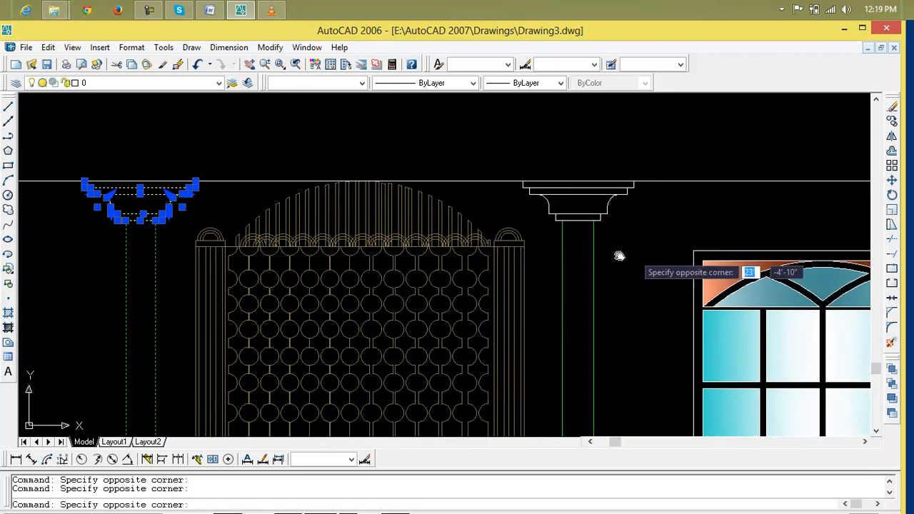
{"action": "left_click", "coordinate": [519, 187]}
{"action": "key", "text": "Escape"}
{"action": "key", "text": "Escape"}
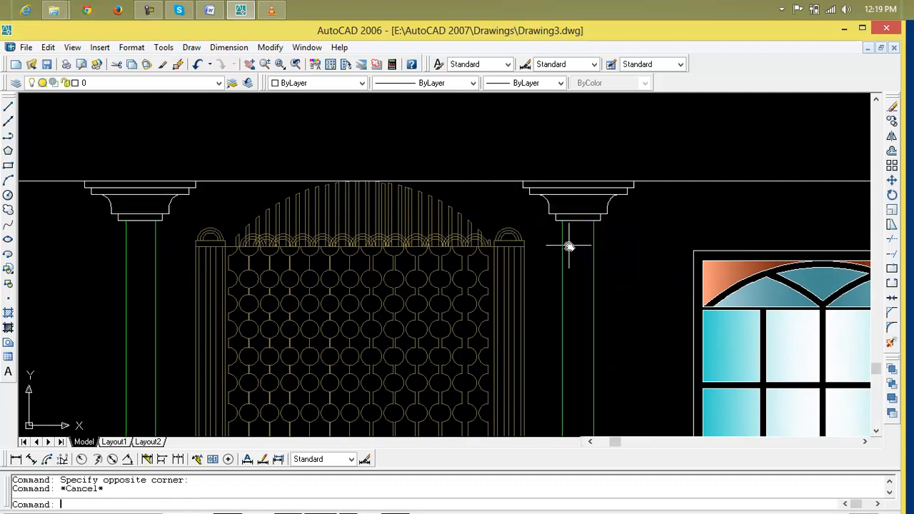
{"action": "scroll", "coordinate": [569, 247], "scroll_direction": "up", "scroll_amount": 5}
{"action": "left_click", "coordinate": [786, 203]}
{"action": "left_click", "coordinate": [346, 113]}
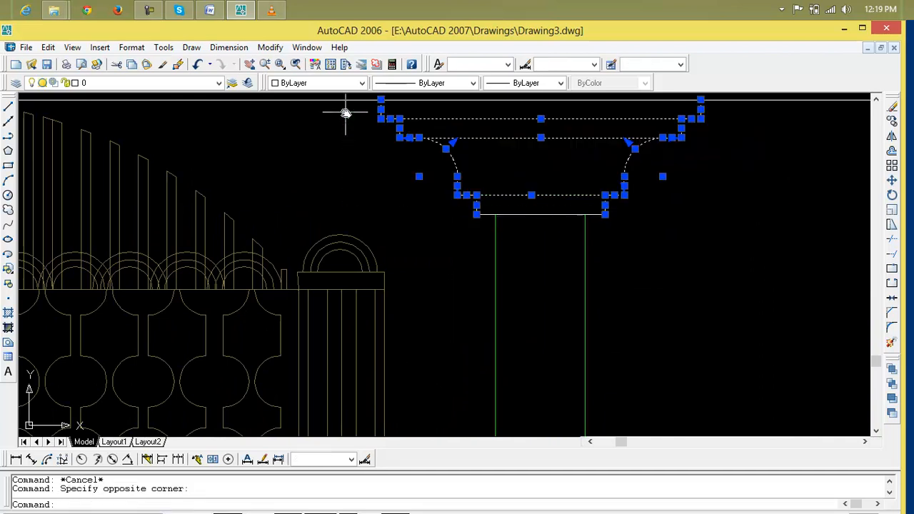
{"action": "left_click", "coordinate": [724, 241]}
{"action": "left_click", "coordinate": [464, 219]}
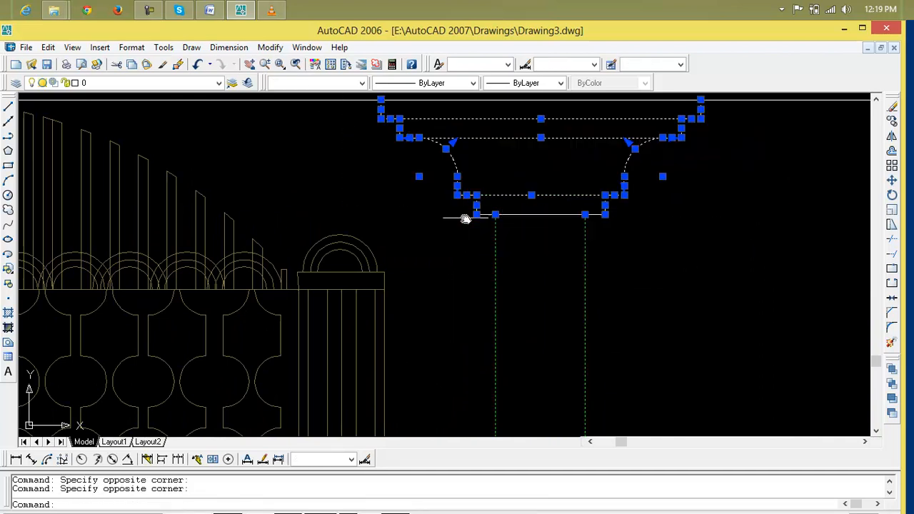
{"action": "scroll", "coordinate": [555, 236], "scroll_direction": "down", "scroll_amount": 4}
{"action": "left_click", "coordinate": [555, 239]}
{"action": "left_click", "coordinate": [479, 224]}
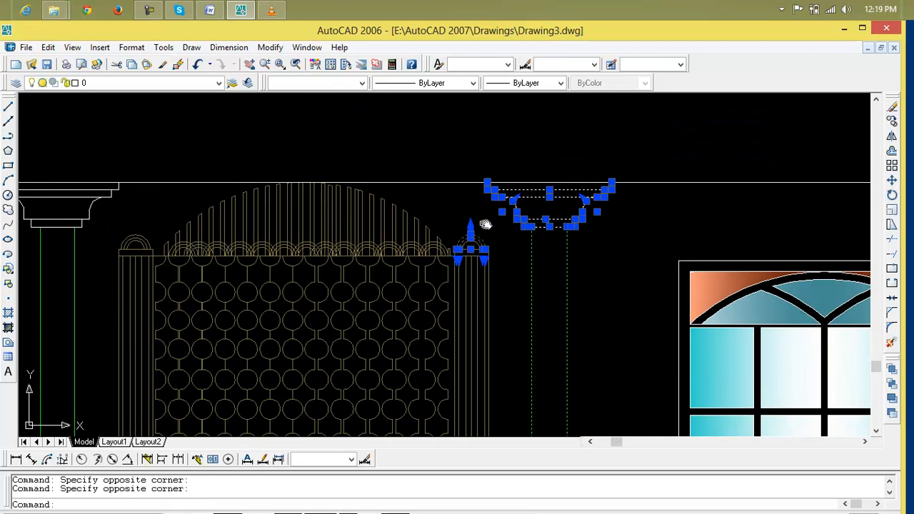
{"action": "key", "text": "Escape"}
{"action": "key", "text": "Escape"}
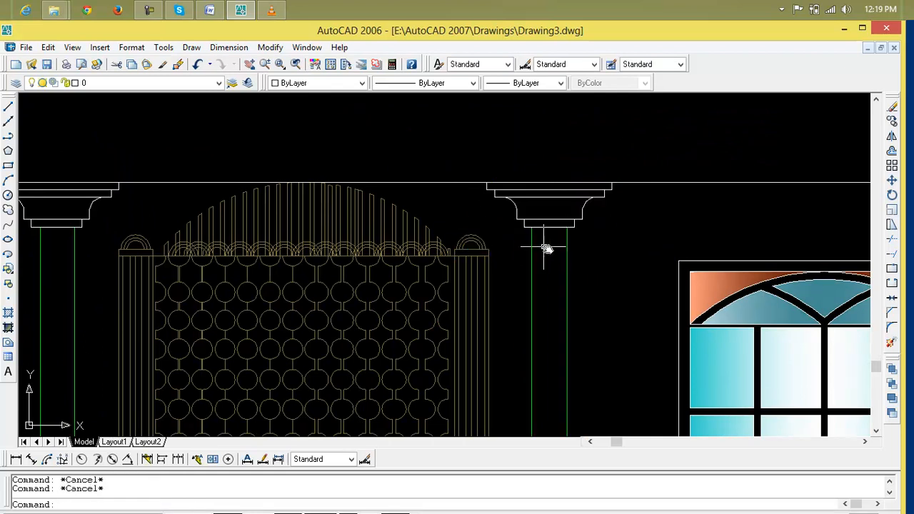
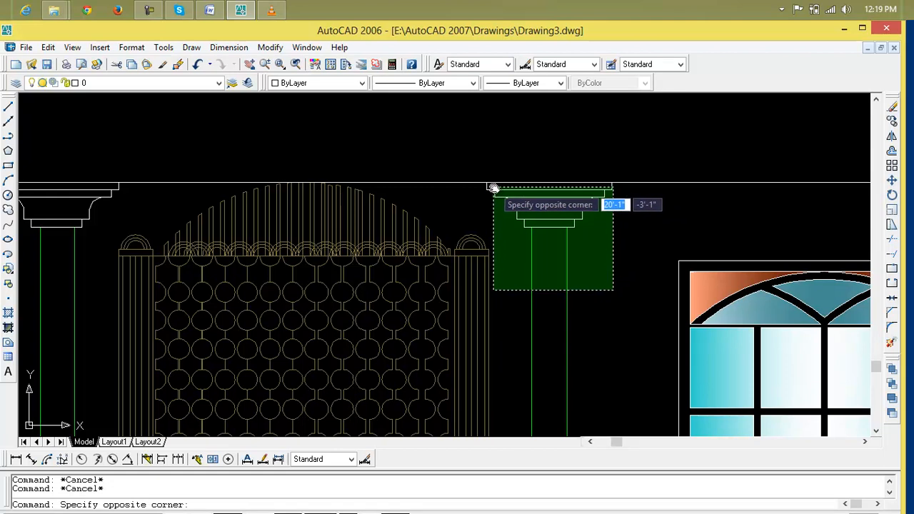
Step: Select the right column's shaft edges together with all lines and arcs of its capital
{"action": "left_click", "coordinate": [492, 188]}
{"action": "left_click", "coordinate": [584, 232]}
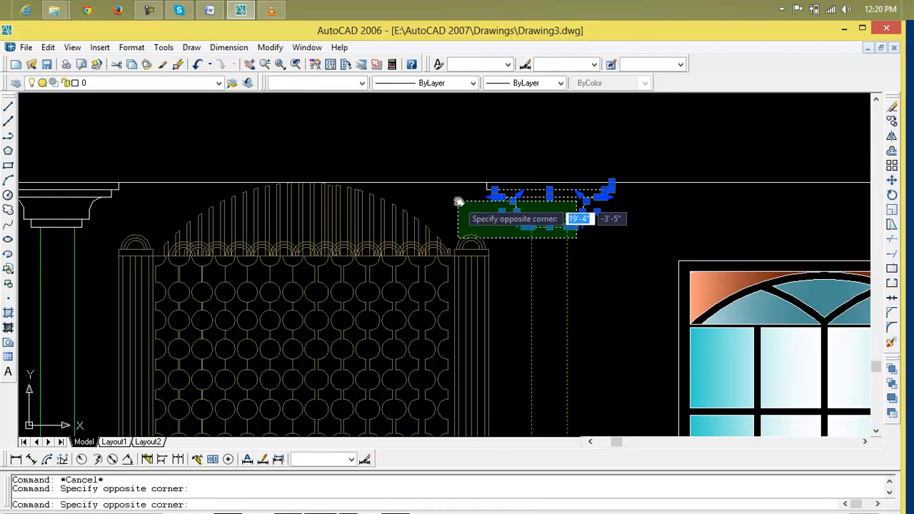
{"action": "left_click", "coordinate": [535, 221]}
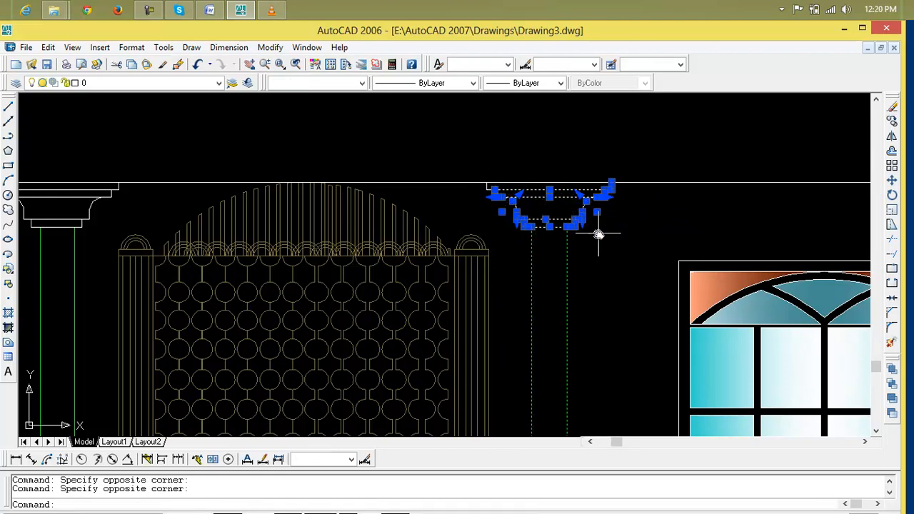
{"action": "left_click", "coordinate": [597, 229]}
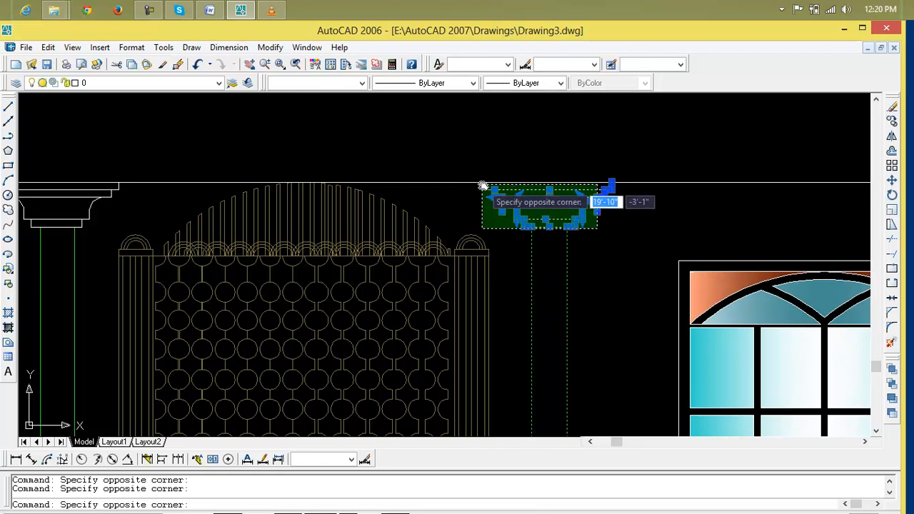
{"action": "left_click", "coordinate": [483, 187]}
{"action": "scroll", "coordinate": [580, 266], "scroll_direction": "down", "scroll_amount": 5}
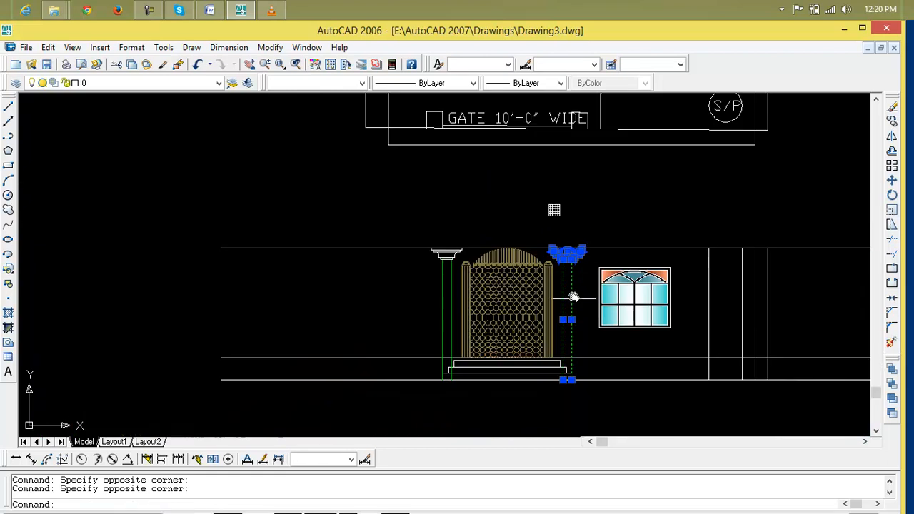
{"action": "scroll", "coordinate": [462, 285], "scroll_direction": "up", "scroll_amount": 5}
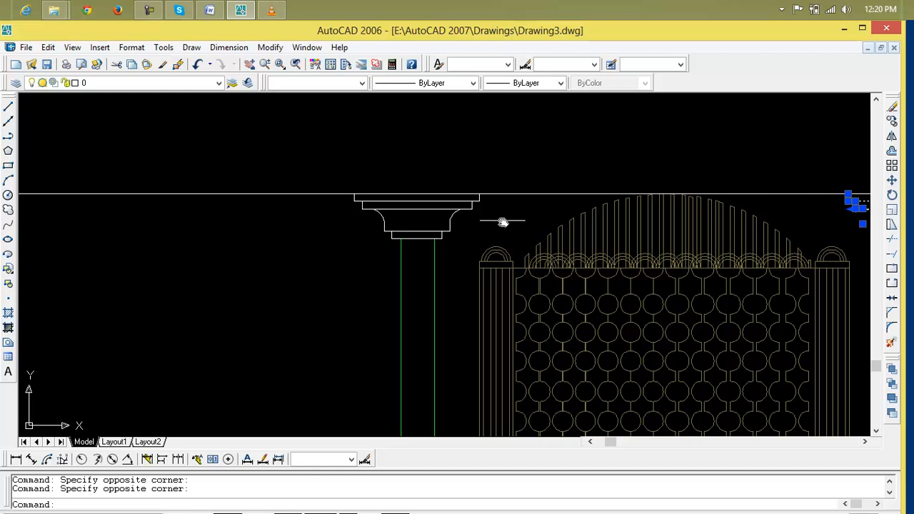
Step: Add the left gate column's capital, neck band and shaft lines to the current selection
{"action": "left_click", "coordinate": [499, 226]}
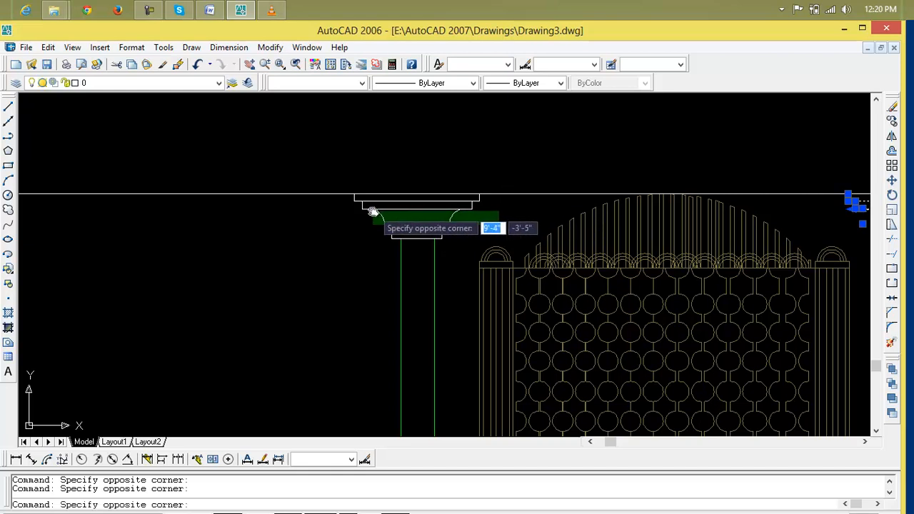
{"action": "left_click", "coordinate": [351, 200]}
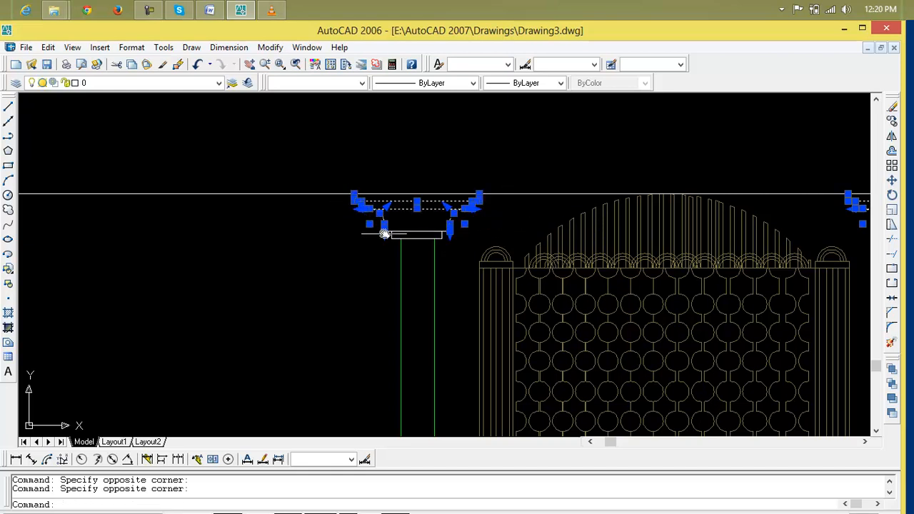
{"action": "left_click", "coordinate": [440, 269]}
{"action": "left_click", "coordinate": [373, 223]}
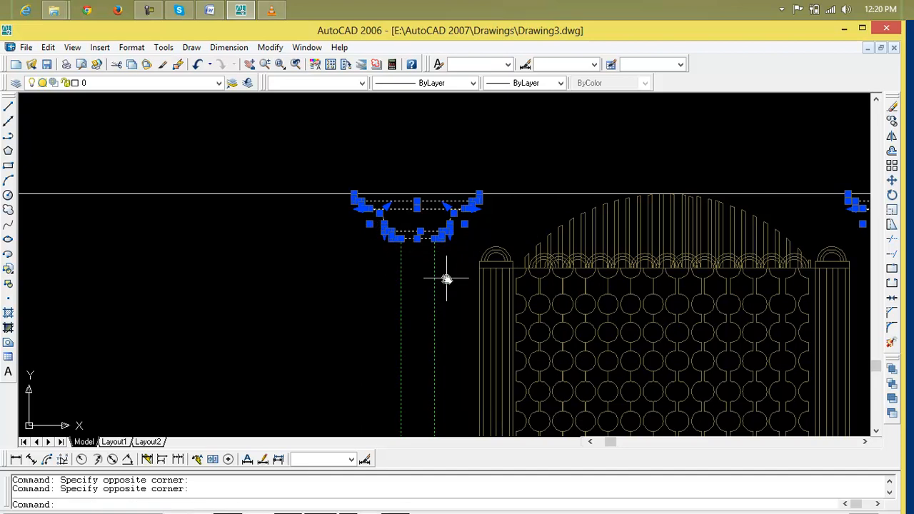
Step: Try the colour-book colour DIC 377 and standard Blue on the selected gate columns
{"action": "left_click", "coordinate": [362, 83]}
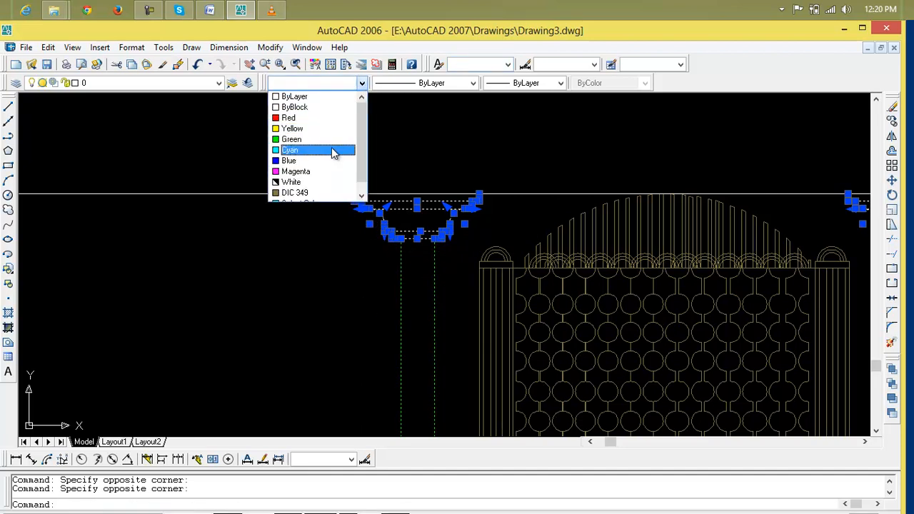
{"action": "left_click", "coordinate": [362, 194]}
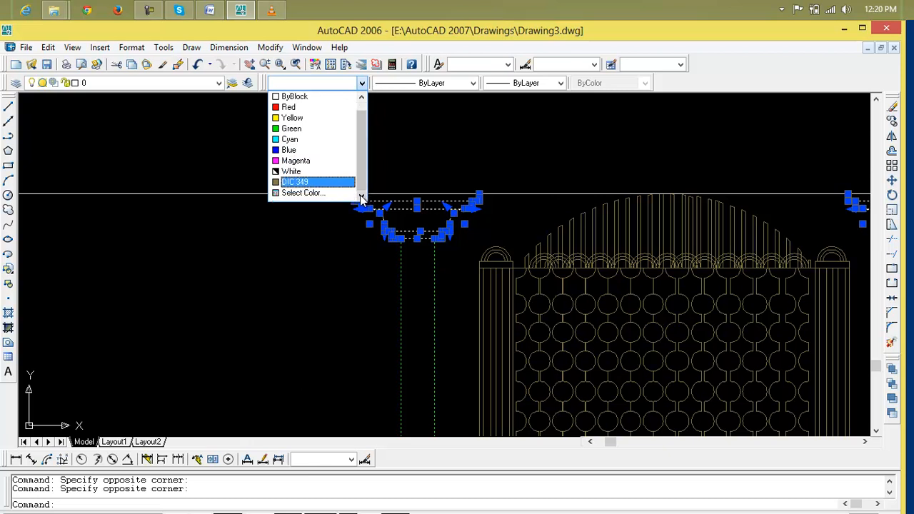
{"action": "left_click", "coordinate": [327, 193]}
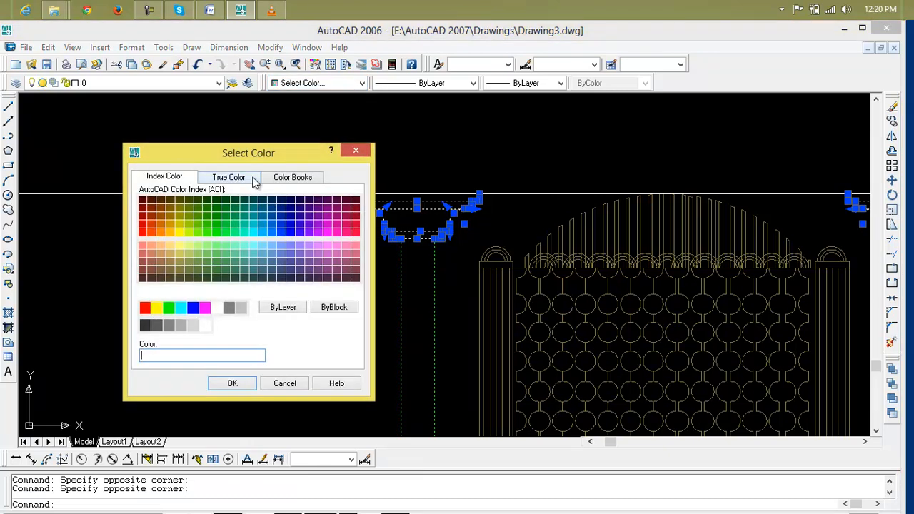
{"action": "left_click", "coordinate": [237, 179]}
{"action": "left_click", "coordinate": [286, 179]}
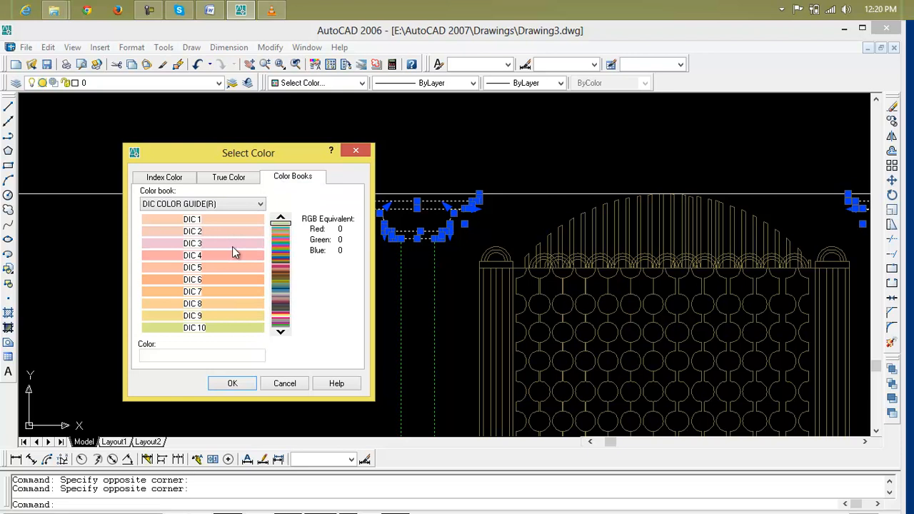
{"action": "left_click", "coordinate": [239, 256]}
{"action": "left_click", "coordinate": [242, 267]}
{"action": "left_click", "coordinate": [248, 290]}
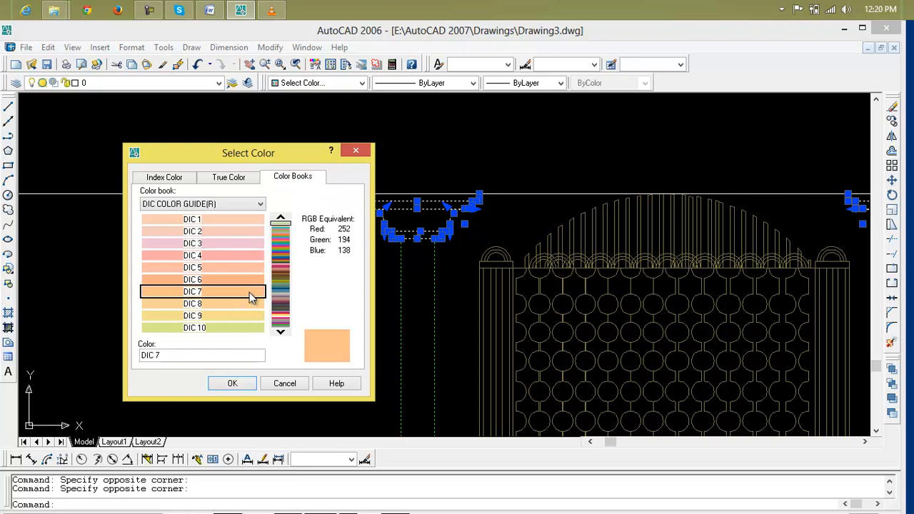
{"action": "left_click_drag", "start_coordinate": [278, 294], "coordinate": [280, 282]}
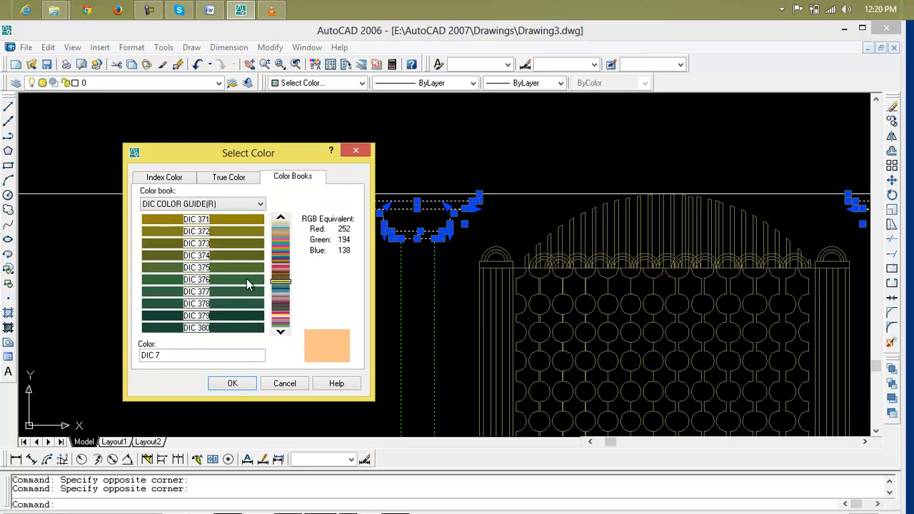
{"action": "left_click", "coordinate": [241, 255]}
{"action": "left_click", "coordinate": [240, 244]}
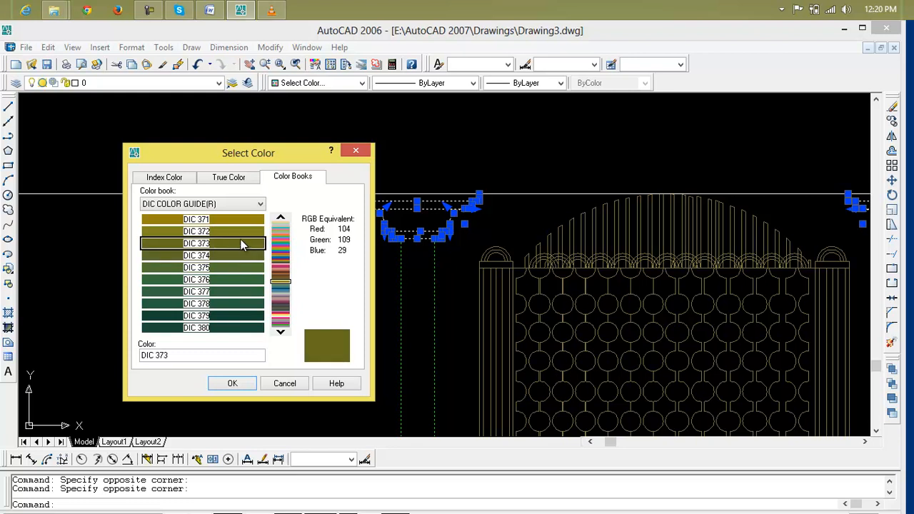
{"action": "left_click", "coordinate": [242, 222]}
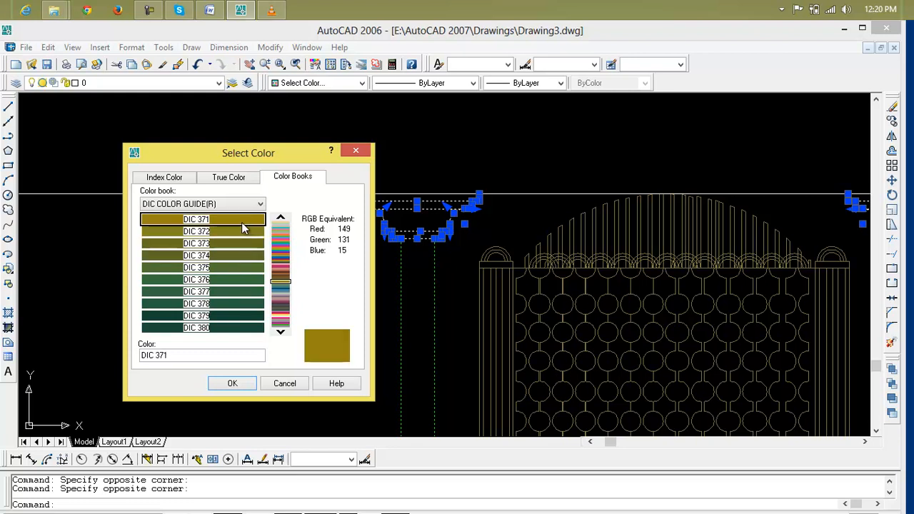
{"action": "left_click", "coordinate": [239, 291]}
{"action": "left_click", "coordinate": [232, 384]}
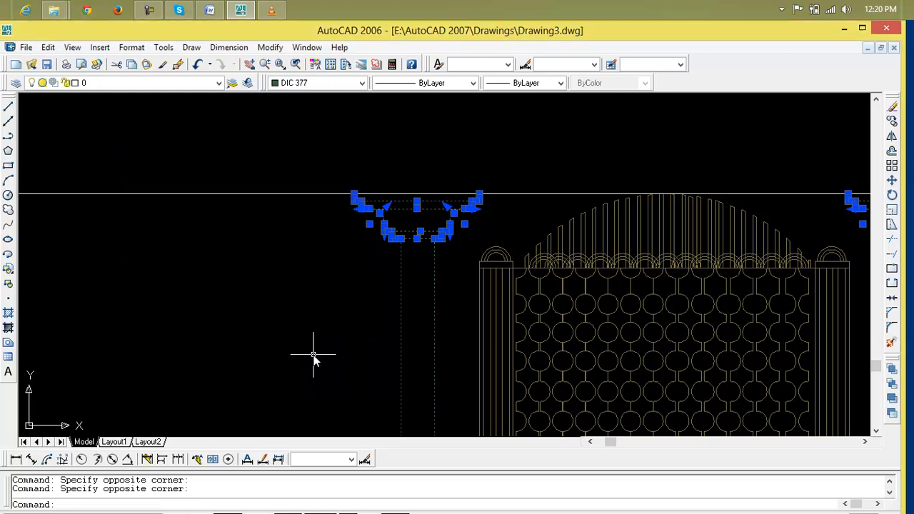
{"action": "left_click", "coordinate": [363, 84]}
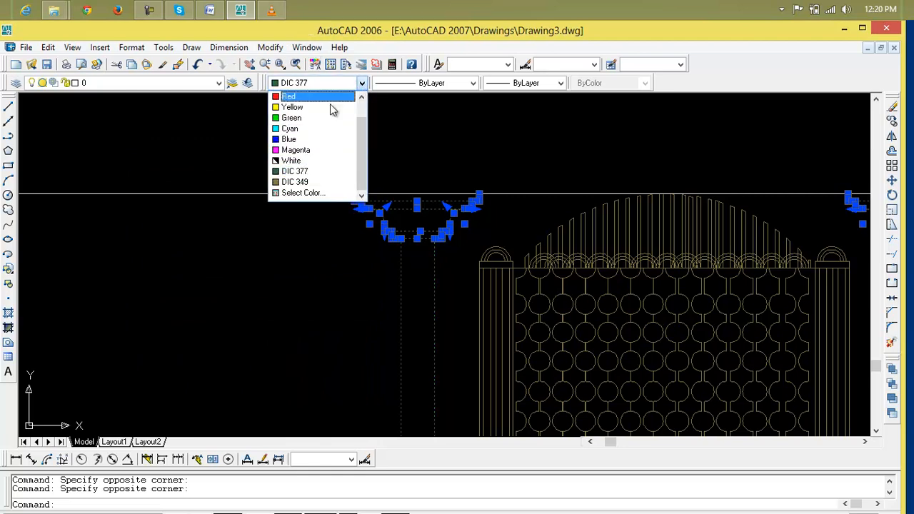
{"action": "left_click", "coordinate": [326, 141]}
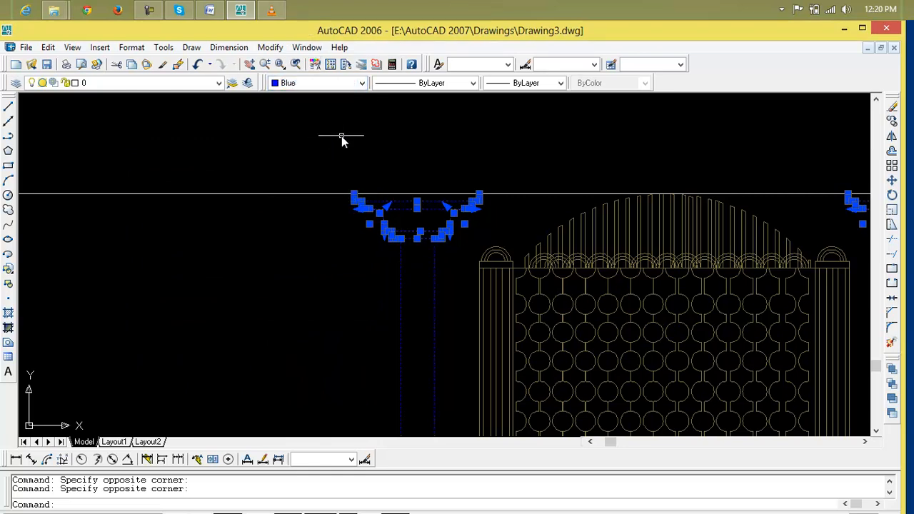
Step: Set the selected gate columns' colour to ByLayer and clear the selection
{"action": "left_click", "coordinate": [362, 84]}
{"action": "scroll", "coordinate": [325, 121], "scroll_direction": "up", "scroll_amount": 3}
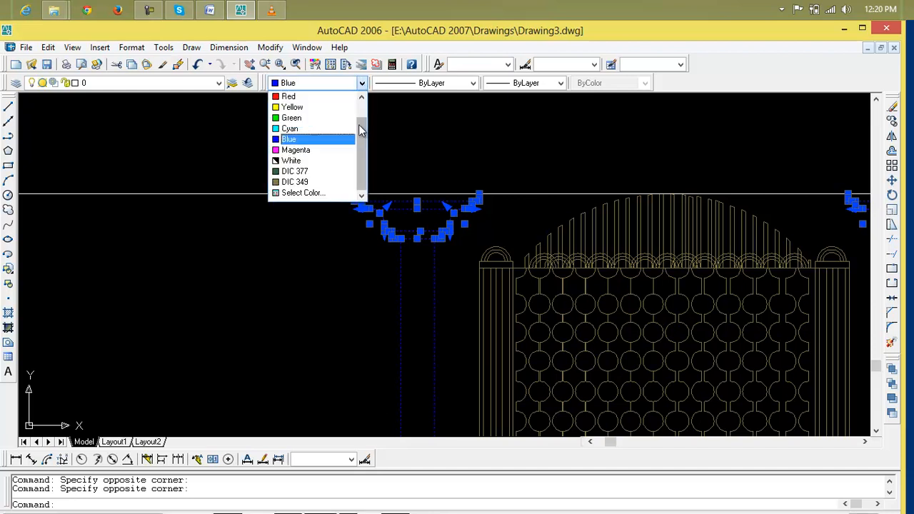
{"action": "left_click", "coordinate": [300, 96]}
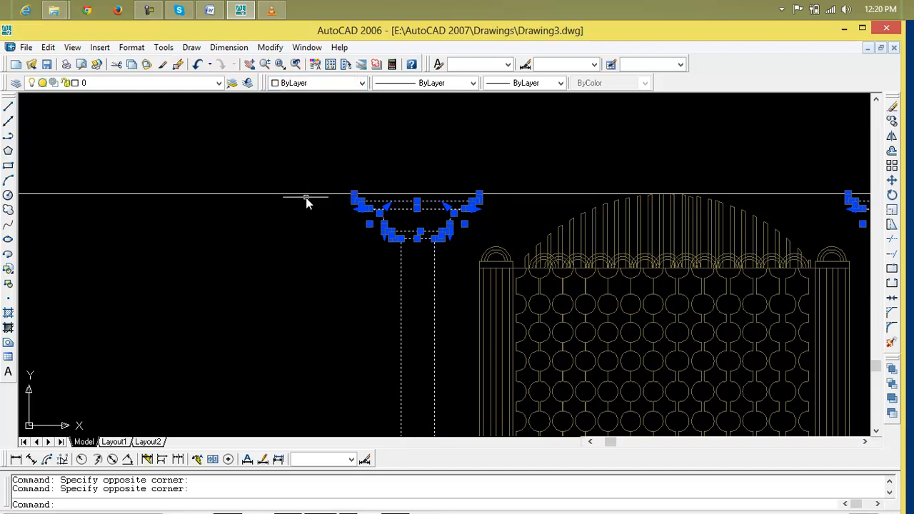
{"action": "key", "text": "Escape"}
{"action": "key", "text": "Escape"}
Step: Trim the right gate column's lines between the plinth line and the entrance steps, and erase the inner line's leftover piece across the steps
{"action": "scroll", "coordinate": [388, 250], "scroll_direction": "down", "scroll_amount": 5}
{"action": "middle_click_drag", "start_coordinate": [388, 250], "coordinate": [388, 204]}
{"action": "scroll", "coordinate": [424, 283], "scroll_direction": "up", "scroll_amount": 4}
{"action": "scroll", "coordinate": [424, 283], "scroll_direction": "up", "scroll_amount": 2}
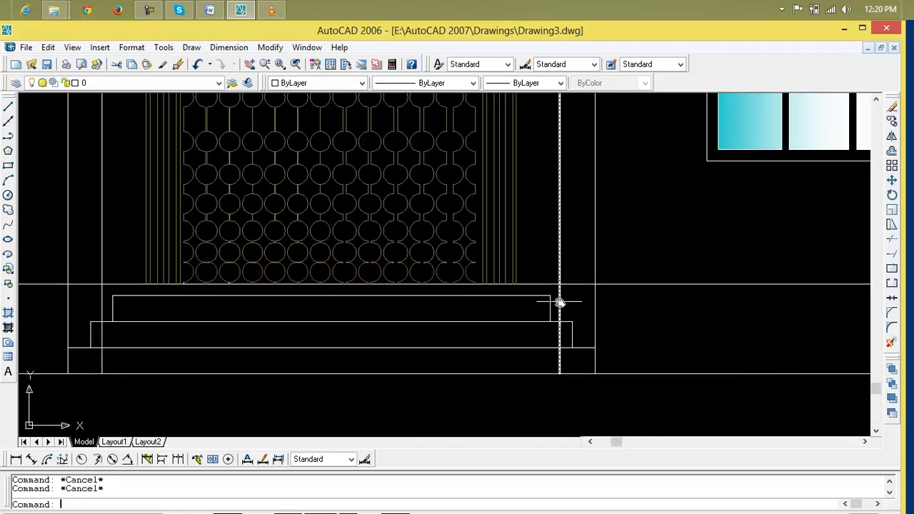
{"action": "type", "text": "tr"}
{"action": "key", "text": "Return"}
{"action": "key", "text": "Return"}
{"action": "left_click", "coordinate": [607, 302]}
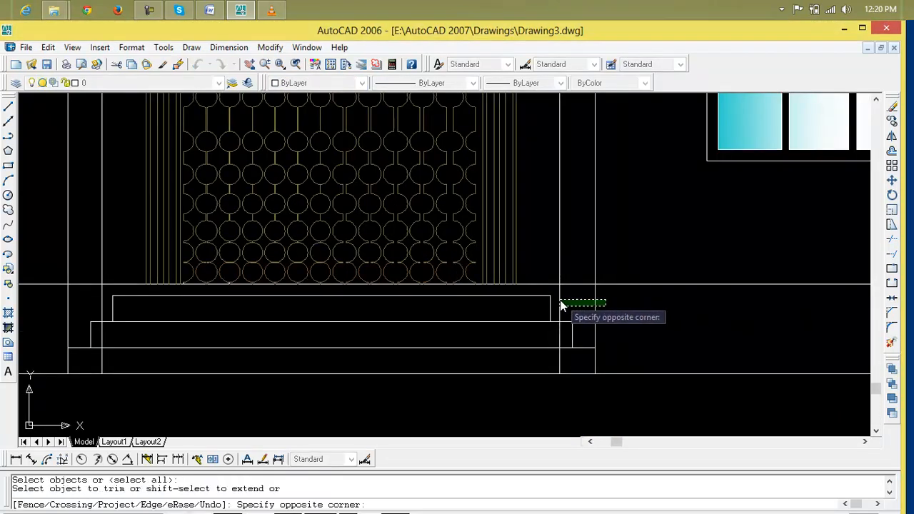
{"action": "left_click", "coordinate": [564, 308]}
{"action": "scroll", "coordinate": [571, 335], "scroll_direction": "up", "scroll_amount": 2}
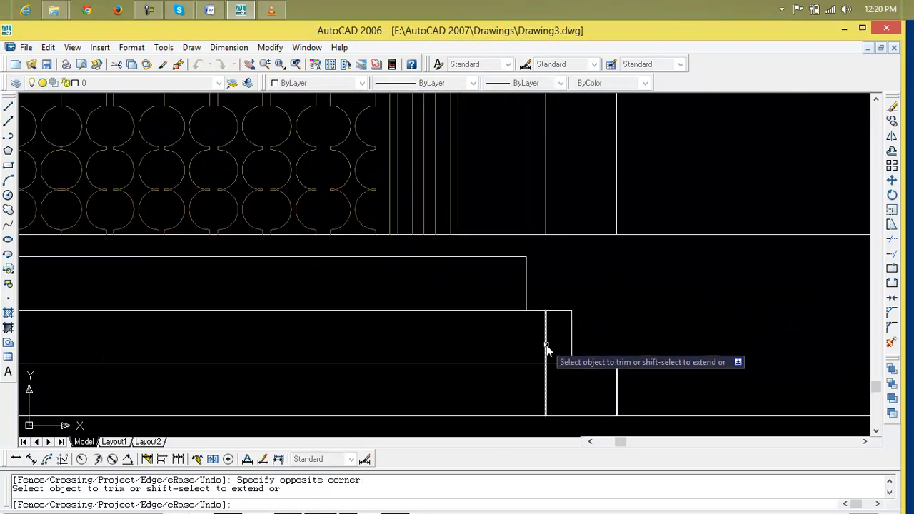
{"action": "key", "text": "Escape"}
{"action": "left_click", "coordinate": [547, 350]}
{"action": "key", "text": "Delete"}
Step: Trim the left gate column's lines below the plinth line and erase the inner line's leftover piece across the steps
{"action": "scroll", "coordinate": [557, 347], "scroll_direction": "down", "scroll_amount": 2}
{"action": "middle_click_drag", "start_coordinate": [566, 344], "coordinate": [704, 349]}
{"action": "scroll", "coordinate": [316, 351], "scroll_direction": "up", "scroll_amount": 2}
{"action": "key", "text": "Escape"}
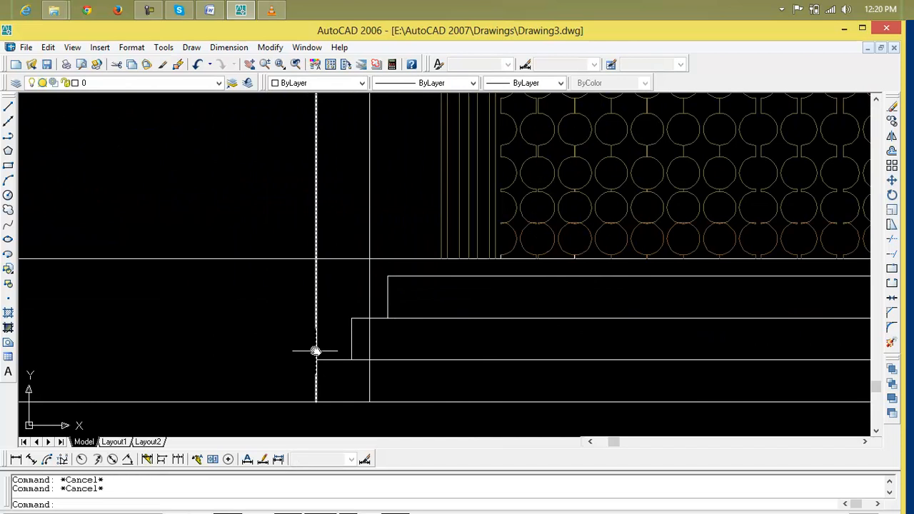
{"action": "type", "text": "tr"}
{"action": "key", "text": "Return"}
{"action": "key", "text": "Return"}
{"action": "left_click", "coordinate": [367, 296]}
{"action": "left_click", "coordinate": [288, 289]}
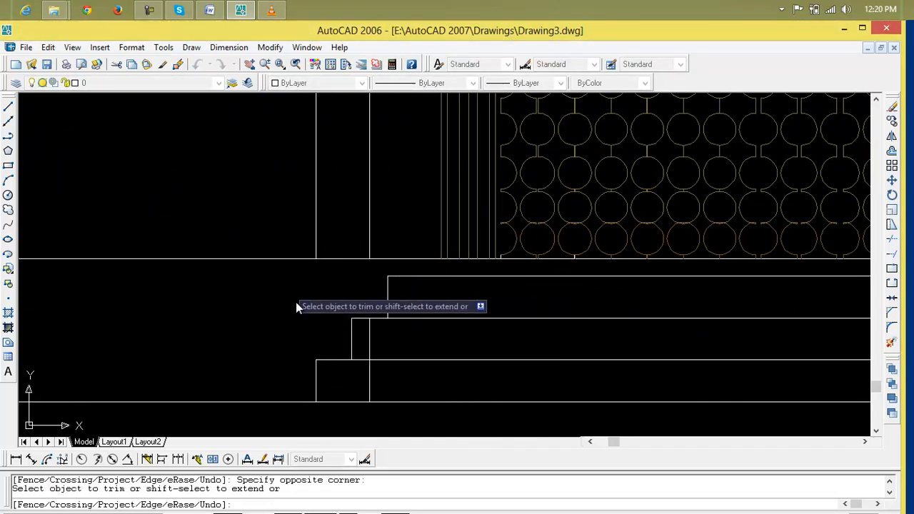
{"action": "key", "text": "Return"}
{"action": "left_click", "coordinate": [369, 362]}
{"action": "key", "text": "Delete"}
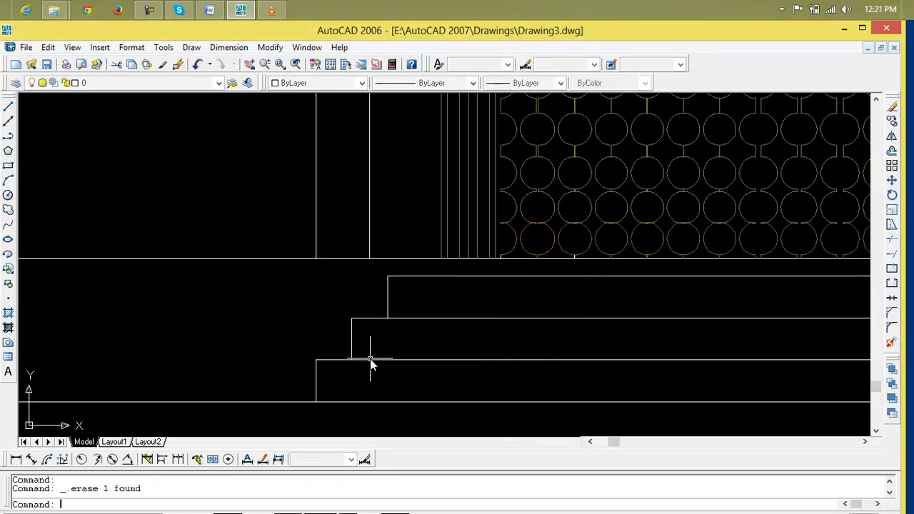
Step: Erase the stray small grid square between the floor plan and the gate elevation
{"action": "scroll", "coordinate": [390, 366], "scroll_direction": "down", "scroll_amount": 4}
{"action": "scroll", "coordinate": [389, 366], "scroll_direction": "down", "scroll_amount": 2}
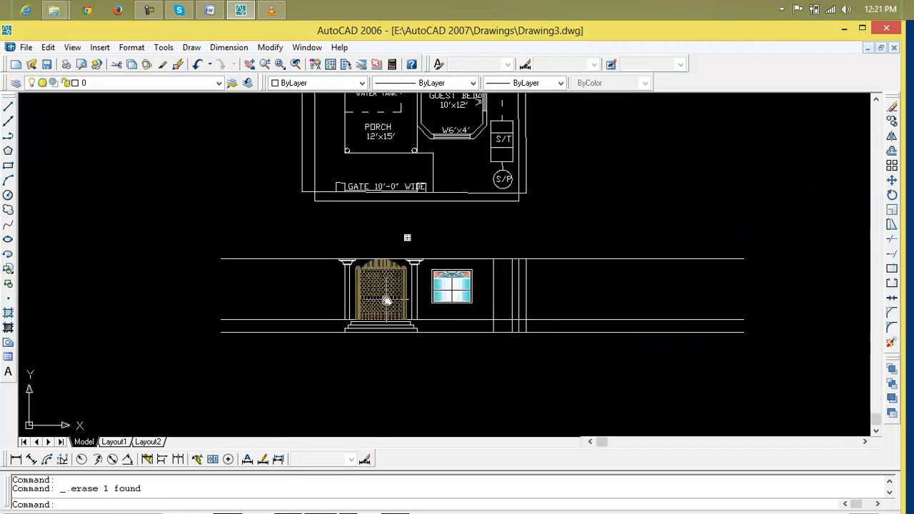
{"action": "scroll", "coordinate": [427, 223], "scroll_direction": "up", "scroll_amount": 3}
{"action": "left_click", "coordinate": [424, 223]}
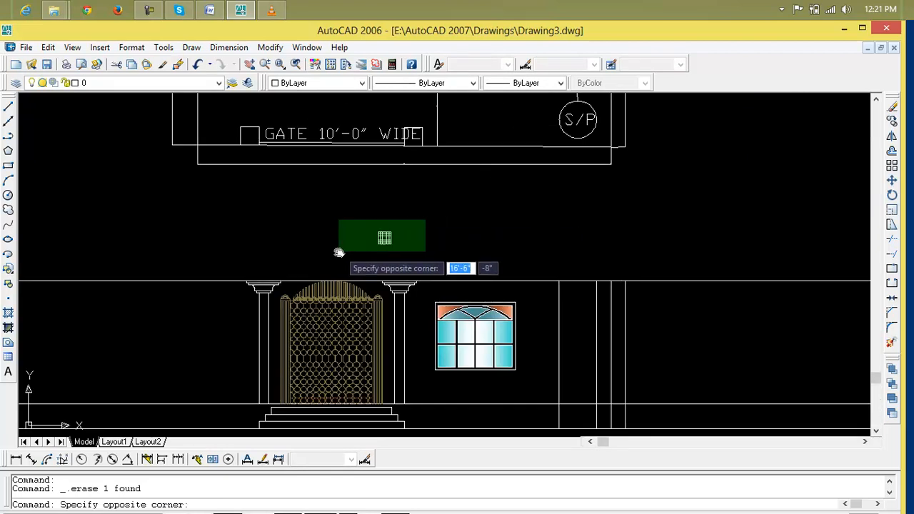
{"action": "key", "text": "Delete"}
Step: Draw a vertical line from the right gate column's outer base corner on the plinth line down to the ground line
{"action": "scroll", "coordinate": [343, 258], "scroll_direction": "down", "scroll_amount": 5}
{"action": "middle_click_drag", "start_coordinate": [372, 297], "coordinate": [408, 297]}
{"action": "scroll", "coordinate": [455, 310], "scroll_direction": "up", "scroll_amount": 2}
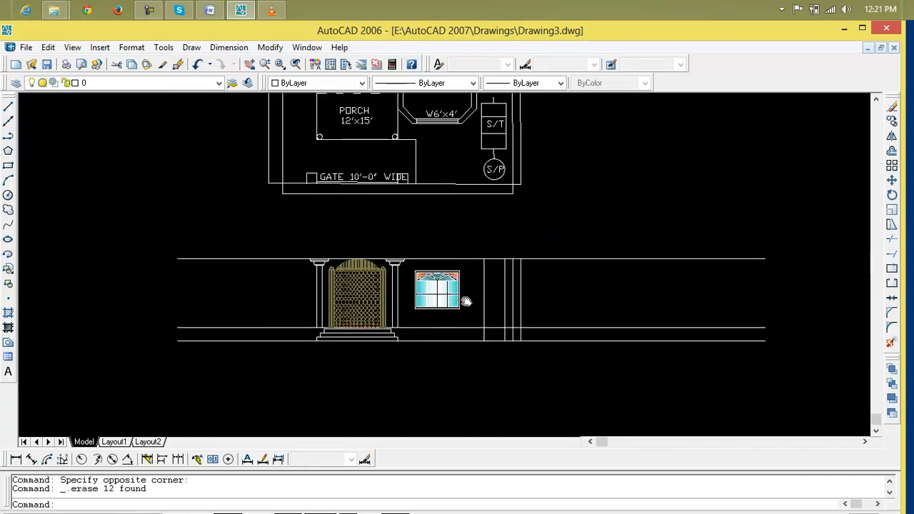
{"action": "middle_click_drag", "start_coordinate": [466, 302], "coordinate": [452, 307]}
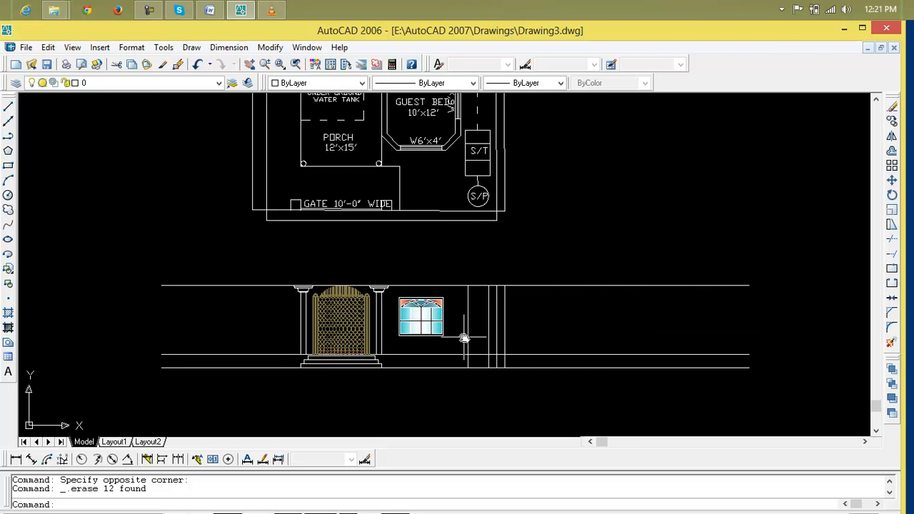
{"action": "scroll", "coordinate": [416, 369], "scroll_direction": "up", "scroll_amount": 6}
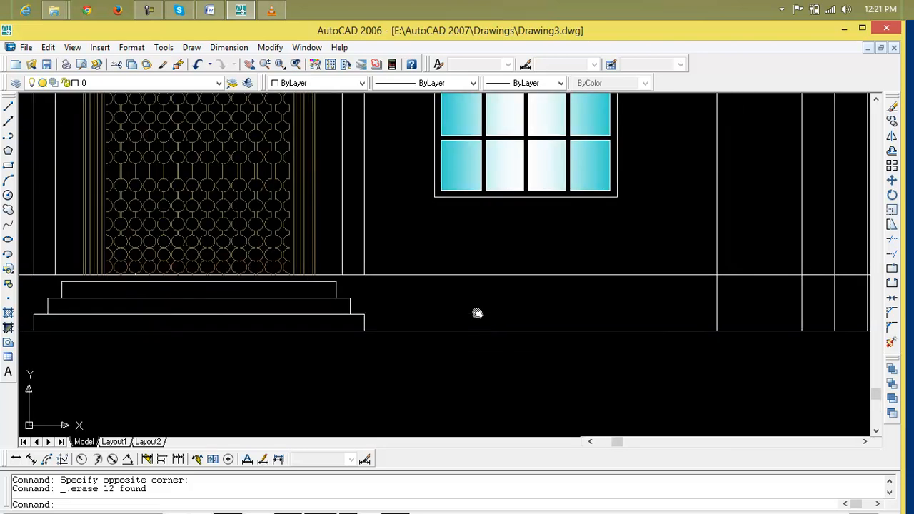
{"action": "type", "text": "l"}
{"action": "key", "text": "Return"}
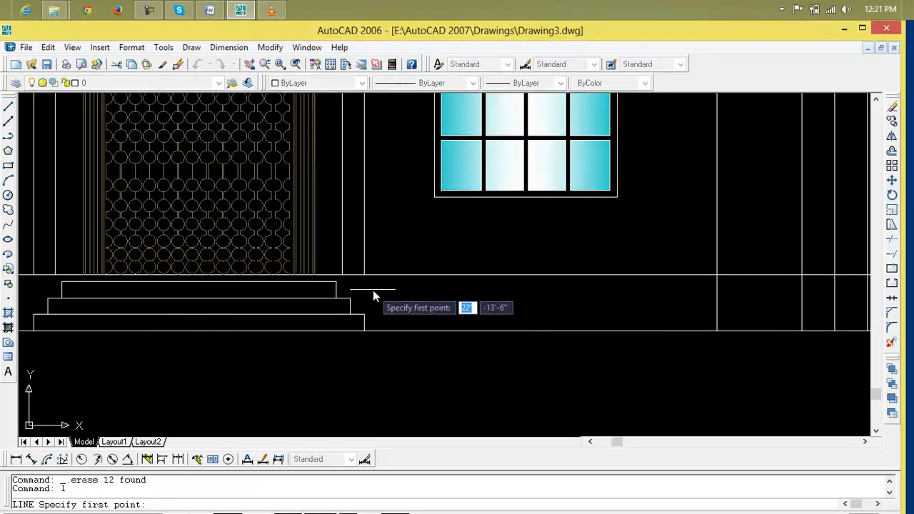
{"action": "left_click", "coordinate": [363, 276]}
{"action": "left_click", "coordinate": [363, 330]}
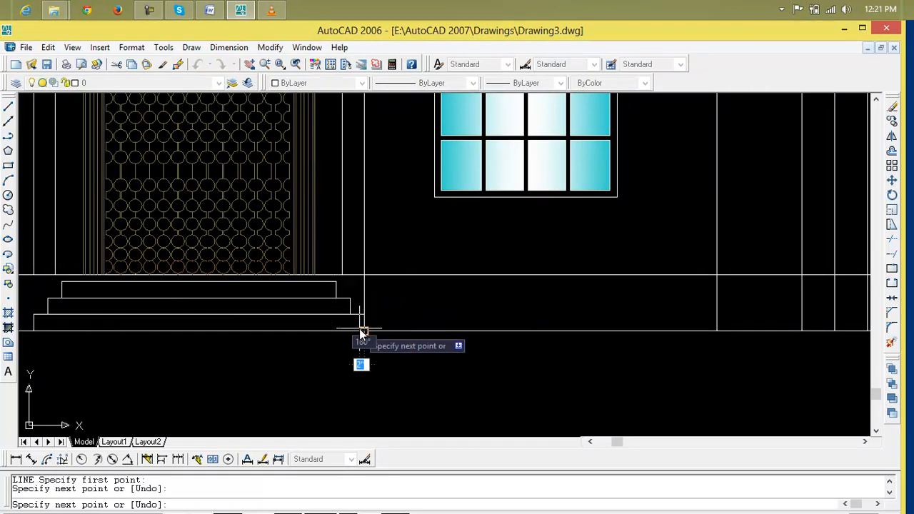
{"action": "key", "text": "Return"}
Step: Trim the three vertical wall lines beyond the window below the plinth line, keeping the outermost line down to the ground
{"action": "mouse_move", "coordinate": [194, 323]}
{"action": "middle_mouse_down"}
{"action": "mouse_move", "coordinate": [658, 328]}
{"action": "mouse_move", "coordinate": [543, 322]}
{"action": "middle_mouse_up"}
{"action": "scroll", "coordinate": [658, 328], "scroll_direction": "down", "scroll_amount": 3}
{"action": "middle_click_drag", "start_coordinate": [649, 328], "coordinate": [435, 333]}
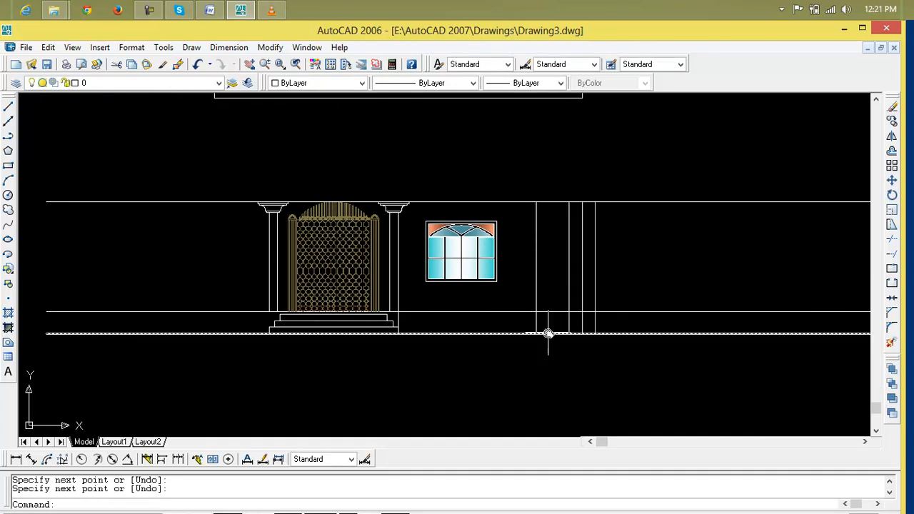
{"action": "key", "text": "Escape"}
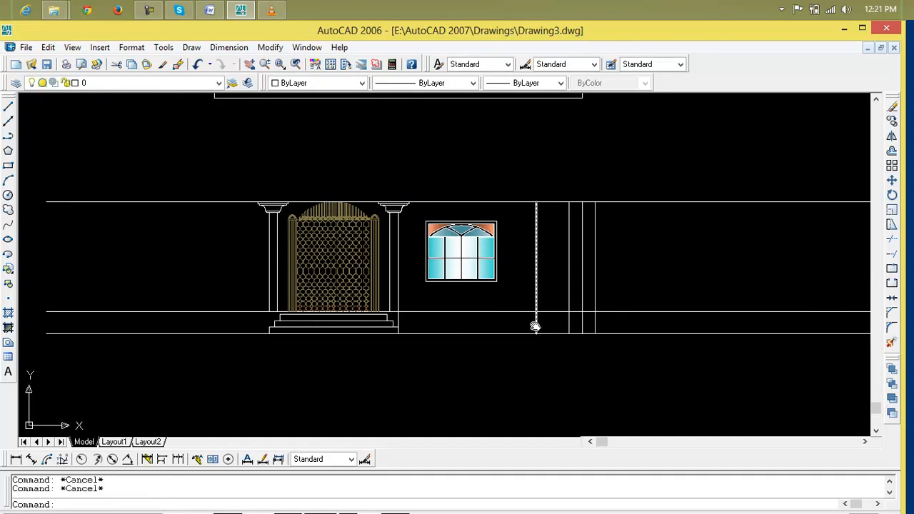
{"action": "type", "text": "tr"}
{"action": "key", "text": "Return"}
{"action": "key", "text": "Return"}
{"action": "left_click", "coordinate": [588, 327]}
{"action": "left_click", "coordinate": [541, 336]}
{"action": "key", "text": "Escape"}
{"action": "key", "text": "Escape"}
{"action": "key", "text": "Escape"}
Step: Create a polyline boundary around the plinth band between the entrance steps and the outermost wall line
{"action": "scroll", "coordinate": [499, 328], "scroll_direction": "up", "scroll_amount": 2}
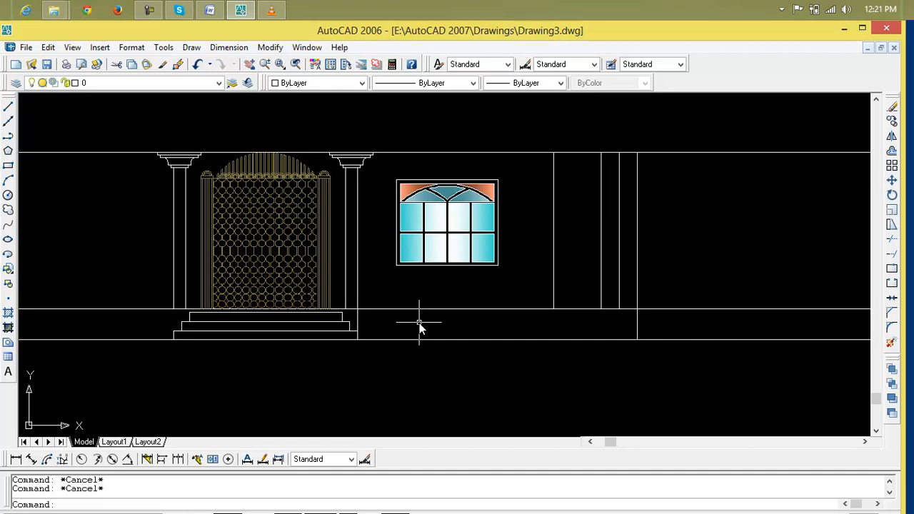
{"action": "type", "text": "bo"}
{"action": "key", "text": "Return"}
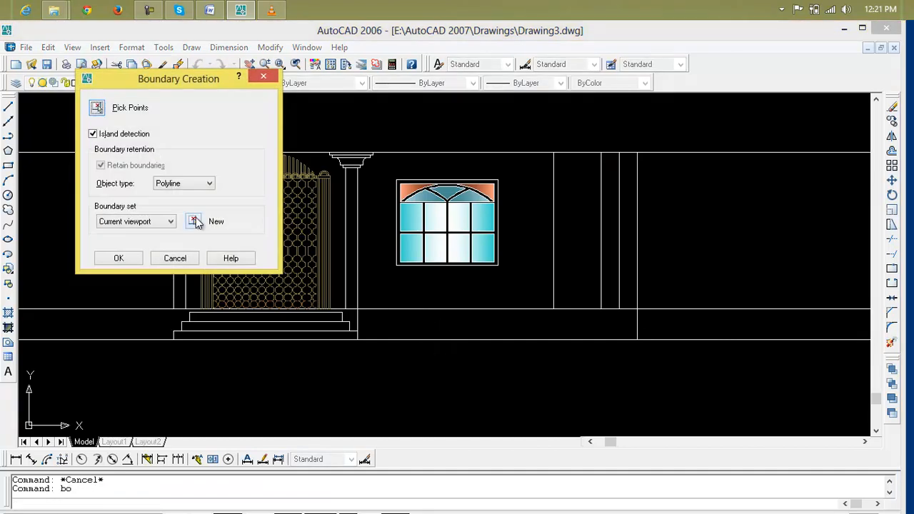
{"action": "left_click", "coordinate": [97, 107]}
{"action": "left_click", "coordinate": [507, 330]}
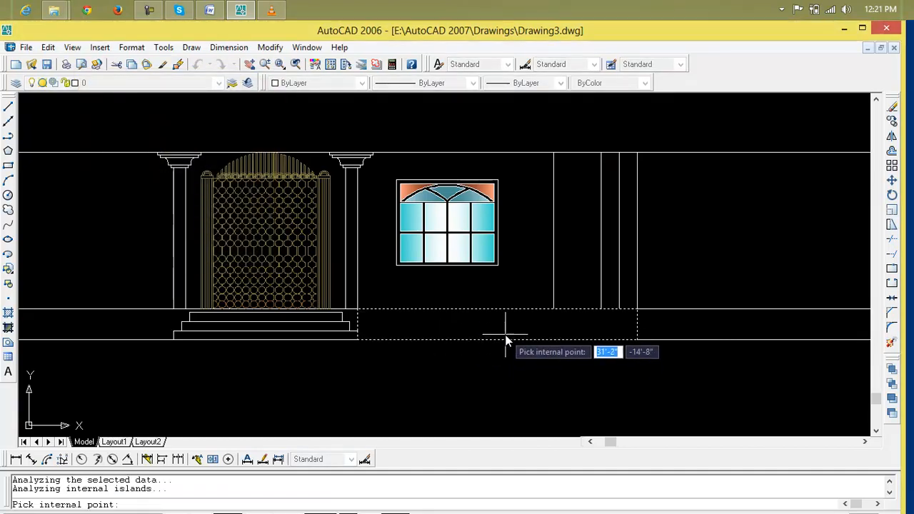
{"action": "key", "text": "Return"}
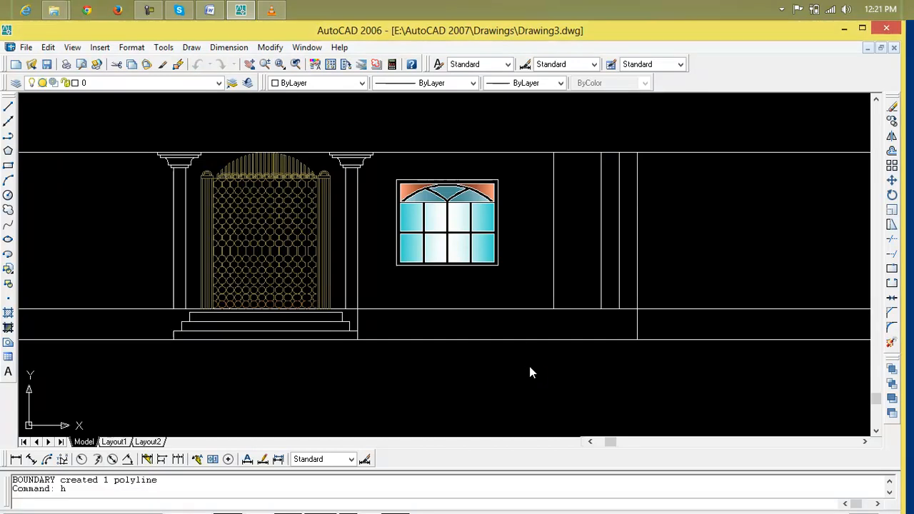
Step: Start a hatch and choose the predefined AR-CONC pattern for it
{"action": "type", "text": "h"}
{"action": "key", "text": "Return"}
{"action": "left_click", "coordinate": [135, 103]}
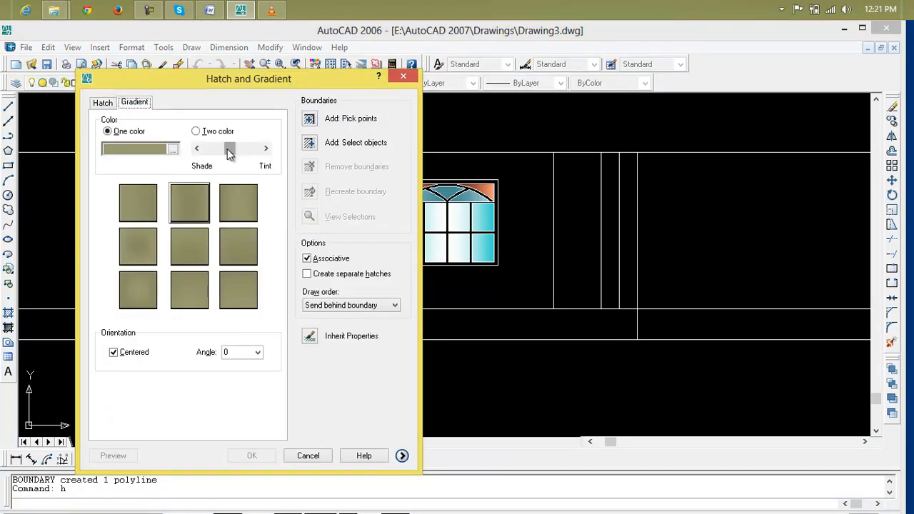
{"action": "left_click", "coordinate": [102, 104]}
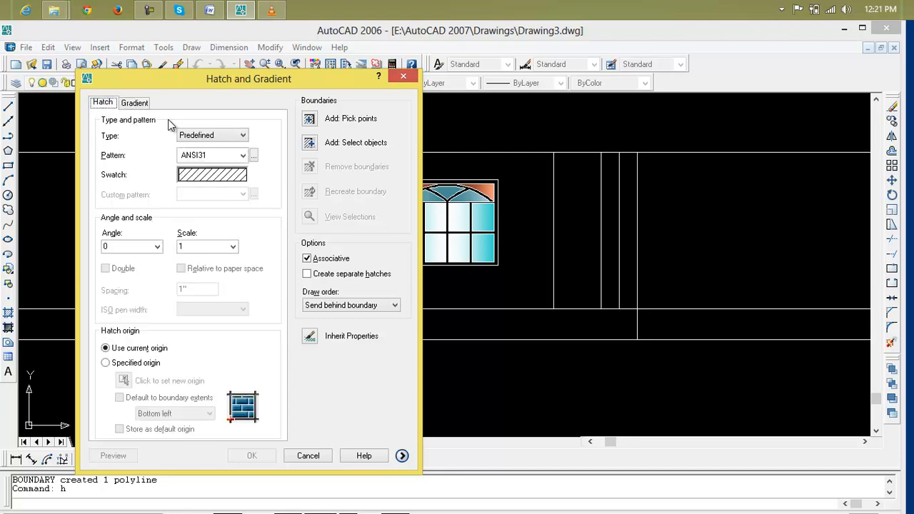
{"action": "left_click", "coordinate": [253, 156]}
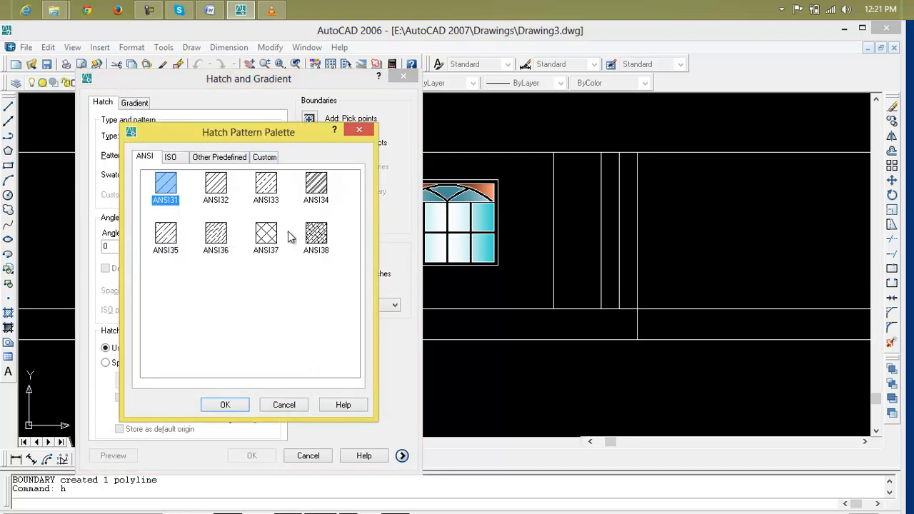
{"action": "left_click", "coordinate": [314, 238]}
{"action": "left_click", "coordinate": [199, 157]}
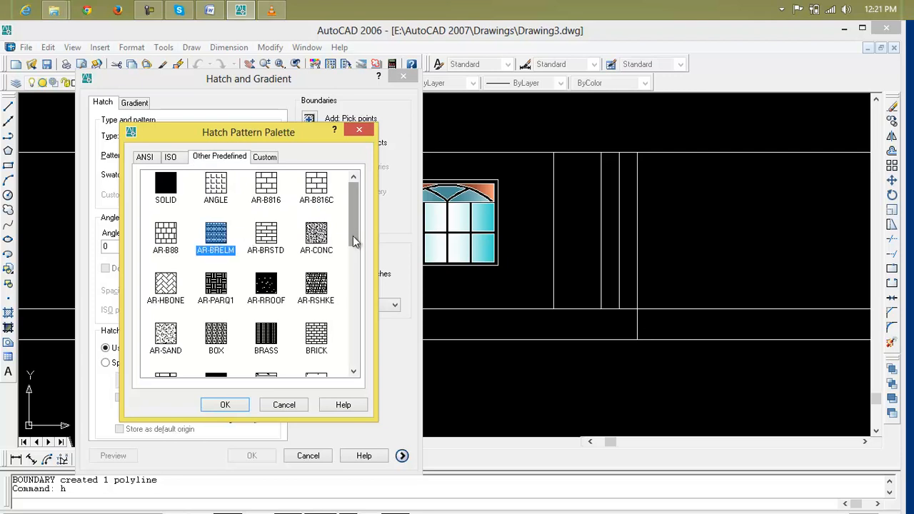
{"action": "left_click", "coordinate": [319, 241]}
{"action": "left_click", "coordinate": [245, 408]}
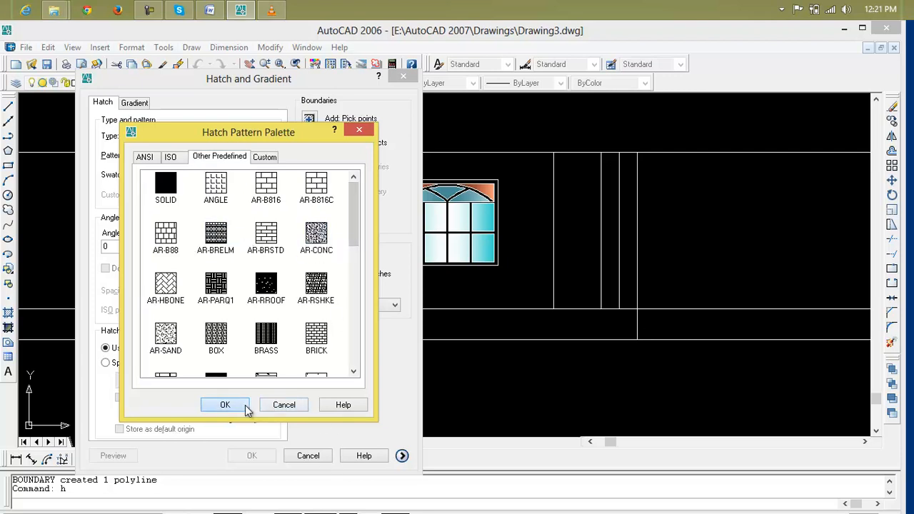
Step: Fill the plinth band between the entrance steps and the outermost wall line with the concrete hatch after previewing it
{"action": "left_click", "coordinate": [321, 121]}
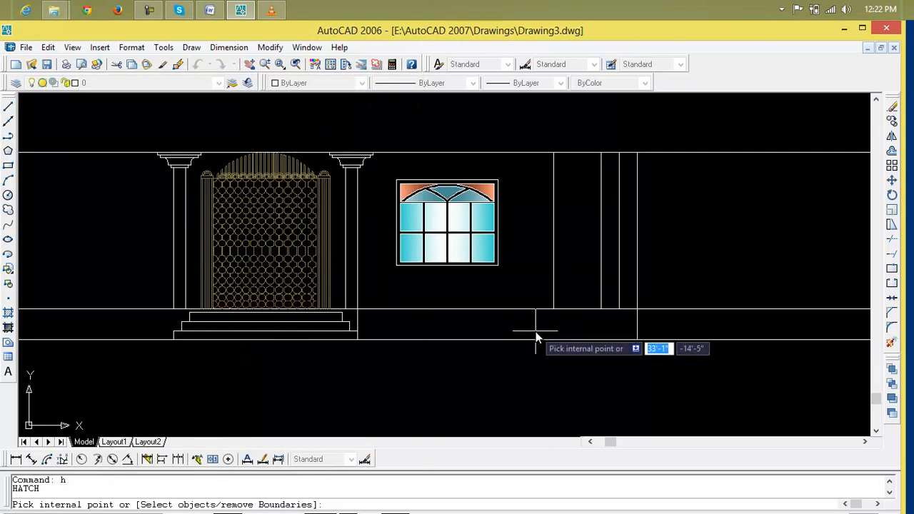
{"action": "left_click", "coordinate": [533, 321]}
{"action": "key", "text": "Return"}
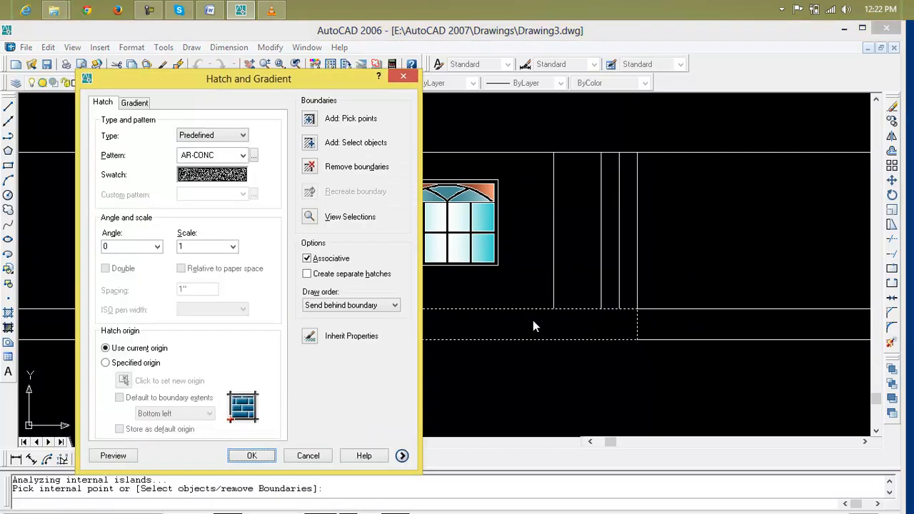
{"action": "left_click", "coordinate": [121, 455]}
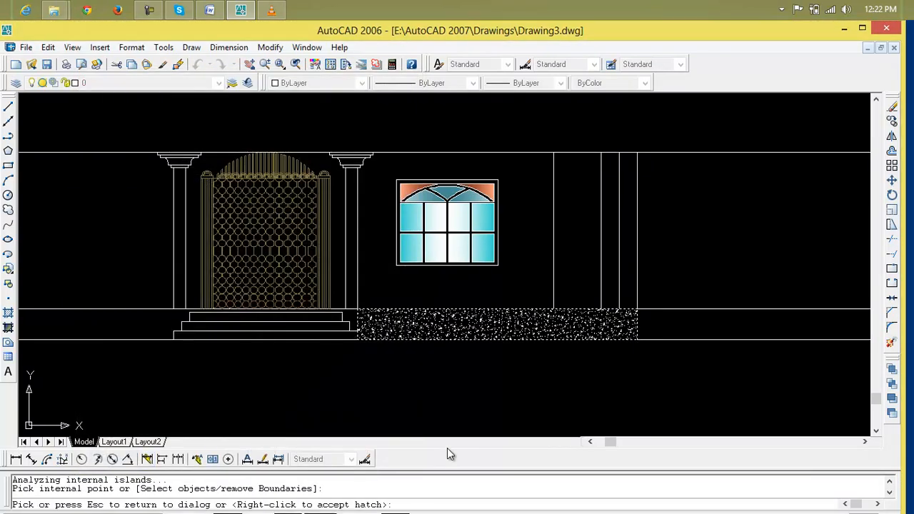
{"action": "key", "text": "Return"}
Step: Examine the elevation around the gate steps and along the hatched plinth band
{"action": "scroll", "coordinate": [447, 448], "scroll_direction": "down", "scroll_amount": 1}
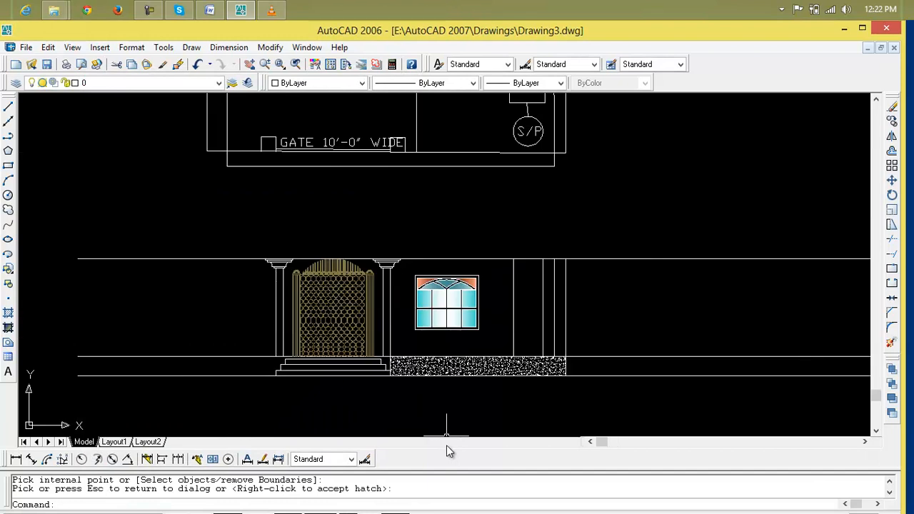
{"action": "scroll", "coordinate": [447, 408], "scroll_direction": "up", "scroll_amount": 1}
{"action": "scroll", "coordinate": [445, 408], "scroll_direction": "down", "scroll_amount": 2}
{"action": "middle_click_drag", "start_coordinate": [445, 408], "coordinate": [370, 367]}
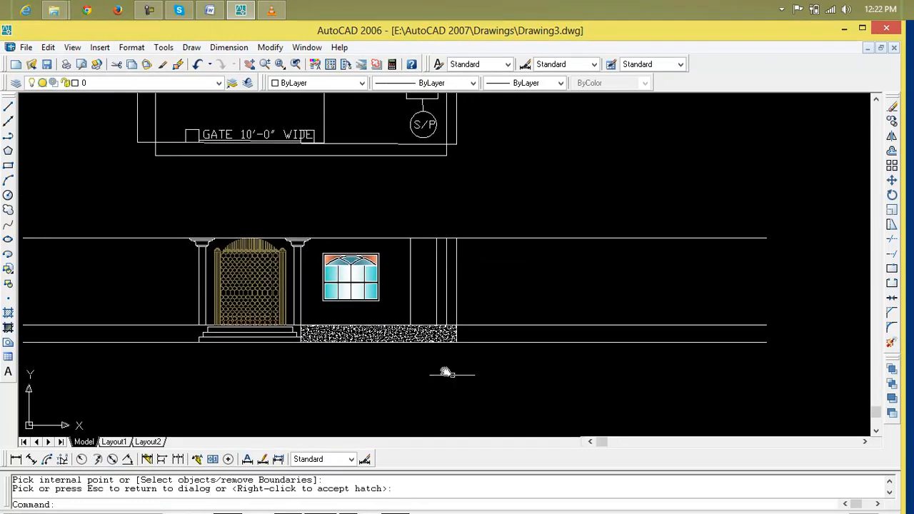
{"action": "scroll", "coordinate": [449, 367], "scroll_direction": "down", "scroll_amount": 1}
{"action": "middle_click_drag", "start_coordinate": [449, 367], "coordinate": [500, 367]}
{"action": "scroll", "coordinate": [483, 358], "scroll_direction": "up", "scroll_amount": 2}
{"action": "scroll", "coordinate": [470, 351], "scroll_direction": "up", "scroll_amount": 2}
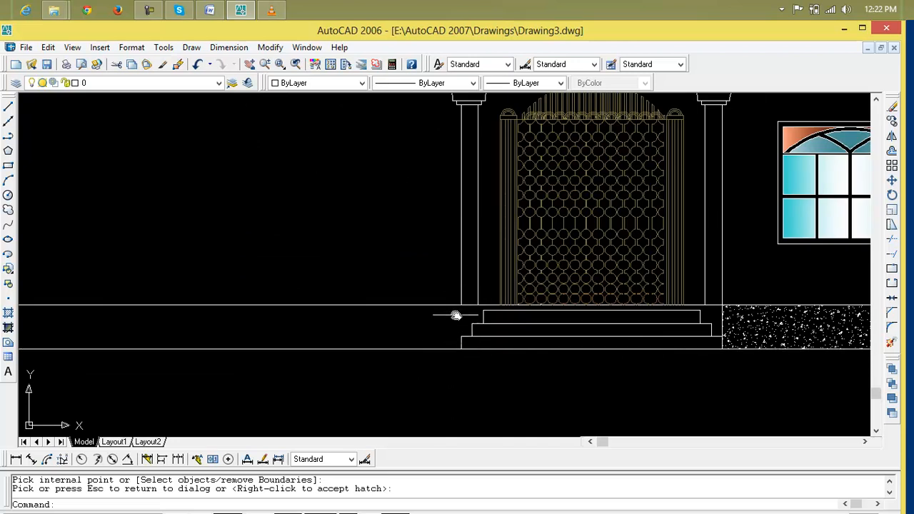
{"action": "scroll", "coordinate": [459, 311], "scroll_direction": "down", "scroll_amount": 2}
{"action": "scroll", "coordinate": [585, 364], "scroll_direction": "down", "scroll_amount": 2}
{"action": "middle_click_drag", "start_coordinate": [603, 367], "coordinate": [397, 373]}
{"action": "scroll", "coordinate": [407, 370], "scroll_direction": "up", "scroll_amount": 2}
Step: Trim the roof, plinth and ground lines where they run past the outermost wall line beyond the window
{"action": "right_click", "coordinate": [487, 300]}
{"action": "type", "text": "tr"}
{"action": "key", "text": "Return"}
{"action": "key", "text": "Return"}
{"action": "left_click", "coordinate": [530, 167]}
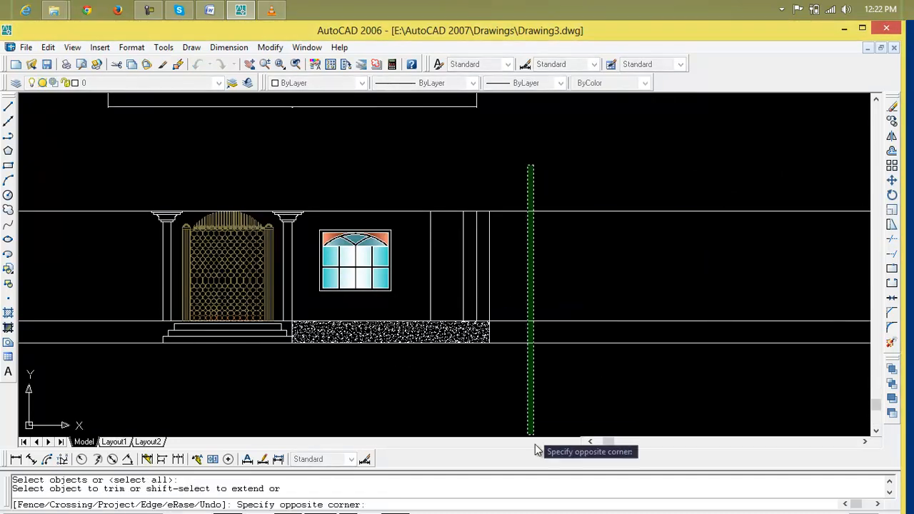
{"action": "left_click", "coordinate": [546, 418]}
{"action": "scroll", "coordinate": [545, 411], "scroll_direction": "down", "scroll_amount": 2}
{"action": "scroll", "coordinate": [578, 404], "scroll_direction": "down", "scroll_amount": 3}
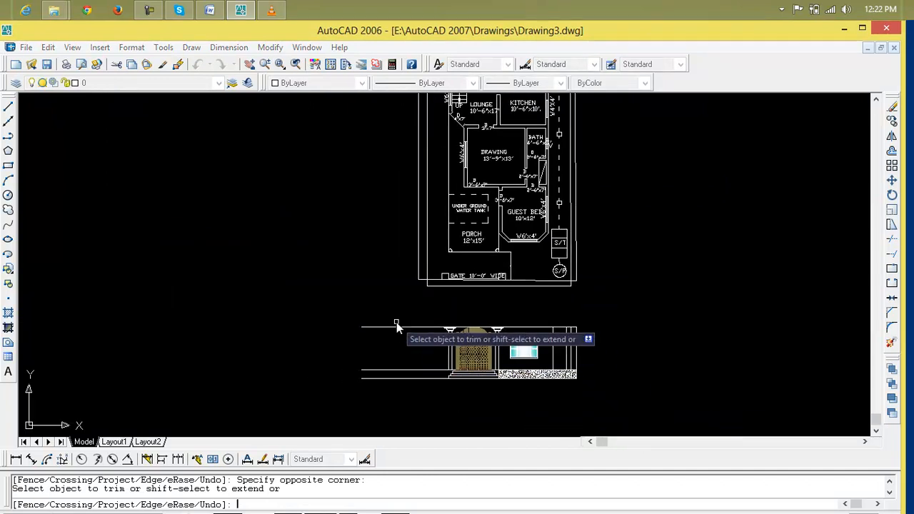
{"action": "scroll", "coordinate": [398, 323], "scroll_direction": "up", "scroll_amount": 2}
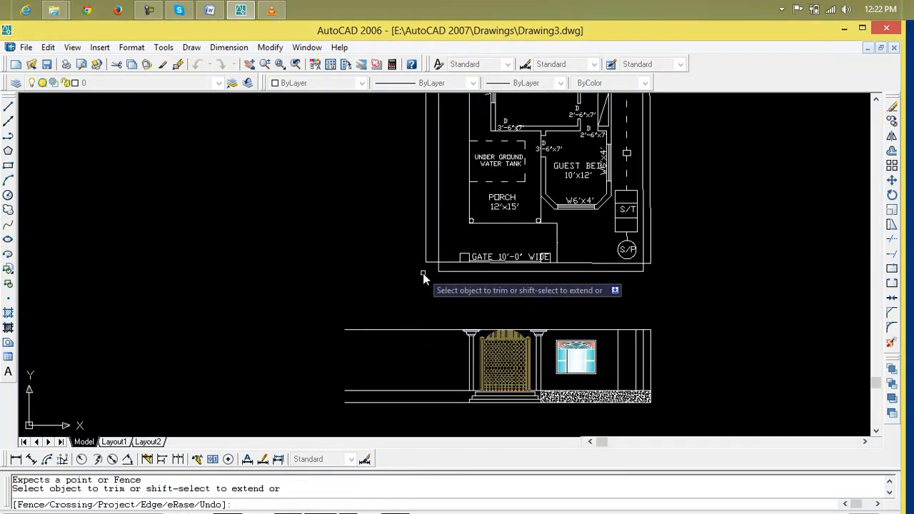
{"action": "key", "text": "Escape"}
{"action": "key", "text": "Escape"}
Step: Draw a vertical line from the floor plan's outer left corner on the gate side down past the elevation's ground line
{"action": "type", "text": "l"}
{"action": "key", "text": "Return"}
{"action": "left_click", "coordinate": [426, 264]}
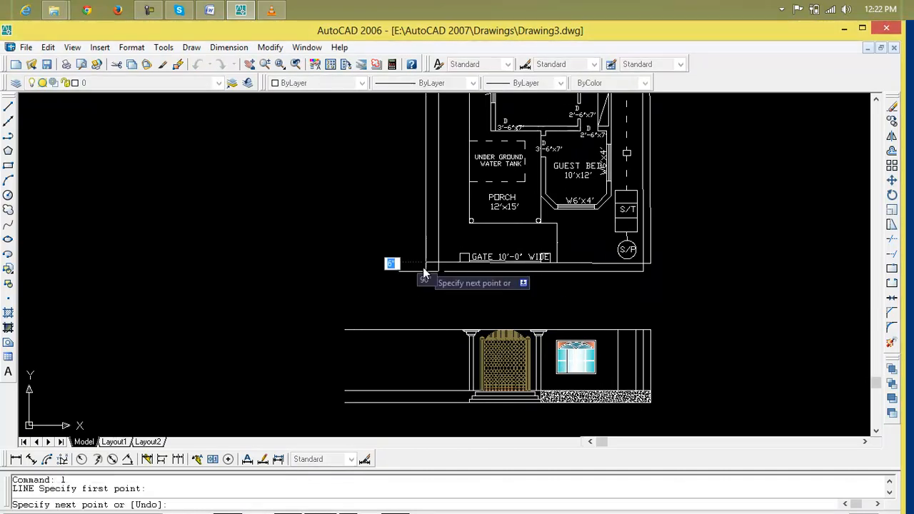
{"action": "left_click", "coordinate": [423, 421]}
{"action": "key", "text": "Escape"}
{"action": "key", "text": "Escape"}
Step: Draw a vertical line from the left gate column's outer base corner on the plinth line down to the ground line
{"action": "scroll", "coordinate": [430, 415], "scroll_direction": "up", "scroll_amount": 2}
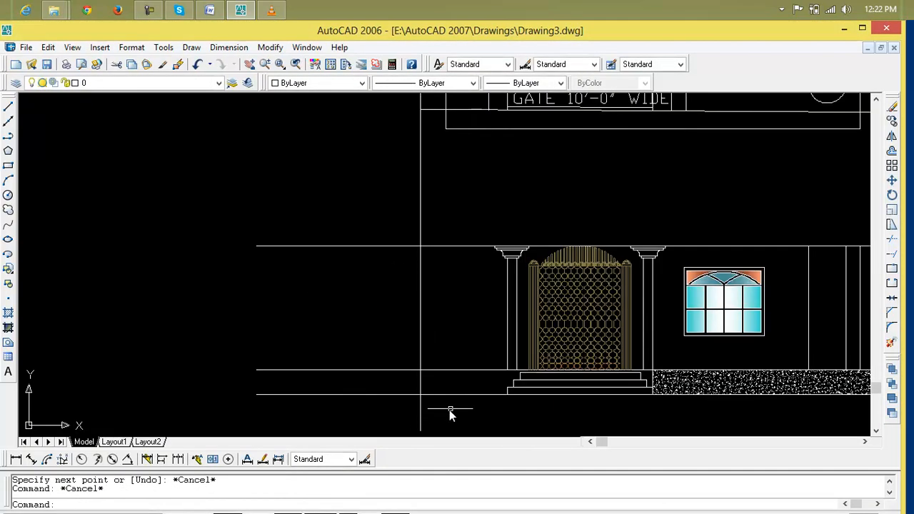
{"action": "type", "text": "l"}
{"action": "key", "text": "Return"}
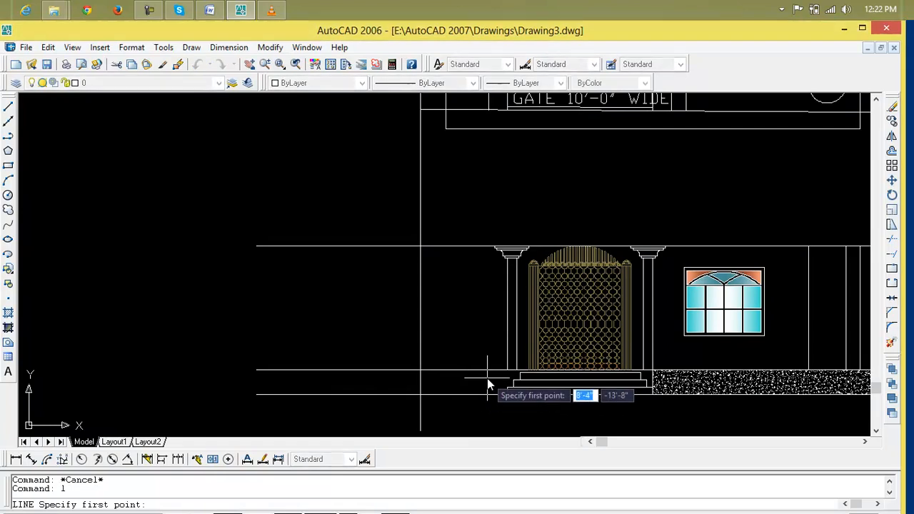
{"action": "scroll", "coordinate": [481, 386], "scroll_direction": "up", "scroll_amount": 4}
{"action": "left_click", "coordinate": [541, 355]}
{"action": "left_click", "coordinate": [541, 427]}
{"action": "key", "text": "Return"}
Step: Trim the part of the new left wall line that extends below the ground line
{"action": "scroll", "coordinate": [538, 433], "scroll_direction": "down", "scroll_amount": 2}
{"action": "middle_click_drag", "start_coordinate": [515, 429], "coordinate": [547, 404]}
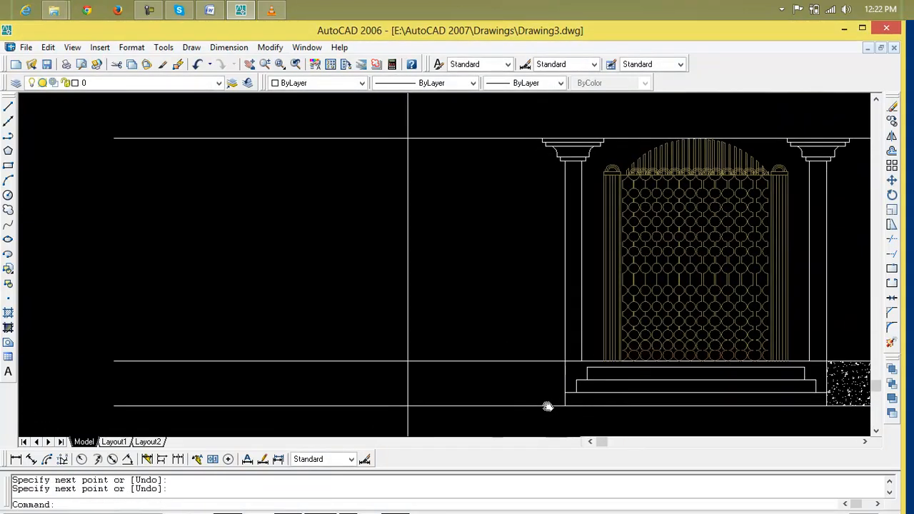
{"action": "key", "text": "Escape"}
{"action": "type", "text": "tr"}
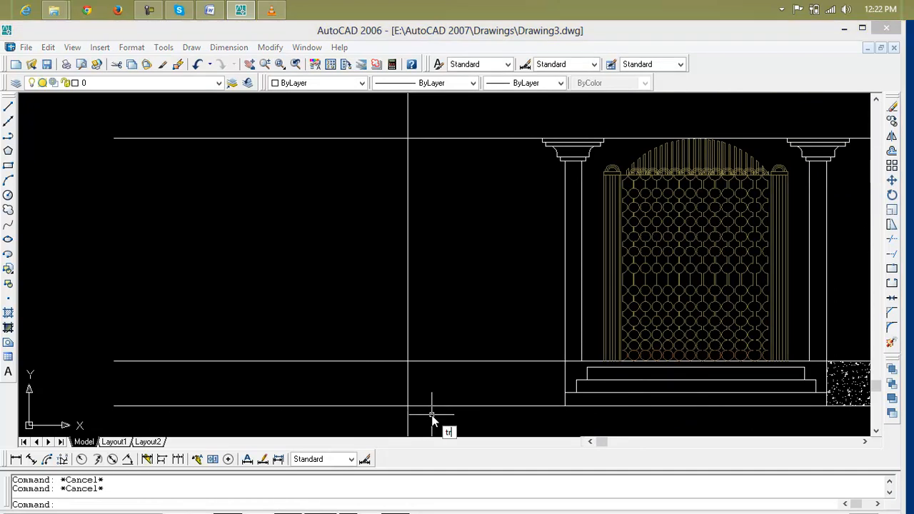
{"action": "key", "text": "Return"}
{"action": "key", "text": "Return"}
{"action": "left_click", "coordinate": [434, 415]}
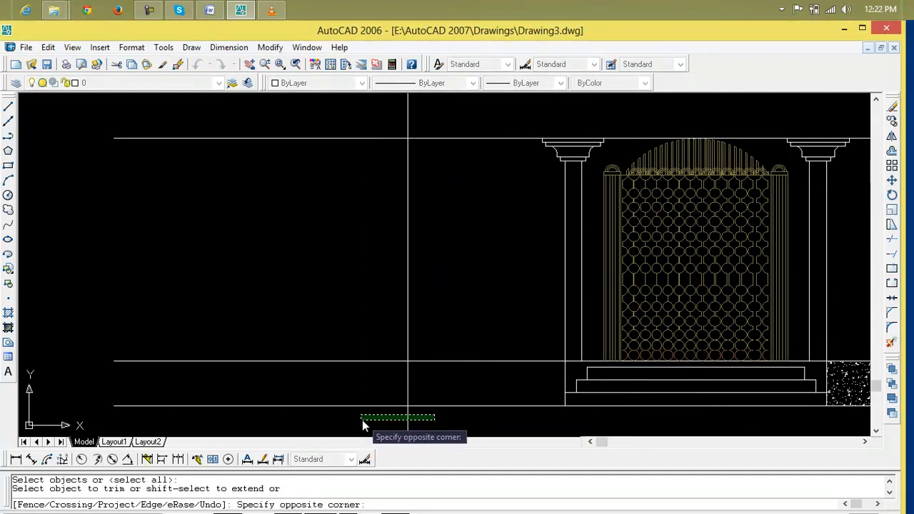
{"action": "left_click", "coordinate": [368, 427]}
Step: Trim the left wall line above the elevation's top line and the horizontal lines extending outside that wall line
{"action": "scroll", "coordinate": [361, 418], "scroll_direction": "down", "scroll_amount": 4}
{"action": "middle_click_drag", "start_coordinate": [362, 418], "coordinate": [362, 427]}
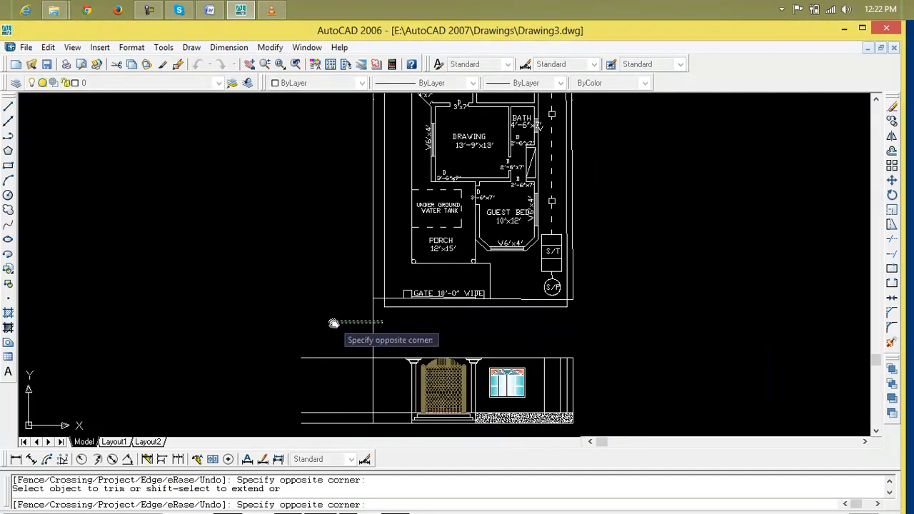
{"action": "scroll", "coordinate": [331, 328], "scroll_direction": "down", "scroll_amount": 4}
{"action": "mouse_move", "coordinate": [331, 329]}
{"action": "middle_mouse_down"}
{"action": "mouse_move", "coordinate": [350, 343]}
{"action": "mouse_move", "coordinate": [347, 321]}
{"action": "middle_mouse_up"}
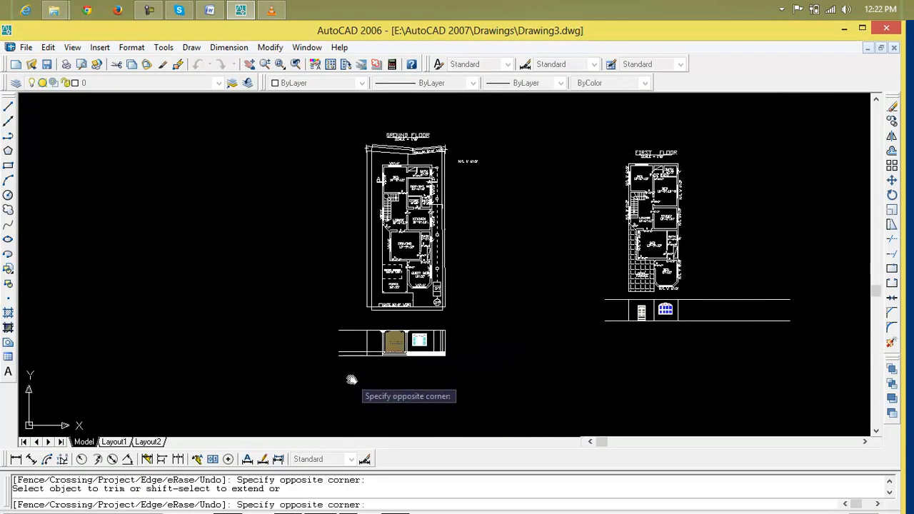
{"action": "scroll", "coordinate": [374, 360], "scroll_direction": "up", "scroll_amount": 4}
{"action": "key", "text": "Escape"}
{"action": "key", "text": "Escape"}
{"action": "key", "text": "Escape"}
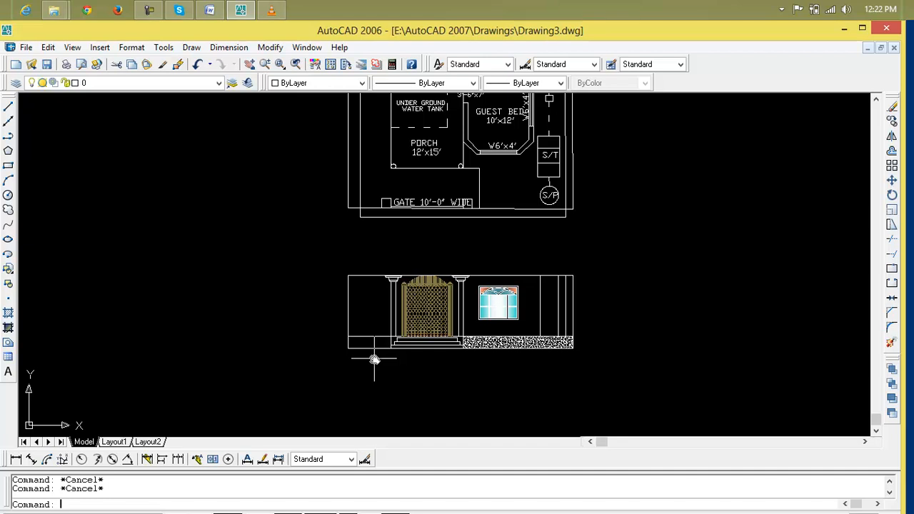
Step: Create a polyline boundary around the plinth band between the left wall line and the entrance steps
{"action": "scroll", "coordinate": [374, 360], "scroll_direction": "up", "scroll_amount": 4}
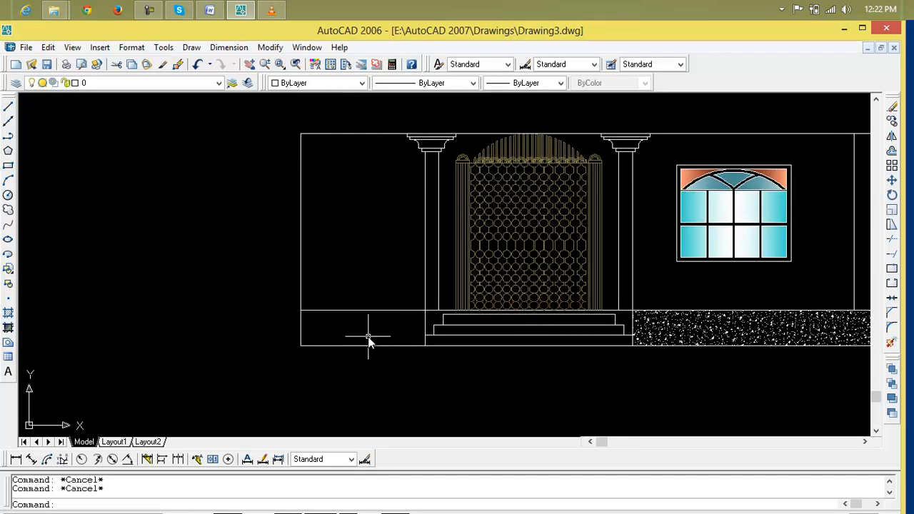
{"action": "type", "text": "bo"}
{"action": "key", "text": "Return"}
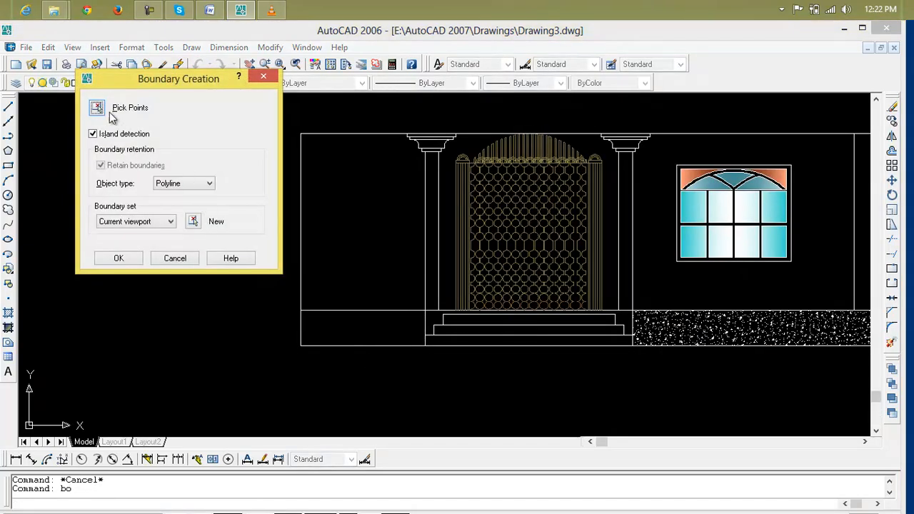
{"action": "left_click", "coordinate": [98, 109]}
{"action": "left_click", "coordinate": [385, 332]}
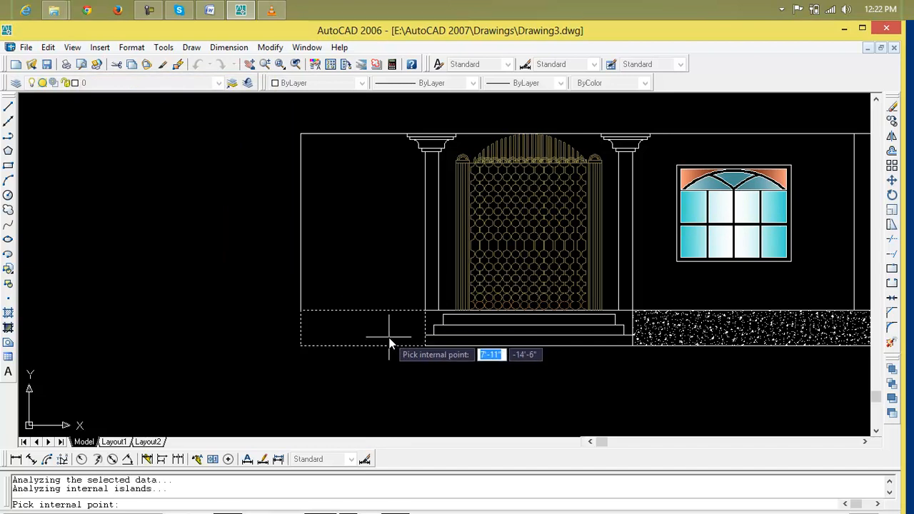
{"action": "key", "text": "Return"}
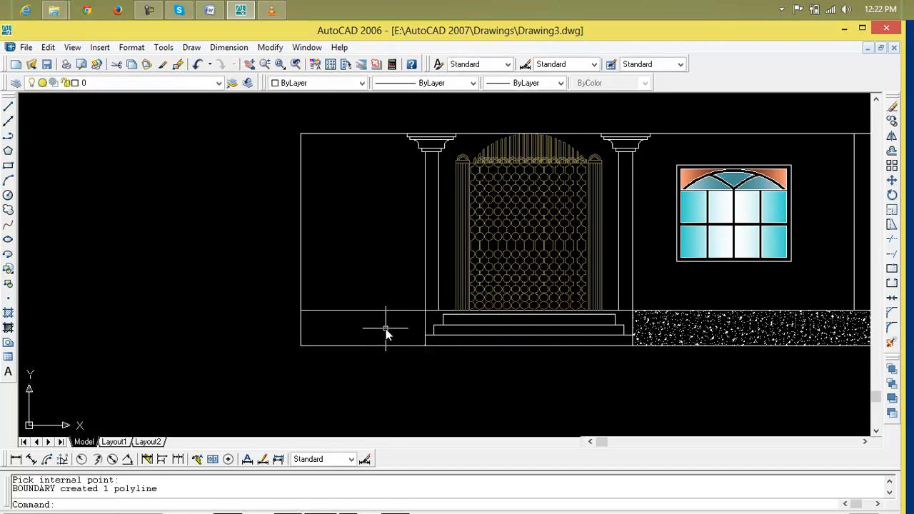
Step: Hatch the plinth band on the left side of the entrance steps with the AR-CONC pattern
{"action": "type", "text": "h"}
{"action": "key", "text": "Return"}
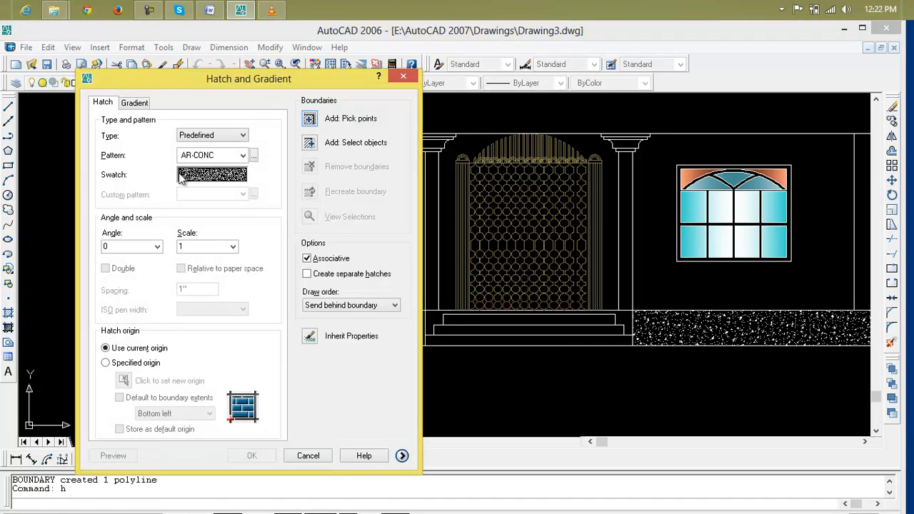
{"action": "left_click", "coordinate": [199, 175]}
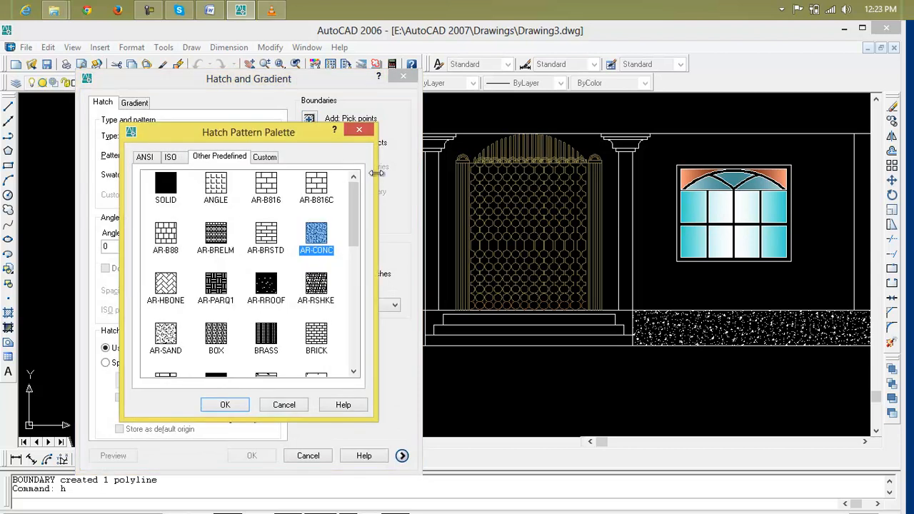
{"action": "left_click", "coordinate": [359, 129]}
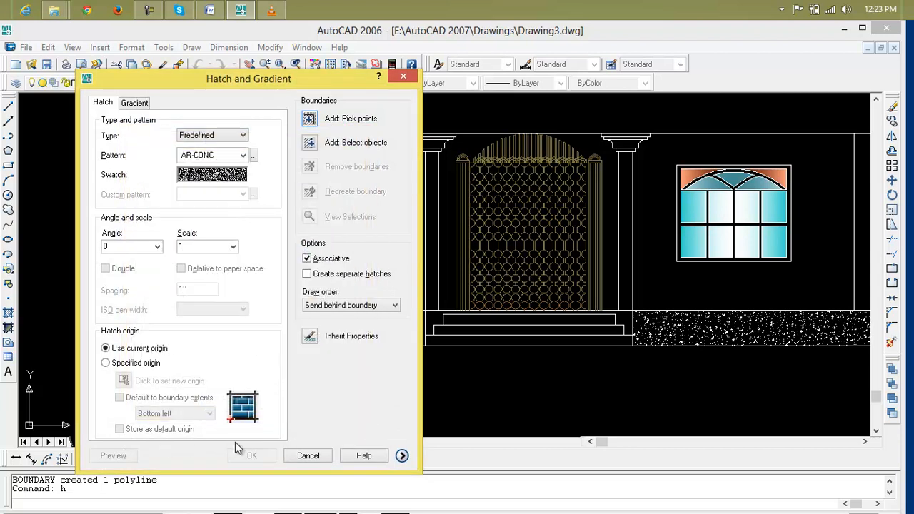
{"action": "left_click", "coordinate": [311, 120]}
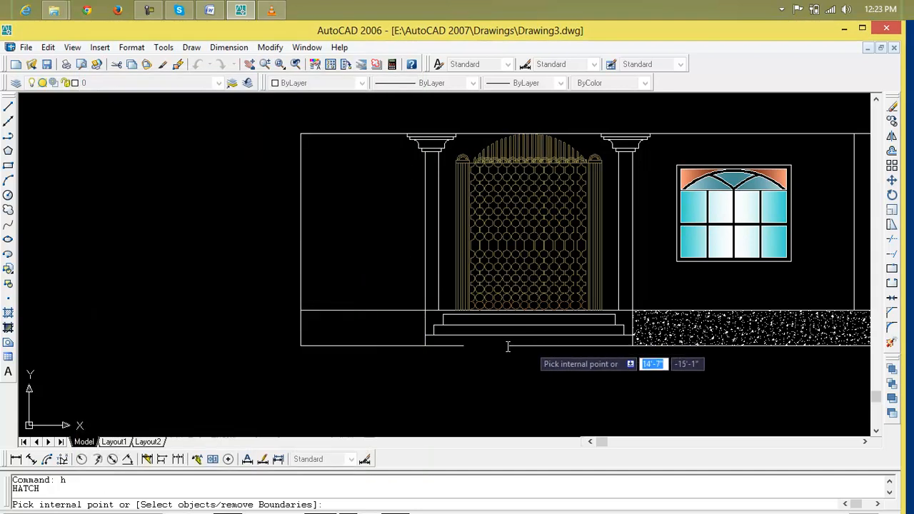
{"action": "left_click", "coordinate": [351, 330]}
{"action": "key", "text": "Return"}
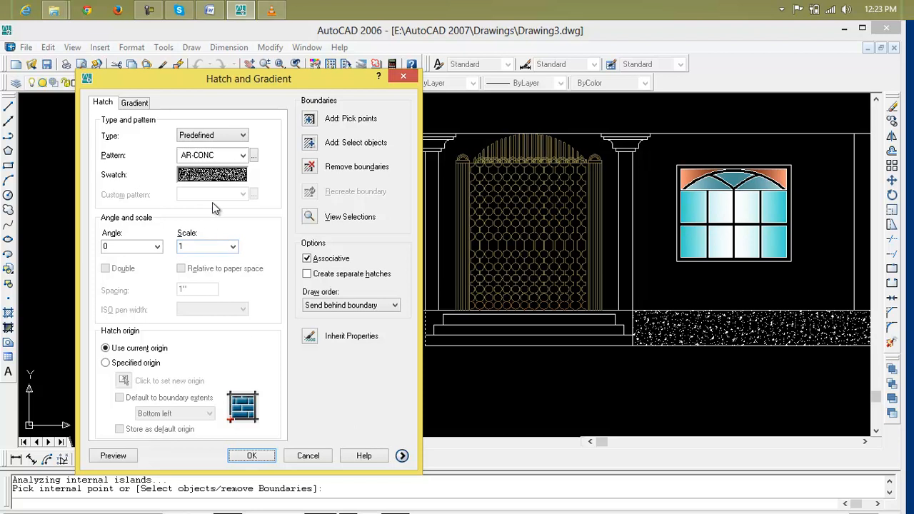
{"action": "left_click", "coordinate": [118, 458]}
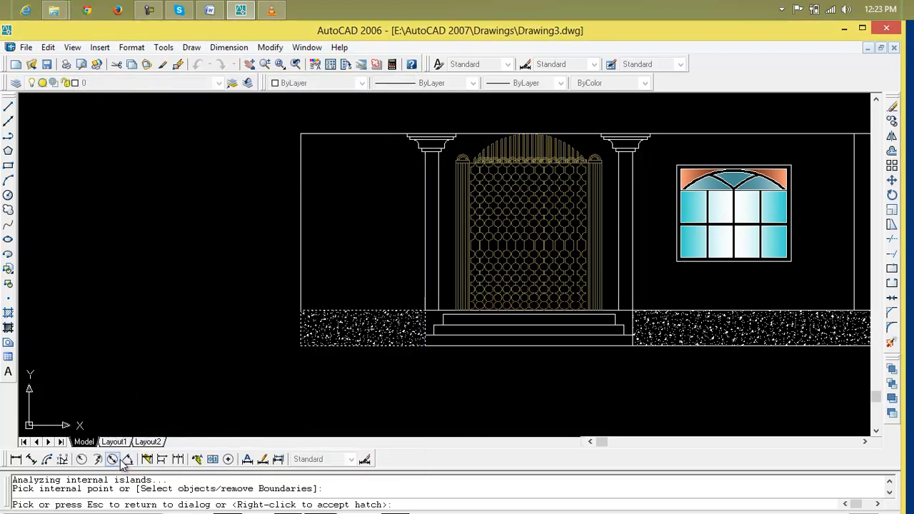
{"action": "key", "text": "Return"}
Step: Review the front elevation below the floor plan, including the gate, plinth bands and window
{"action": "scroll", "coordinate": [121, 461], "scroll_direction": "up", "scroll_amount": 1}
{"action": "scroll", "coordinate": [122, 460], "scroll_direction": "down", "scroll_amount": 6}
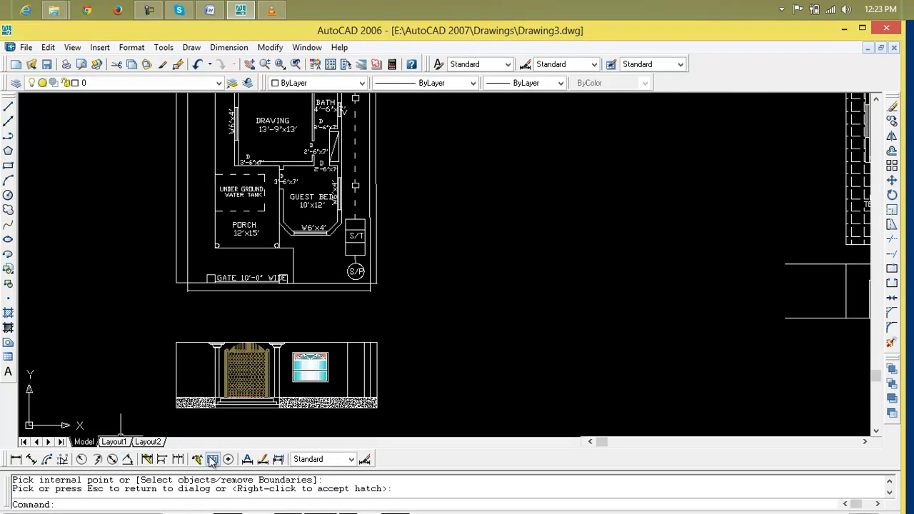
{"action": "scroll", "coordinate": [382, 404], "scroll_direction": "down", "scroll_amount": 2}
{"action": "middle_click_drag", "start_coordinate": [381, 403], "coordinate": [575, 383]}
{"action": "scroll", "coordinate": [546, 367], "scroll_direction": "up", "scroll_amount": 3}
{"action": "scroll", "coordinate": [369, 347], "scroll_direction": "up", "scroll_amount": 5}
{"action": "scroll", "coordinate": [369, 347], "scroll_direction": "down", "scroll_amount": 4}
{"action": "middle_click_drag", "start_coordinate": [366, 347], "coordinate": [269, 332]}
{"action": "scroll", "coordinate": [425, 331], "scroll_direction": "up", "scroll_amount": 4}
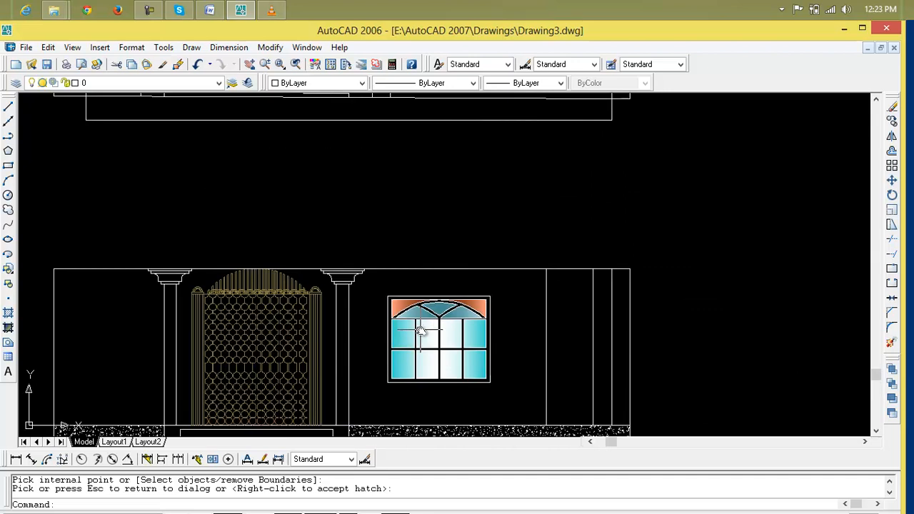
Step: Erase the three inner vertical lines between the window and the right wall line of the front elevation
{"action": "scroll", "coordinate": [527, 360], "scroll_direction": "down", "scroll_amount": 4}
{"action": "middle_click_drag", "start_coordinate": [528, 360], "coordinate": [396, 371]}
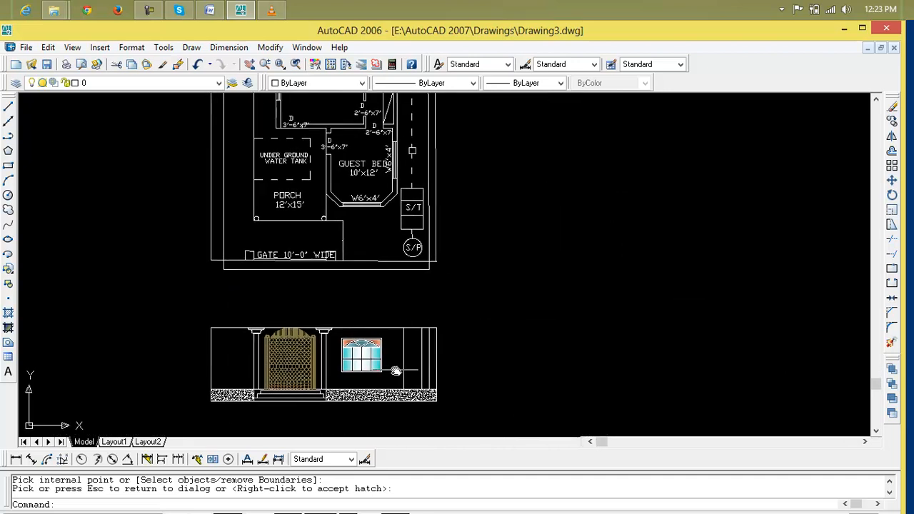
{"action": "scroll", "coordinate": [412, 248], "scroll_direction": "up", "scroll_amount": 3}
{"action": "scroll", "coordinate": [424, 381], "scroll_direction": "down", "scroll_amount": 2}
{"action": "middle_click_drag", "start_coordinate": [432, 412], "coordinate": [432, 197]}
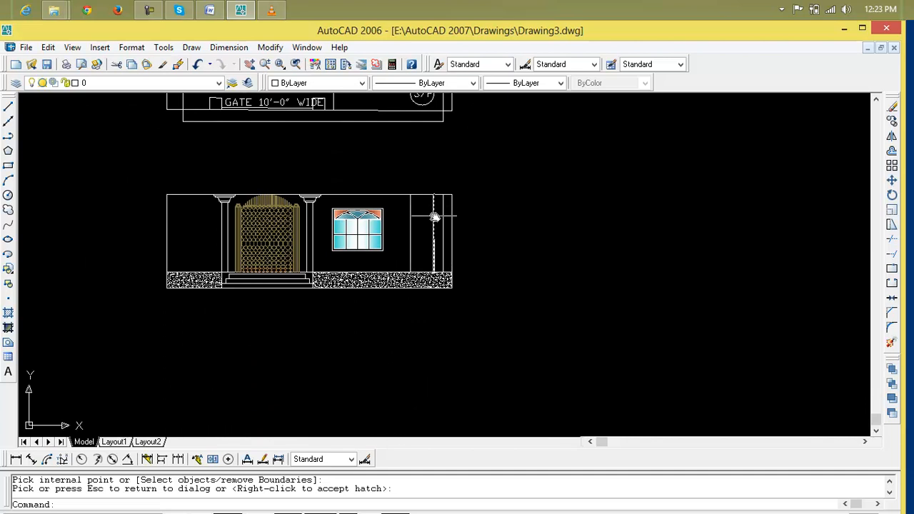
{"action": "left_click", "coordinate": [435, 216]}
{"action": "key", "text": "Delete"}
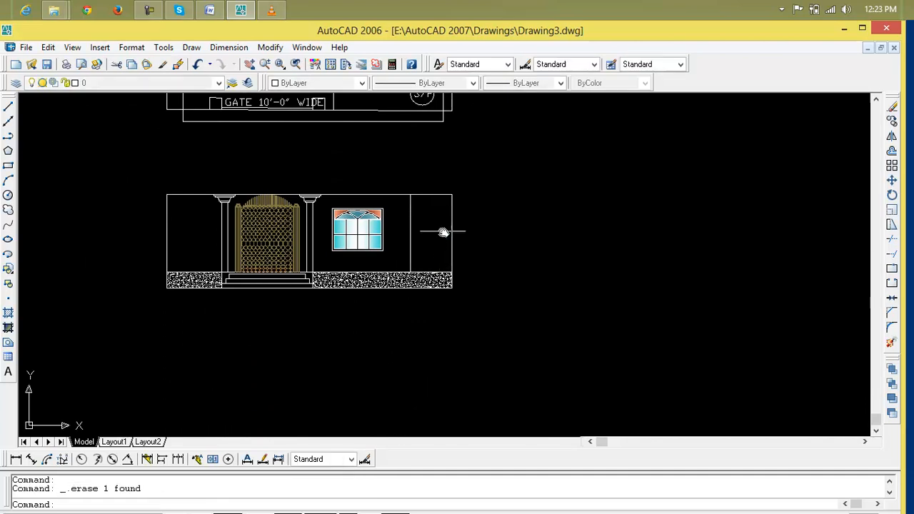
{"action": "scroll", "coordinate": [436, 236], "scroll_direction": "down", "scroll_amount": 4}
{"action": "middle_click_drag", "start_coordinate": [434, 268], "coordinate": [472, 270]}
{"action": "left_click", "coordinate": [471, 250]}
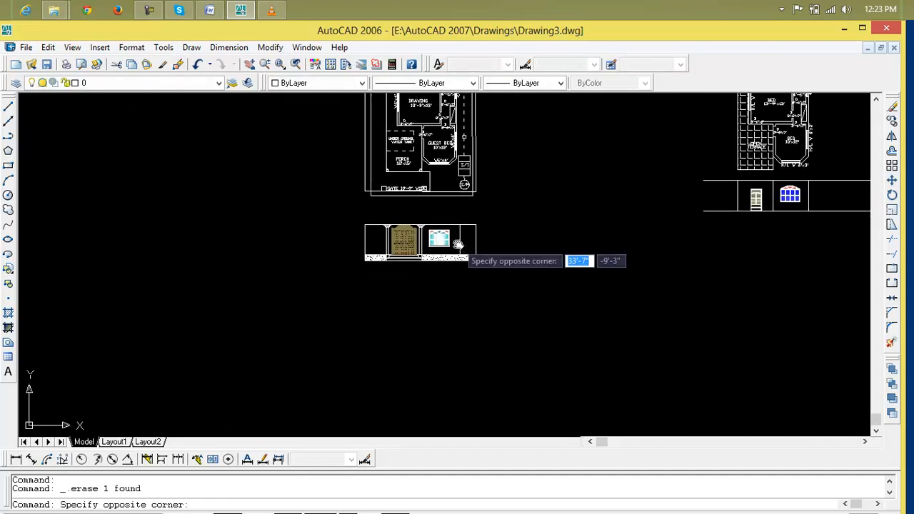
{"action": "left_click", "coordinate": [462, 245]}
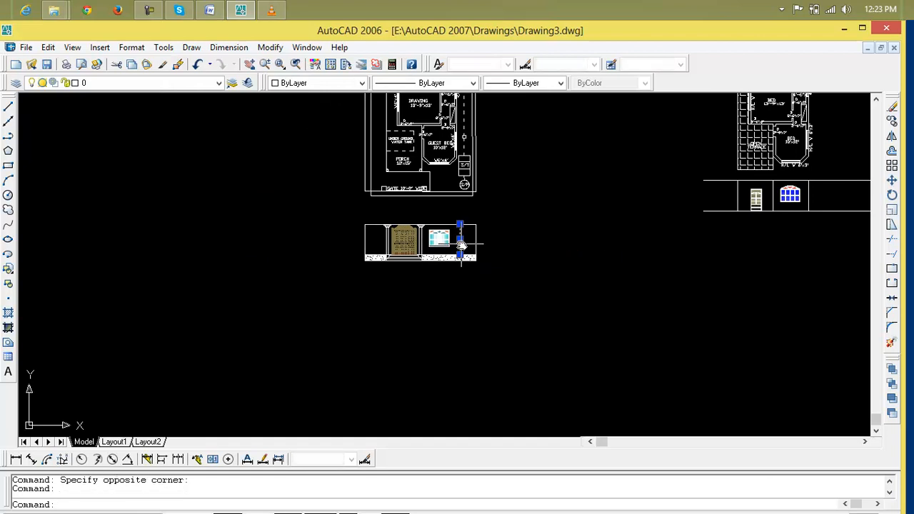
{"action": "key", "text": "Delete"}
Step: Trim the horizontal lines extending outside the left wall line of the elevation below the open-terrace floor plan
{"action": "scroll", "coordinate": [465, 249], "scroll_direction": "down", "scroll_amount": 3}
{"action": "middle_click_drag", "start_coordinate": [467, 251], "coordinate": [485, 251]}
{"action": "scroll", "coordinate": [471, 248], "scroll_direction": "up", "scroll_amount": 5}
{"action": "scroll", "coordinate": [471, 249], "scroll_direction": "up", "scroll_amount": 3}
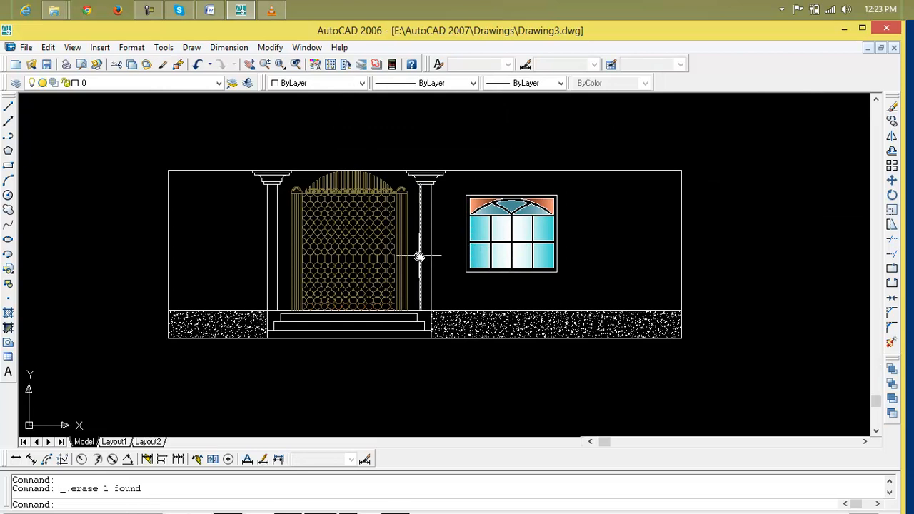
{"action": "scroll", "coordinate": [419, 257], "scroll_direction": "down", "scroll_amount": 7}
{"action": "middle_click_drag", "start_coordinate": [419, 257], "coordinate": [73, 290]}
{"action": "scroll", "coordinate": [465, 260], "scroll_direction": "up", "scroll_amount": 2}
{"action": "scroll", "coordinate": [464, 261], "scroll_direction": "up", "scroll_amount": 3}
{"action": "mouse_move", "coordinate": [465, 257]}
{"action": "middle_mouse_down"}
{"action": "mouse_move", "coordinate": [455, 334]}
{"action": "mouse_move", "coordinate": [470, 343]}
{"action": "middle_mouse_up"}
{"action": "scroll", "coordinate": [458, 275], "scroll_direction": "up", "scroll_amount": 3}
{"action": "scroll", "coordinate": [456, 335], "scroll_direction": "down", "scroll_amount": 4}
{"action": "scroll", "coordinate": [307, 308], "scroll_direction": "up", "scroll_amount": 3}
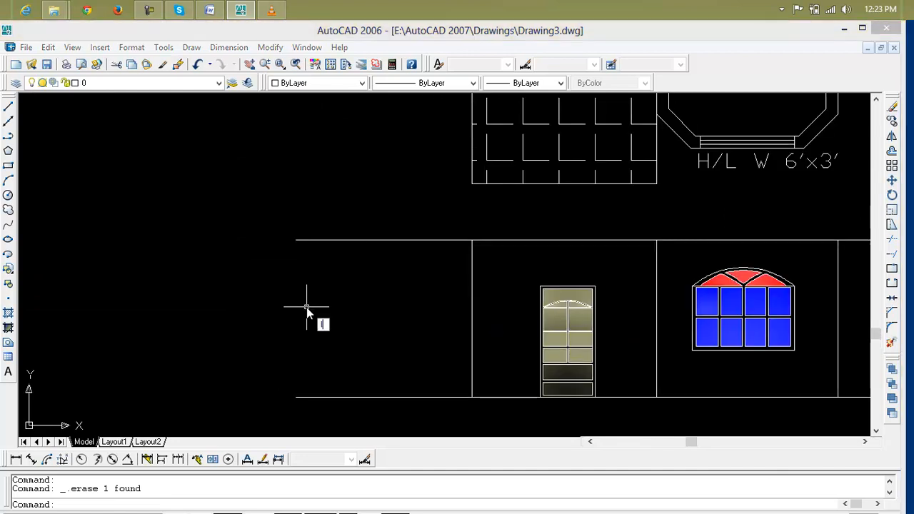
{"action": "key", "text": "Escape"}
{"action": "key", "text": "Escape"}
{"action": "type", "text": "tr"}
{"action": "key", "text": "Return"}
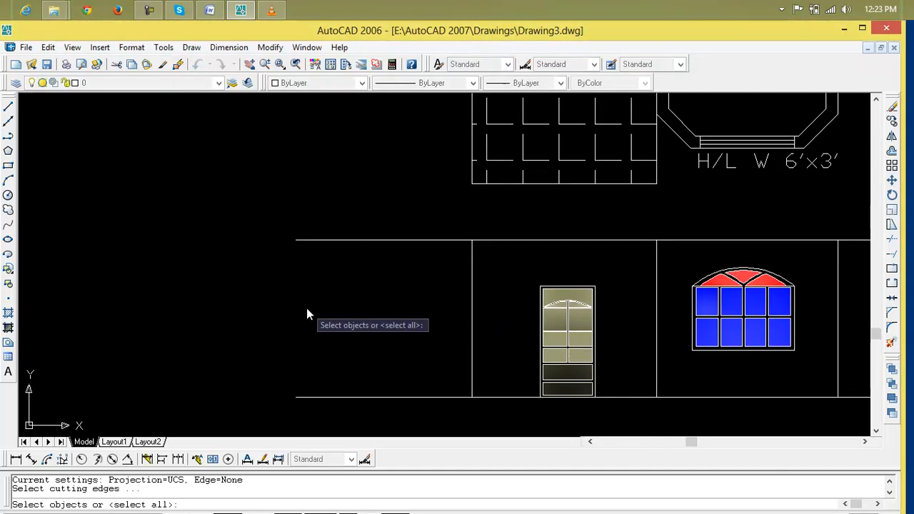
{"action": "key", "text": "Return"}
{"action": "left_click", "coordinate": [361, 223]}
{"action": "left_click", "coordinate": [363, 405]}
Step: Trim the same elevation's horizontal lines extending outside its right wall line
{"action": "scroll", "coordinate": [388, 412], "scroll_direction": "down", "scroll_amount": 4}
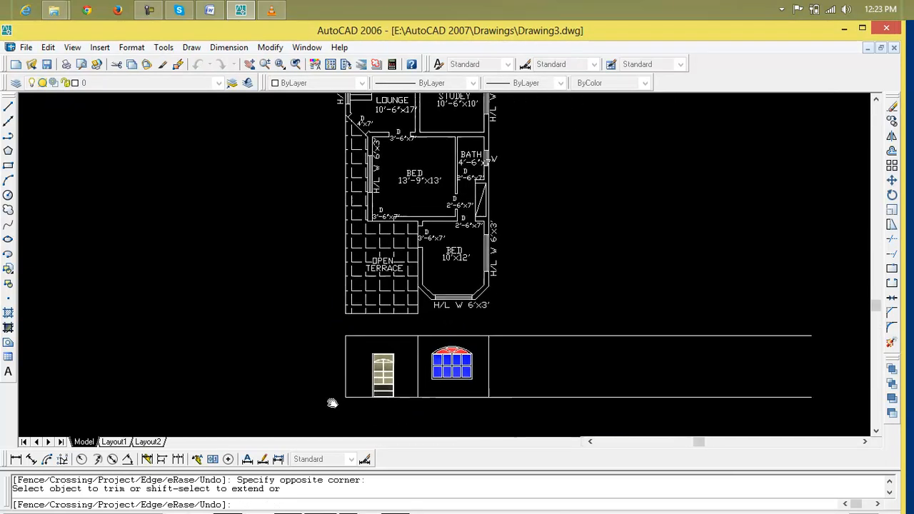
{"action": "left_click", "coordinate": [482, 298]}
{"action": "left_click", "coordinate": [515, 401]}
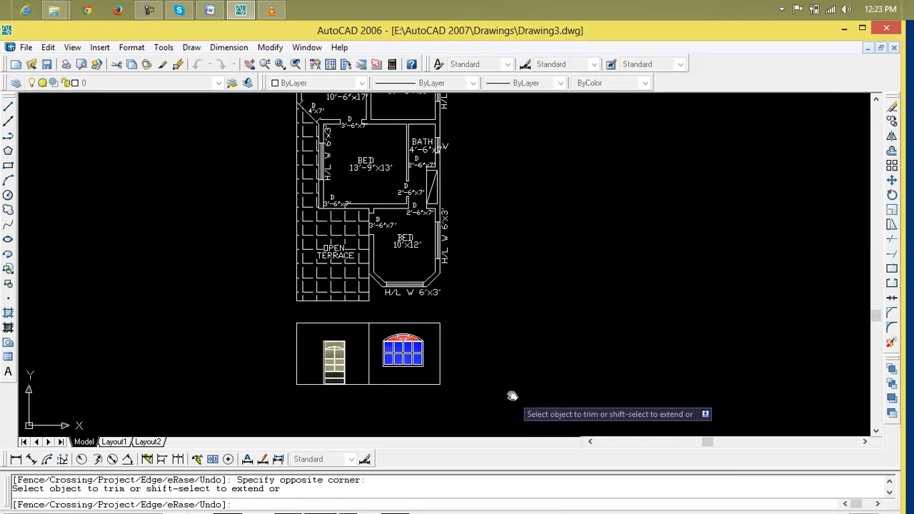
{"action": "scroll", "coordinate": [333, 368], "scroll_direction": "up", "scroll_amount": 2}
{"action": "key", "text": "Escape"}
{"action": "key", "text": "Escape"}
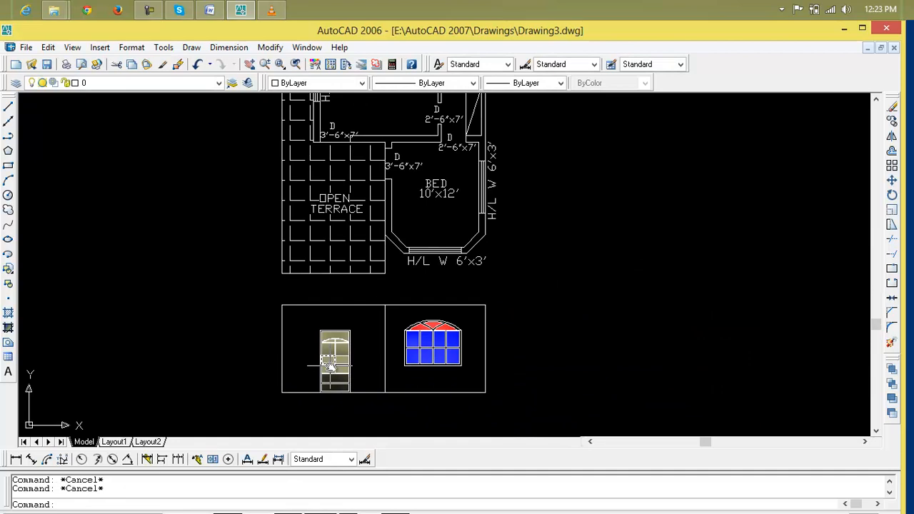
{"action": "scroll", "coordinate": [329, 366], "scroll_direction": "down", "scroll_amount": 3}
{"action": "mouse_move", "coordinate": [243, 367]}
{"action": "middle_mouse_down"}
{"action": "mouse_move", "coordinate": [451, 363]}
{"action": "mouse_move", "coordinate": [873, 241]}
{"action": "mouse_move", "coordinate": [821, 243]}
{"action": "middle_mouse_up"}
{"action": "scroll", "coordinate": [451, 363], "scroll_direction": "down", "scroll_amount": 1}
{"action": "scroll", "coordinate": [513, 267], "scroll_direction": "up", "scroll_amount": 5}
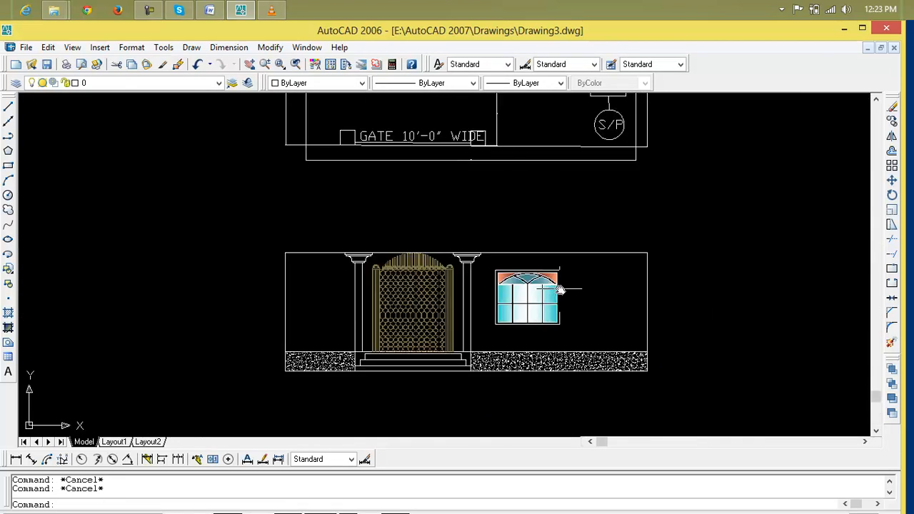
{"action": "middle_click_drag", "start_coordinate": [559, 289], "coordinate": [493, 322]}
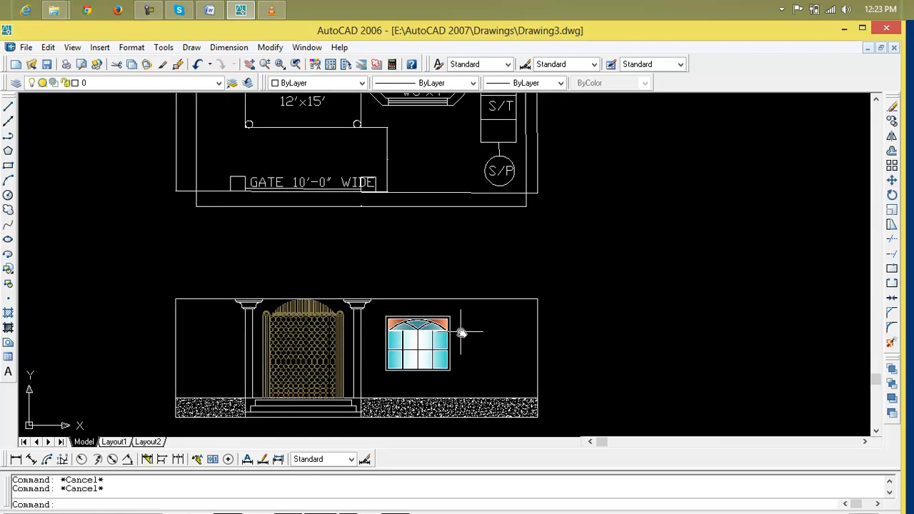
{"action": "key", "text": "l"}
{"action": "key", "text": "Return"}
{"action": "key", "text": "Escape"}
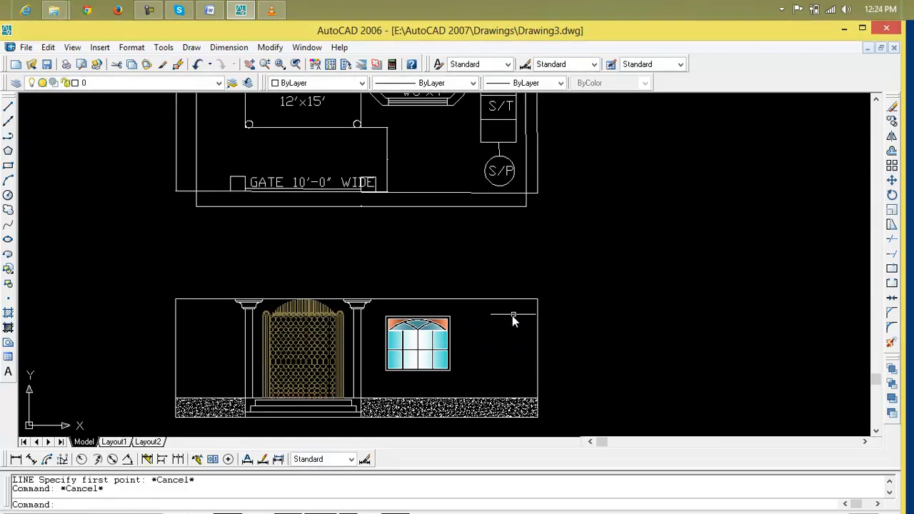
Step: Stretch the right end of the gate elevation's top line outward by 9" past the right wall line
{"action": "left_click", "coordinate": [537, 300]}
{"action": "left_click", "coordinate": [537, 301]}
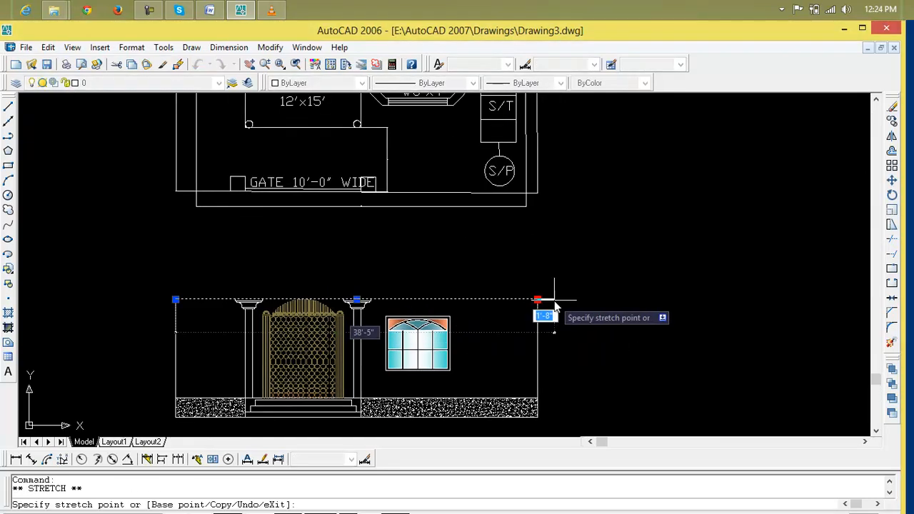
{"action": "type", "text": "9"}
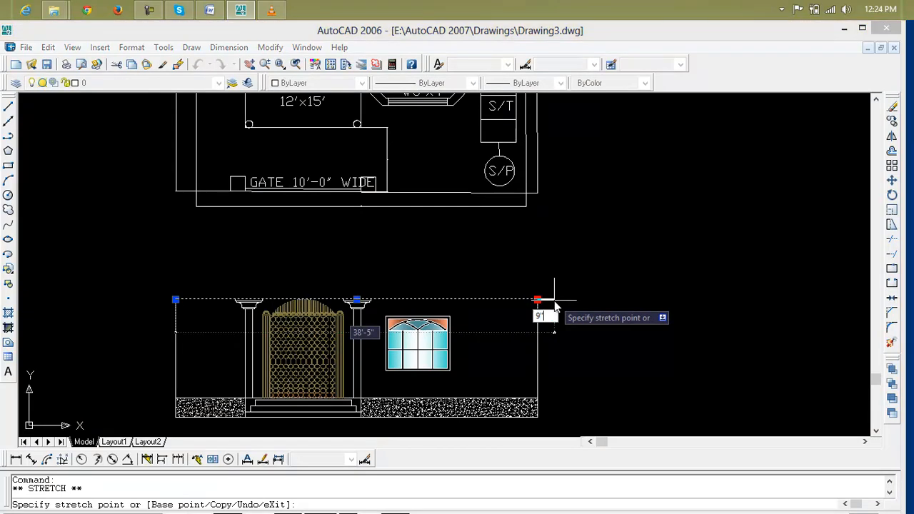
{"action": "type", "text": "\""}
{"action": "key", "text": "Return"}
{"action": "key", "text": "Escape"}
{"action": "key", "text": "Escape"}
{"action": "type", "text": "l"}
{"action": "key", "text": "Return"}
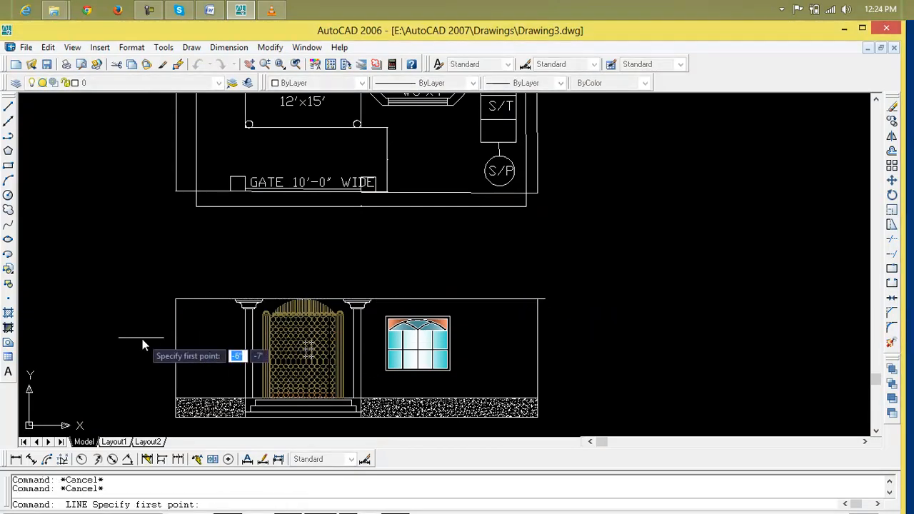
{"action": "key", "text": "Escape"}
{"action": "left_click", "coordinate": [176, 307]}
{"action": "left_click", "coordinate": [184, 300]}
{"action": "key", "text": "Escape"}
Step: Stretch the left end of the gate elevation's top line outward by 9" past the left wall line
{"action": "left_click", "coordinate": [186, 300]}
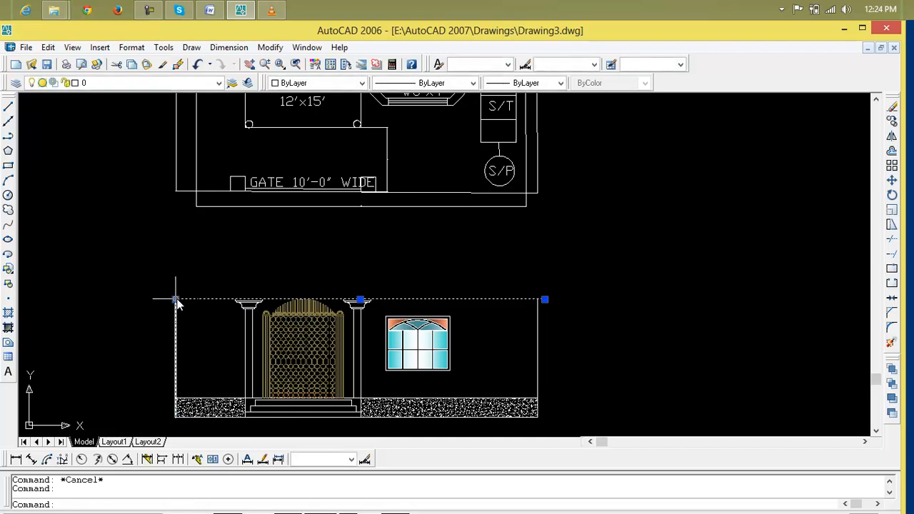
{"action": "left_click", "coordinate": [176, 300]}
{"action": "type", "text": "9\""}
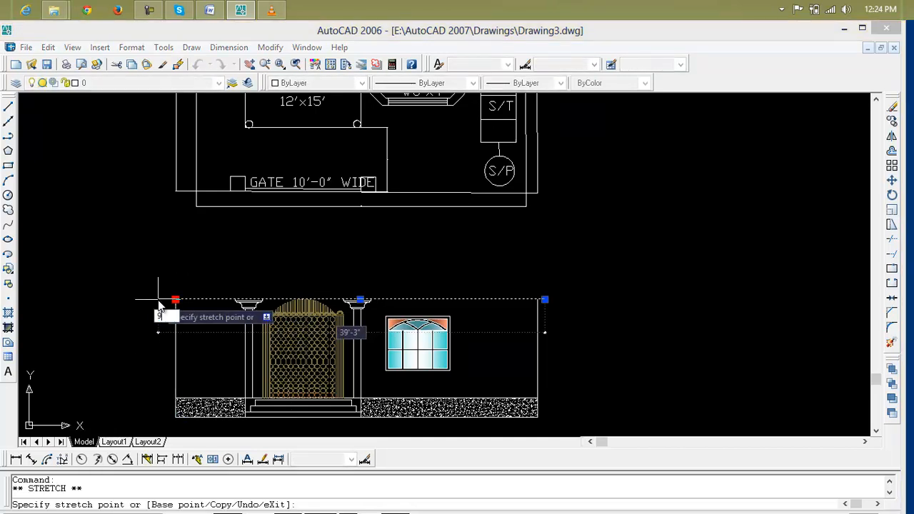
{"action": "key", "text": "Return"}
{"action": "key", "text": "Escape"}
{"action": "key", "text": "Escape"}
Step: Offset the gate elevation's extended top line upward by 10" to form the roof band
{"action": "scroll", "coordinate": [165, 305], "scroll_direction": "down", "scroll_amount": 2}
{"action": "scroll", "coordinate": [161, 309], "scroll_direction": "up", "scroll_amount": 3}
{"action": "type", "text": "o"}
{"action": "key", "text": "Return"}
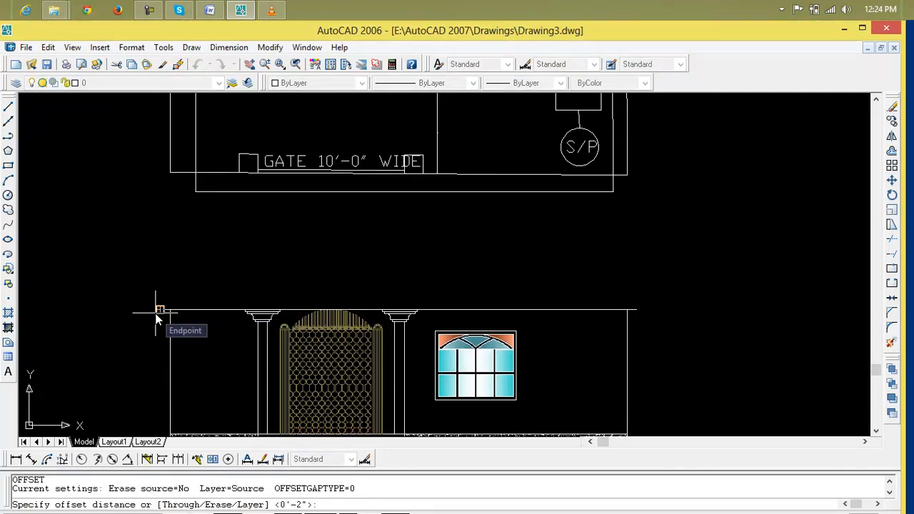
{"action": "type", "text": "10\""}
{"action": "key", "text": "Return"}
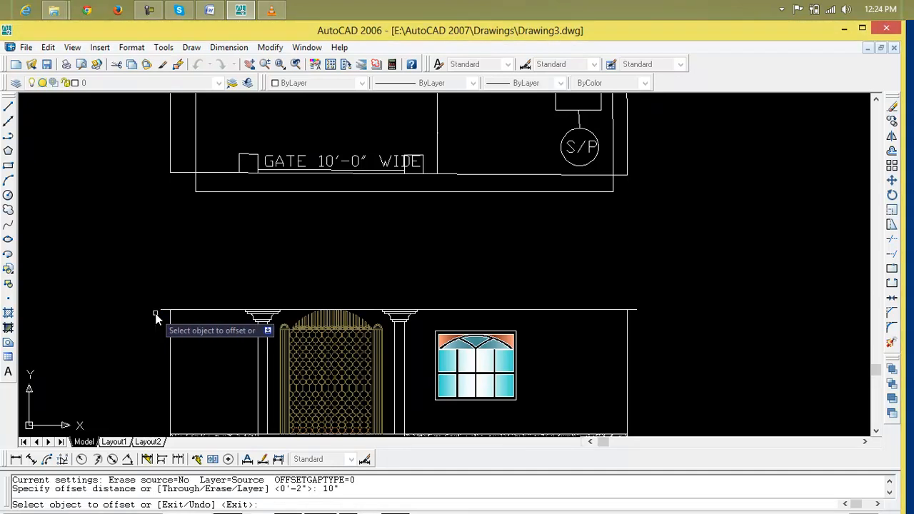
{"action": "left_click", "coordinate": [159, 311]}
{"action": "left_click", "coordinate": [164, 303]}
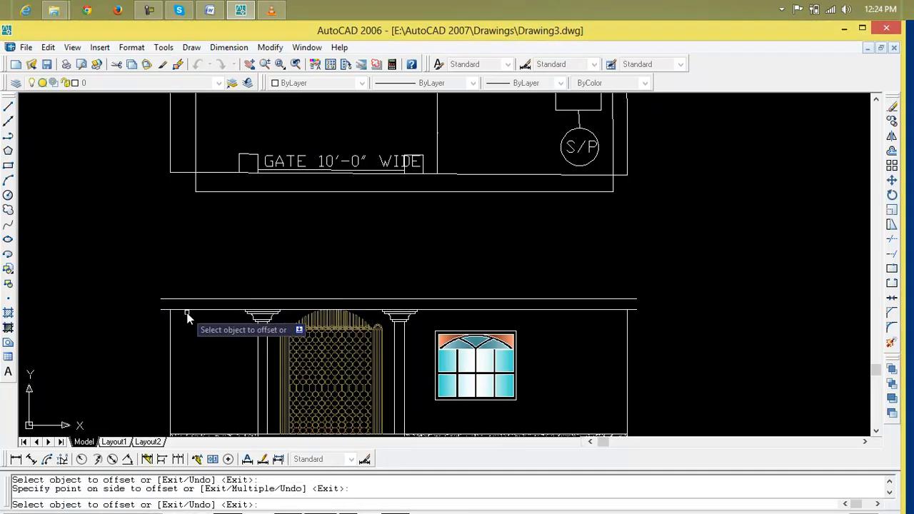
{"action": "scroll", "coordinate": [208, 337], "scroll_direction": "up", "scroll_amount": 3}
{"action": "middle_click_drag", "start_coordinate": [208, 336], "coordinate": [299, 343]}
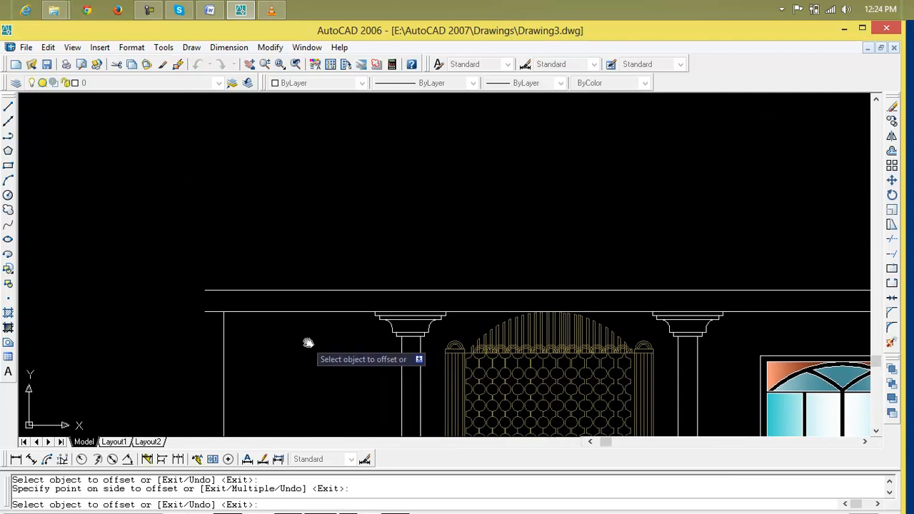
{"action": "scroll", "coordinate": [376, 335], "scroll_direction": "up", "scroll_amount": 1}
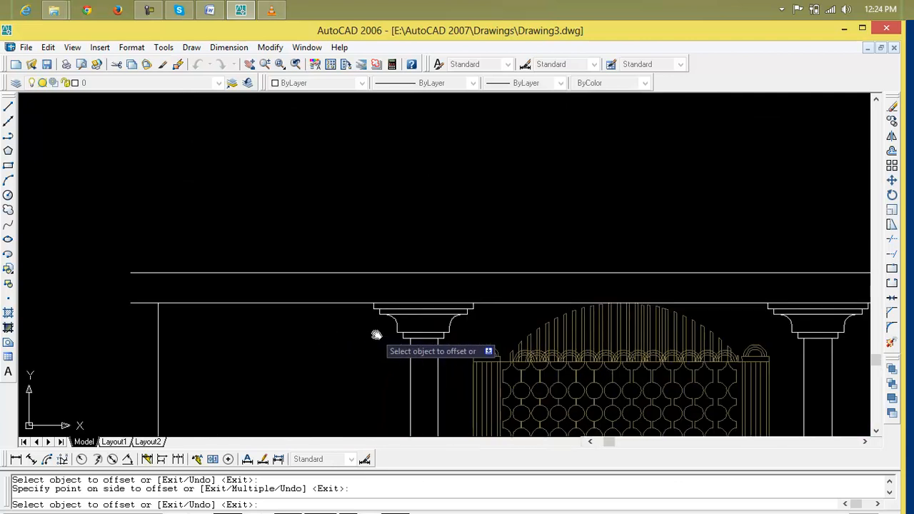
{"action": "key", "text": "Escape"}
{"action": "key", "text": "Escape"}
{"action": "key", "text": "Escape"}
Step: Draw a vertical line closing the left end of the roof band above the gate elevation
{"action": "middle_click_drag", "start_coordinate": [376, 333], "coordinate": [343, 344]}
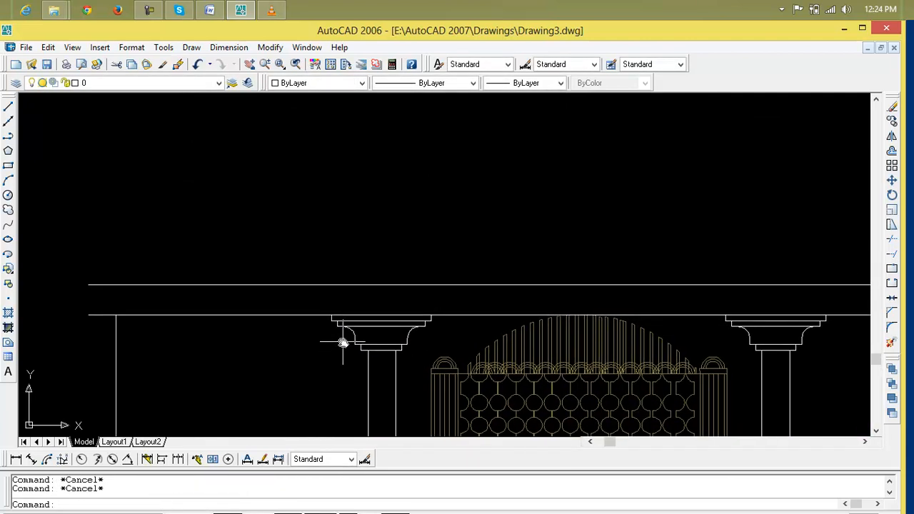
{"action": "middle_click_drag", "start_coordinate": [235, 341], "coordinate": [248, 349]}
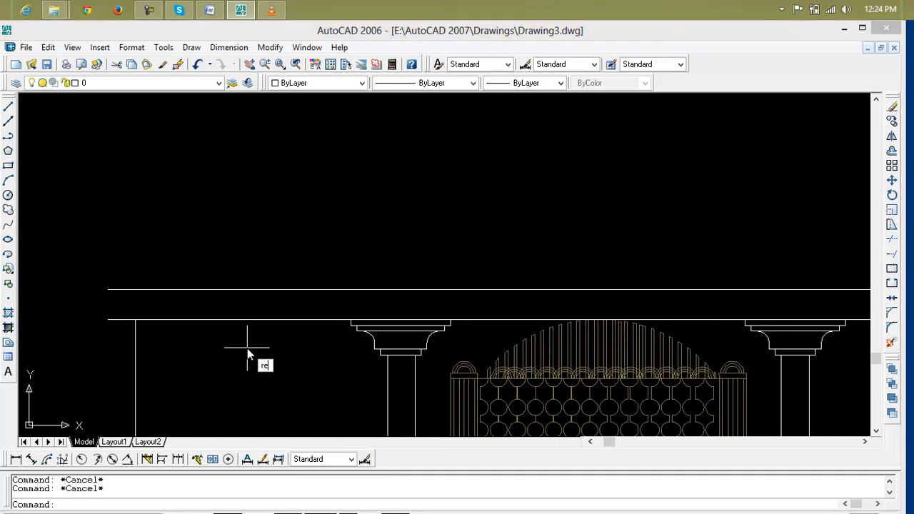
{"action": "type", "text": "re"}
{"action": "key", "text": "Return"}
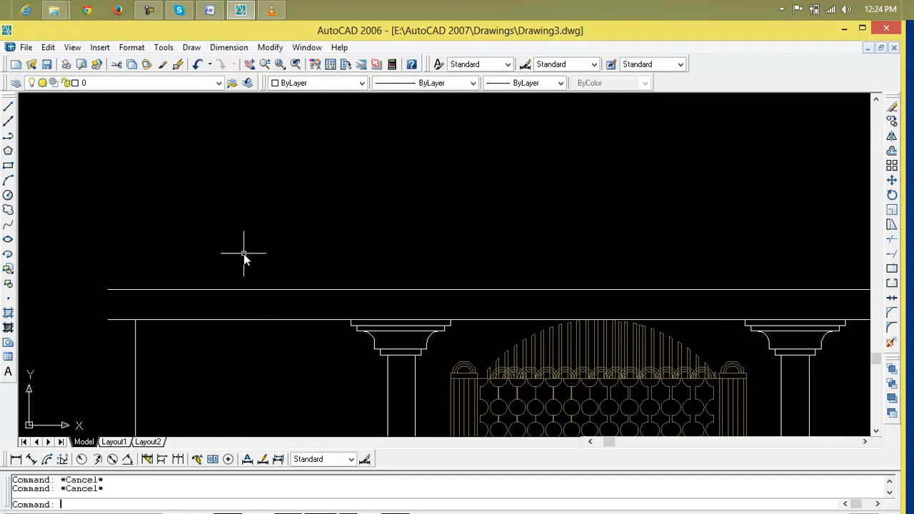
{"action": "type", "text": "l"}
{"action": "key", "text": "Return"}
{"action": "left_click", "coordinate": [108, 290]}
{"action": "left_click", "coordinate": [110, 297]}
{"action": "scroll", "coordinate": [264, 322], "scroll_direction": "down", "scroll_amount": 4}
{"action": "middle_click_drag", "start_coordinate": [264, 322], "coordinate": [21, 335]}
{"action": "key", "text": "Return"}
Step: Draw a vertical line closing the right end of the roof band between its lower and upper endpoints
{"action": "key", "text": "Return"}
{"action": "left_click", "coordinate": [455, 333]}
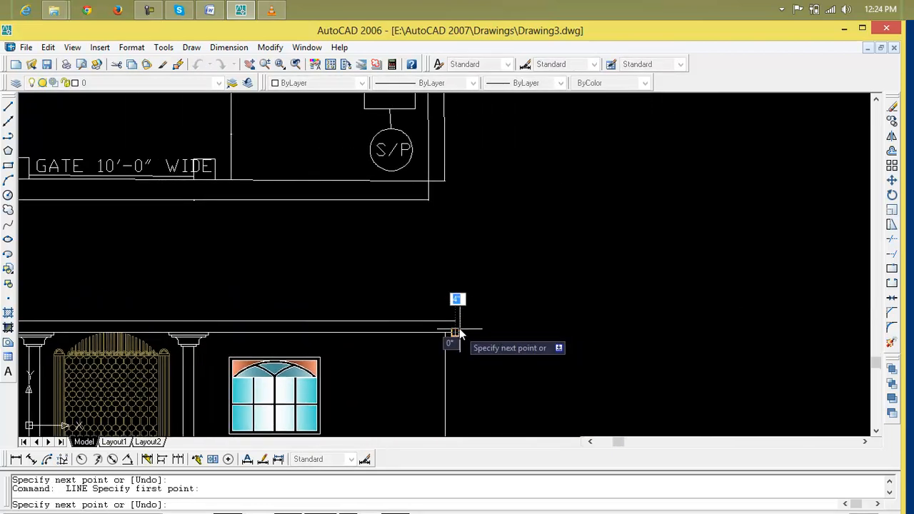
{"action": "left_click", "coordinate": [455, 322]}
{"action": "key", "text": "Return"}
Step: Draw an 18" by 18" rectangle in the empty space above the roof band
{"action": "scroll", "coordinate": [458, 337], "scroll_direction": "down", "scroll_amount": 4}
{"action": "scroll", "coordinate": [453, 338], "scroll_direction": "up", "scroll_amount": 5}
{"action": "middle_click_drag", "start_coordinate": [436, 340], "coordinate": [588, 337]}
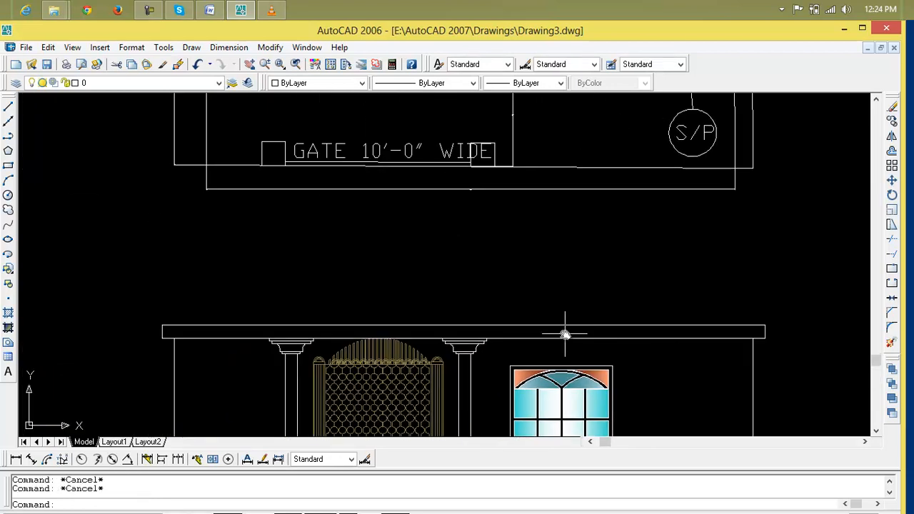
{"action": "type", "text": "rec"}
{"action": "key", "text": "Return"}
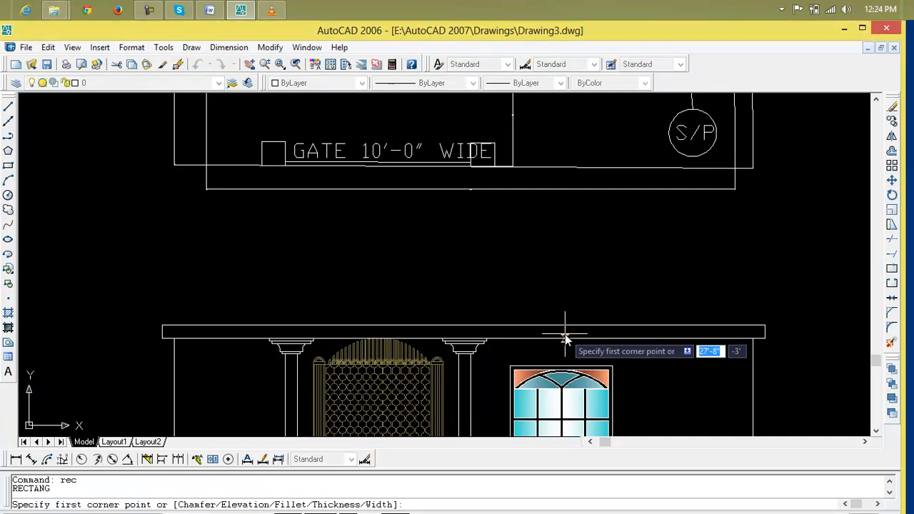
{"action": "left_click", "coordinate": [518, 237]}
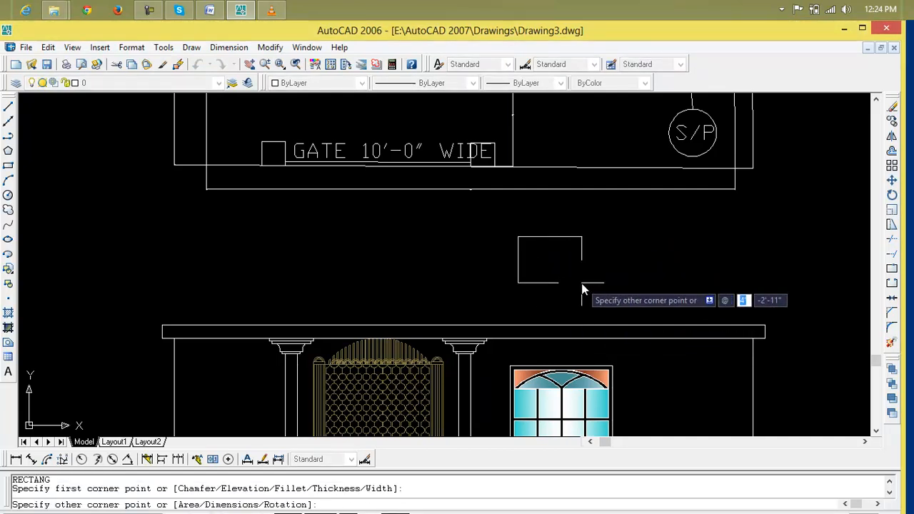
{"action": "type", "text": "18\""}
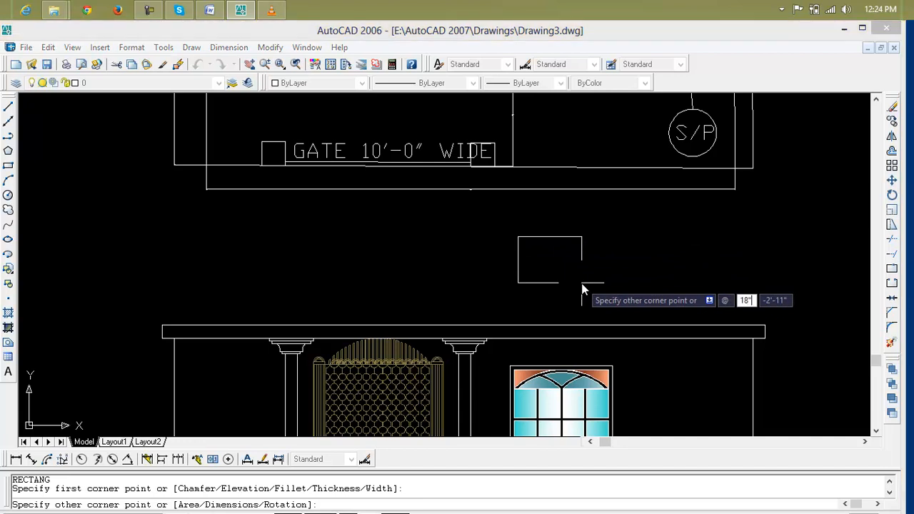
{"action": "key", "text": "Tab"}
{"action": "type", "text": "18\""}
{"action": "key", "text": "Return"}
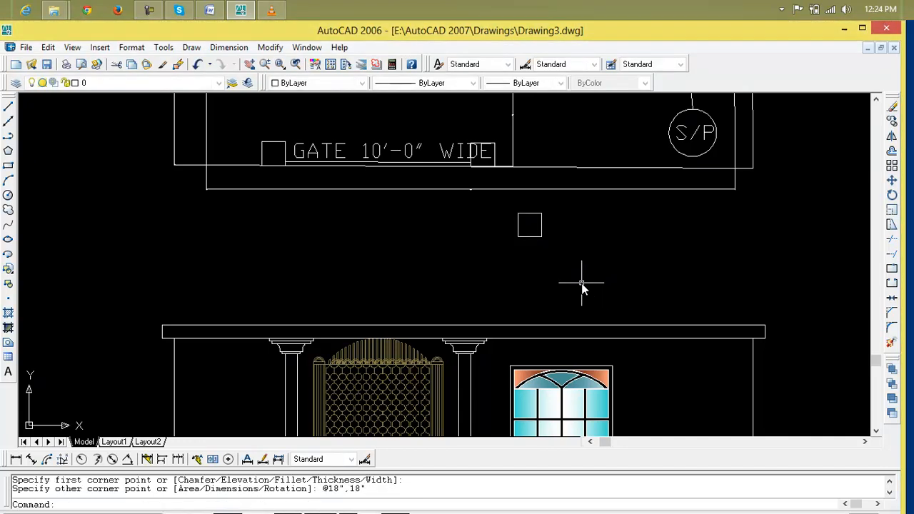
Step: Explode the 18" square above the roof band into separate lines
{"action": "scroll", "coordinate": [569, 282], "scroll_direction": "up", "scroll_amount": 2}
{"action": "middle_click_drag", "start_coordinate": [565, 278], "coordinate": [376, 261]}
{"action": "scroll", "coordinate": [383, 249], "scroll_direction": "up", "scroll_amount": 2}
{"action": "key", "text": "Escape"}
{"action": "key", "text": "Escape"}
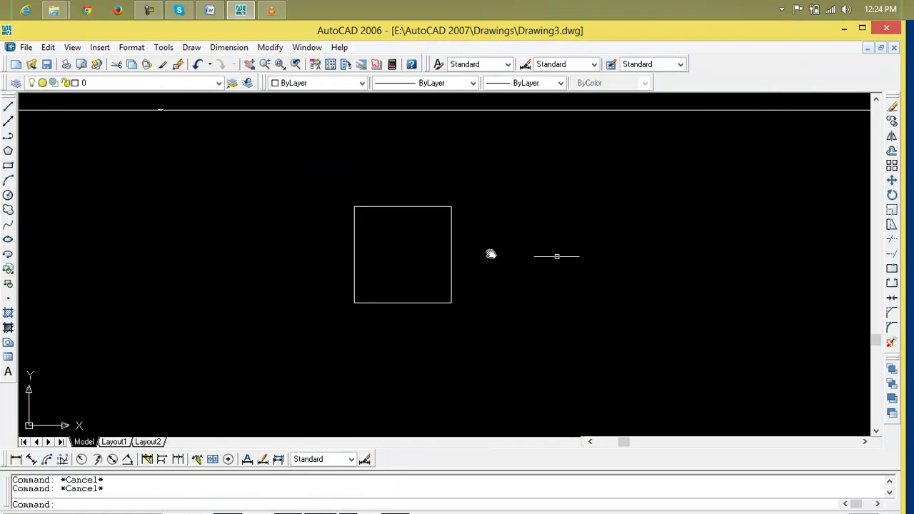
{"action": "left_click", "coordinate": [891, 343]}
{"action": "left_click", "coordinate": [415, 207]}
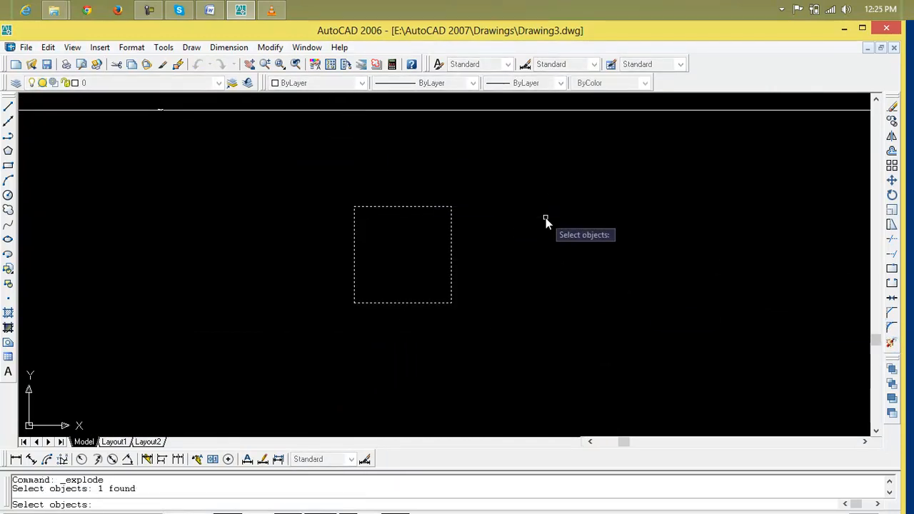
{"action": "key", "text": "Return"}
Step: Offset the square's bottom and top edges inward twice each by 3"
{"action": "type", "text": "o"}
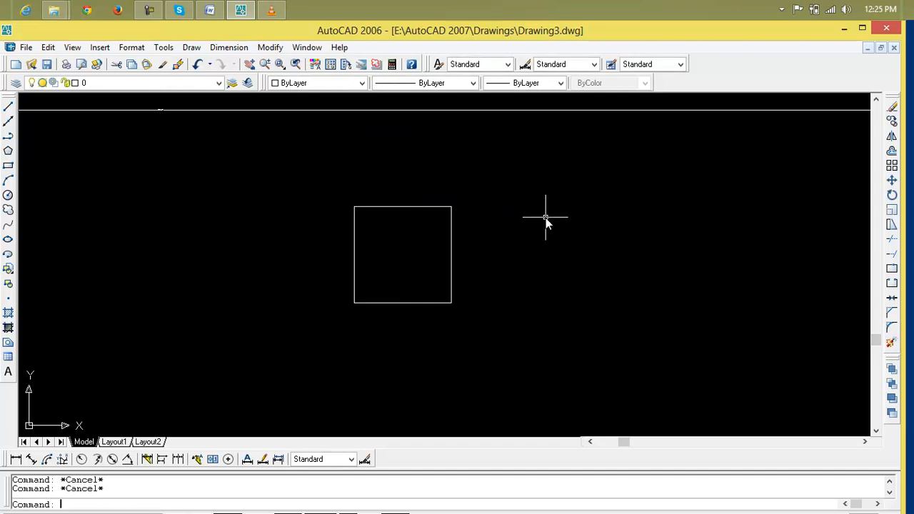
{"action": "key", "text": "Return"}
{"action": "type", "text": "3\""}
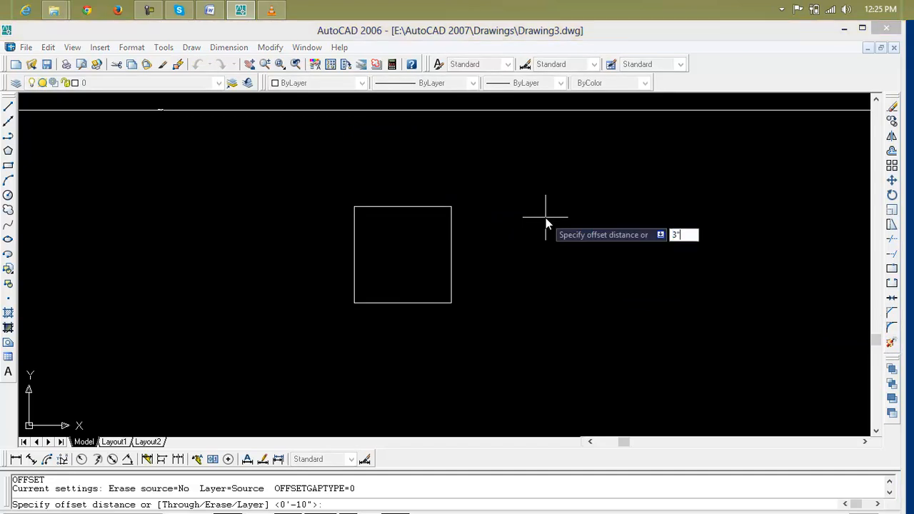
{"action": "key", "text": "Return"}
{"action": "left_click", "coordinate": [419, 302]}
{"action": "left_click", "coordinate": [421, 290]}
{"action": "left_click", "coordinate": [421, 287]}
{"action": "left_click", "coordinate": [423, 251]}
{"action": "left_click", "coordinate": [423, 208]}
{"action": "left_click", "coordinate": [422, 228]}
{"action": "left_click", "coordinate": [420, 222]}
{"action": "left_click", "coordinate": [422, 226]}
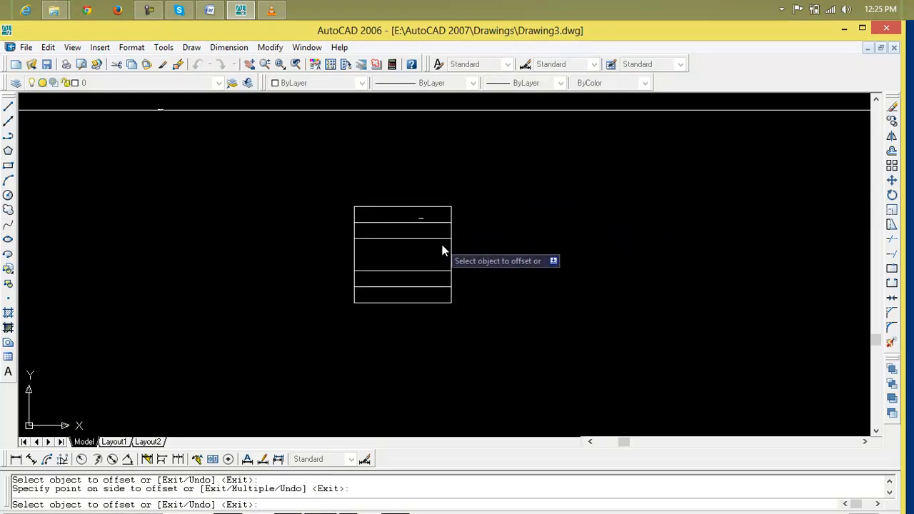
Step: Offset the square's right and left edges inward twice each by 3" to complete the grid
{"action": "left_click", "coordinate": [452, 256]}
{"action": "left_click", "coordinate": [406, 255]}
{"action": "left_click", "coordinate": [431, 260]}
{"action": "left_click", "coordinate": [378, 262]}
{"action": "left_click", "coordinate": [354, 259]}
{"action": "left_click", "coordinate": [368, 264]}
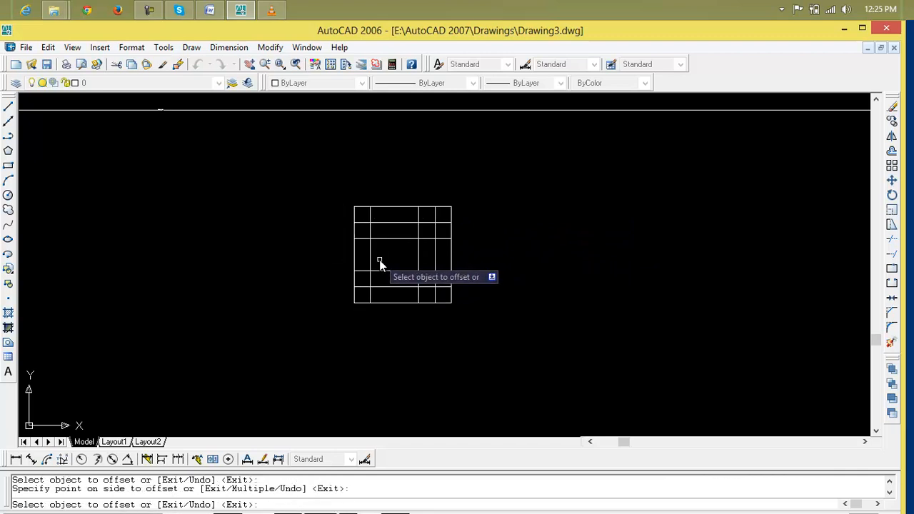
{"action": "left_click", "coordinate": [370, 265]}
{"action": "left_click", "coordinate": [405, 260]}
{"action": "key", "text": "Escape"}
{"action": "key", "text": "Escape"}
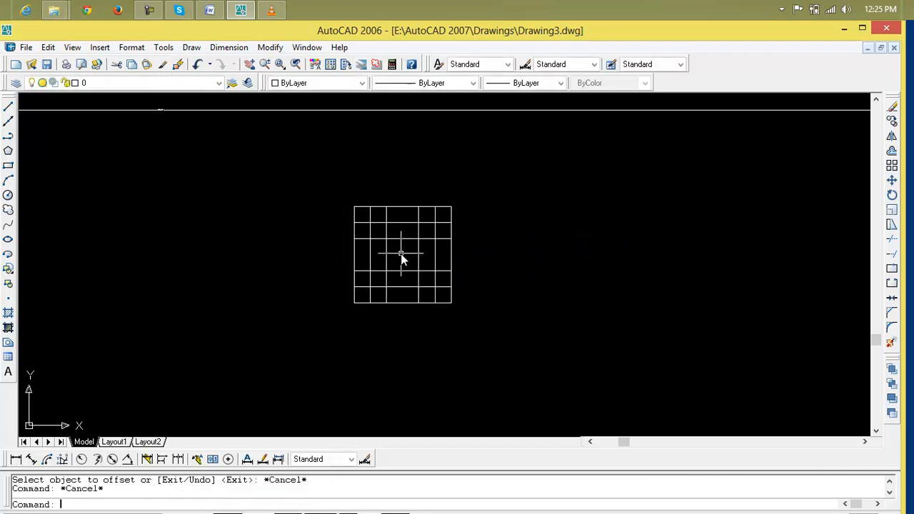
Step: Start a polyline at the grid's lower-left corner, stepping through two 3" cells and adding an arc across the central cell
{"action": "left_click", "coordinate": [9, 136]}
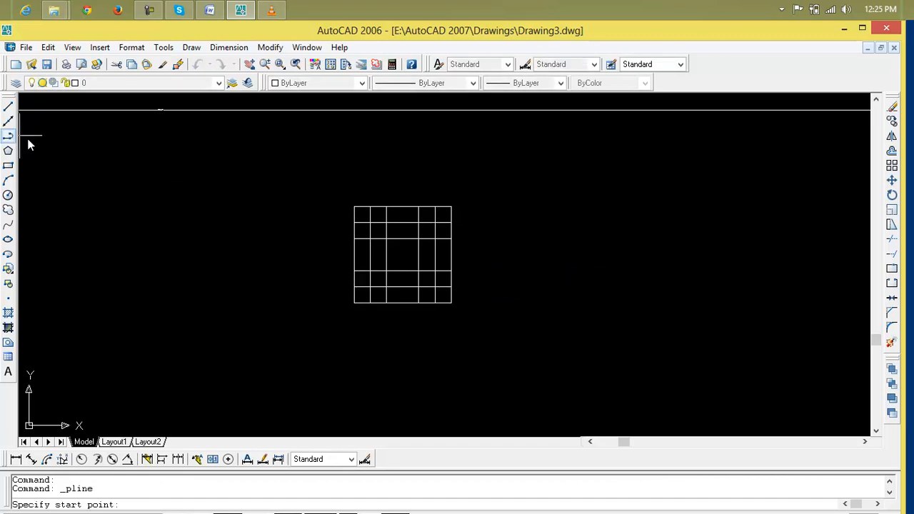
{"action": "scroll", "coordinate": [319, 298], "scroll_direction": "up", "scroll_amount": 3}
{"action": "left_click", "coordinate": [387, 308]}
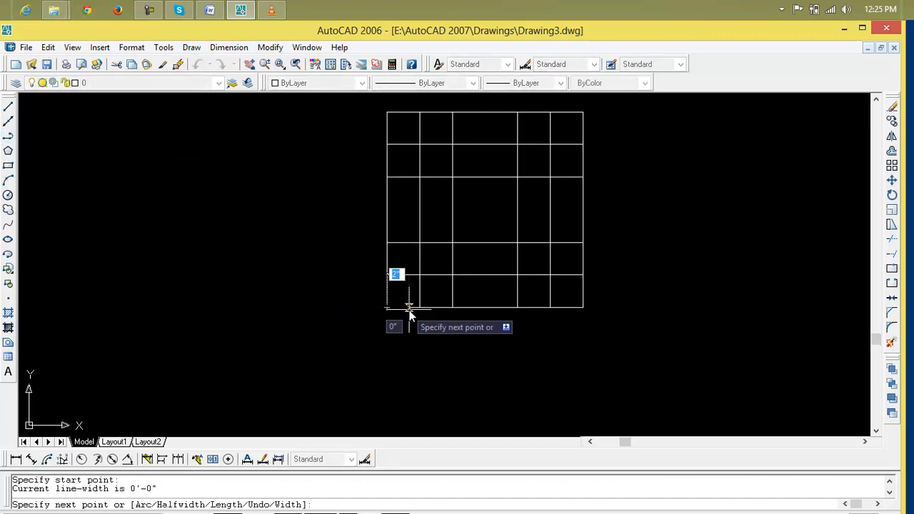
{"action": "left_click", "coordinate": [420, 308]}
{"action": "left_click", "coordinate": [420, 276]}
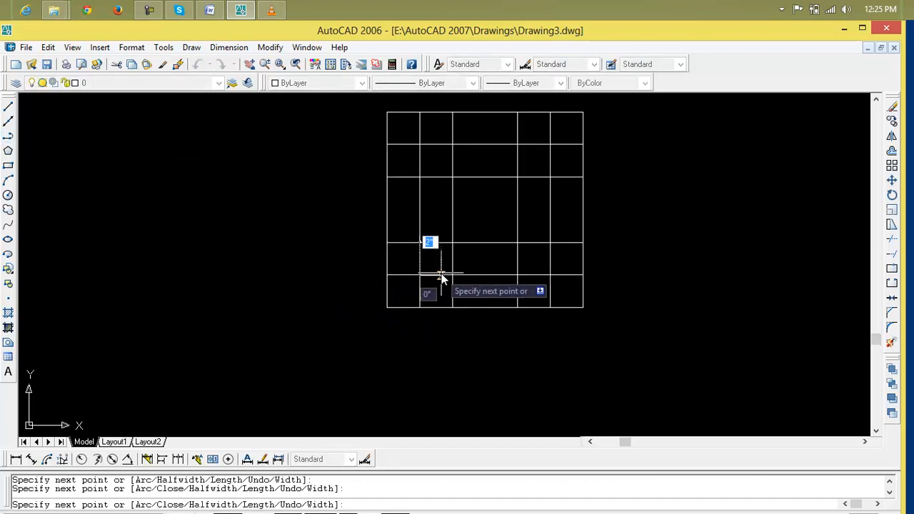
{"action": "left_click", "coordinate": [452, 275]}
{"action": "left_click", "coordinate": [452, 244]}
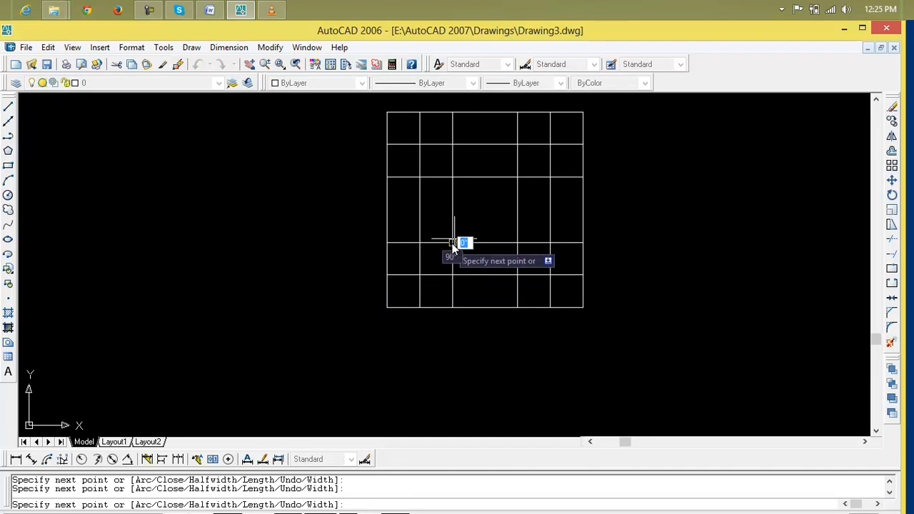
{"action": "type", "text": "a"}
{"action": "key", "text": "Return"}
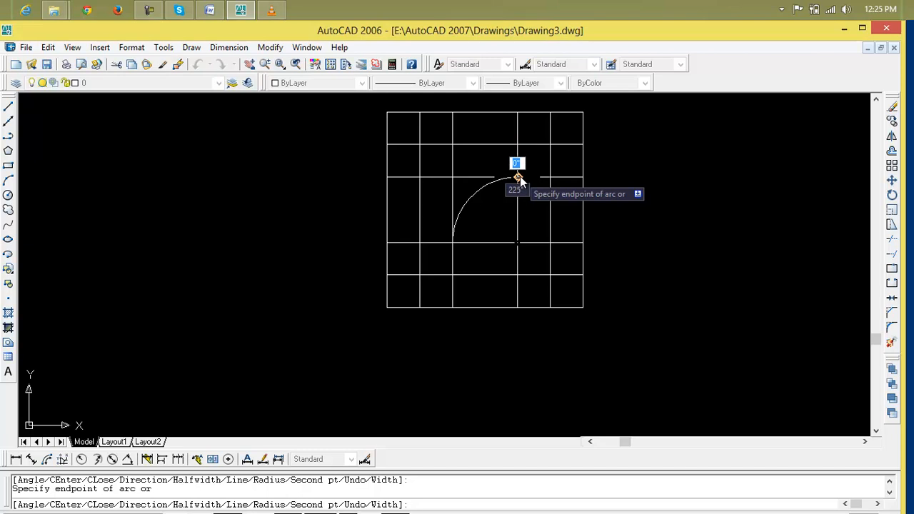
Step: Continue the polyline in straight steps to the grid's upper-right corner, run it along the top edge, and close it down the left side
{"action": "type", "text": "l"}
{"action": "key", "text": "Return"}
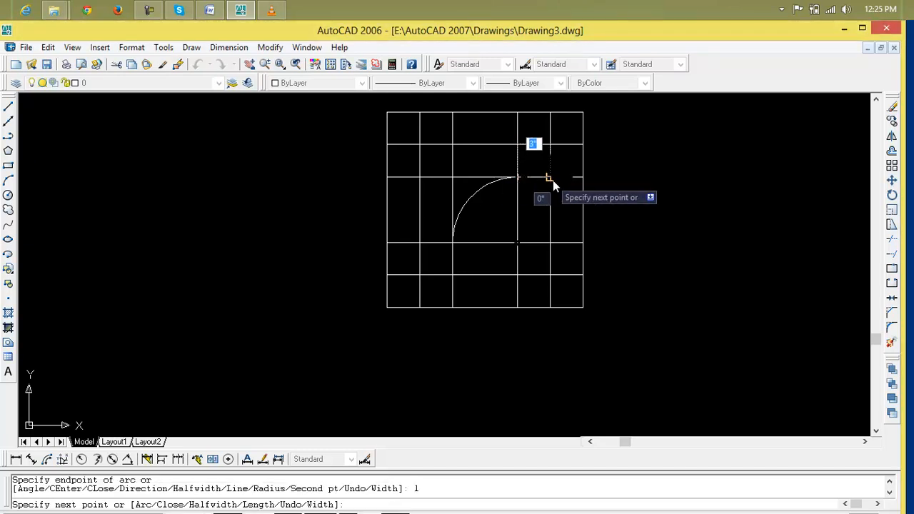
{"action": "left_click", "coordinate": [553, 178]}
{"action": "left_click", "coordinate": [551, 148]}
{"action": "left_click", "coordinate": [584, 146]}
{"action": "left_click", "coordinate": [583, 113]}
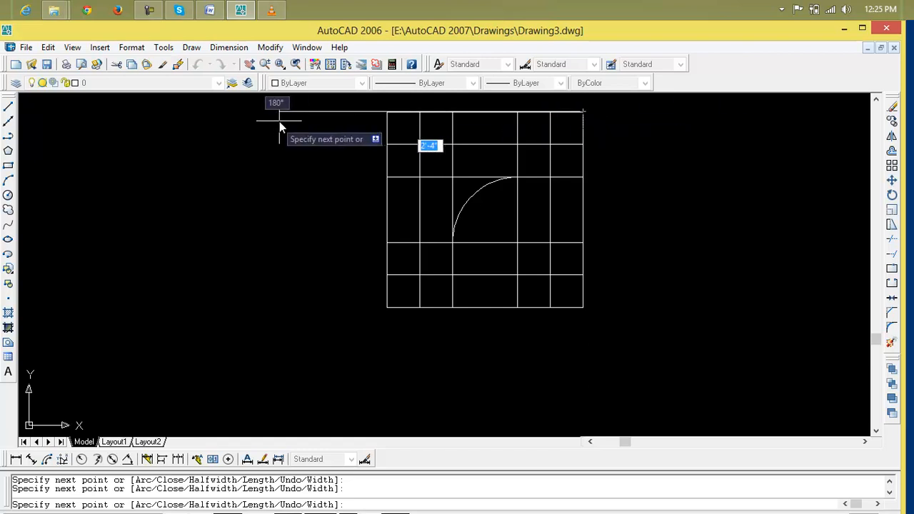
{"action": "left_click", "coordinate": [387, 112]}
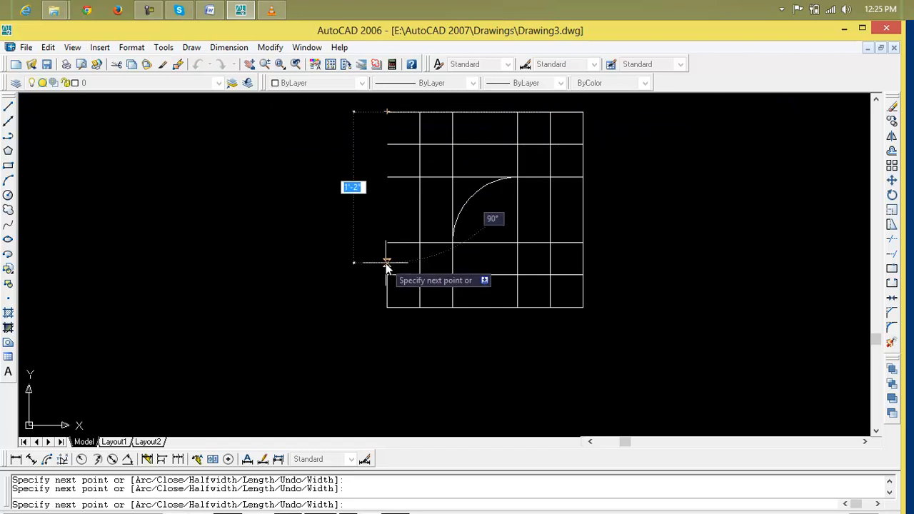
{"action": "type", "text": "c"}
{"action": "key", "text": "Return"}
{"action": "scroll", "coordinate": [388, 306], "scroll_direction": "down", "scroll_amount": 5}
{"action": "key", "text": "Escape"}
{"action": "key", "text": "Escape"}
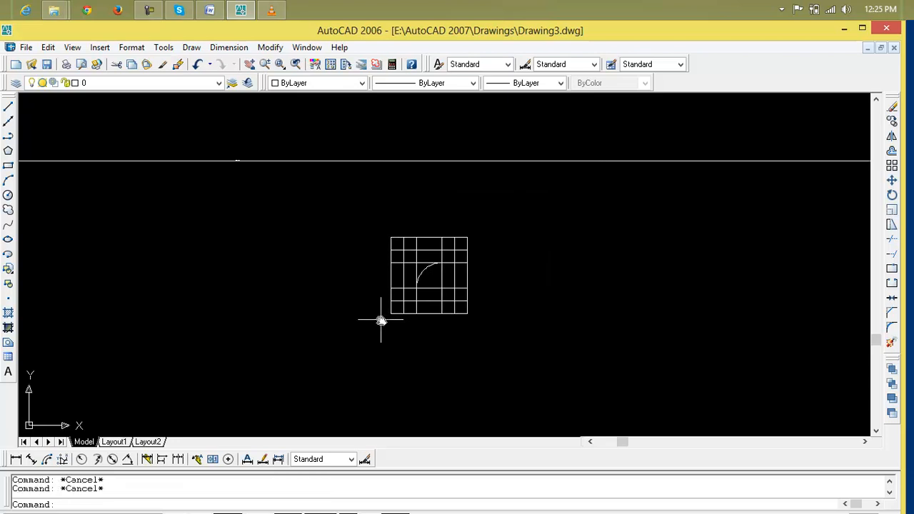
Step: Move the closed cornice profile off the grid into the empty space to its right
{"action": "type", "text": "m"}
{"action": "key", "text": "Return"}
{"action": "left_click", "coordinate": [425, 272]}
{"action": "key", "text": "Return"}
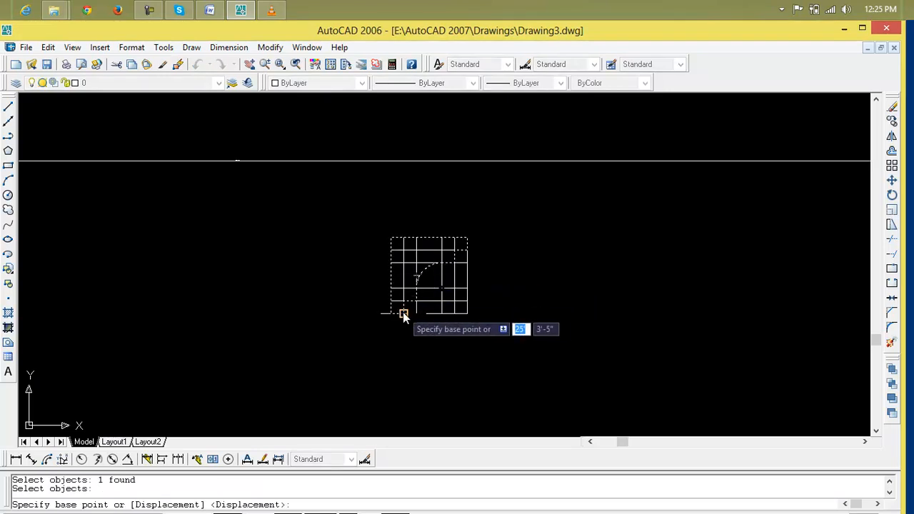
{"action": "left_click", "coordinate": [412, 313]}
{"action": "left_click", "coordinate": [625, 315]}
{"action": "key", "text": "Escape"}
{"action": "key", "text": "Escape"}
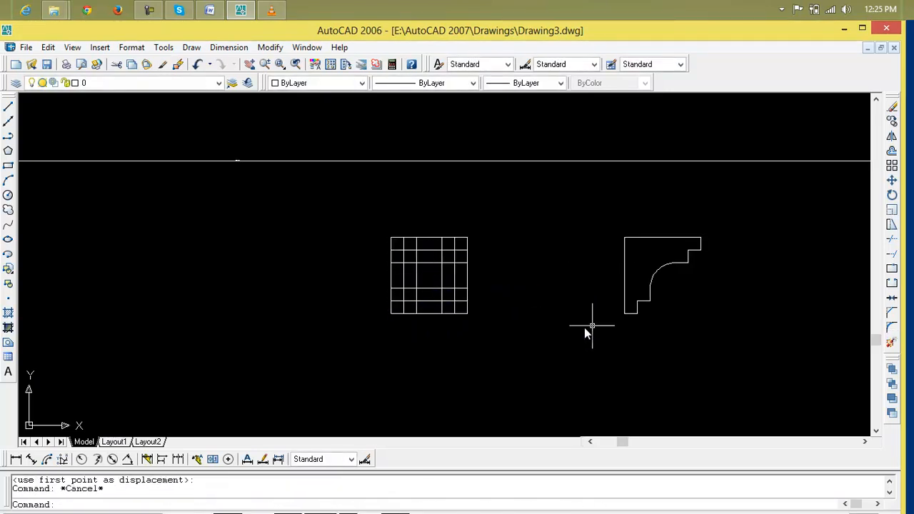
Step: Explode the cornice profile and delete its top and left straight edges, leaving only the stepped curve
{"action": "left_click", "coordinate": [891, 343]}
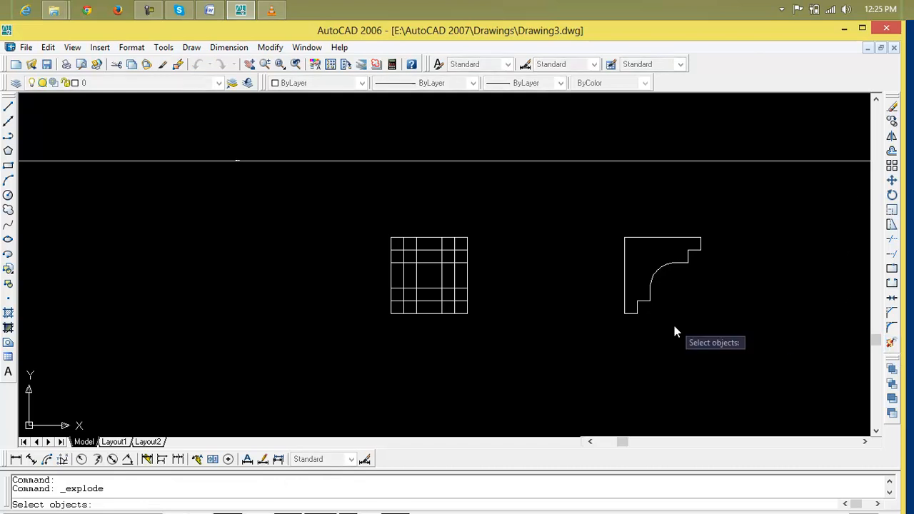
{"action": "left_click", "coordinate": [670, 238]}
{"action": "key", "text": "Return"}
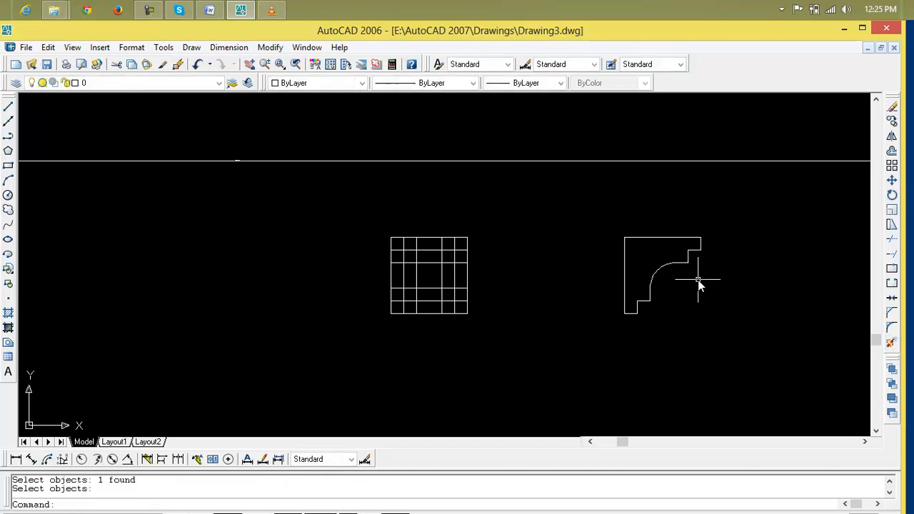
{"action": "left_click", "coordinate": [657, 237]}
{"action": "key", "text": "Delete"}
{"action": "left_click", "coordinate": [626, 266]}
{"action": "key", "text": "Delete"}
Step: Move the stepped cornice curve by its lower-left endpoint onto the roof band's upper-right corner
{"action": "scroll", "coordinate": [631, 300], "scroll_direction": "down", "scroll_amount": 3}
{"action": "middle_click_drag", "start_coordinate": [656, 296], "coordinate": [620, 305]}
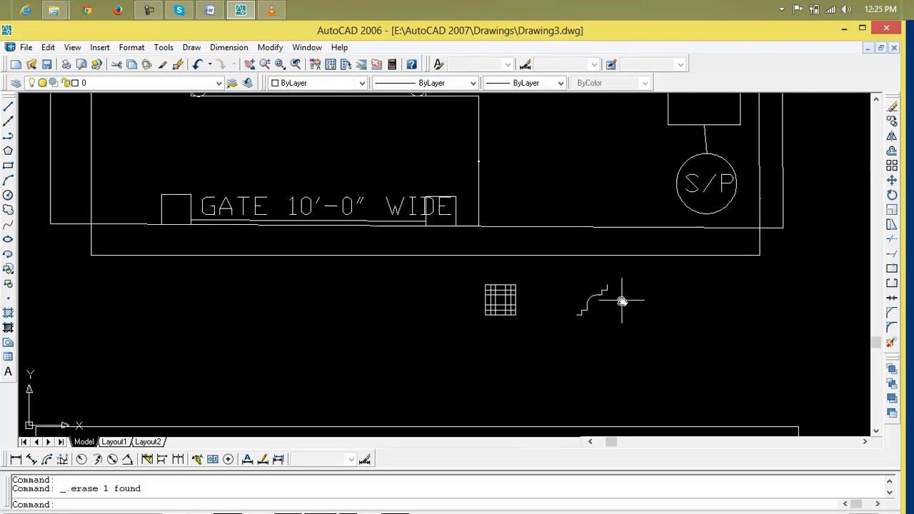
{"action": "type", "text": "m"}
{"action": "key", "text": "Return"}
{"action": "left_click", "coordinate": [622, 285]}
{"action": "left_click", "coordinate": [579, 329]}
{"action": "key", "text": "Return"}
{"action": "scroll", "coordinate": [581, 321], "scroll_direction": "up", "scroll_amount": 6}
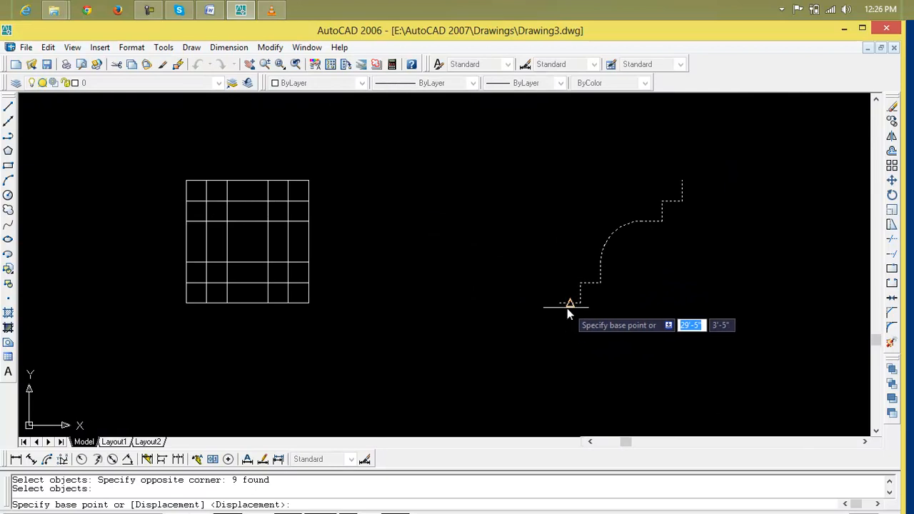
{"action": "left_click", "coordinate": [560, 304]}
{"action": "scroll", "coordinate": [606, 327], "scroll_direction": "down", "scroll_amount": 4}
{"action": "scroll", "coordinate": [626, 329], "scroll_direction": "down", "scroll_amount": 6}
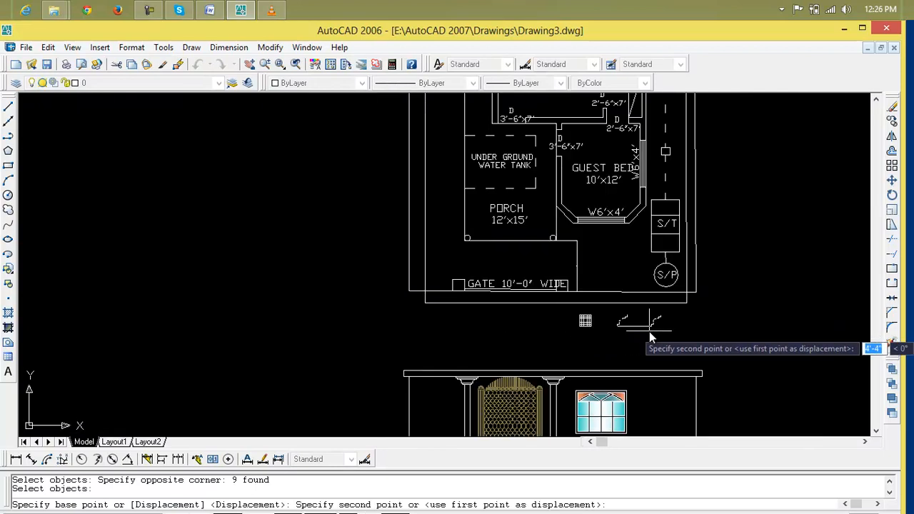
{"action": "middle_click_drag", "start_coordinate": [651, 330], "coordinate": [493, 288]}
{"action": "scroll", "coordinate": [559, 350], "scroll_direction": "up", "scroll_amount": 3}
{"action": "scroll", "coordinate": [558, 350], "scroll_direction": "up", "scroll_amount": 3}
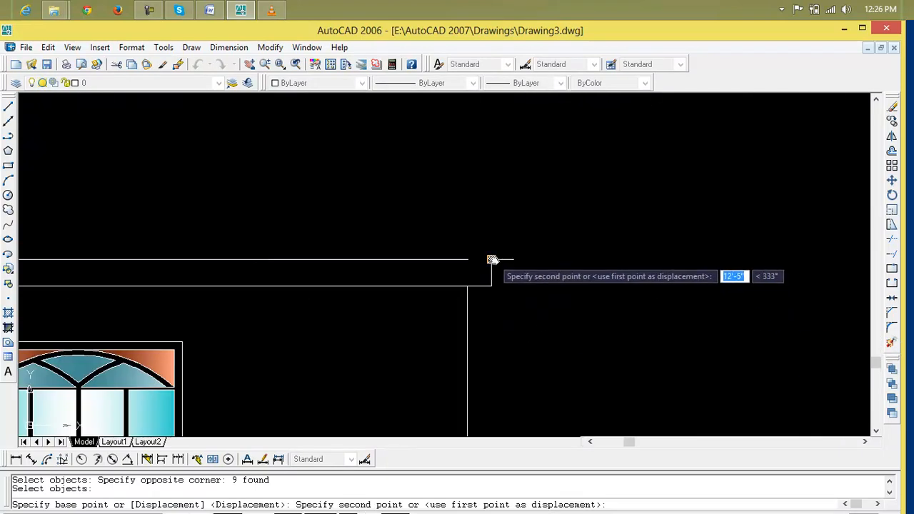
{"action": "left_click", "coordinate": [494, 258]}
{"action": "scroll", "coordinate": [515, 297], "scroll_direction": "down", "scroll_amount": 4}
{"action": "middle_click_drag", "start_coordinate": [515, 297], "coordinate": [543, 299]}
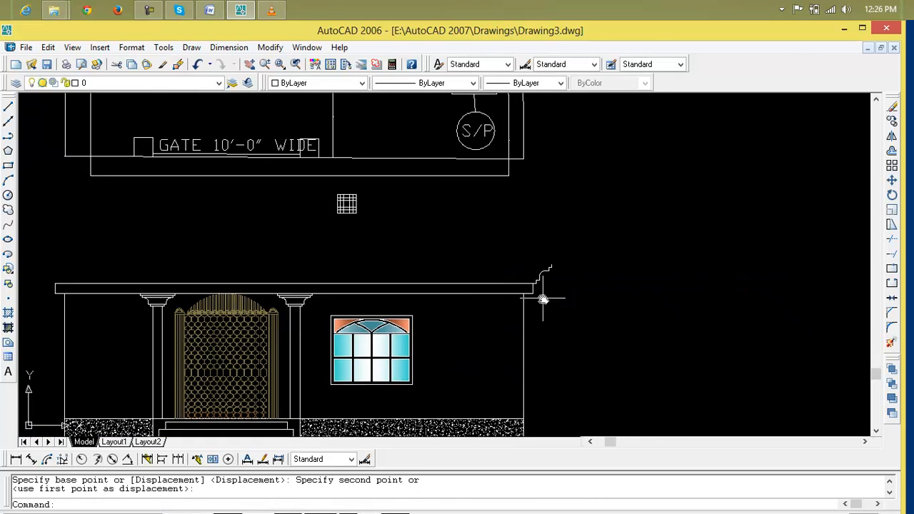
{"action": "key", "text": "Escape"}
{"action": "key", "text": "Escape"}
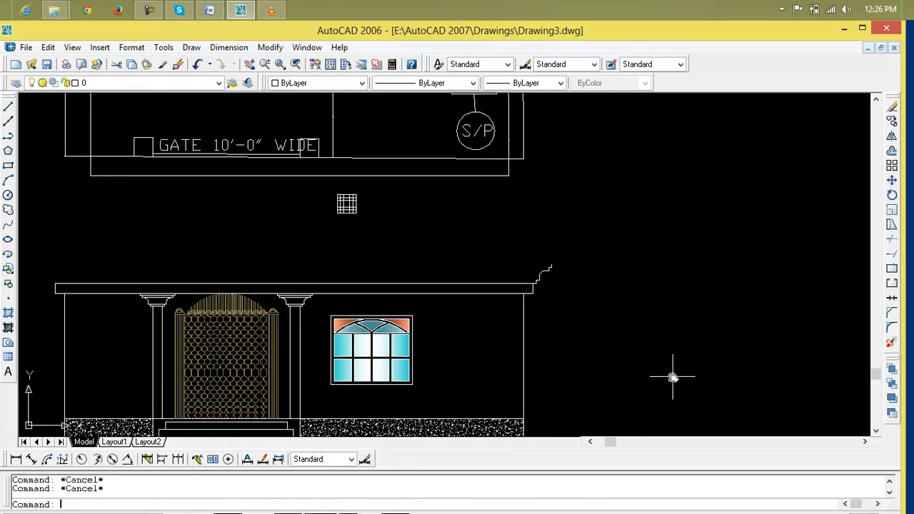
Step: Mirror the whole cornice curve about a vertical line through the roof band's midpoint, keeping the original
{"action": "type", "text": "m"}
{"action": "key", "text": "Return"}
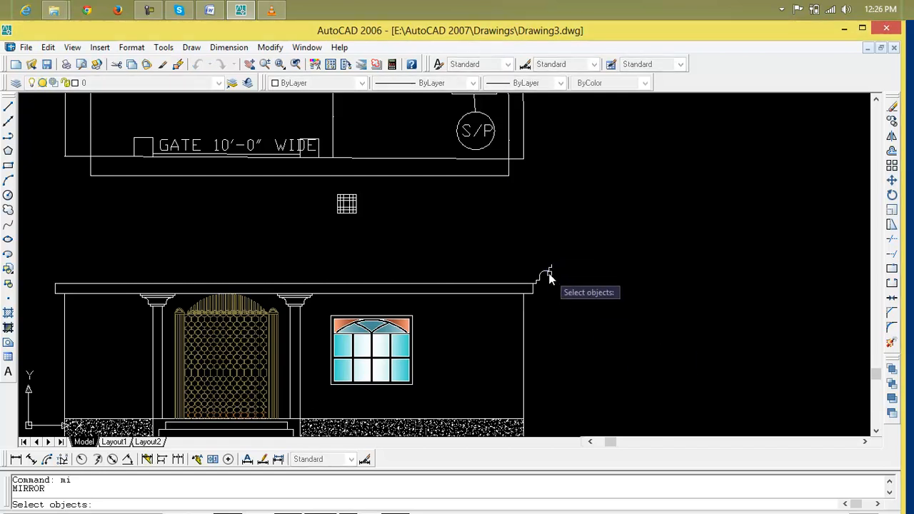
{"action": "left_click", "coordinate": [573, 259]}
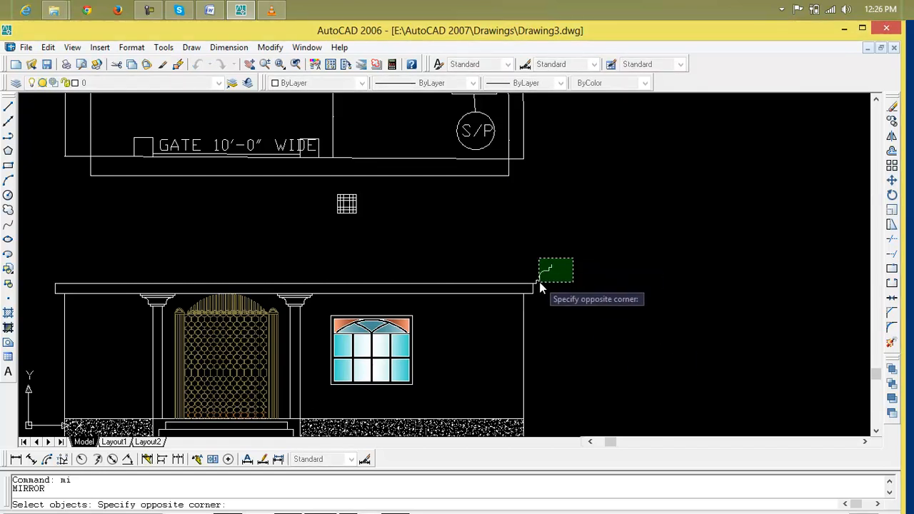
{"action": "left_click", "coordinate": [537, 286]}
{"action": "scroll", "coordinate": [537, 286], "scroll_direction": "up", "scroll_amount": 5}
{"action": "left_click", "coordinate": [535, 291]}
{"action": "left_click", "coordinate": [460, 272]}
{"action": "left_click", "coordinate": [485, 287]}
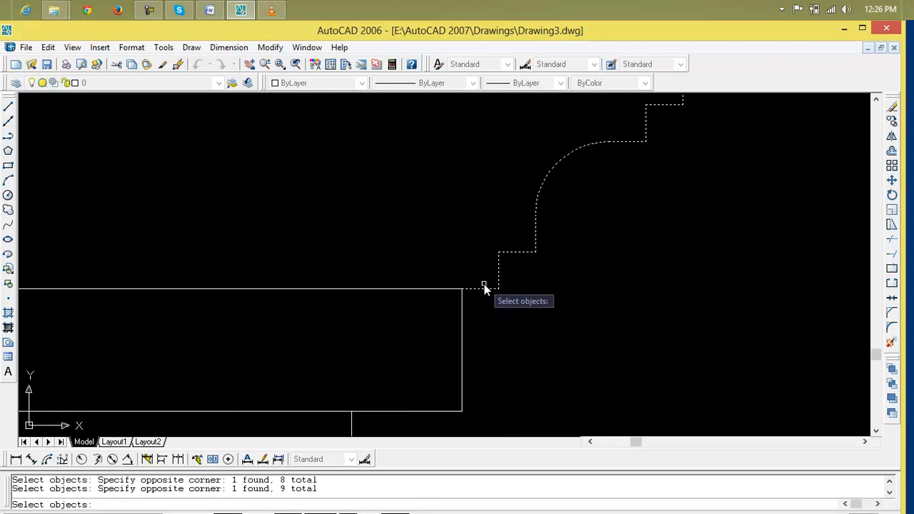
{"action": "key", "text": "Return"}
{"action": "scroll", "coordinate": [359, 298], "scroll_direction": "down", "scroll_amount": 8}
{"action": "middle_click_drag", "start_coordinate": [162, 293], "coordinate": [715, 320]}
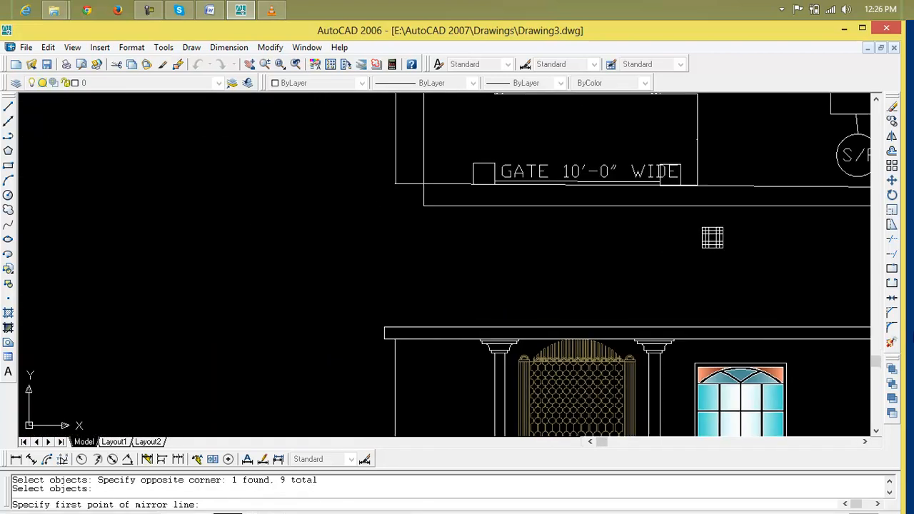
{"action": "left_click", "coordinate": [653, 330]}
{"action": "left_click", "coordinate": [653, 272]}
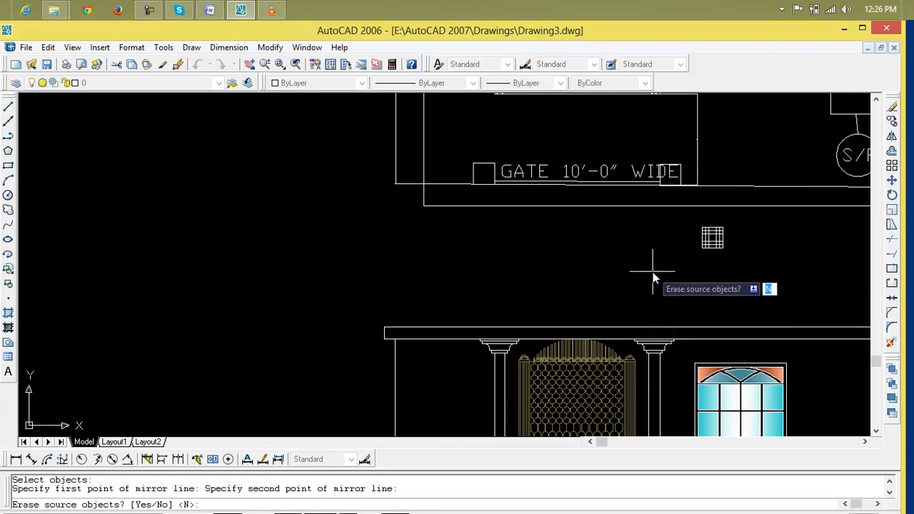
{"action": "key", "text": "Return"}
{"action": "scroll", "coordinate": [653, 272], "scroll_direction": "down", "scroll_amount": 4}
{"action": "middle_click_drag", "start_coordinate": [667, 260], "coordinate": [517, 261]}
{"action": "scroll", "coordinate": [500, 289], "scroll_direction": "up", "scroll_amount": 3}
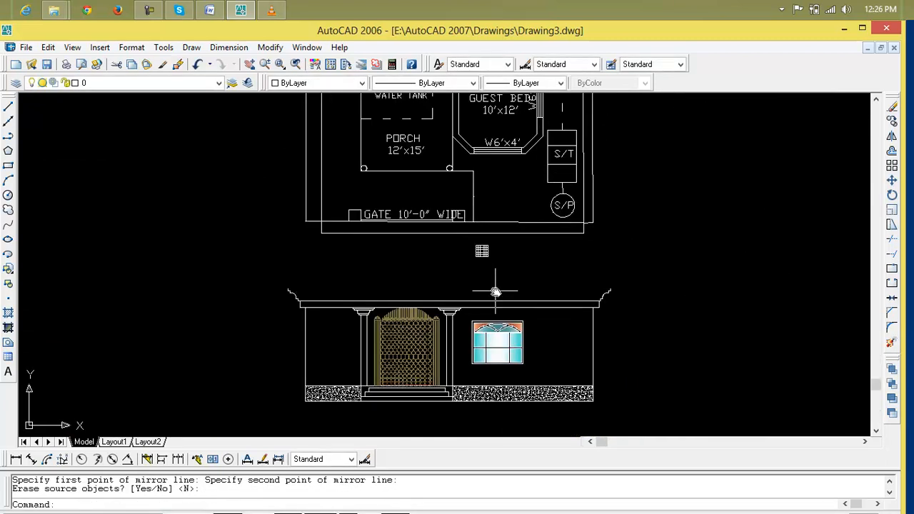
{"action": "key", "text": "Escape"}
{"action": "key", "text": "Escape"}
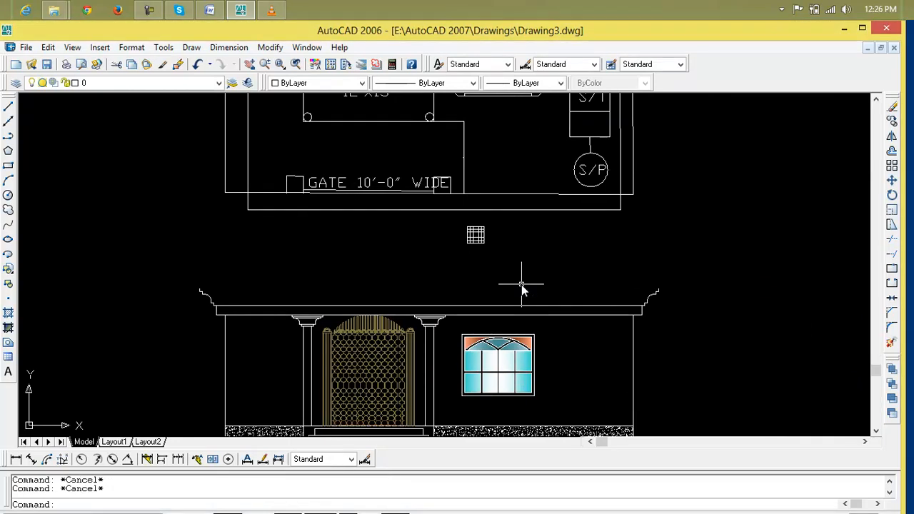
Step: Draw horizontal construction lines through the top endpoint and the uppermost ledge of the left cornice curve
{"action": "key", "text": "Return"}
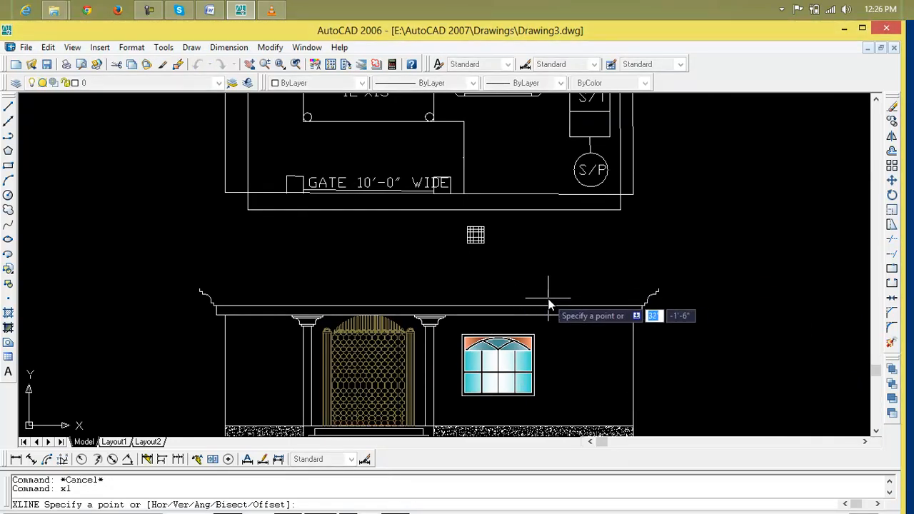
{"action": "scroll", "coordinate": [163, 251], "scroll_direction": "up", "scroll_amount": 2}
{"action": "scroll", "coordinate": [229, 326], "scroll_direction": "up", "scroll_amount": 2}
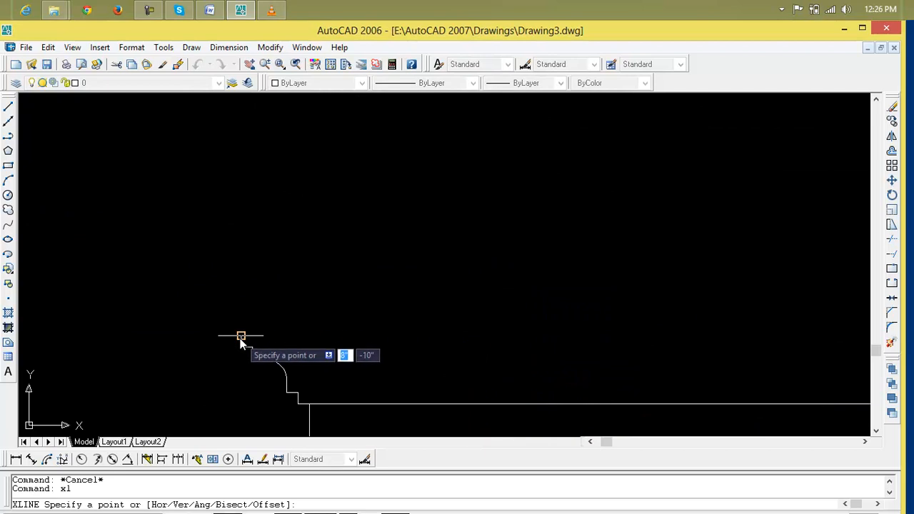
{"action": "left_click", "coordinate": [240, 336]}
{"action": "left_click", "coordinate": [288, 335]}
{"action": "key", "text": "Return"}
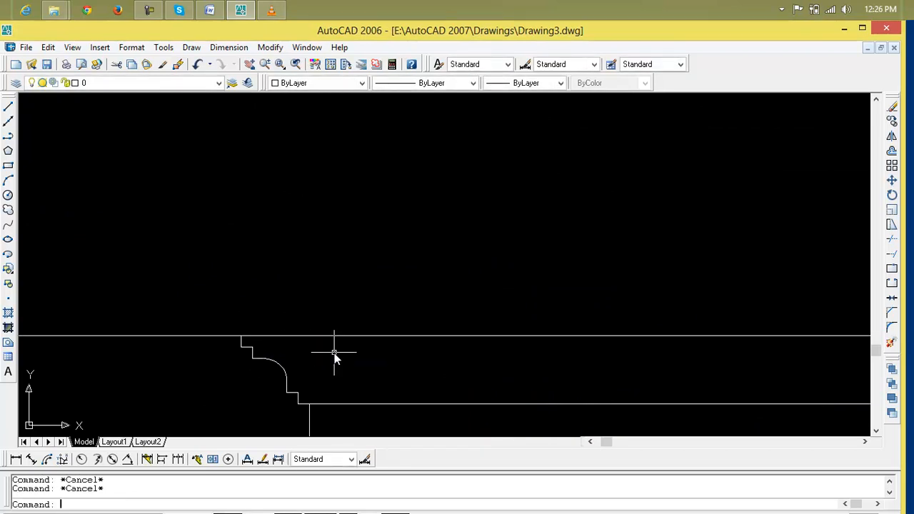
{"action": "type", "text": "xl"}
{"action": "key", "text": "Return"}
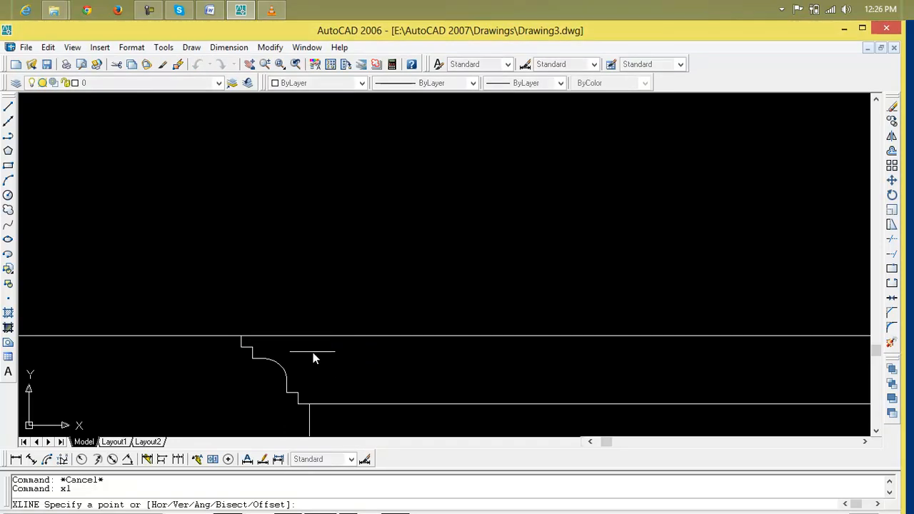
{"action": "left_click", "coordinate": [252, 348]}
{"action": "left_click", "coordinate": [347, 347]}
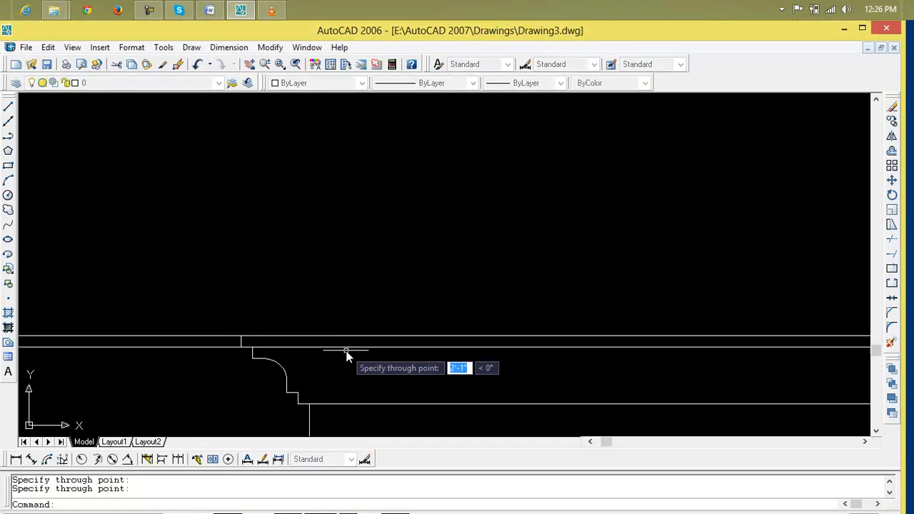
Step: Draw horizontal construction lines through the top of the left cornice's arc and the ledge below the arc
{"action": "key", "text": "Return"}
{"action": "key", "text": "Return"}
{"action": "left_click", "coordinate": [254, 359]}
{"action": "left_click", "coordinate": [316, 363]}
{"action": "key", "text": "Return"}
{"action": "key", "text": "Return"}
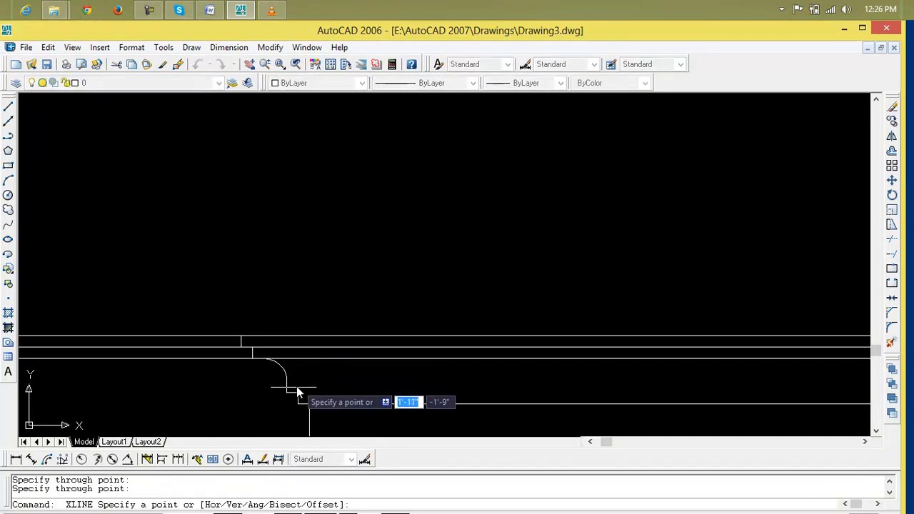
{"action": "left_click", "coordinate": [287, 392]}
{"action": "left_click", "coordinate": [347, 398]}
{"action": "key", "text": "Return"}
Step: Trim the horizontal construction lines outside the left and right cornice profiles
{"action": "scroll", "coordinate": [348, 393], "scroll_direction": "down", "scroll_amount": 3}
{"action": "middle_click_drag", "start_coordinate": [351, 394], "coordinate": [368, 355]}
{"action": "type", "text": "tr"}
{"action": "key", "text": "Return"}
{"action": "key", "text": "Return"}
{"action": "left_click", "coordinate": [256, 322]}
{"action": "left_click", "coordinate": [234, 393]}
{"action": "scroll", "coordinate": [308, 387], "scroll_direction": "down", "scroll_amount": 5}
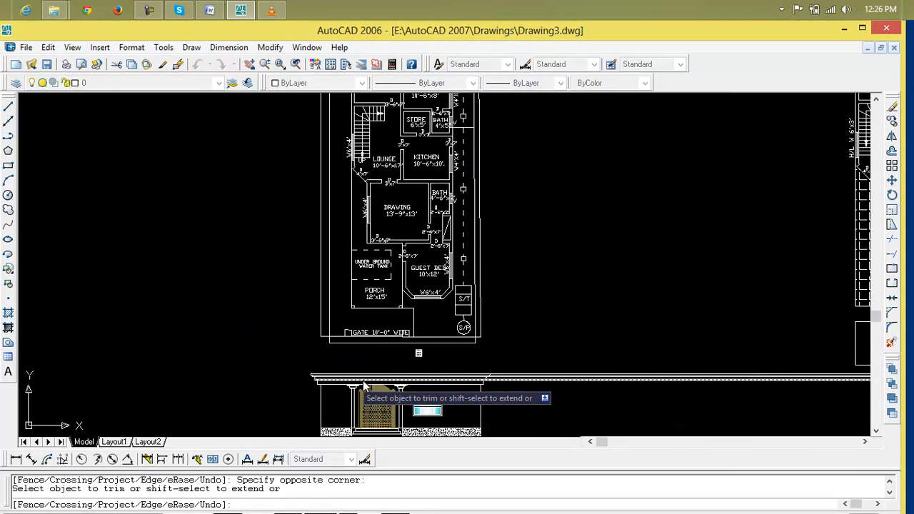
{"action": "middle_click_drag", "start_coordinate": [307, 393], "coordinate": [120, 388]}
{"action": "scroll", "coordinate": [320, 400], "scroll_direction": "up", "scroll_amount": 9}
{"action": "scroll", "coordinate": [584, 373], "scroll_direction": "down", "scroll_amount": 4}
{"action": "middle_click_drag", "start_coordinate": [581, 373], "coordinate": [540, 374]}
{"action": "key", "text": "Escape"}
{"action": "key", "text": "Escape"}
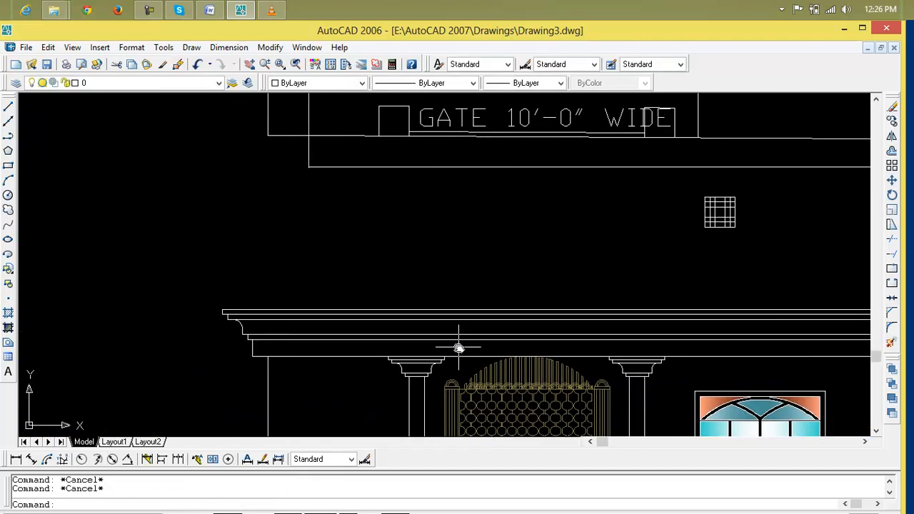
{"action": "middle_click_drag", "start_coordinate": [468, 349], "coordinate": [422, 341]}
{"action": "scroll", "coordinate": [425, 340], "scroll_direction": "up", "scroll_amount": 3}
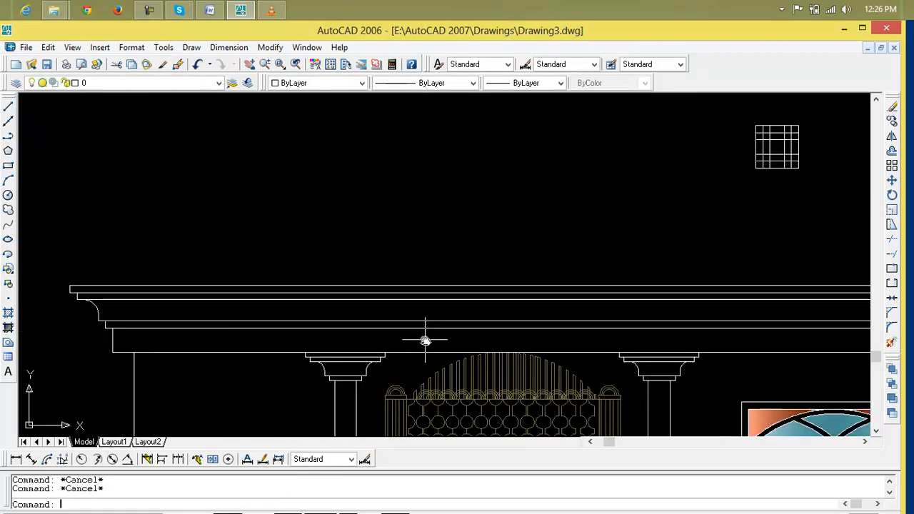
{"action": "type", "text": "bo"}
{"action": "key", "text": "Return"}
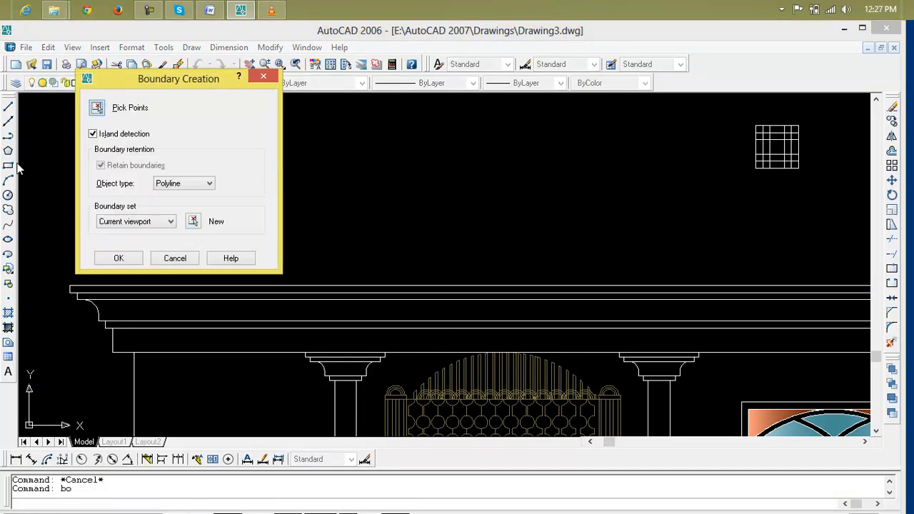
{"action": "left_click", "coordinate": [96, 108]}
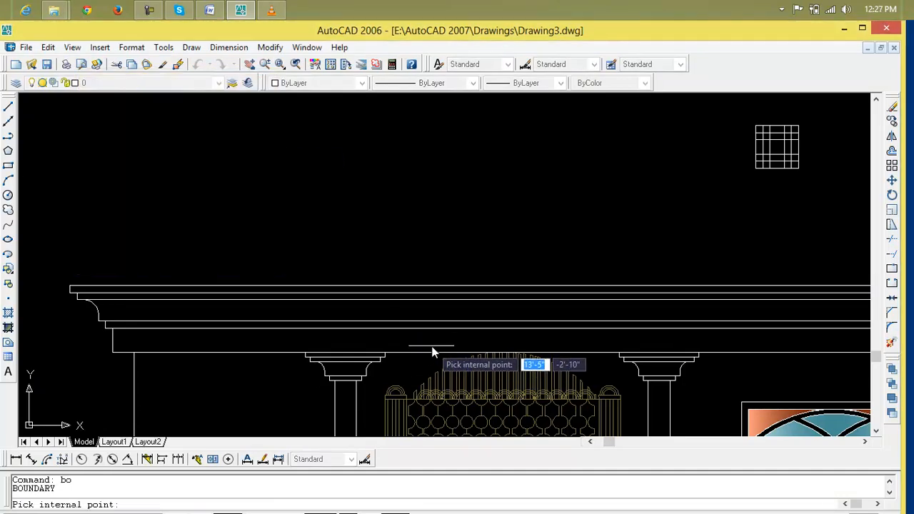
{"action": "left_click", "coordinate": [433, 348]}
{"action": "left_click", "coordinate": [489, 319]}
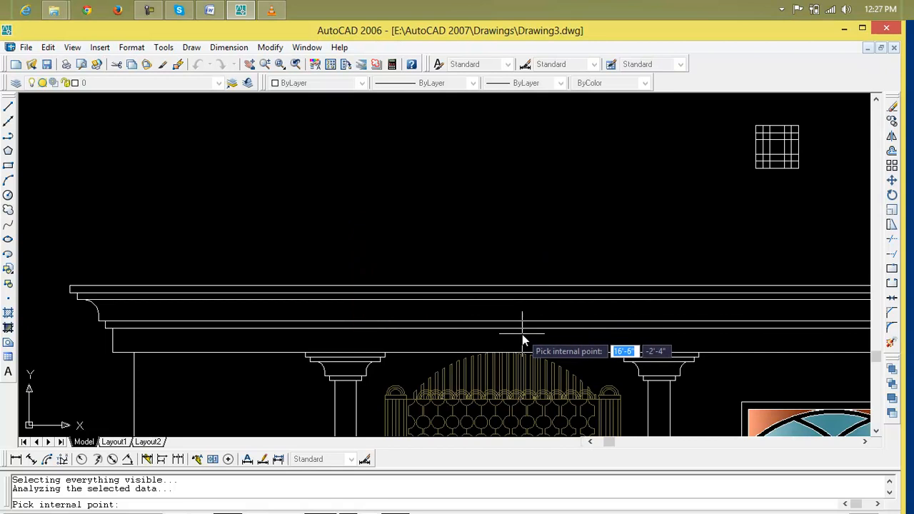
{"action": "left_click", "coordinate": [523, 335]}
{"action": "left_click", "coordinate": [514, 315]}
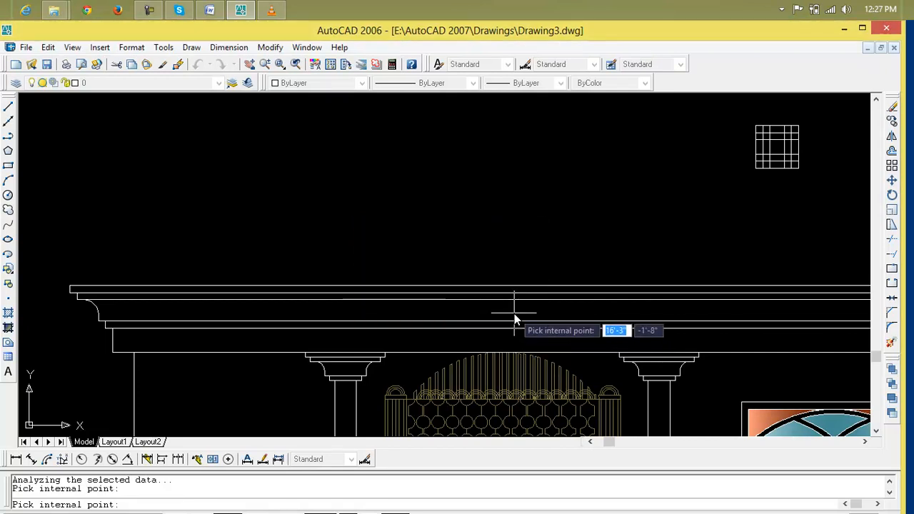
{"action": "key", "text": "Escape"}
{"action": "key", "text": "Escape"}
Step: Set the boundary object type to Region and try to pick the areas inside the roof band and cornice
{"action": "type", "text": "bo"}
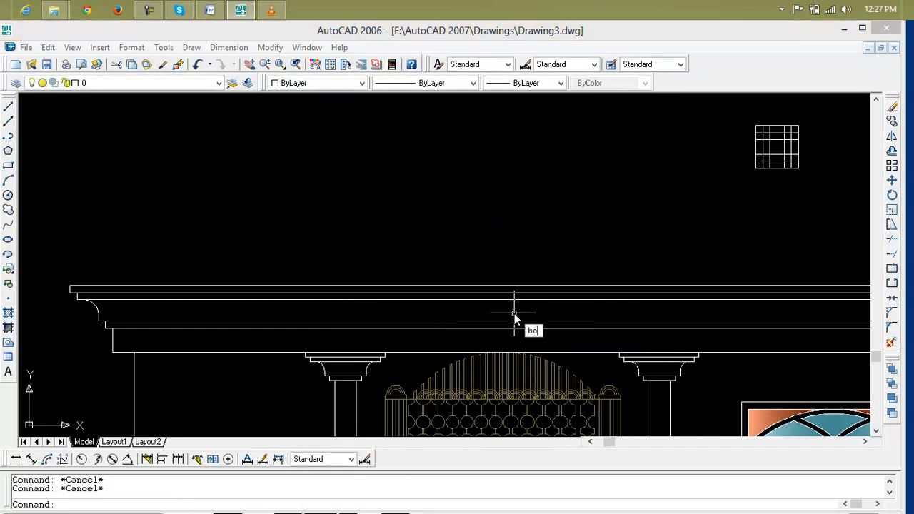
{"action": "key", "text": "Return"}
{"action": "left_click", "coordinate": [179, 188]}
{"action": "left_click", "coordinate": [172, 205]}
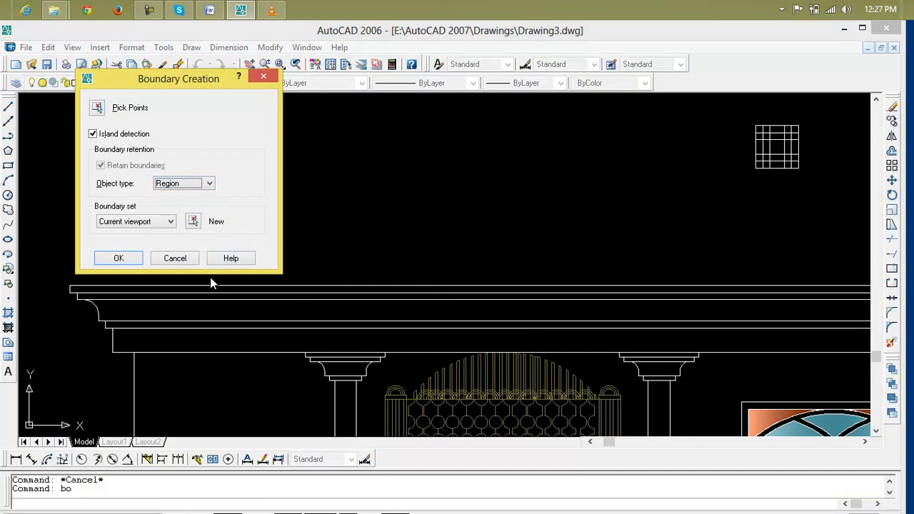
{"action": "left_click", "coordinate": [119, 258]}
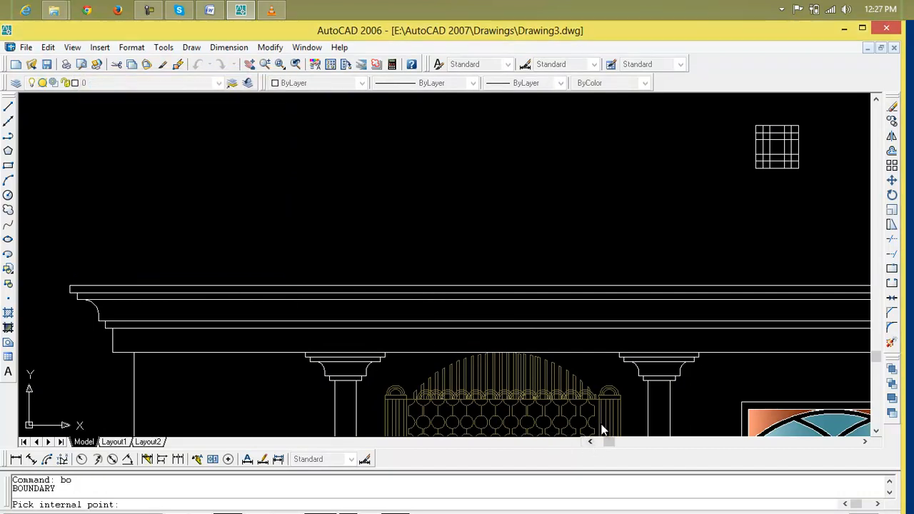
{"action": "left_click", "coordinate": [551, 345]}
{"action": "left_click", "coordinate": [508, 314]}
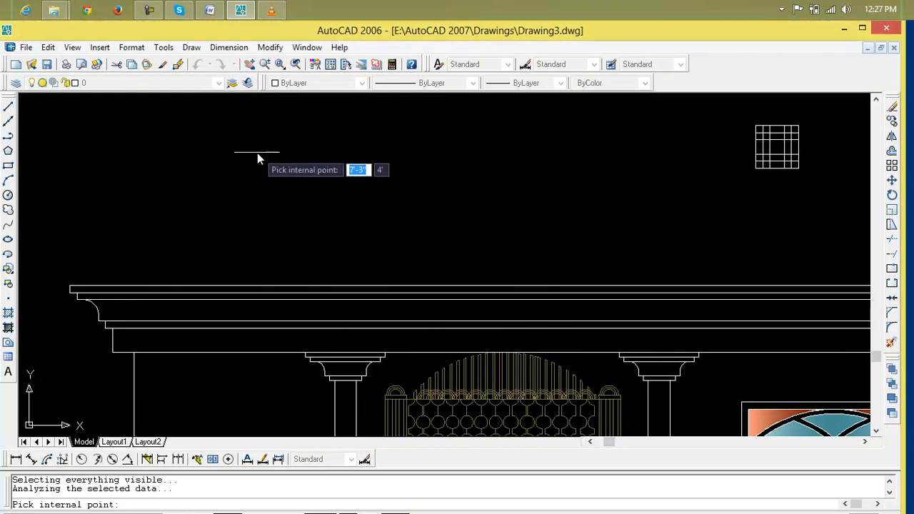
{"action": "key", "text": "Escape"}
{"action": "key", "text": "Escape"}
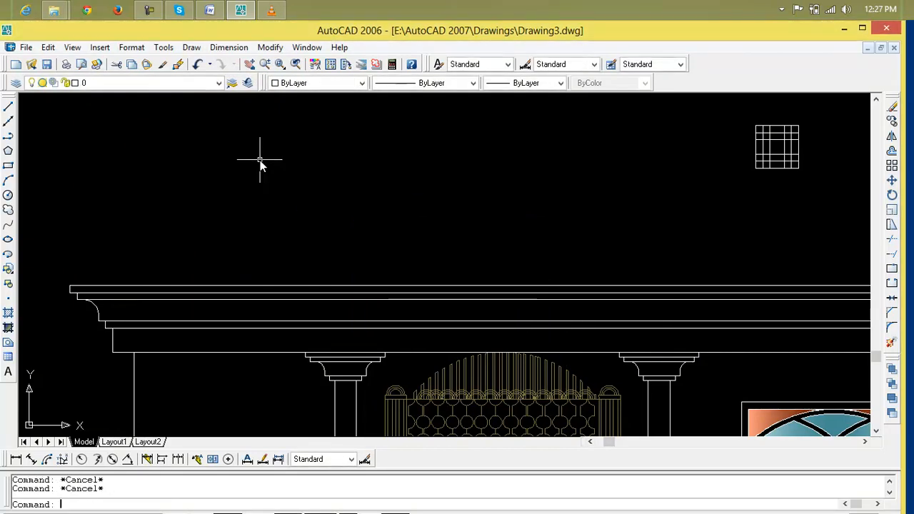
Step: Start a new boundary set for the region and select the roof band's top, bottom and end edges
{"action": "type", "text": "bo"}
{"action": "key", "text": "Return"}
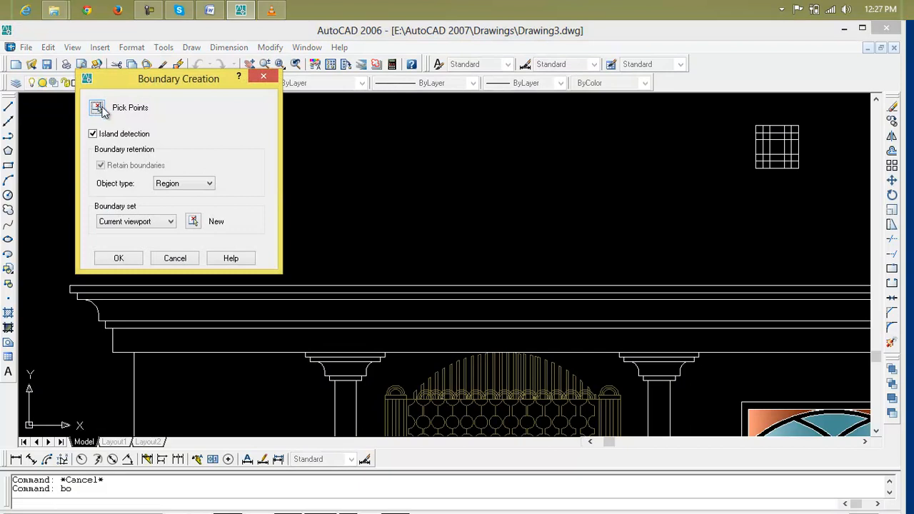
{"action": "left_click", "coordinate": [194, 221]}
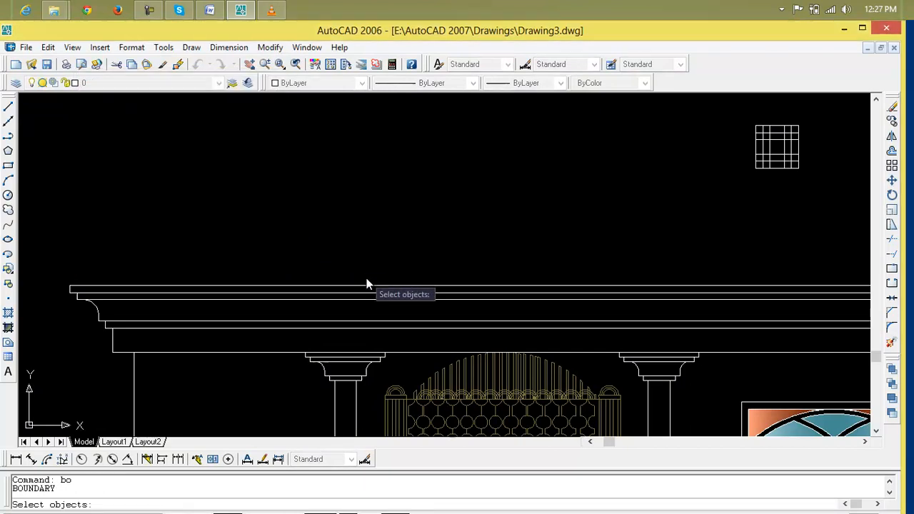
{"action": "left_click", "coordinate": [435, 352]}
{"action": "left_click", "coordinate": [293, 352]}
{"action": "left_click", "coordinate": [327, 329]}
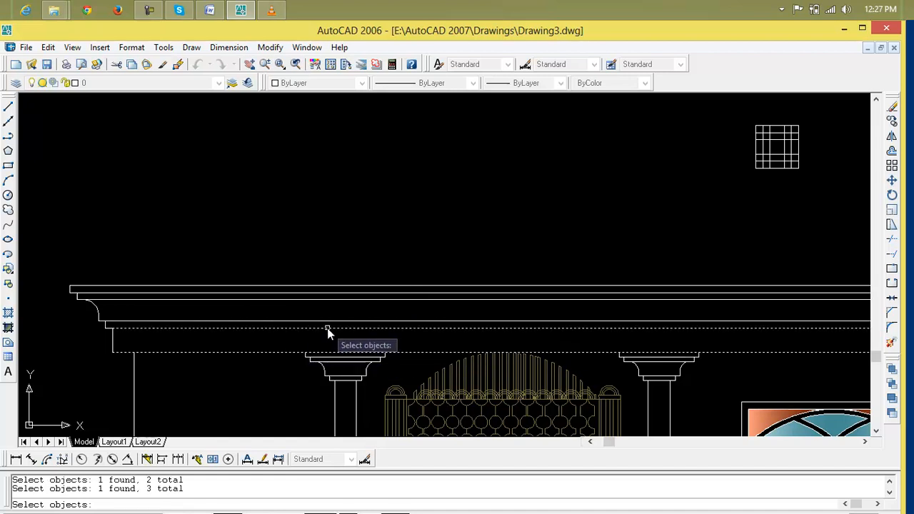
{"action": "left_click", "coordinate": [112, 344]}
{"action": "scroll", "coordinate": [406, 333], "scroll_direction": "down", "scroll_amount": 2}
{"action": "middle_click_drag", "start_coordinate": [643, 337], "coordinate": [249, 326]}
{"action": "scroll", "coordinate": [490, 328], "scroll_direction": "up", "scroll_amount": 3}
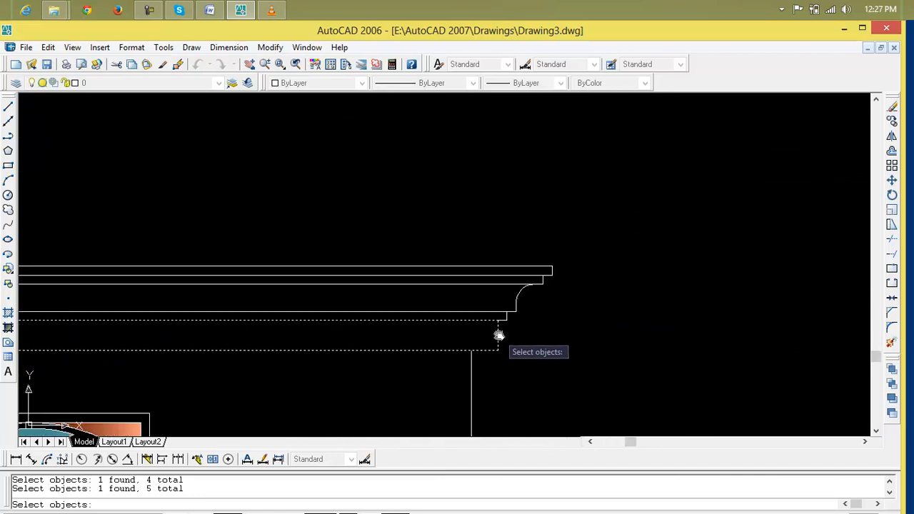
{"action": "scroll", "coordinate": [453, 321], "scroll_direction": "down", "scroll_amount": 4}
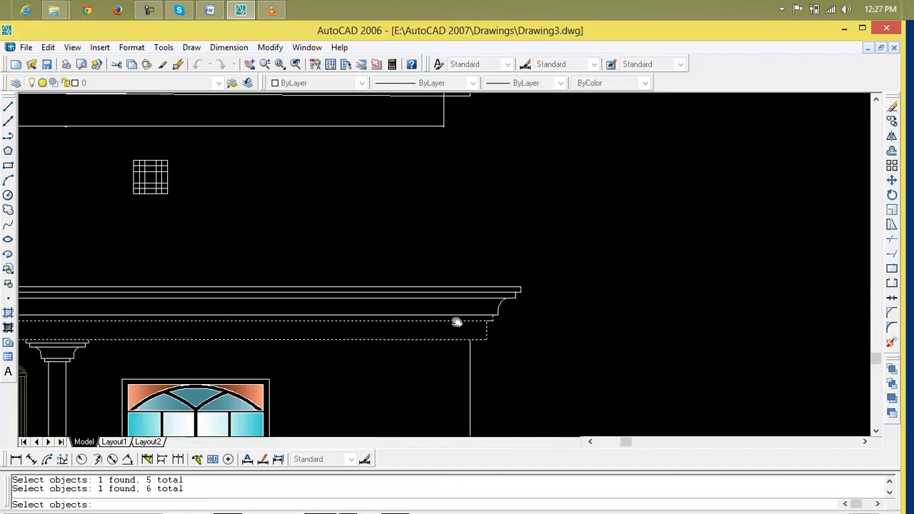
Step: Add both cornice ends' lower steps and arcs and the horizontal lines between them to the boundary set
{"action": "left_click_drag", "start_coordinate": [453, 322], "coordinate": [913, 347]}
{"action": "scroll", "coordinate": [60, 345], "scroll_direction": "up", "scroll_amount": 3}
{"action": "scroll", "coordinate": [60, 349], "scroll_direction": "up", "scroll_amount": 1}
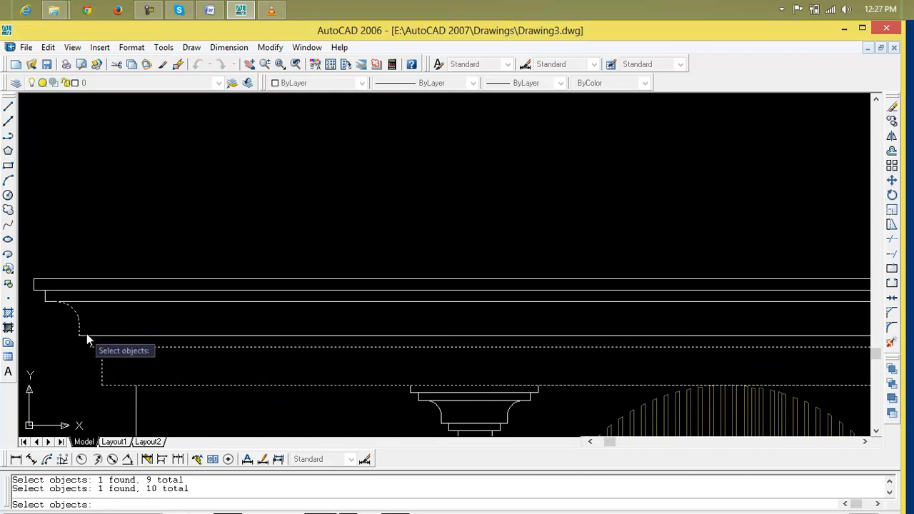
{"action": "left_click", "coordinate": [98, 336]}
{"action": "left_click", "coordinate": [100, 303]}
{"action": "scroll", "coordinate": [354, 303], "scroll_direction": "down", "scroll_amount": 1}
{"action": "middle_click_drag", "start_coordinate": [387, 308], "coordinate": [33, 310]}
{"action": "scroll", "coordinate": [32, 310], "scroll_direction": "down", "scroll_amount": 1}
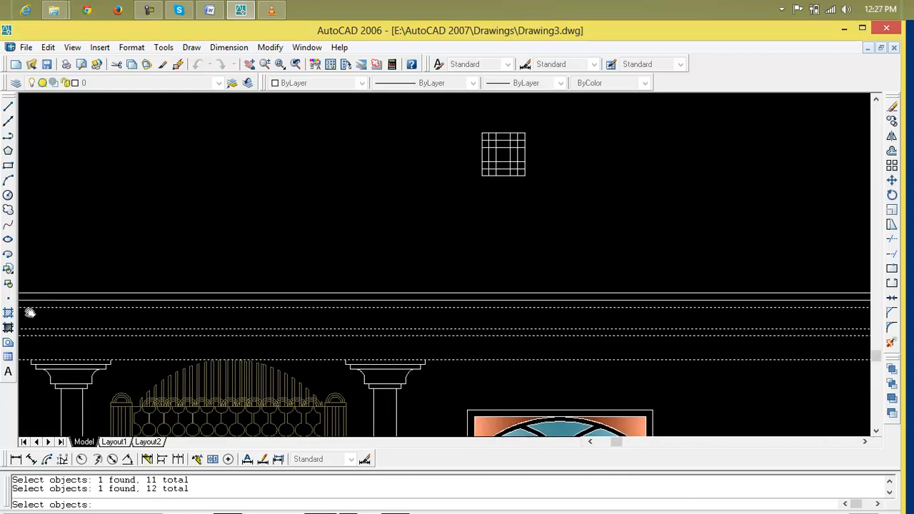
{"action": "scroll", "coordinate": [710, 315], "scroll_direction": "down", "scroll_amount": 1}
{"action": "middle_click_drag", "start_coordinate": [710, 314], "coordinate": [455, 319]}
{"action": "scroll", "coordinate": [454, 319], "scroll_direction": "up", "scroll_amount": 1}
{"action": "scroll", "coordinate": [486, 320], "scroll_direction": "up", "scroll_amount": 1}
{"action": "left_click", "coordinate": [576, 304]}
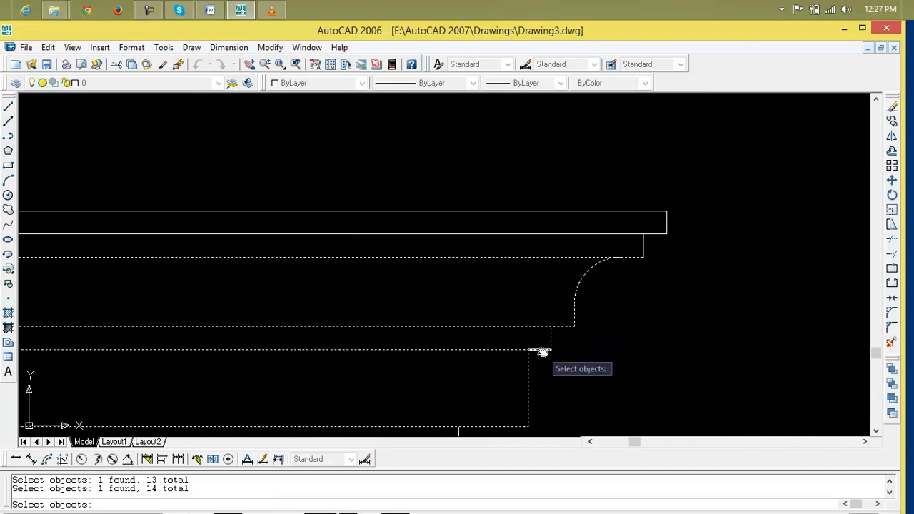
{"action": "key", "text": "Return"}
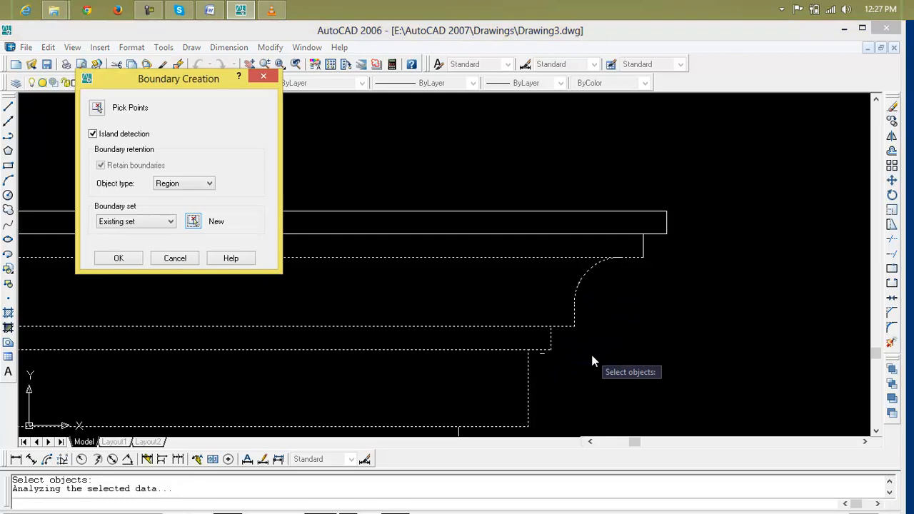
Step: Create a region from the narrow cornice strip directly above the roof band
{"action": "left_click", "coordinate": [98, 108]}
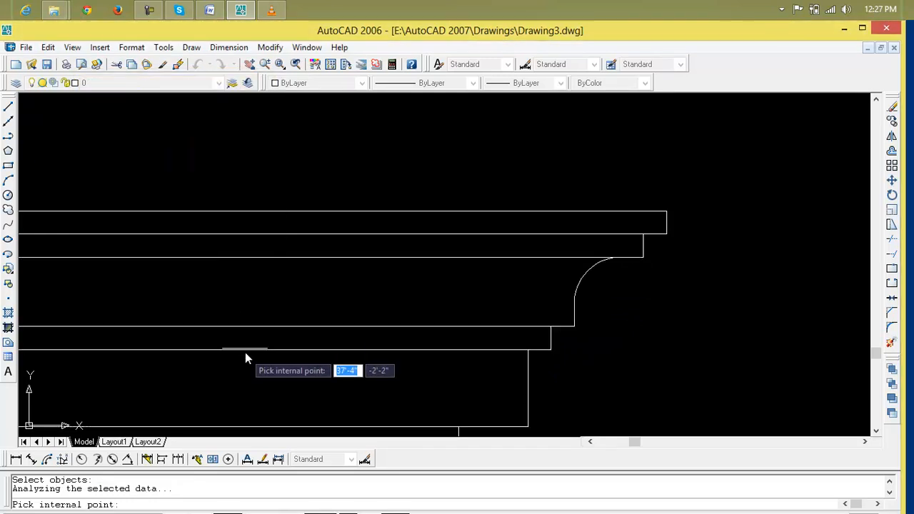
{"action": "left_click", "coordinate": [246, 341]}
{"action": "scroll", "coordinate": [246, 341], "scroll_direction": "down", "scroll_amount": 4}
{"action": "middle_click_drag", "start_coordinate": [245, 341], "coordinate": [847, 347]}
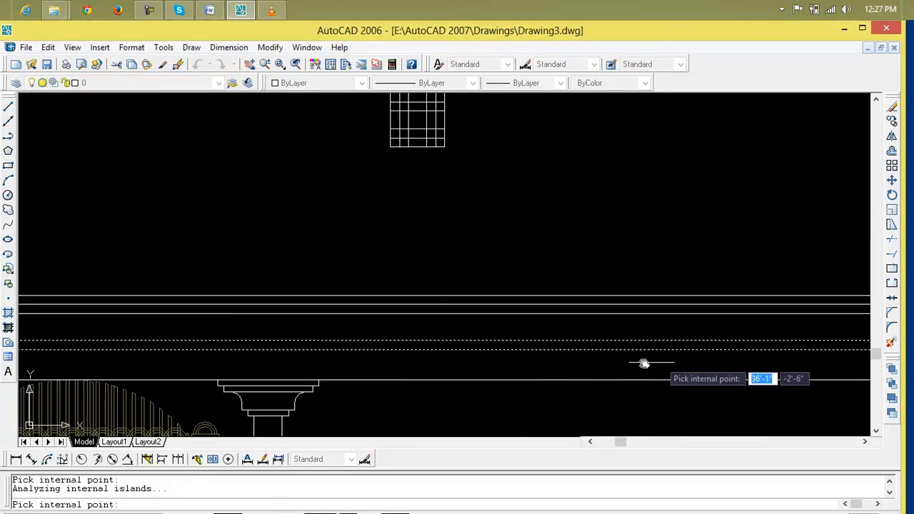
{"action": "scroll", "coordinate": [593, 364], "scroll_direction": "down", "scroll_amount": 2}
{"action": "middle_click_drag", "start_coordinate": [588, 364], "coordinate": [891, 355]}
{"action": "middle_click_drag", "start_coordinate": [833, 351], "coordinate": [649, 333]}
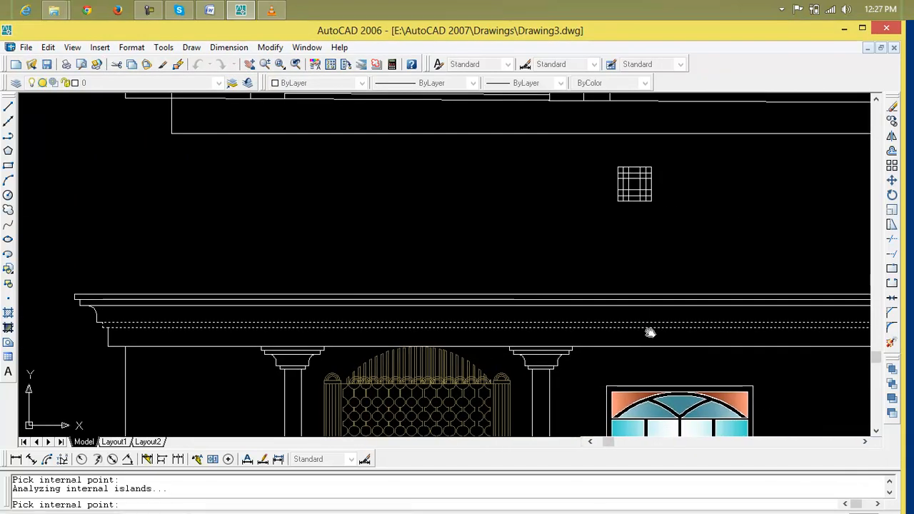
{"action": "key", "text": "Return"}
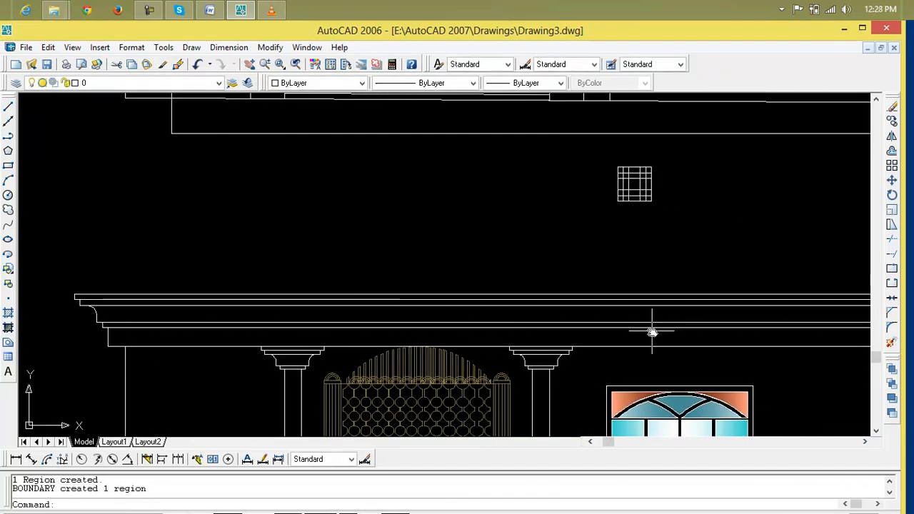
Step: Start a hatch and choose the predefined AR-BRELM pattern
{"action": "type", "text": "h"}
{"action": "key", "text": "Return"}
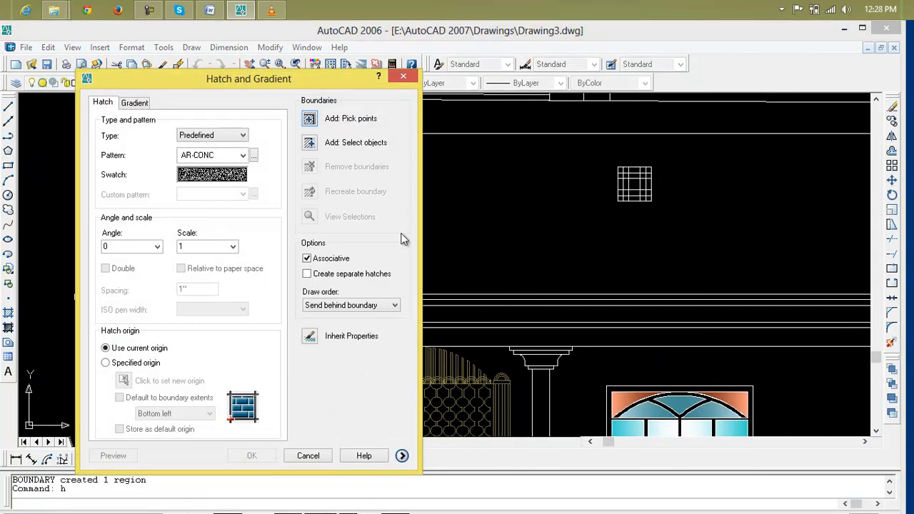
{"action": "left_click", "coordinate": [229, 173]}
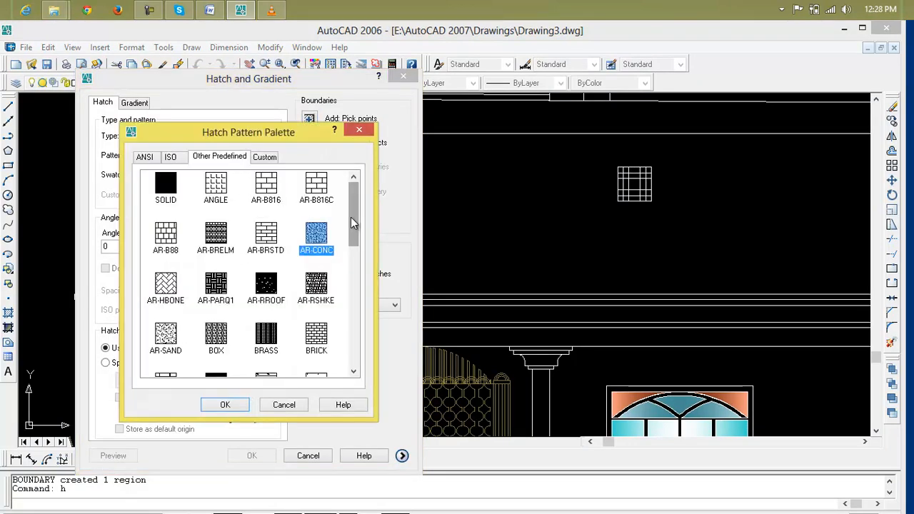
{"action": "left_click", "coordinate": [216, 236]}
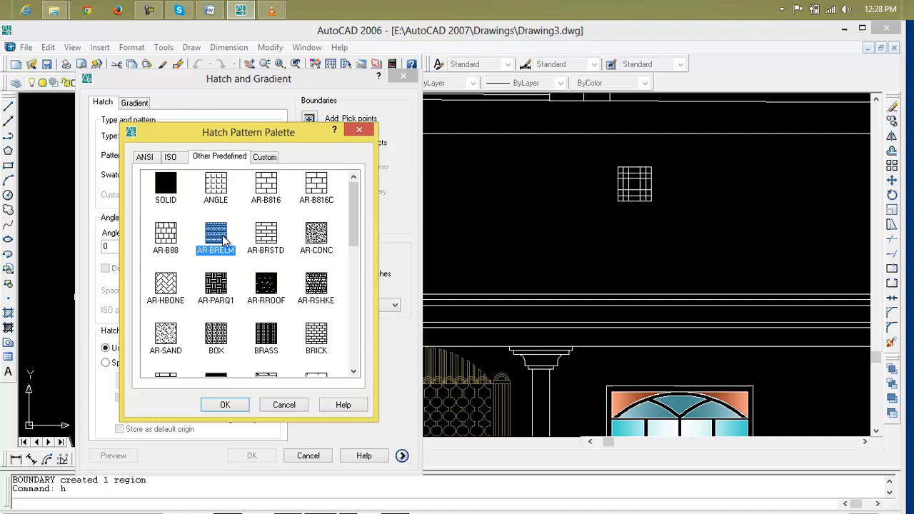
{"action": "left_click", "coordinate": [223, 406]}
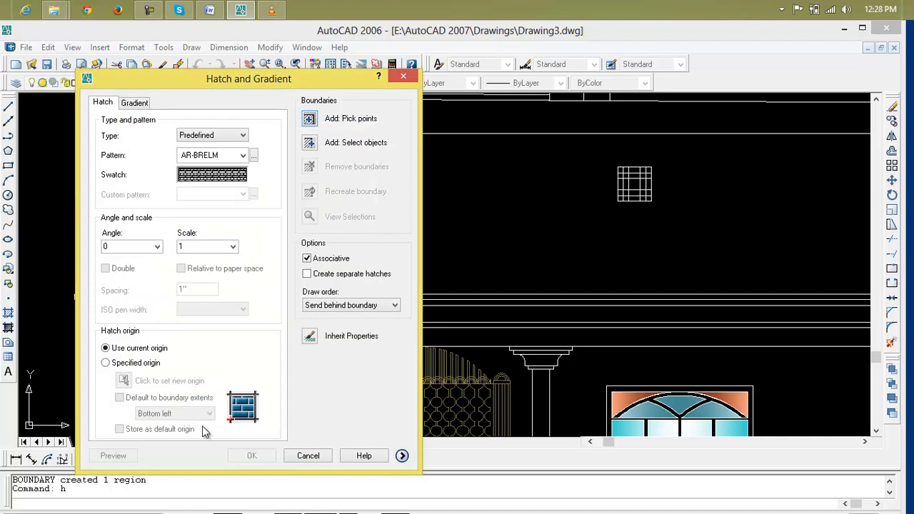
Step: Hatch the roof band above the gate with the AR-BRELM brick pattern at scale 1 and angle 0
{"action": "left_click", "coordinate": [312, 125]}
{"action": "left_click", "coordinate": [417, 334]}
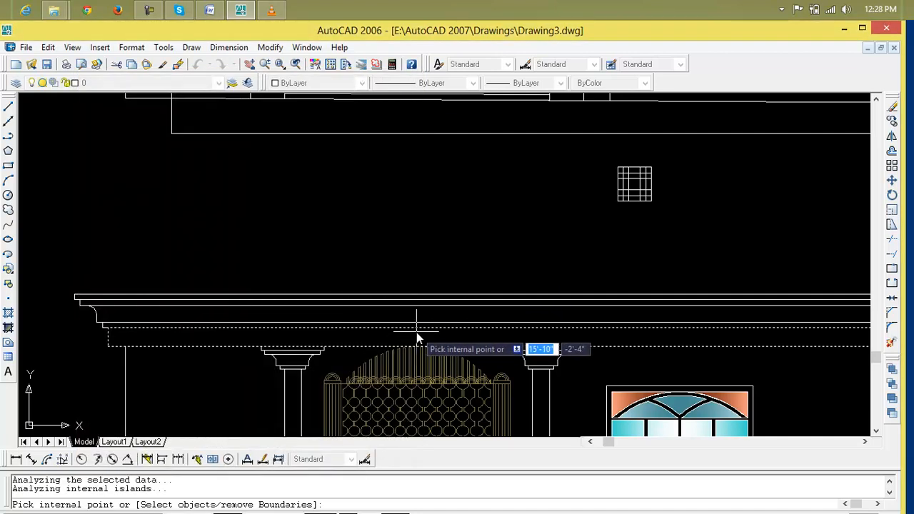
{"action": "key", "text": "Return"}
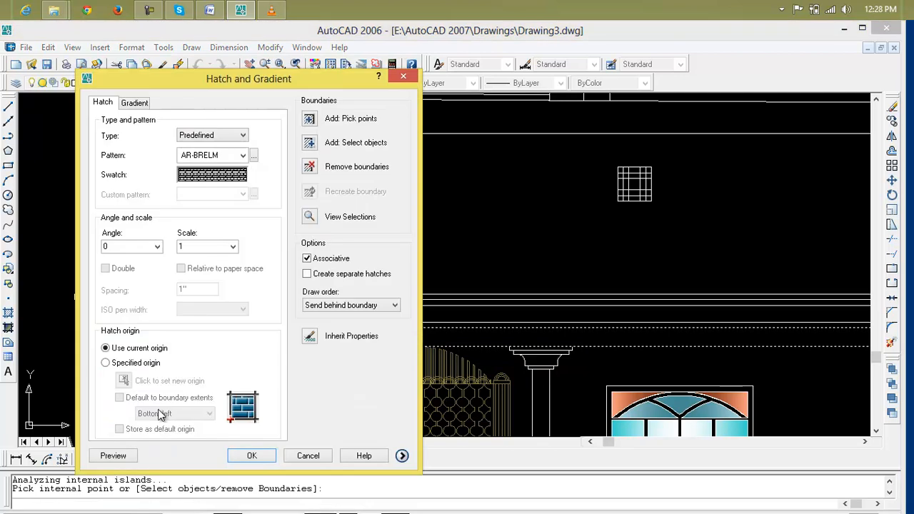
{"action": "left_click", "coordinate": [252, 456]}
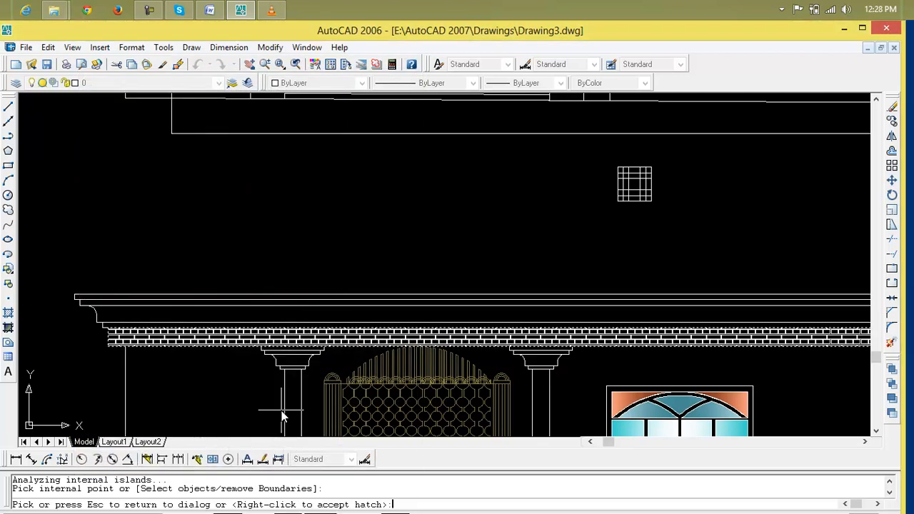
{"action": "scroll", "coordinate": [281, 411], "scroll_direction": "down", "scroll_amount": 2}
{"action": "middle_click_drag", "start_coordinate": [282, 416], "coordinate": [267, 323]}
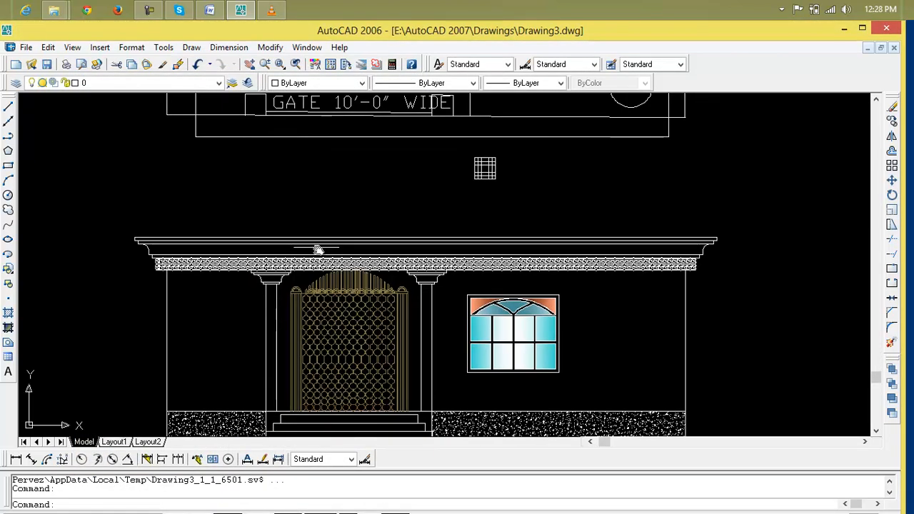
Step: Create a region from the narrow cornice strip directly above the brick-hatched band
{"action": "scroll", "coordinate": [317, 250], "scroll_direction": "up", "scroll_amount": 3}
{"action": "scroll", "coordinate": [328, 263], "scroll_direction": "up", "scroll_amount": 3}
{"action": "scroll", "coordinate": [335, 266], "scroll_direction": "down", "scroll_amount": 3}
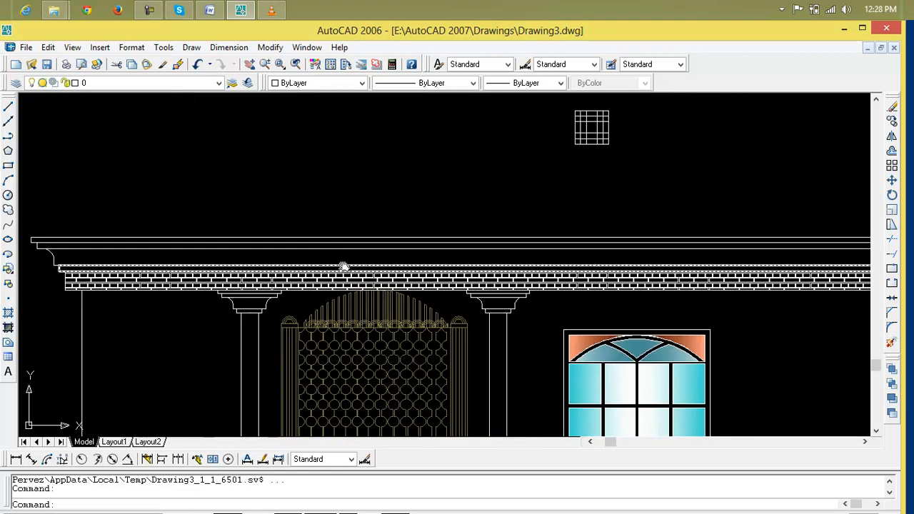
{"action": "scroll", "coordinate": [347, 257], "scroll_direction": "up", "scroll_amount": 3}
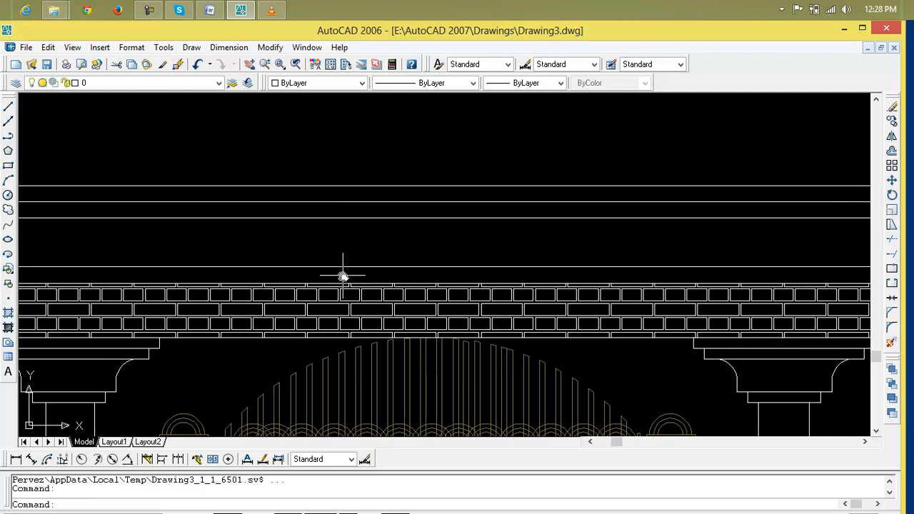
{"action": "key", "text": "Escape"}
{"action": "type", "text": "bo"}
{"action": "key", "text": "Return"}
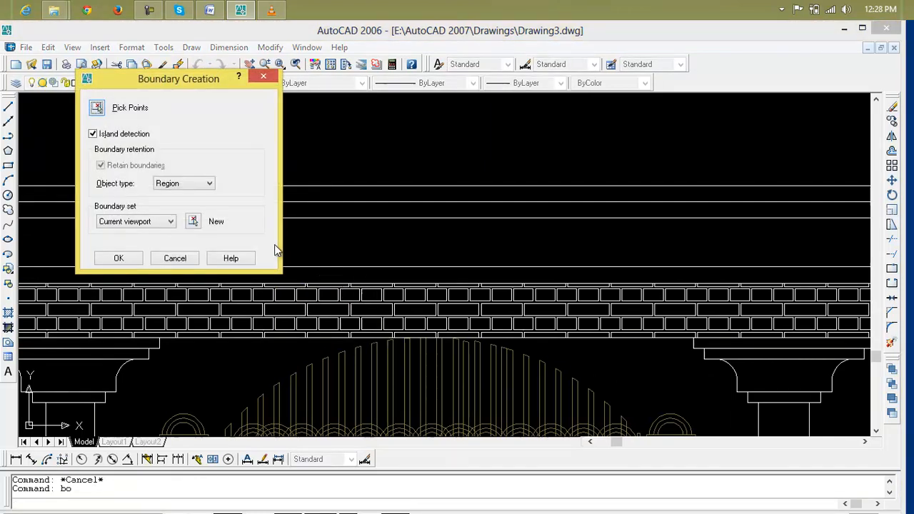
{"action": "left_click", "coordinate": [97, 108]}
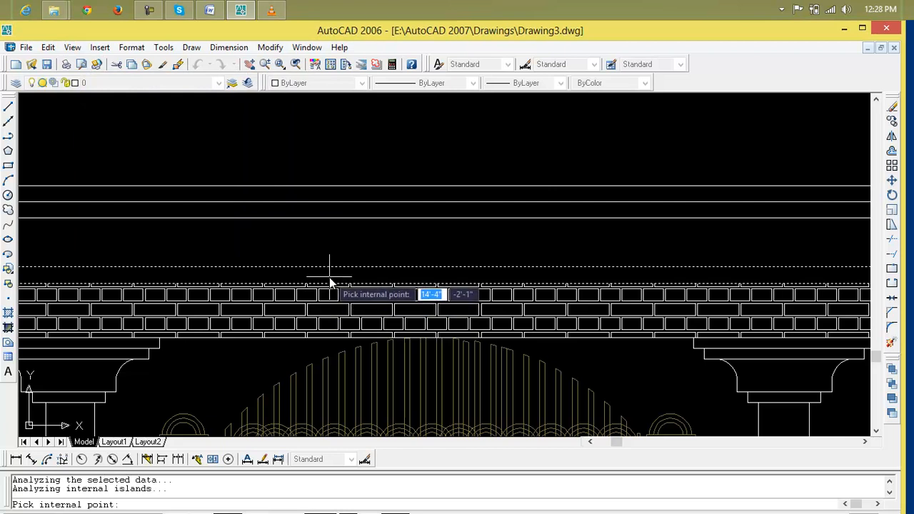
{"action": "key", "text": "Return"}
Step: Start a hatch for the cornice strip and choose the predefined GRAVEL pattern
{"action": "type", "text": "h"}
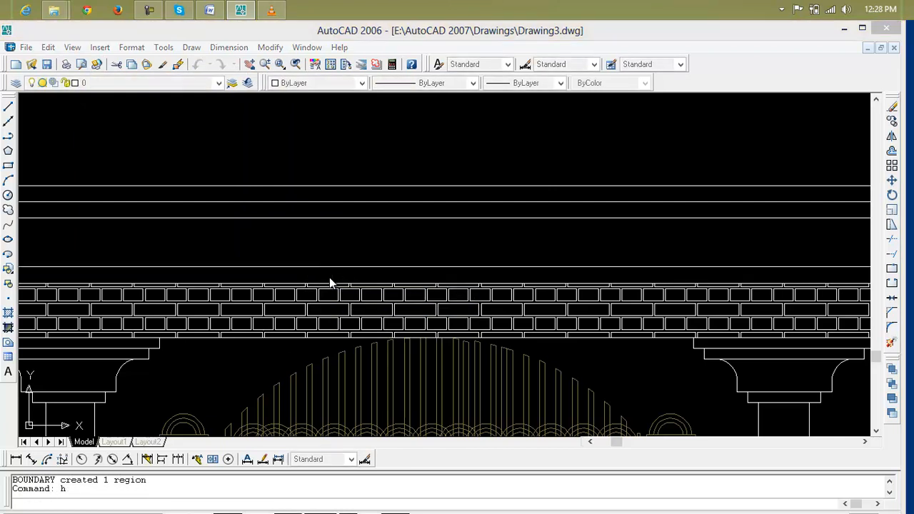
{"action": "key", "text": "Return"}
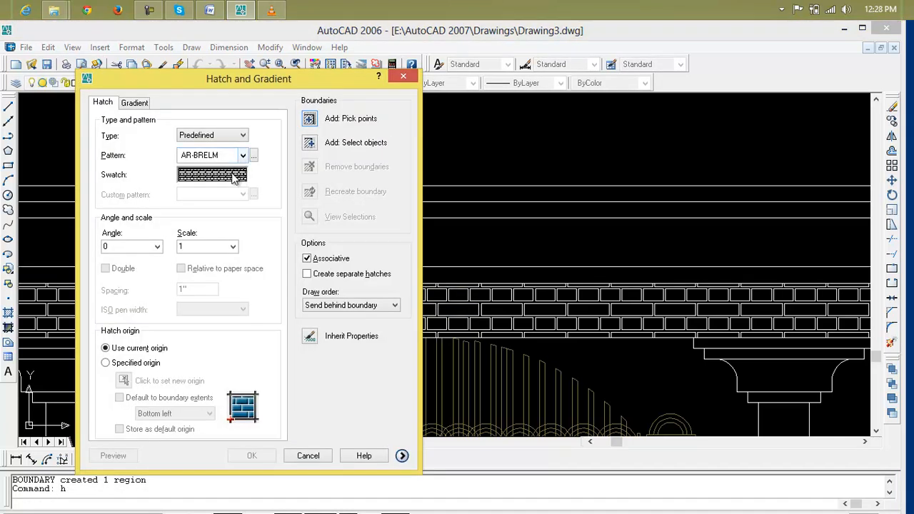
{"action": "left_click", "coordinate": [234, 176]}
{"action": "left_click", "coordinate": [247, 240]}
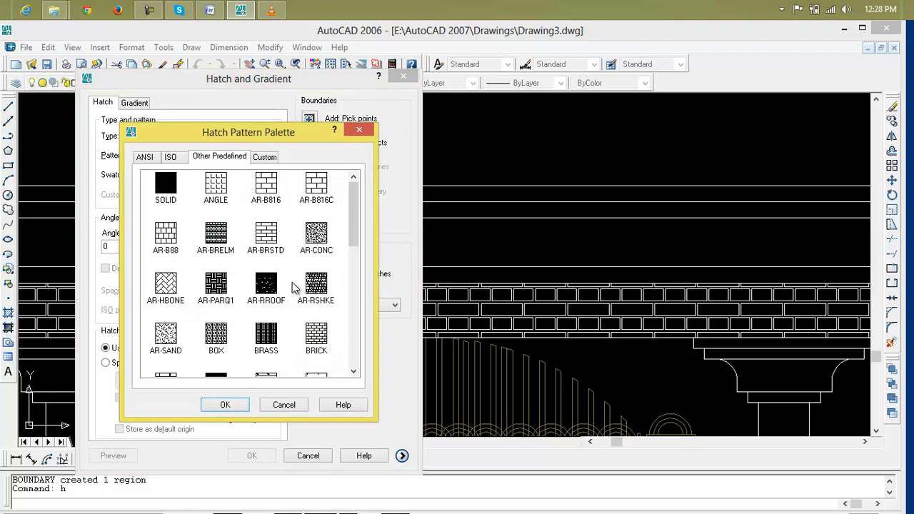
{"action": "left_click_drag", "start_coordinate": [353, 249], "coordinate": [355, 308]}
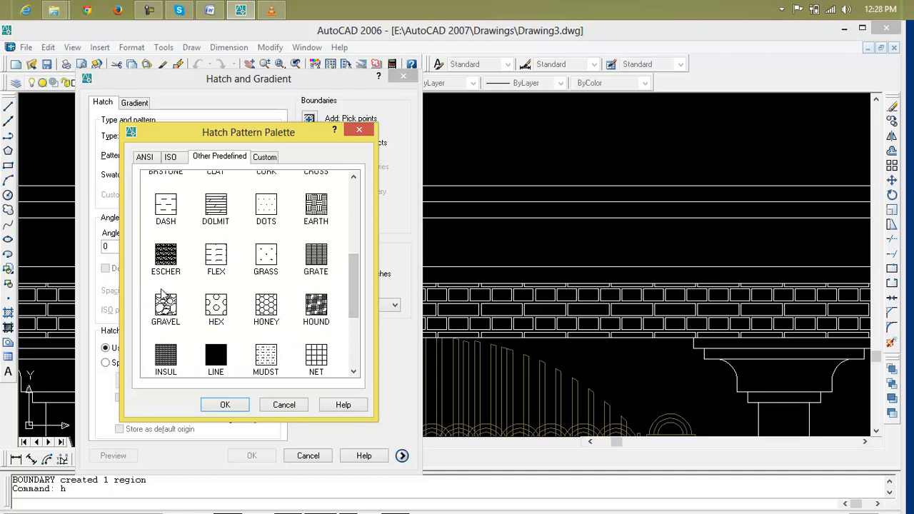
{"action": "left_click", "coordinate": [173, 310]}
{"action": "left_click", "coordinate": [225, 405]}
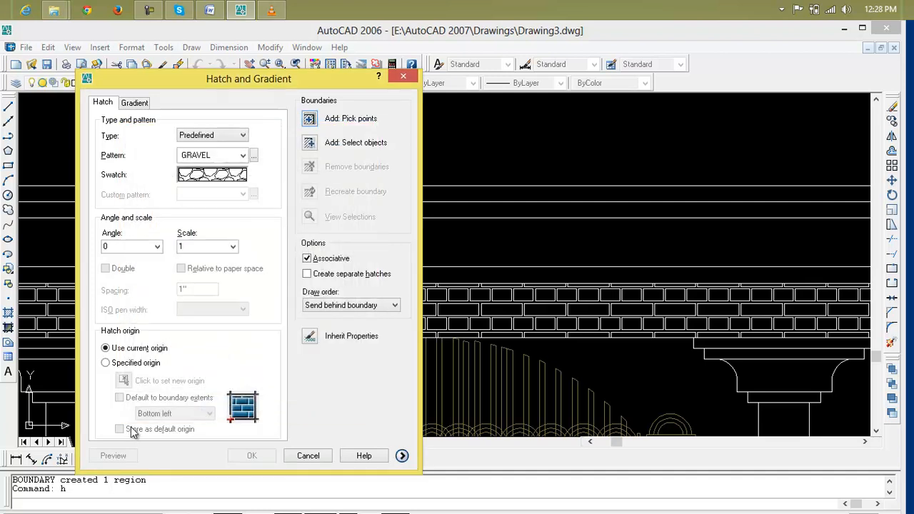
Step: Pick the inside of the narrow cornice strip as the hatch area and preview the gravel pattern at scale 1
{"action": "left_click", "coordinate": [327, 118]}
{"action": "left_click", "coordinate": [437, 273]}
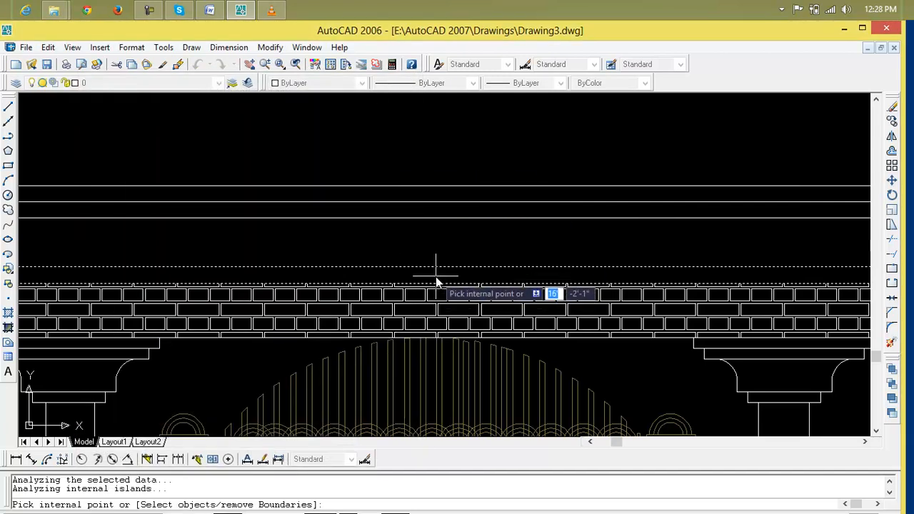
{"action": "key", "text": "Return"}
{"action": "left_click", "coordinate": [113, 457]}
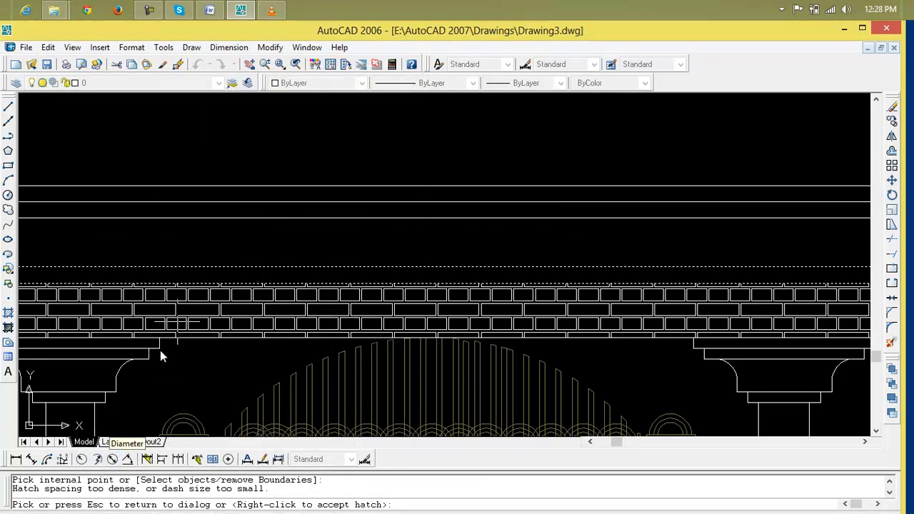
{"action": "scroll", "coordinate": [289, 300], "scroll_direction": "down", "scroll_amount": 3}
{"action": "middle_click_drag", "start_coordinate": [292, 298], "coordinate": [430, 278]}
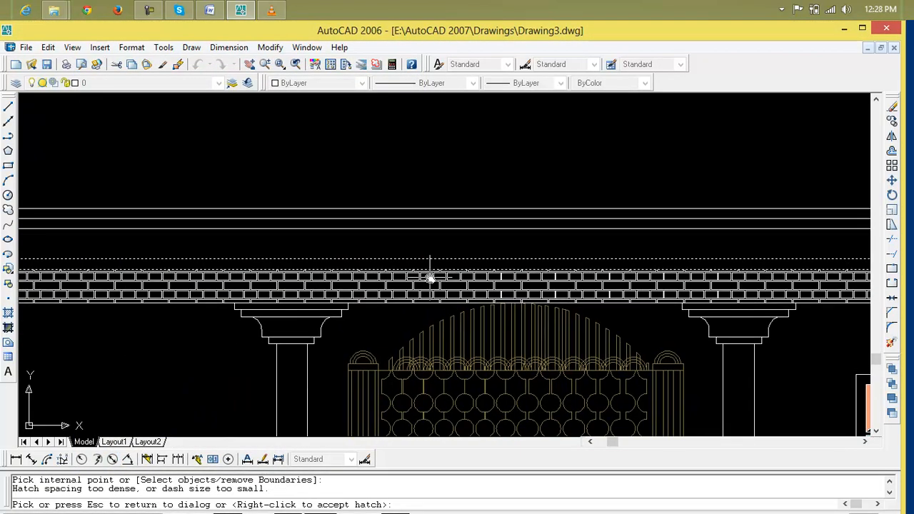
{"action": "key", "text": "Escape"}
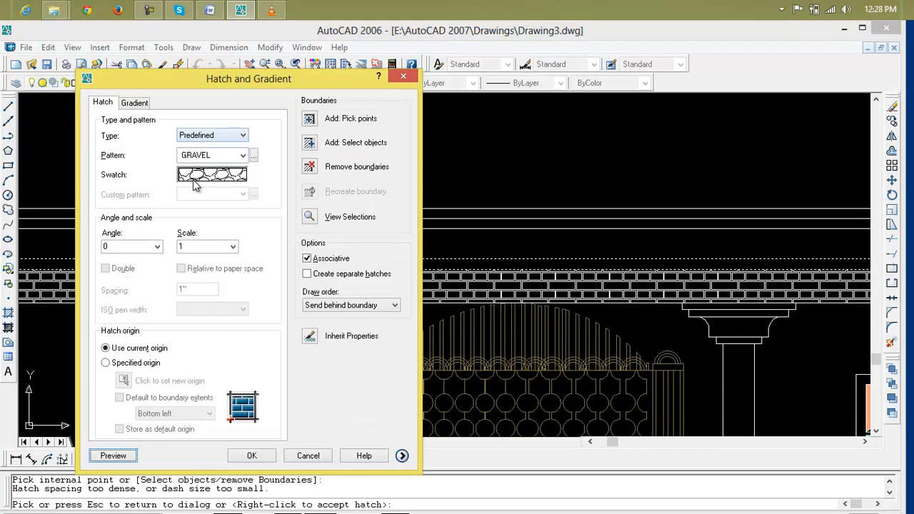
Step: Try to hatch the cornice strip with the gravel pattern at scale 2
{"action": "double_click", "coordinate": [208, 246]}
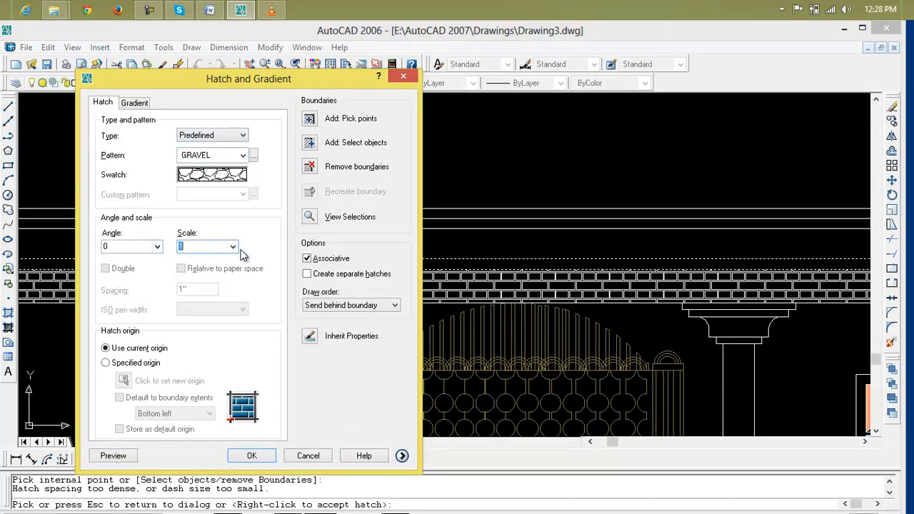
{"action": "left_click", "coordinate": [235, 248]}
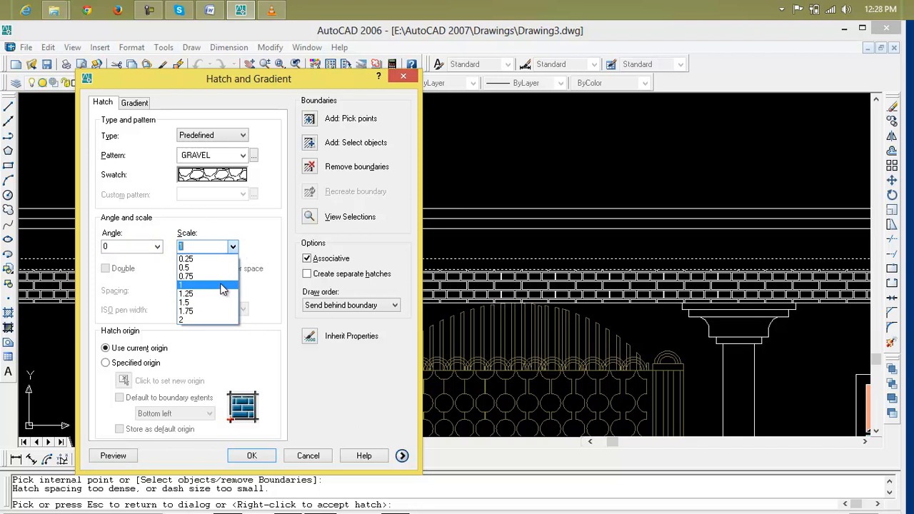
{"action": "left_click", "coordinate": [214, 319]}
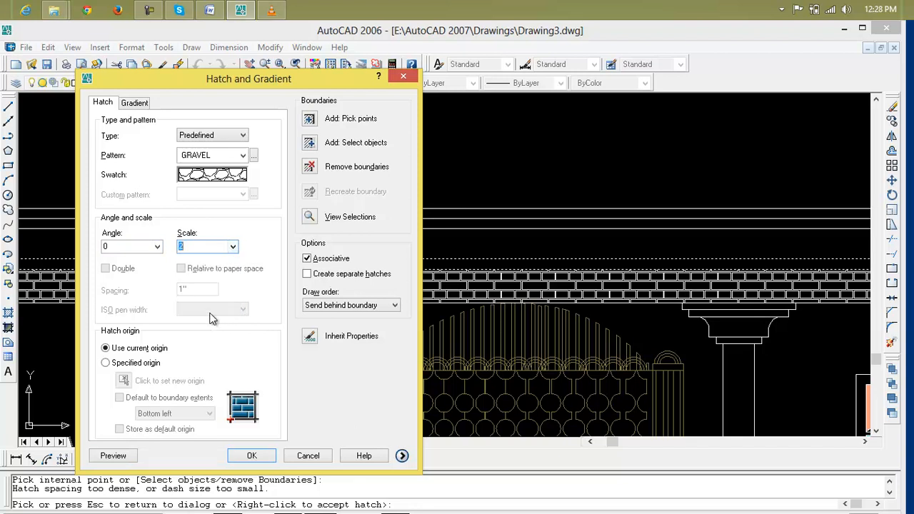
{"action": "left_click", "coordinate": [112, 455]}
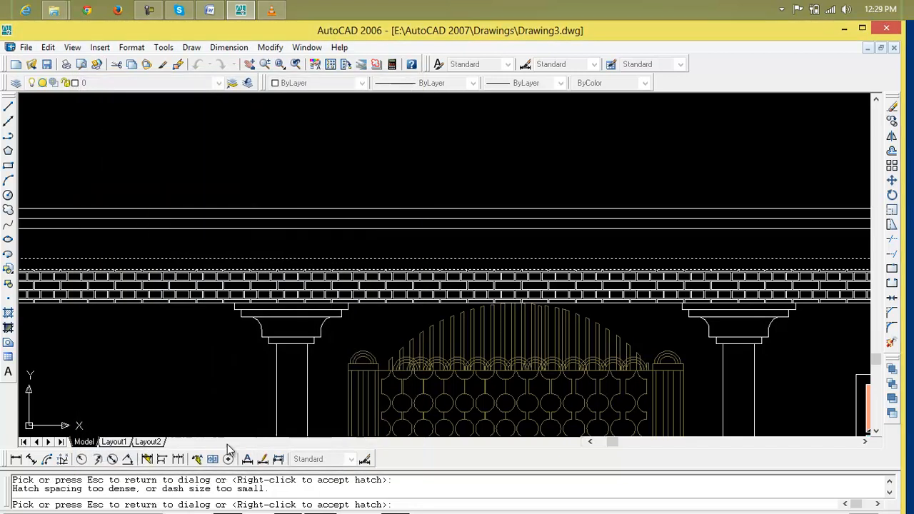
{"action": "right_click", "coordinate": [421, 263]}
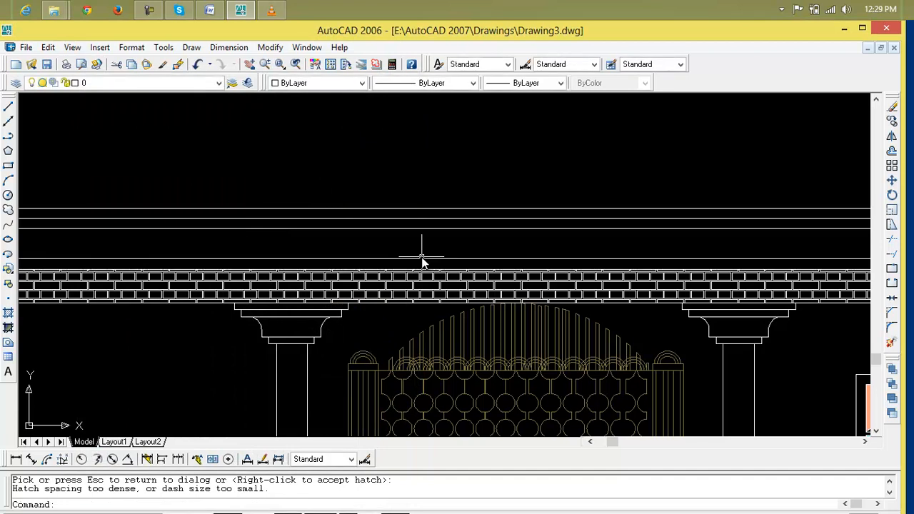
Step: Start a new GRAVEL hatch at scale 5, pick the inside of the cornice strip and preview the pattern
{"action": "type", "text": "h"}
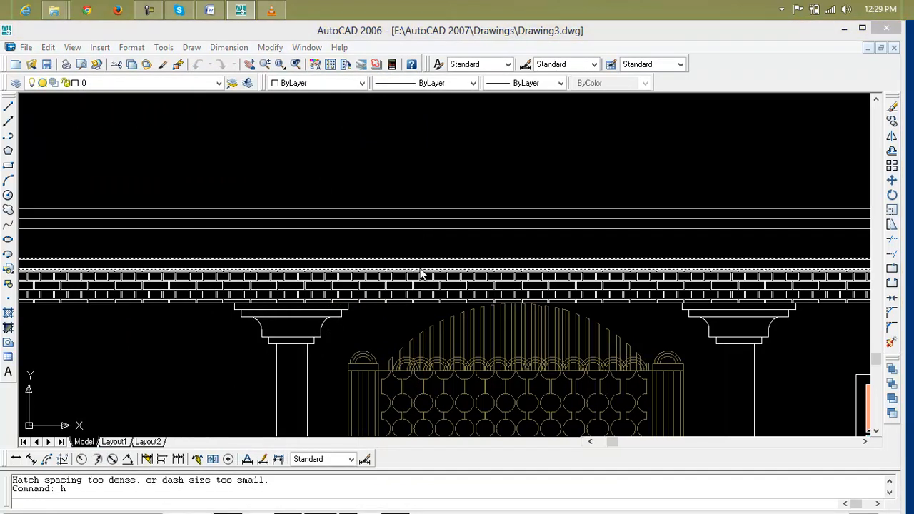
{"action": "key", "text": "Return"}
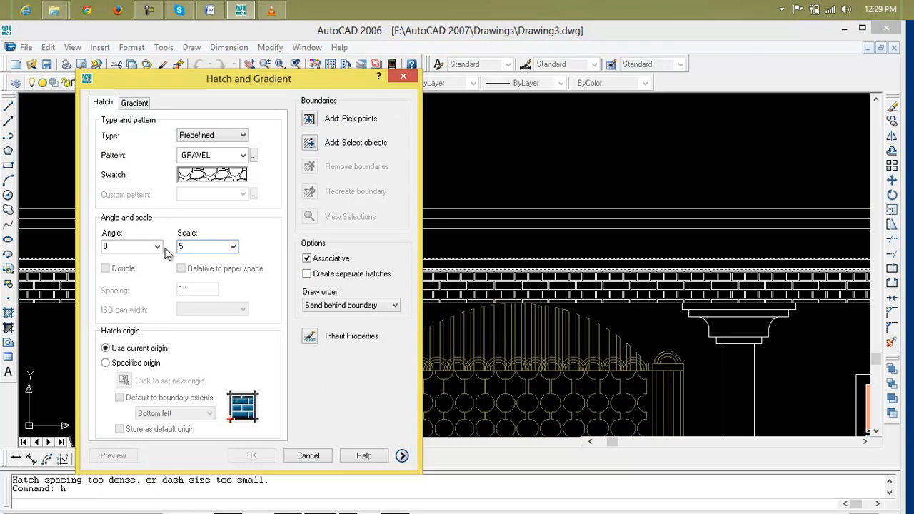
{"action": "left_click", "coordinate": [310, 118]}
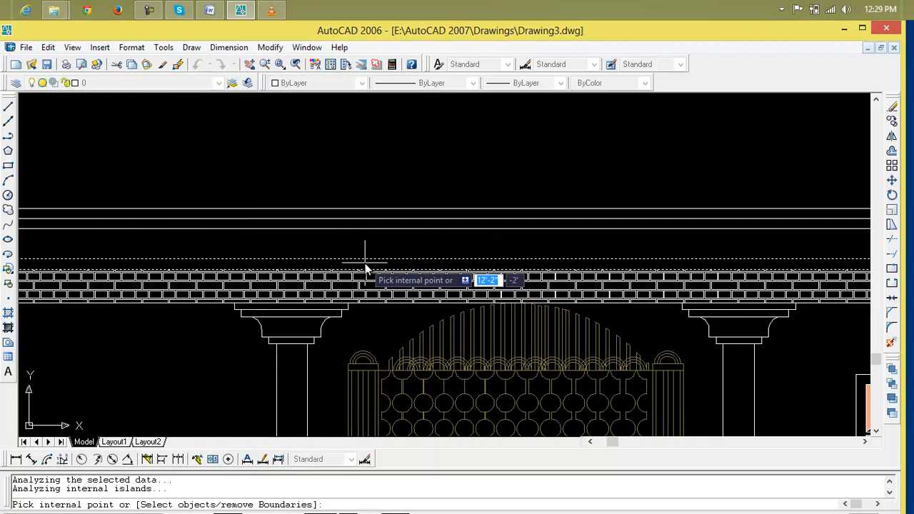
{"action": "key", "text": "Return"}
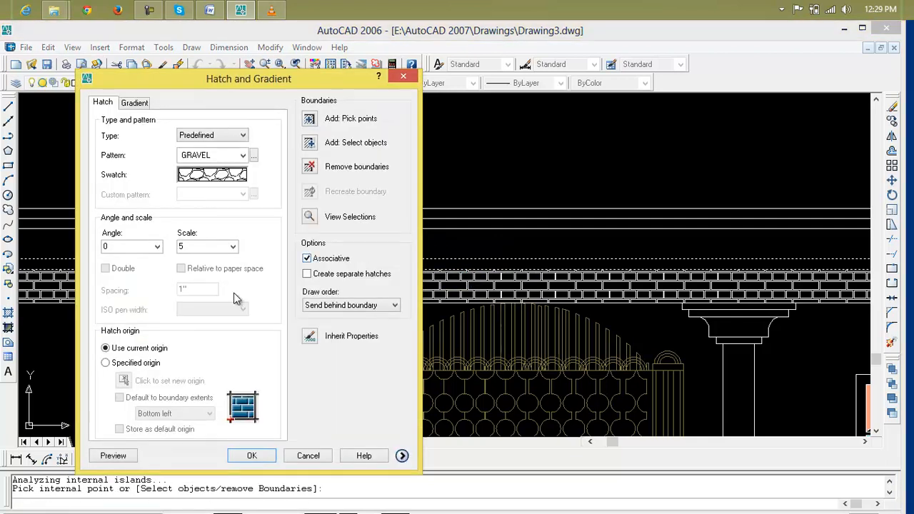
{"action": "left_click", "coordinate": [114, 456]}
{"action": "scroll", "coordinate": [424, 243], "scroll_direction": "down", "scroll_amount": 2}
{"action": "middle_click_drag", "start_coordinate": [431, 259], "coordinate": [400, 265]}
{"action": "scroll", "coordinate": [403, 264], "scroll_direction": "up", "scroll_amount": 5}
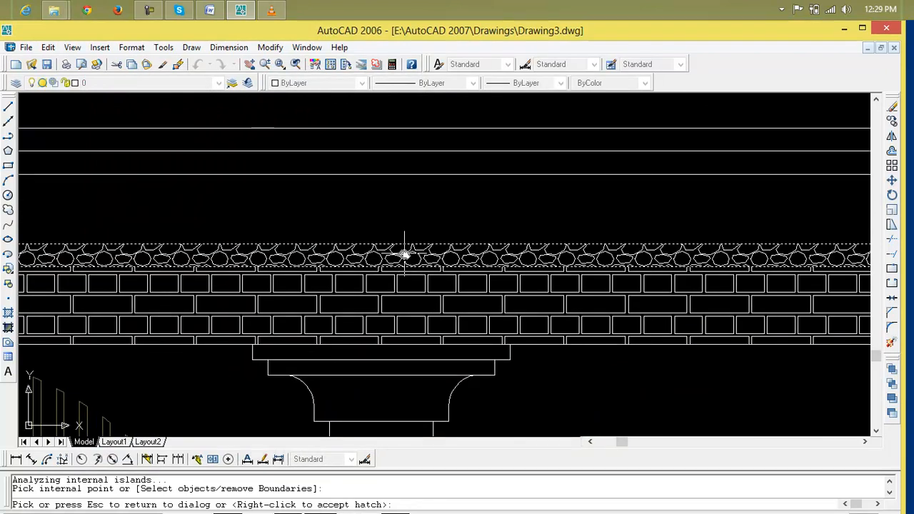
{"action": "key", "text": "Escape"}
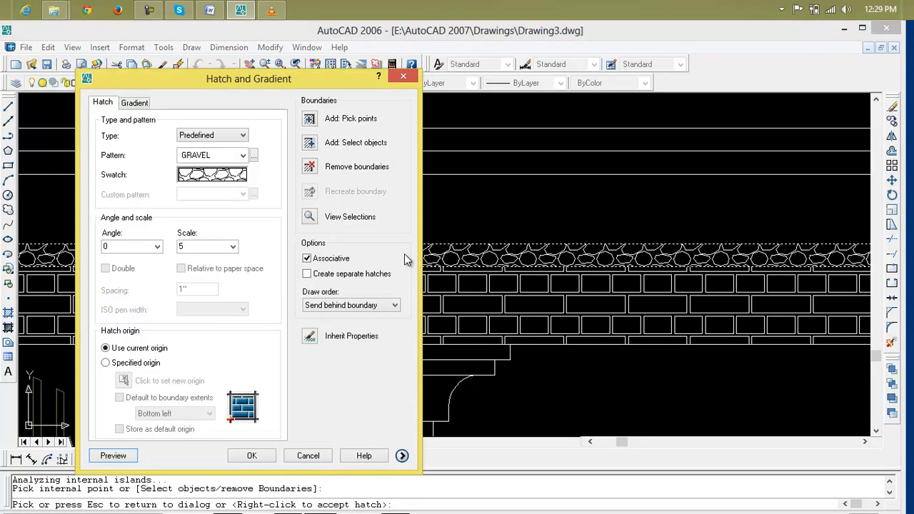
Step: Set the gravel hatch's scale to 10 and preview it along the strip
{"action": "double_click", "coordinate": [206, 248]}
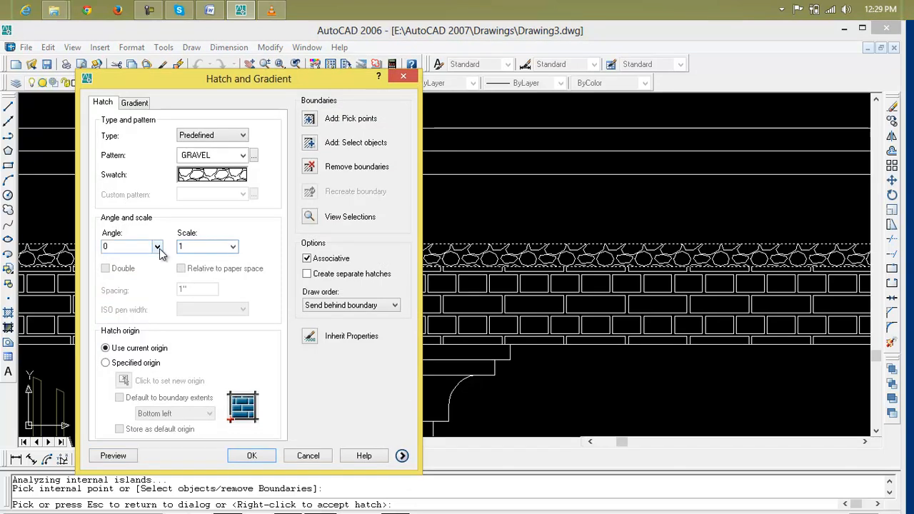
{"action": "left_click", "coordinate": [113, 457]}
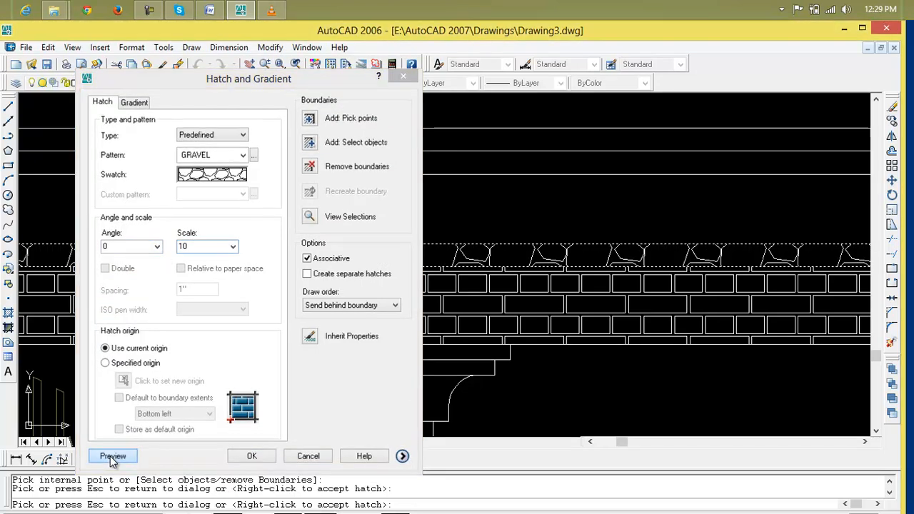
{"action": "scroll", "coordinate": [454, 305], "scroll_direction": "down", "scroll_amount": 3}
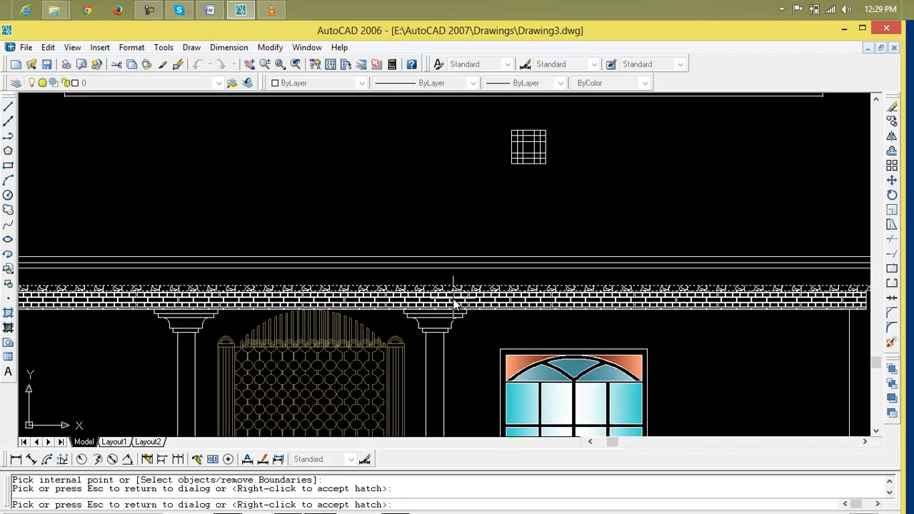
{"action": "scroll", "coordinate": [453, 305], "scroll_direction": "up", "scroll_amount": 3}
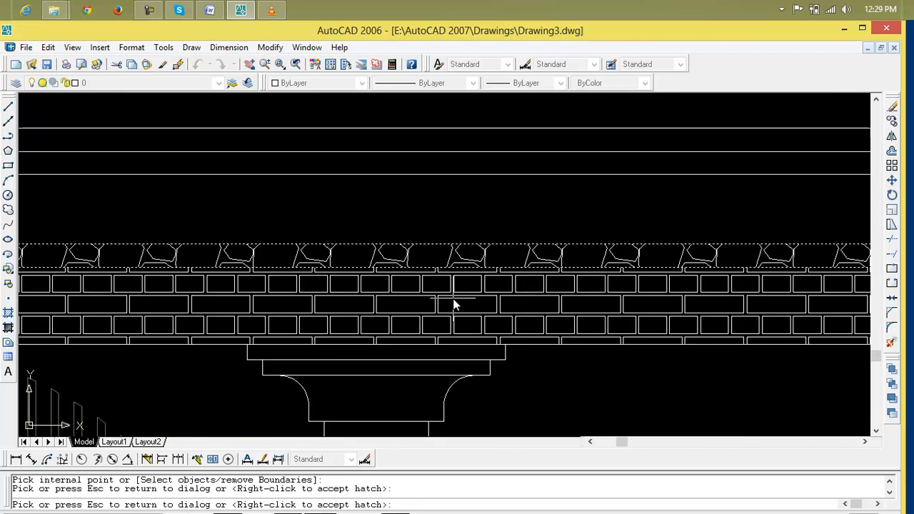
{"action": "left_click", "coordinate": [454, 305]}
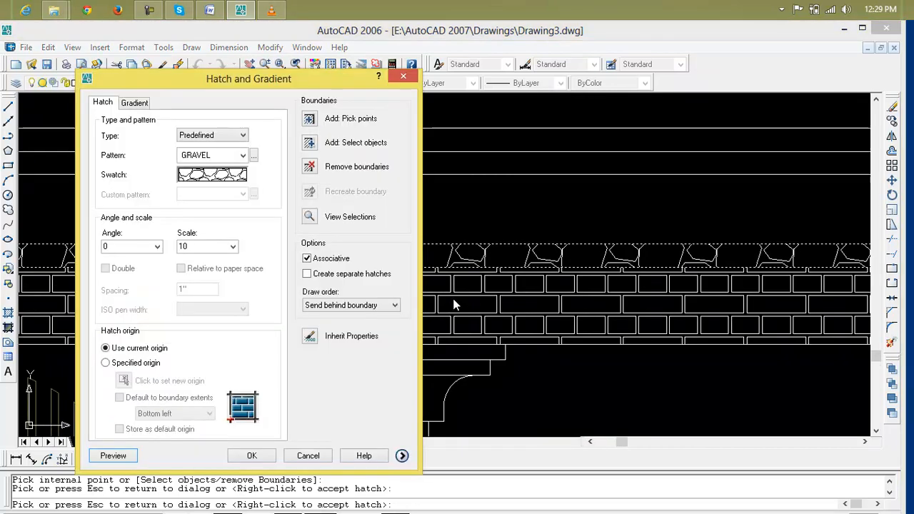
Step: Set a finer scale for the gravel hatch, preview it and apply it to the strip above the brick band
{"action": "double_click", "coordinate": [203, 244]}
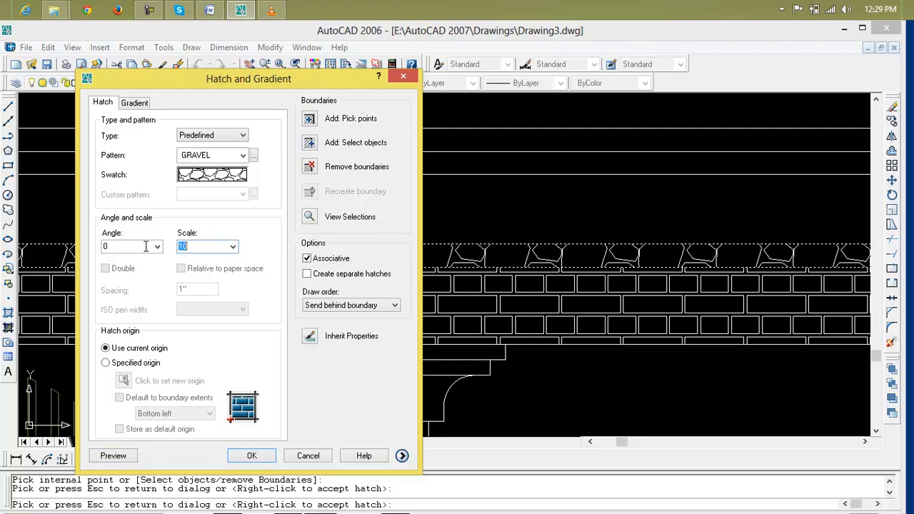
{"action": "left_click", "coordinate": [116, 455]}
{"action": "right_click", "coordinate": [414, 305]}
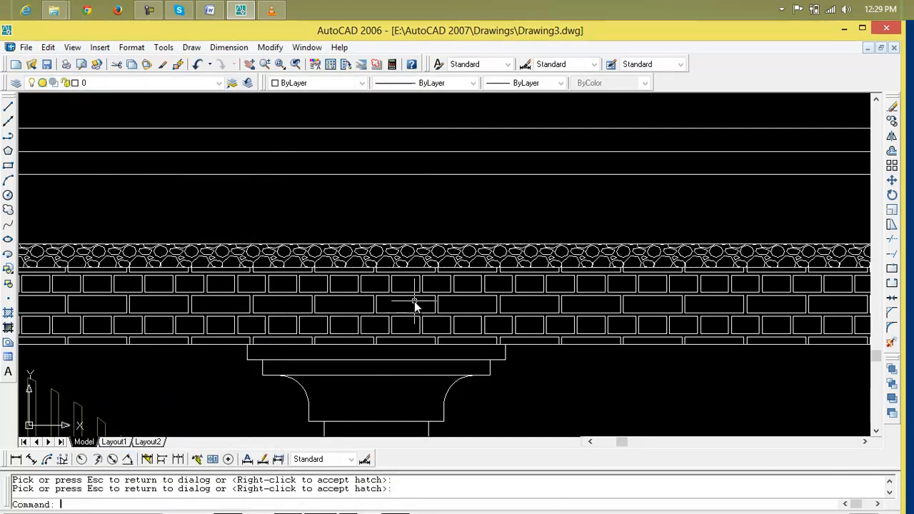
Step: Try to create a region boundary from a point inside the empty cornice band above the gravel strip
{"action": "scroll", "coordinate": [428, 307], "scroll_direction": "down", "scroll_amount": 6}
{"action": "scroll", "coordinate": [366, 275], "scroll_direction": "up", "scroll_amount": 7}
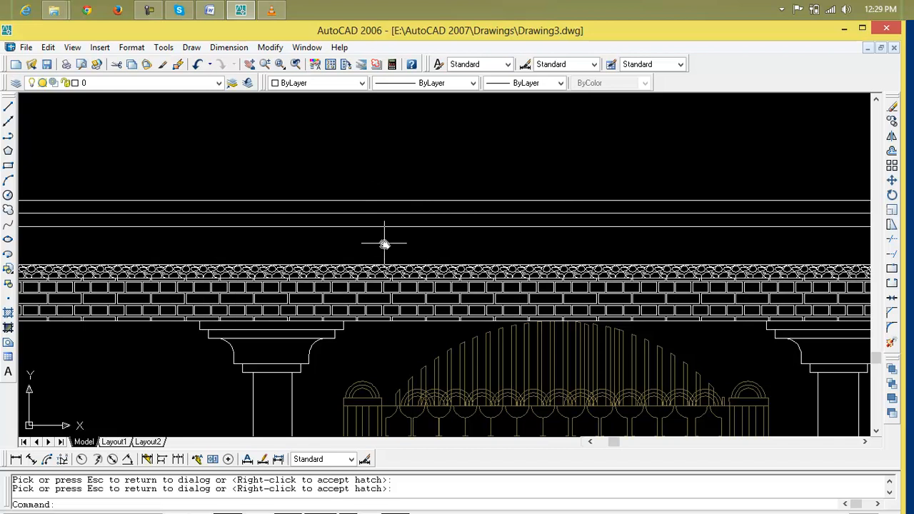
{"action": "type", "text": "b"}
{"action": "key", "text": "Return"}
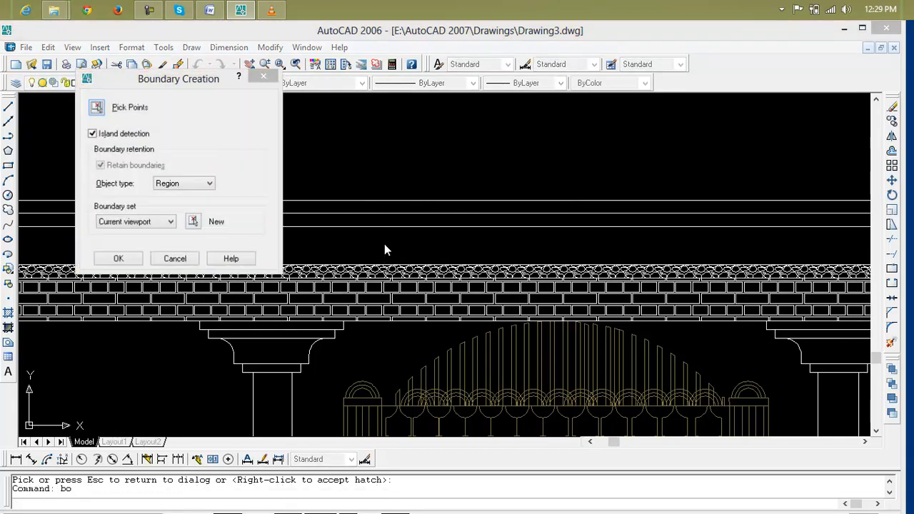
{"action": "left_click", "coordinate": [98, 110]}
{"action": "left_click", "coordinate": [367, 253]}
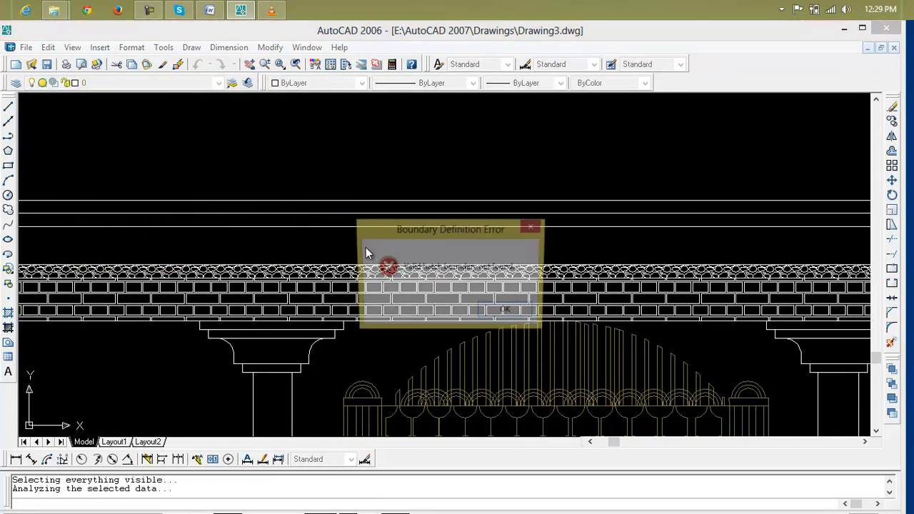
{"action": "left_click", "coordinate": [502, 315]}
{"action": "key", "text": "Escape"}
{"action": "key", "text": "Escape"}
Step: Start a new boundary set and select the cornice band's upper line, left end curve and lower edge
{"action": "type", "text": "b"}
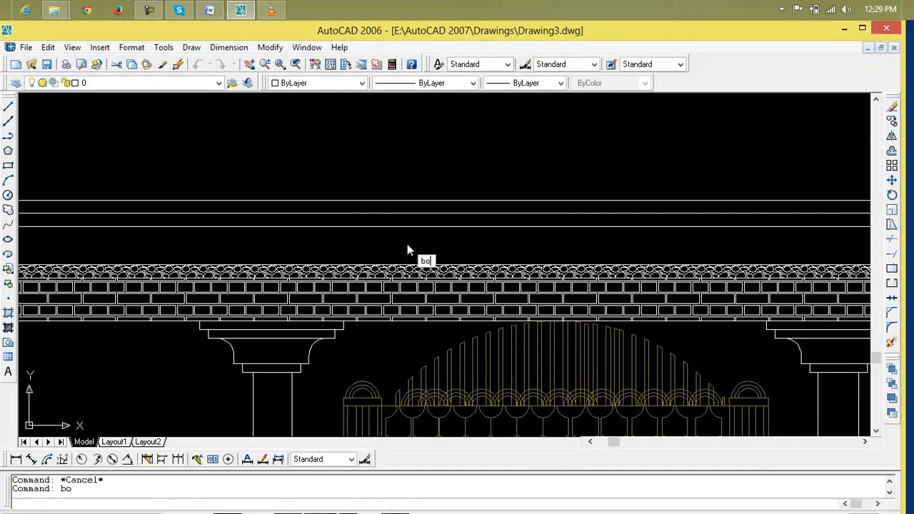
{"action": "type", "text": "o"}
{"action": "key", "text": "Return"}
{"action": "left_click", "coordinate": [193, 221]}
{"action": "left_click", "coordinate": [221, 228]}
{"action": "scroll", "coordinate": [221, 228], "scroll_direction": "down", "scroll_amount": 2}
{"action": "middle_click_drag", "start_coordinate": [221, 229], "coordinate": [232, 230]}
{"action": "scroll", "coordinate": [232, 230], "scroll_direction": "up", "scroll_amount": 2}
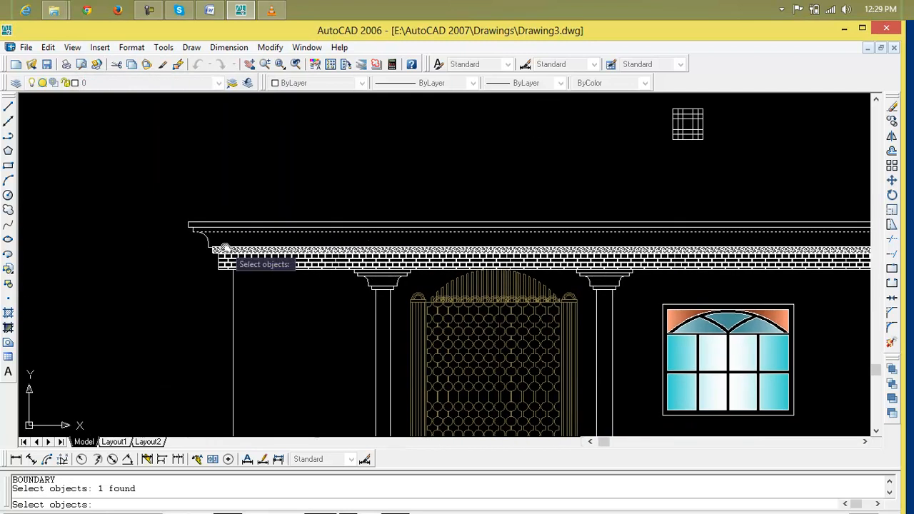
{"action": "left_click", "coordinate": [189, 238]}
{"action": "left_click", "coordinate": [190, 243]}
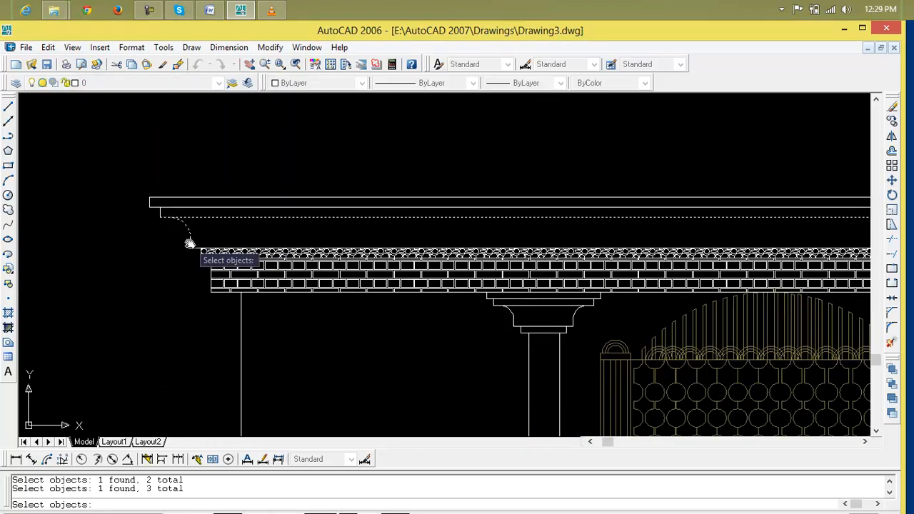
{"action": "left_click", "coordinate": [195, 250]}
Step: Add the right end curve to the boundary set and create a region from a point inside the cornice band
{"action": "scroll", "coordinate": [484, 244], "scroll_direction": "down", "scroll_amount": 3}
{"action": "mouse_move", "coordinate": [484, 244]}
{"action": "middle_mouse_down"}
{"action": "mouse_move", "coordinate": [300, 275]}
{"action": "mouse_move", "coordinate": [78, 286]}
{"action": "middle_mouse_up"}
{"action": "scroll", "coordinate": [501, 279], "scroll_direction": "up", "scroll_amount": 3}
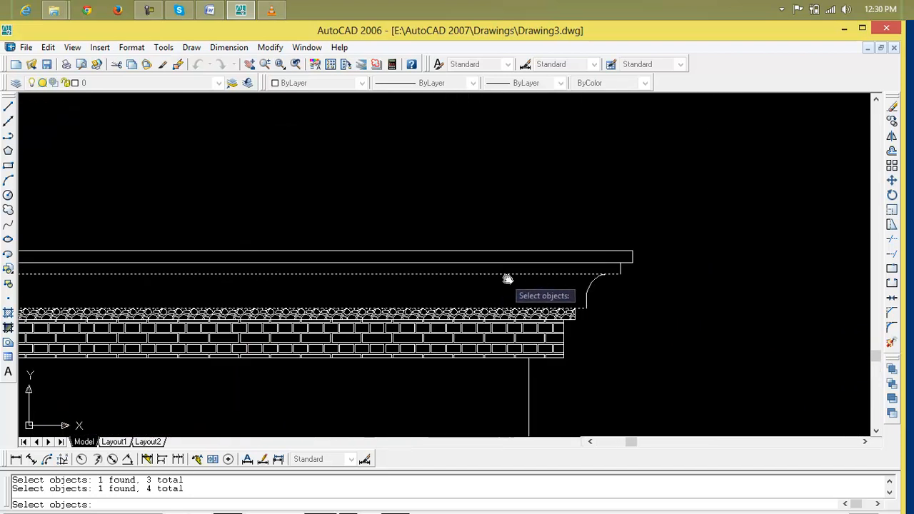
{"action": "left_click", "coordinate": [587, 298]}
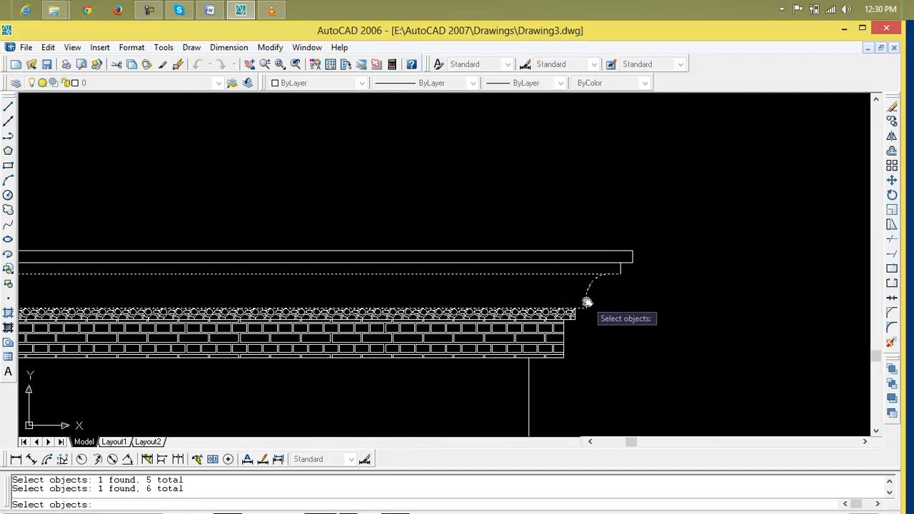
{"action": "key", "text": "Return"}
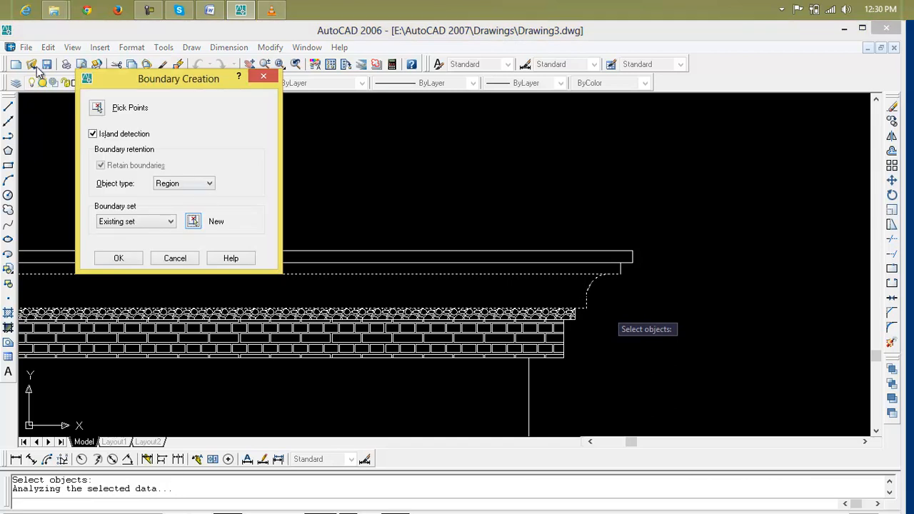
{"action": "left_click", "coordinate": [97, 111]}
{"action": "left_click", "coordinate": [192, 289]}
{"action": "key", "text": "Return"}
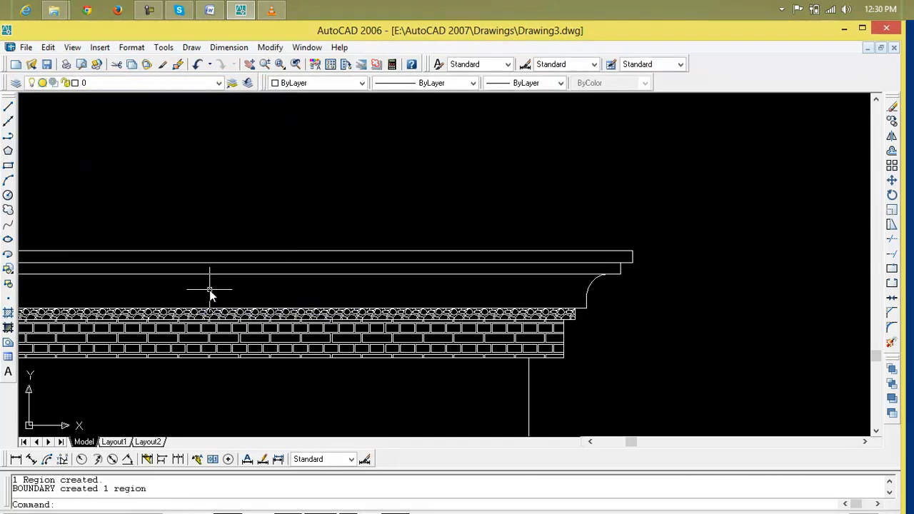
Step: Start a hatch with the AR-BRSTD brick pattern and pick the inside of the curved cornice band
{"action": "type", "text": "h"}
{"action": "key", "text": "Return"}
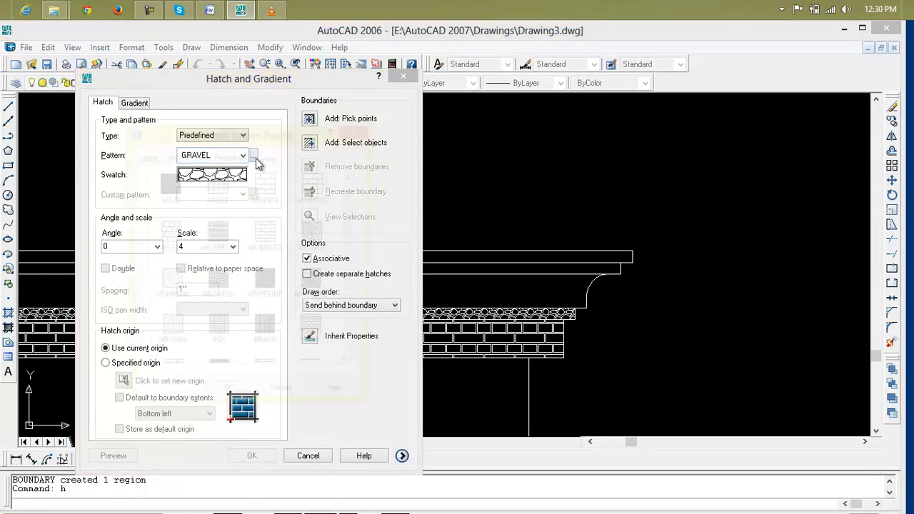
{"action": "left_click", "coordinate": [254, 155]}
{"action": "left_click", "coordinate": [266, 230]}
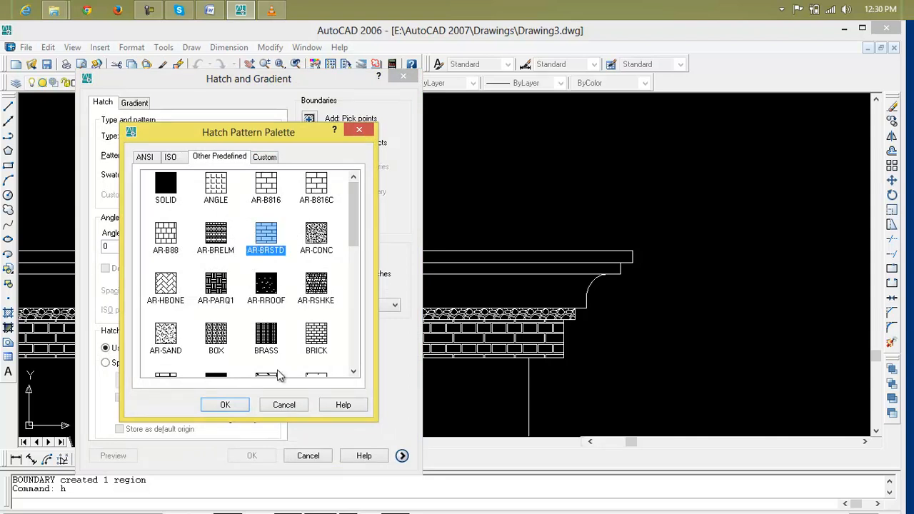
{"action": "left_click", "coordinate": [226, 405]}
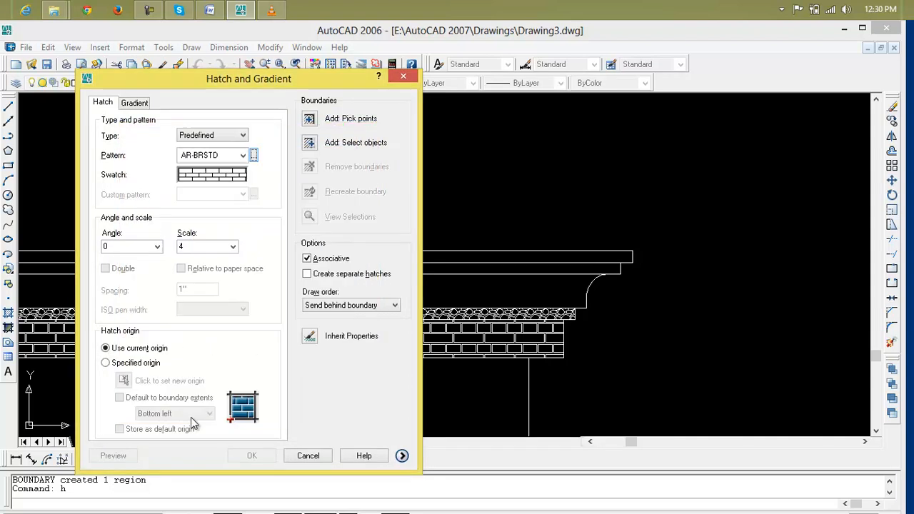
{"action": "left_click", "coordinate": [310, 121]}
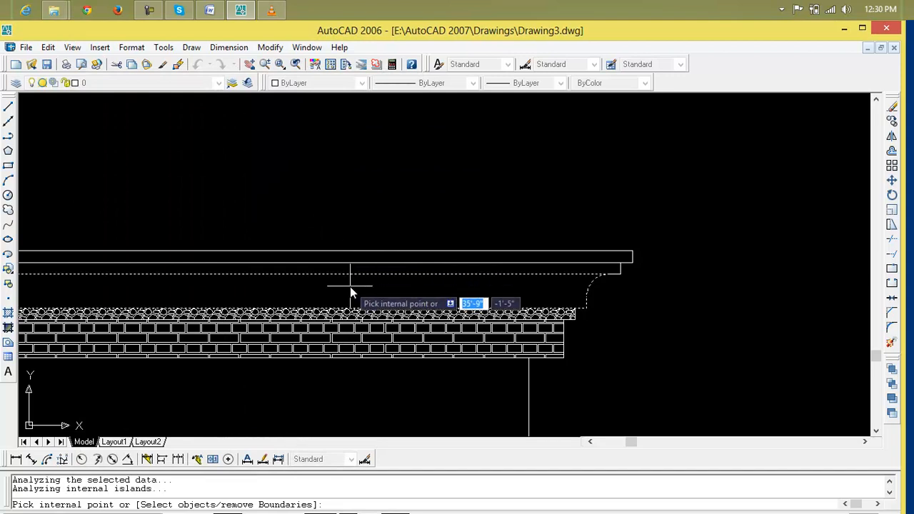
{"action": "key", "text": "Return"}
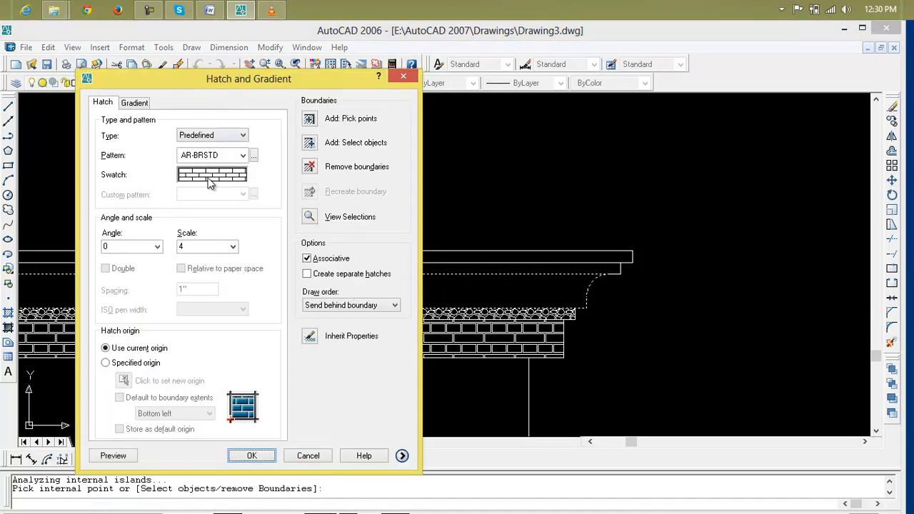
Step: Preview the AR-BRSTD hatch at scale 4 along the cornice band
{"action": "left_click", "coordinate": [116, 456]}
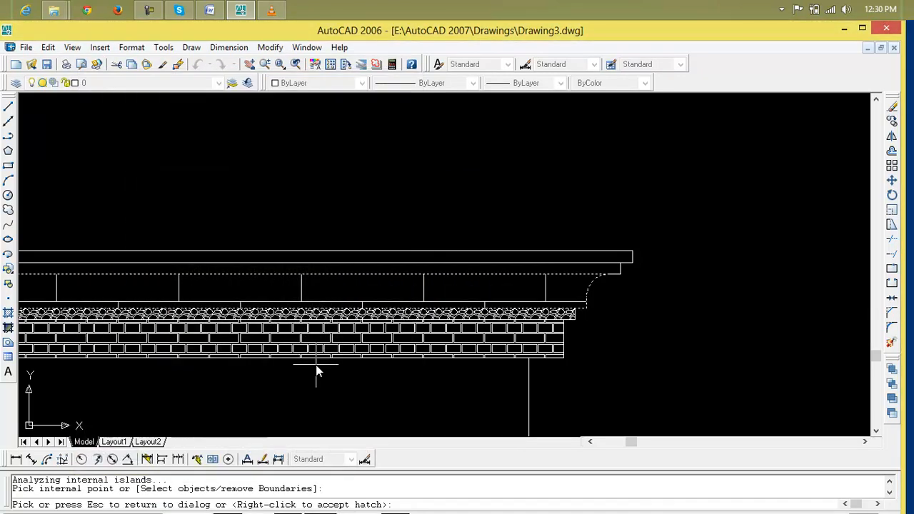
{"action": "scroll", "coordinate": [317, 366], "scroll_direction": "down", "scroll_amount": 3}
{"action": "middle_click_drag", "start_coordinate": [328, 347], "coordinate": [627, 250]}
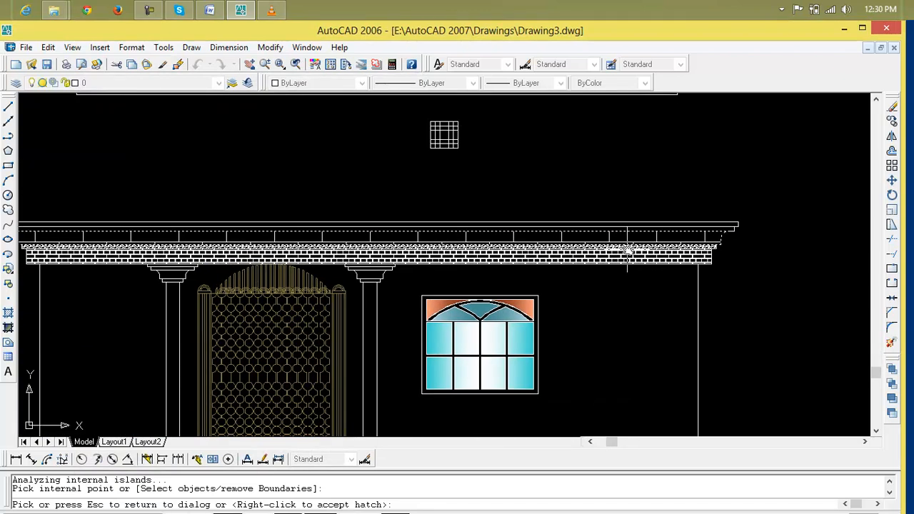
{"action": "key", "text": "Escape"}
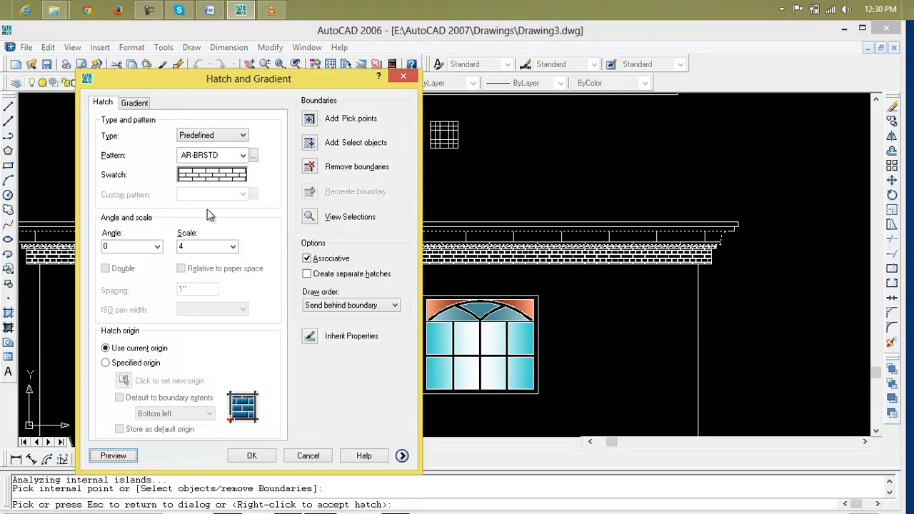
Step: Try the brick hatch at scale 0.25 and preview it in the cornice band
{"action": "left_click", "coordinate": [208, 244]}
{"action": "left_click", "coordinate": [233, 247]}
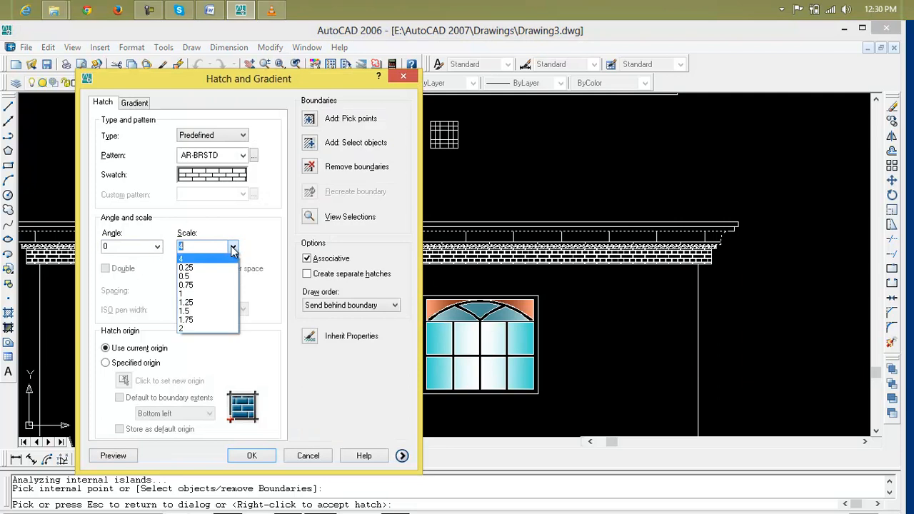
{"action": "left_click", "coordinate": [187, 267]}
{"action": "left_click", "coordinate": [120, 459]}
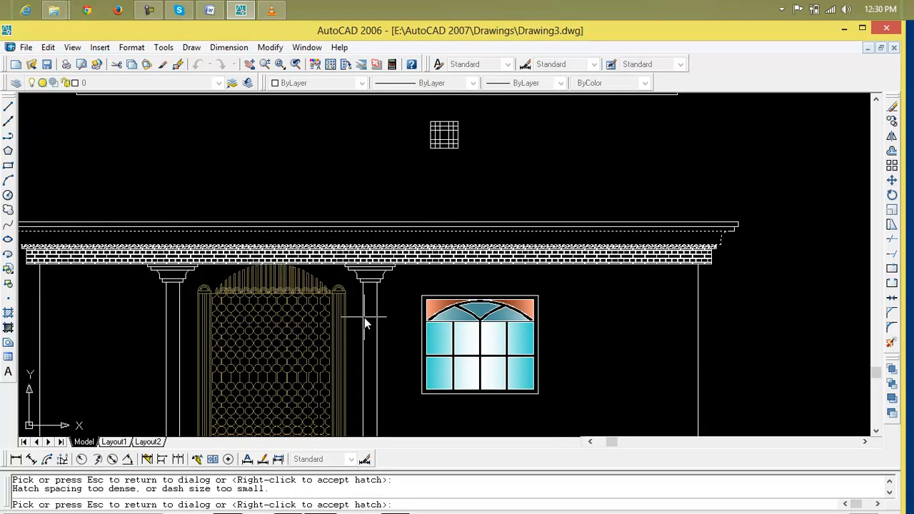
{"action": "key", "text": "Escape"}
Step: Set the AR-BRSTD hatch's scale to 0.75, preview it and apply it to the cornice band
{"action": "left_click", "coordinate": [233, 246]}
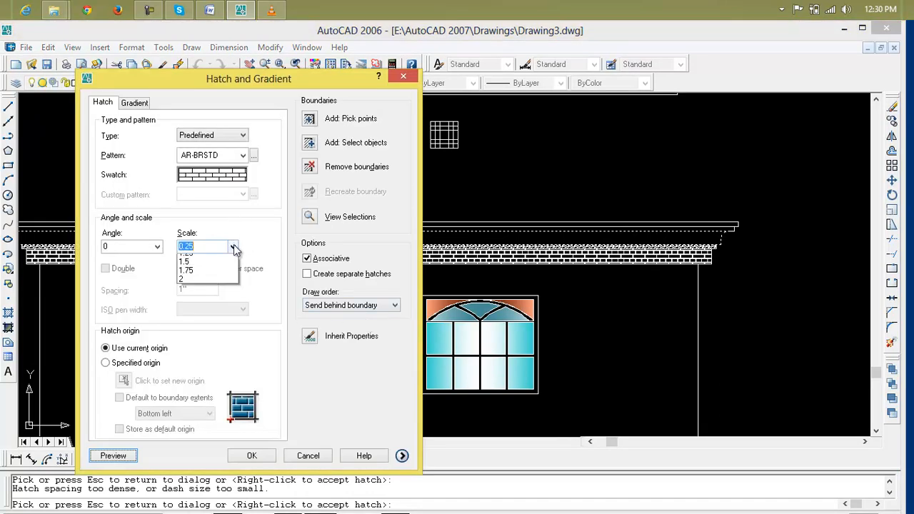
{"action": "left_click", "coordinate": [212, 285]}
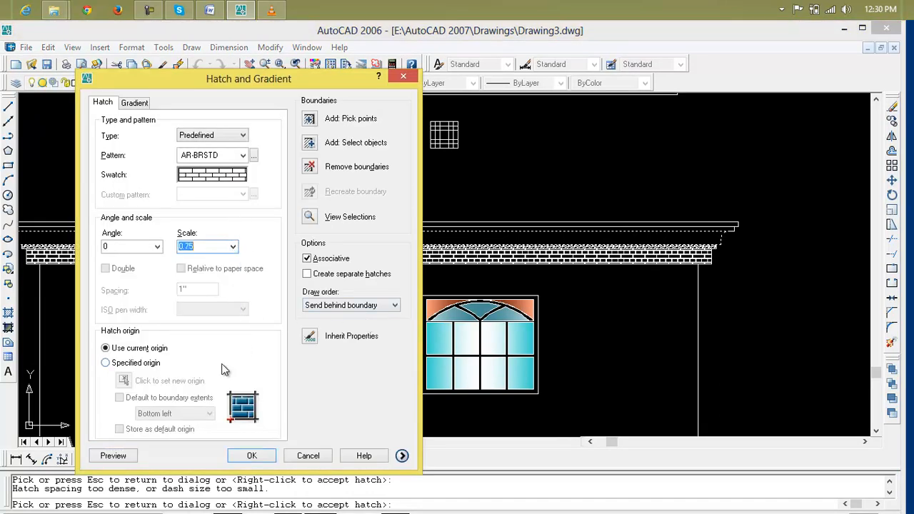
{"action": "left_click", "coordinate": [113, 457]}
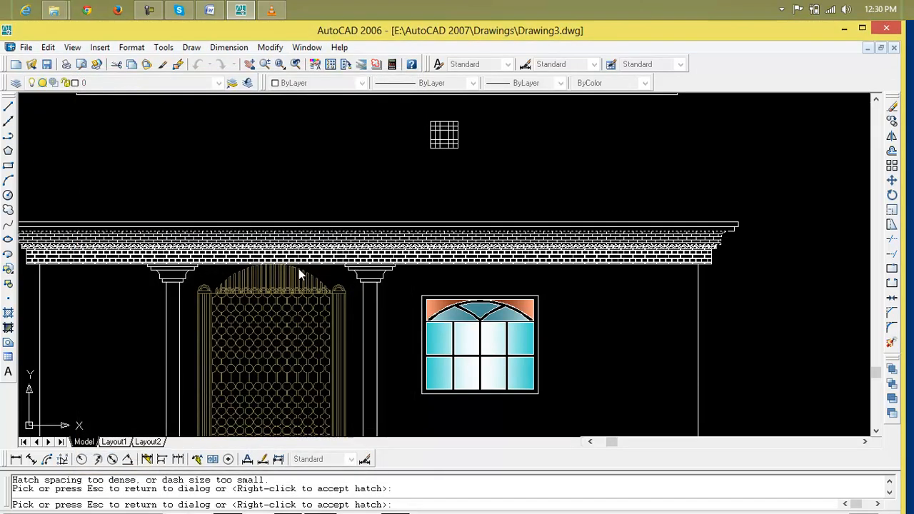
{"action": "right_click", "coordinate": [419, 212]}
{"action": "scroll", "coordinate": [419, 215], "scroll_direction": "down", "scroll_amount": 3}
{"action": "scroll", "coordinate": [408, 272], "scroll_direction": "up", "scroll_amount": 4}
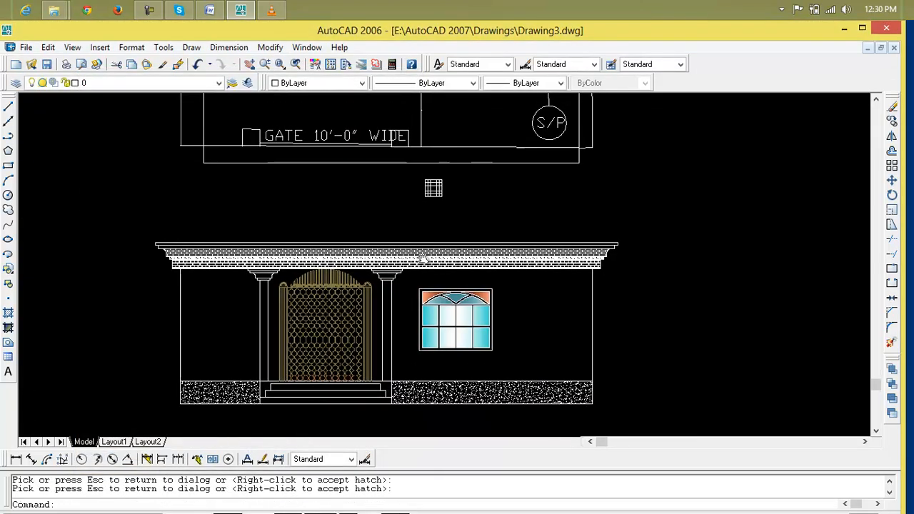
{"action": "scroll", "coordinate": [406, 269], "scroll_direction": "down", "scroll_amount": 5}
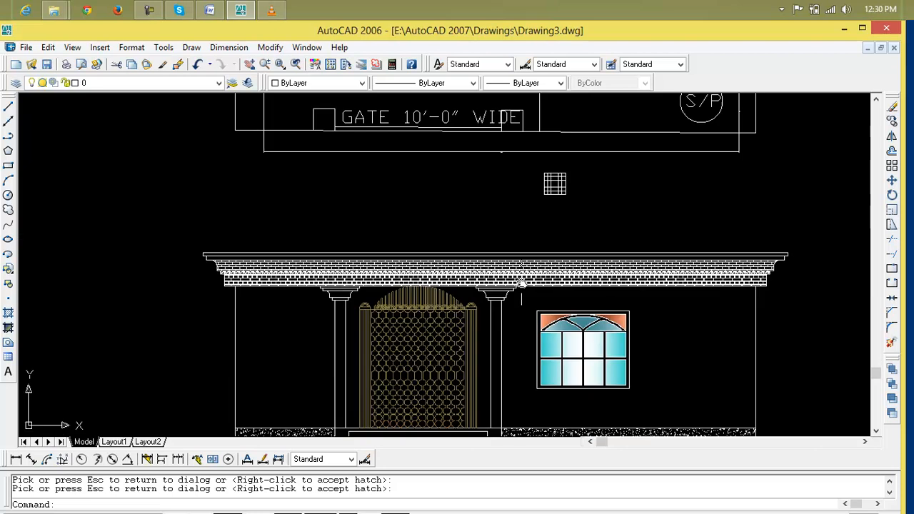
{"action": "key", "text": "Escape"}
{"action": "key", "text": "Escape"}
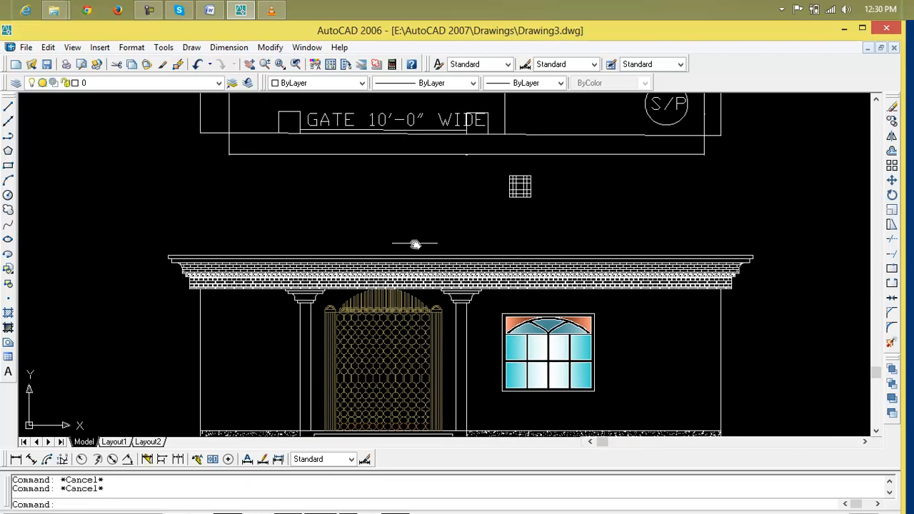
Step: Offset the roof cornice's topmost line 3' upward to form the parapet's top edge
{"action": "scroll", "coordinate": [415, 244], "scroll_direction": "up", "scroll_amount": 2}
{"action": "type", "text": "o"}
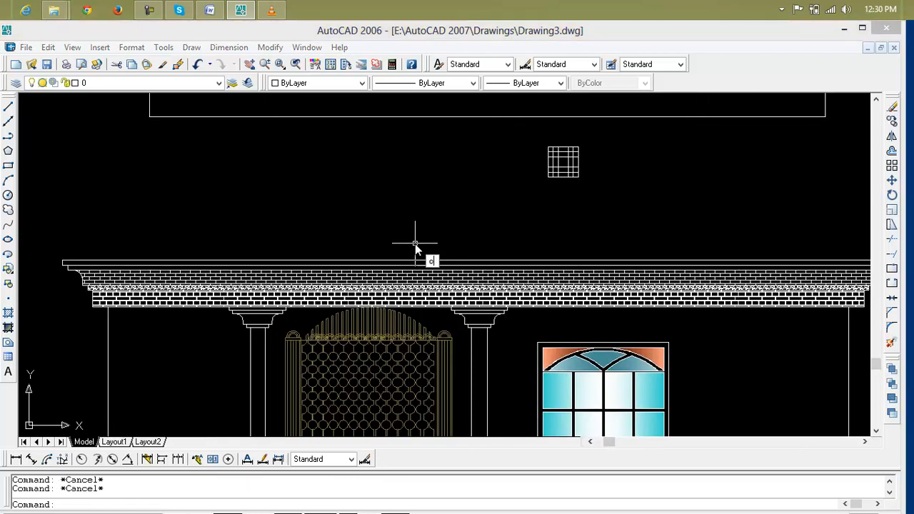
{"action": "key", "text": "Return"}
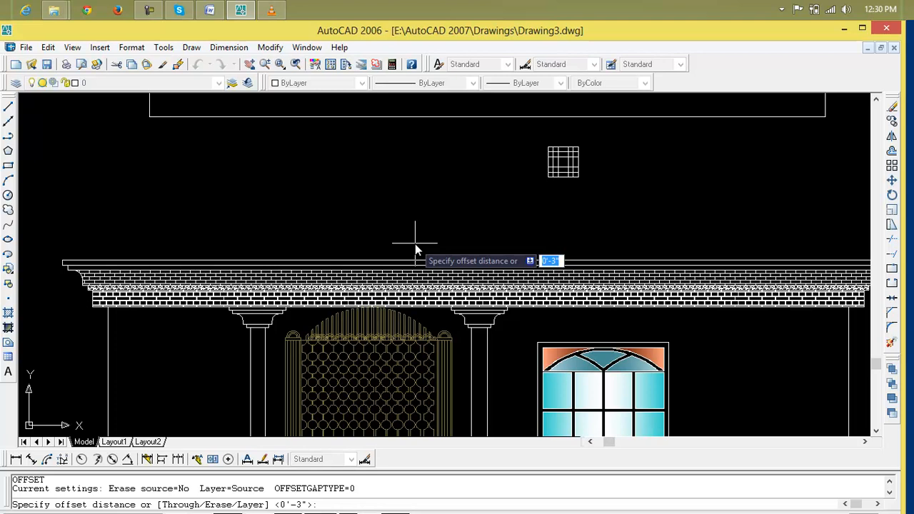
{"action": "type", "text": "3'"}
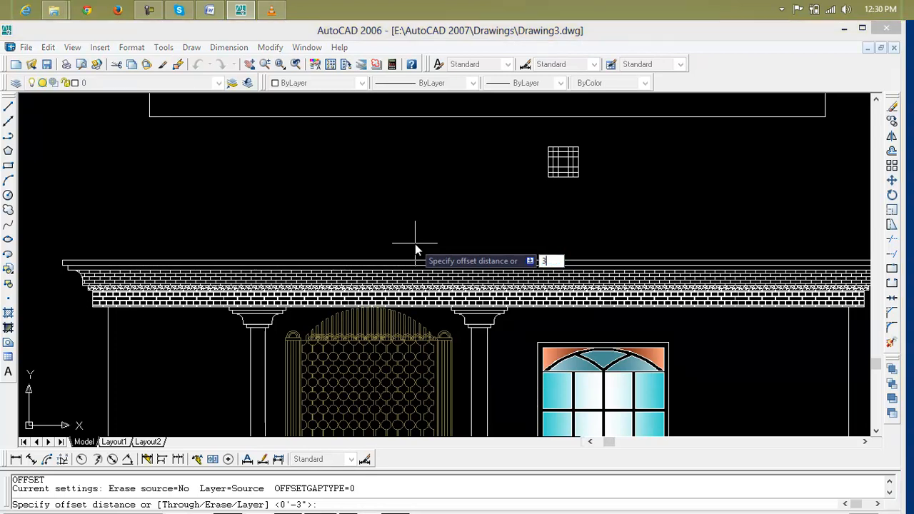
{"action": "key", "text": "Return"}
{"action": "left_click", "coordinate": [413, 263]}
{"action": "left_click", "coordinate": [409, 245]}
{"action": "key", "text": "Escape"}
{"action": "key", "text": "Escape"}
Step: Draw a vertical line closing the parapet's left end, from the cornice's top corner to the offset line
{"action": "type", "text": "l"}
{"action": "key", "text": "Return"}
{"action": "scroll", "coordinate": [65, 257], "scroll_direction": "up", "scroll_amount": 2}
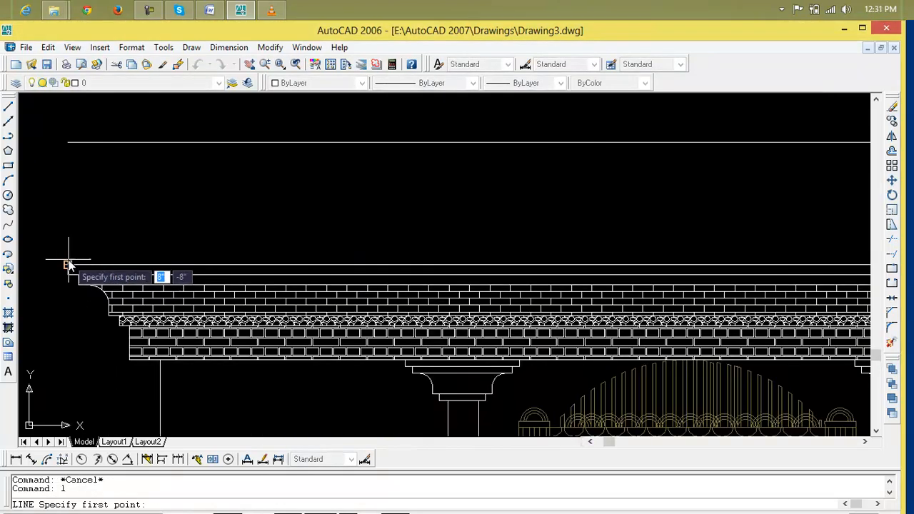
{"action": "left_click", "coordinate": [67, 266]}
{"action": "left_click", "coordinate": [73, 143]}
{"action": "key", "text": "Return"}
Step: Draw a vertical line closing the parapet's right end, from the cornice's top corner to the offset line
{"action": "scroll", "coordinate": [392, 231], "scroll_direction": "down", "scroll_amount": 2}
{"action": "middle_click_drag", "start_coordinate": [392, 231], "coordinate": [3, 245]}
{"action": "key", "text": "Return"}
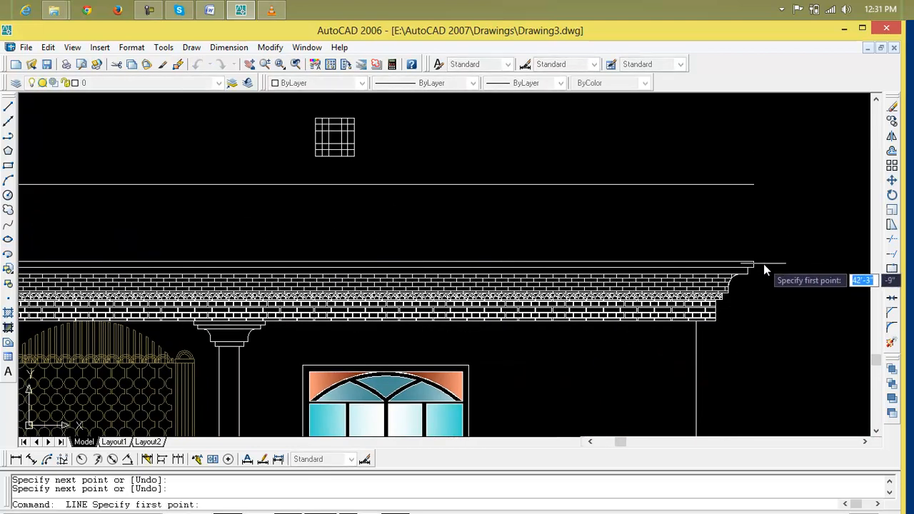
{"action": "left_click", "coordinate": [754, 264]}
{"action": "left_click", "coordinate": [754, 183]}
{"action": "key", "text": "Return"}
{"action": "scroll", "coordinate": [763, 227], "scroll_direction": "down", "scroll_amount": 3}
{"action": "mouse_move", "coordinate": [769, 251]}
{"action": "middle_mouse_down"}
{"action": "mouse_move", "coordinate": [728, 263]}
{"action": "mouse_move", "coordinate": [402, 286]}
{"action": "middle_mouse_up"}
{"action": "scroll", "coordinate": [729, 263], "scroll_direction": "down", "scroll_amount": 4}
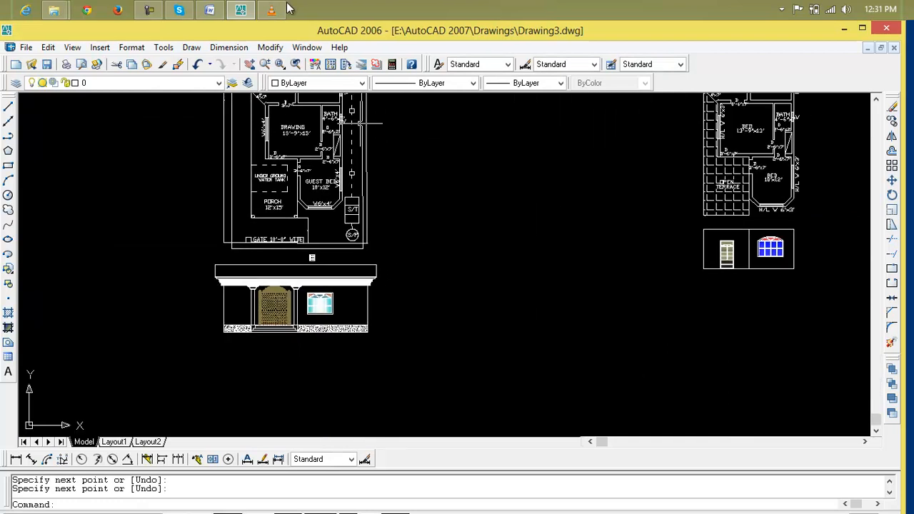
Step: Minimize the drawing program to show the desktop
{"action": "mouse_move", "coordinate": [243, 9]}
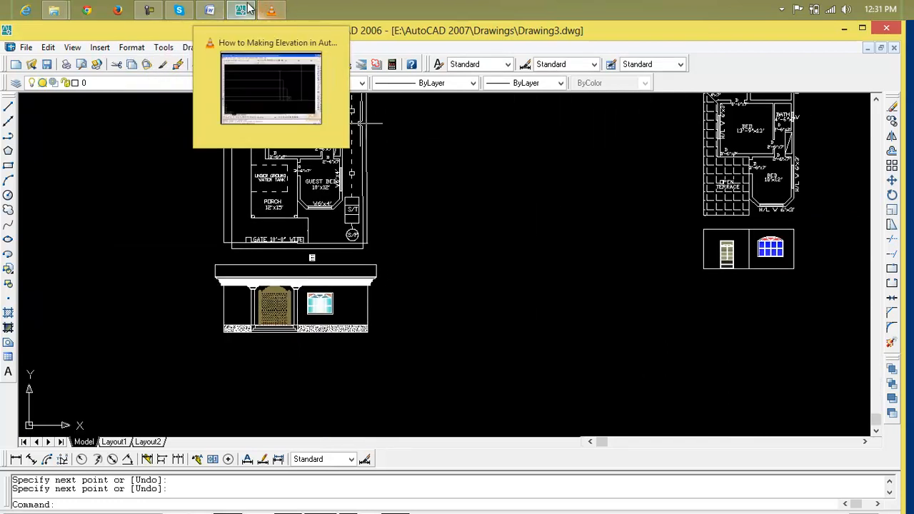
{"action": "left_click", "coordinate": [844, 28]}
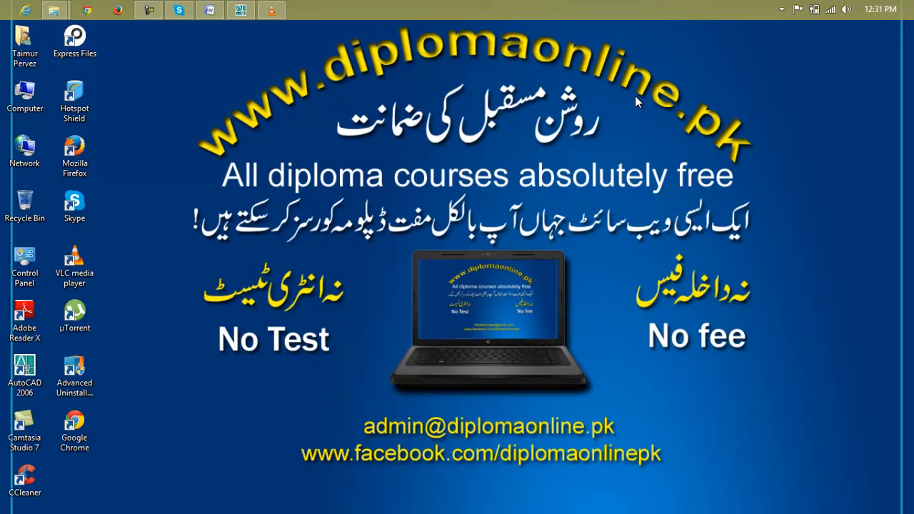